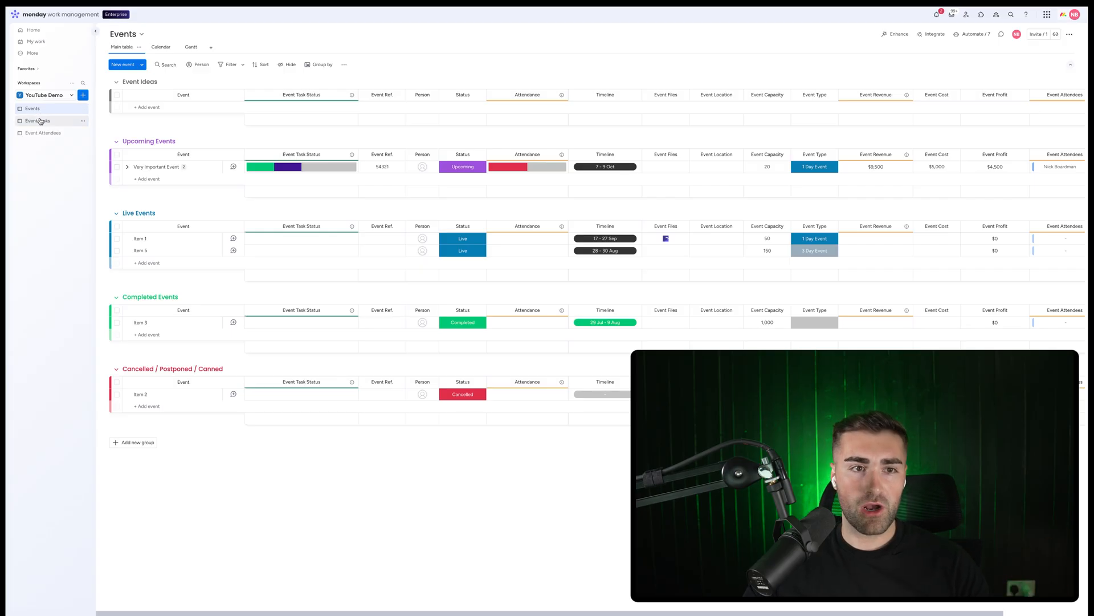
Add a new dashboard named Events Dashboard to the YouTube Demo workspace
click(36, 134)
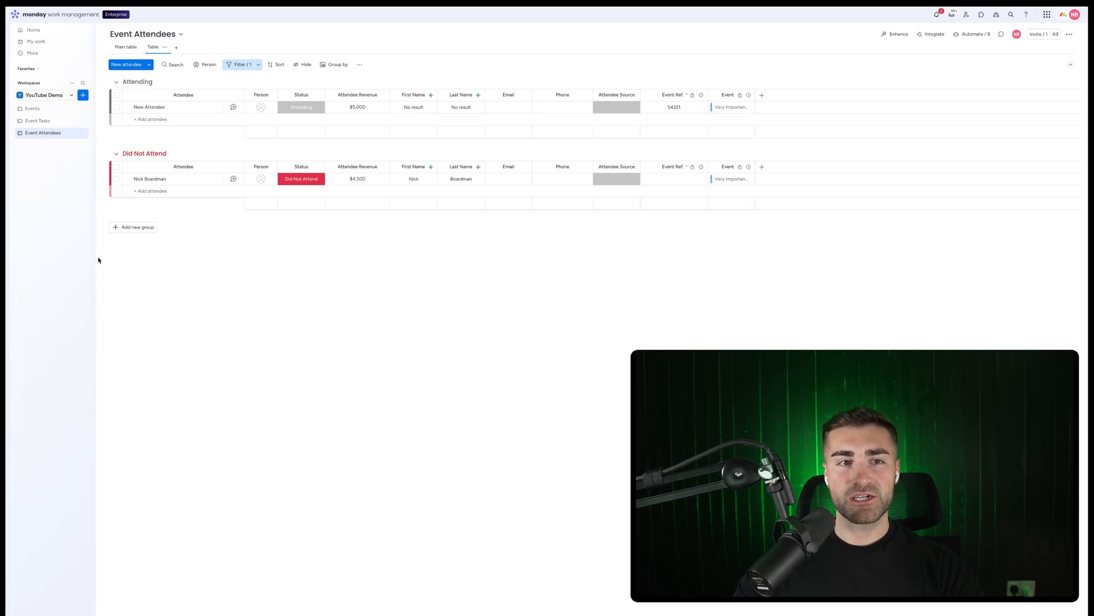
click(83, 96)
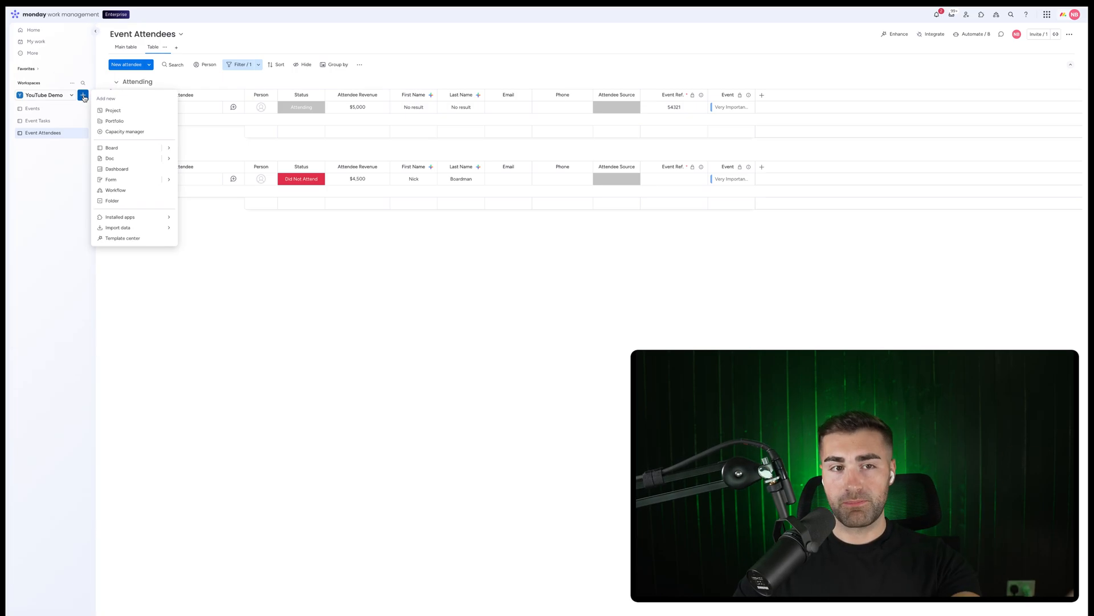
click(117, 169)
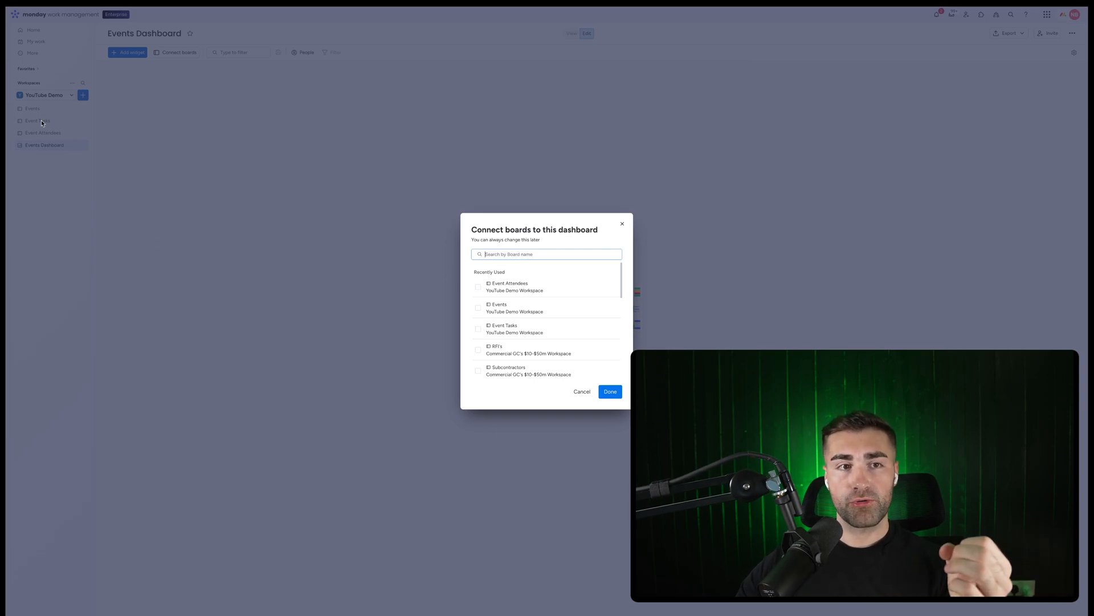
Connect the Event Attendees and Events boards to the dashboard
click(544, 288)
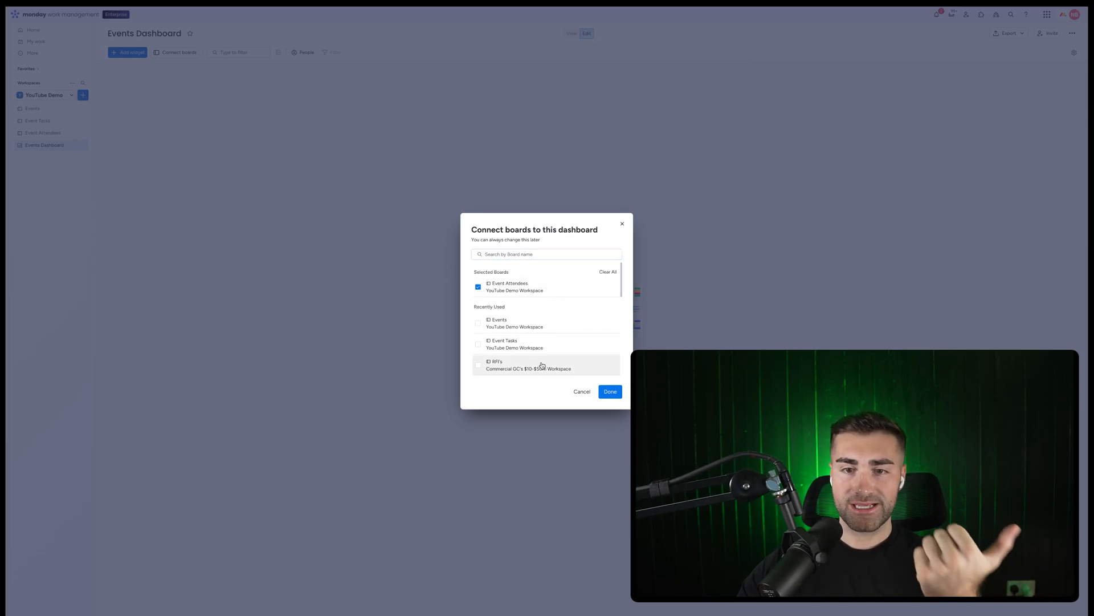
click(530, 324)
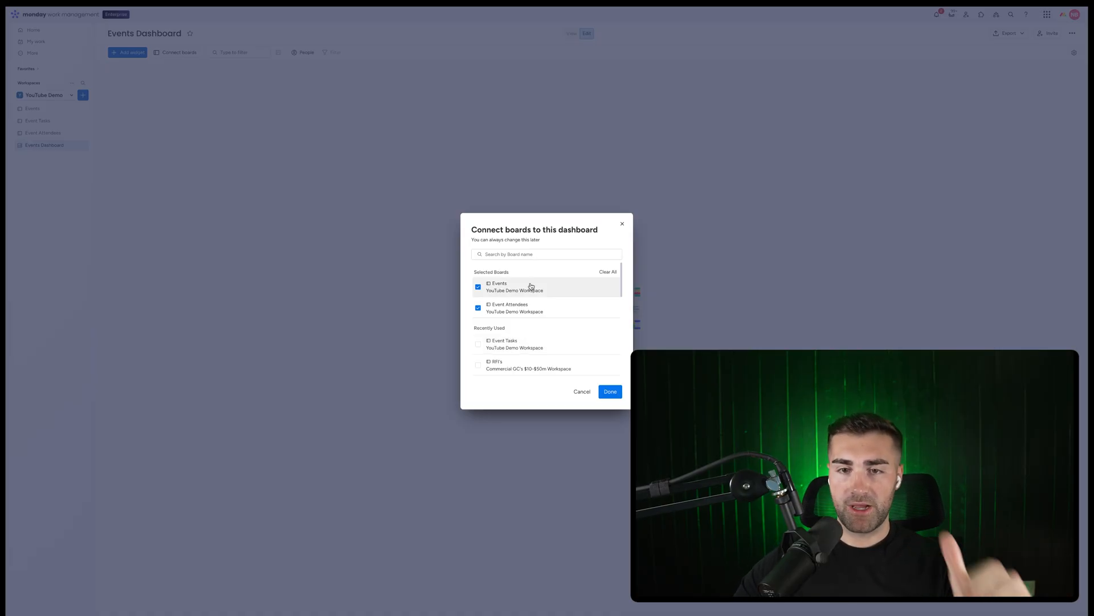
click(610, 391)
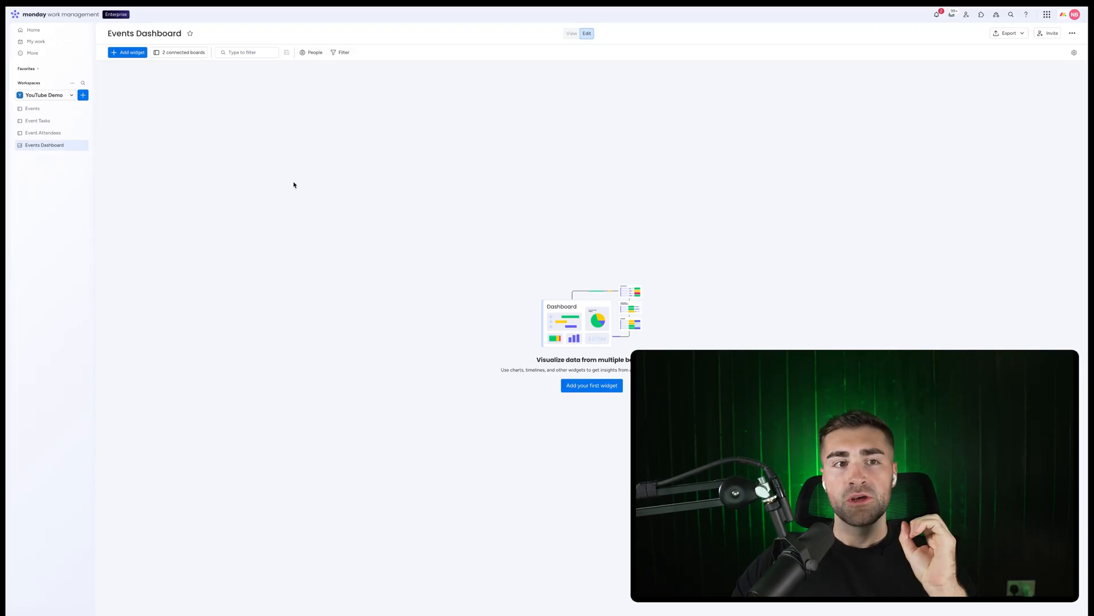
Add a Numbers widget to the dashboard and title it Upcoming Events
click(60, 110)
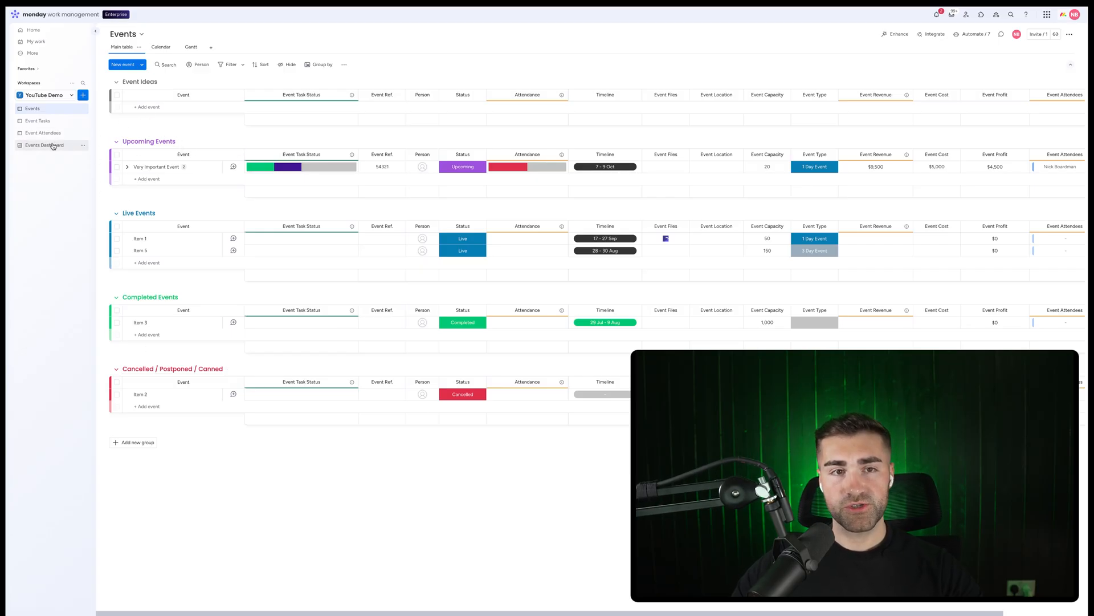
click(52, 146)
click(118, 53)
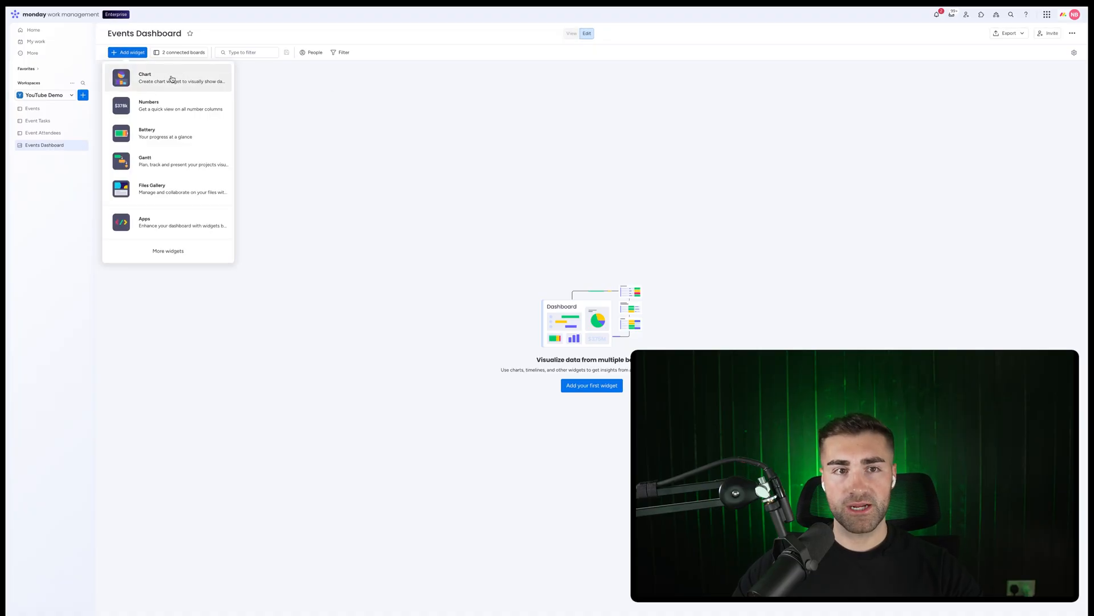
click(161, 110)
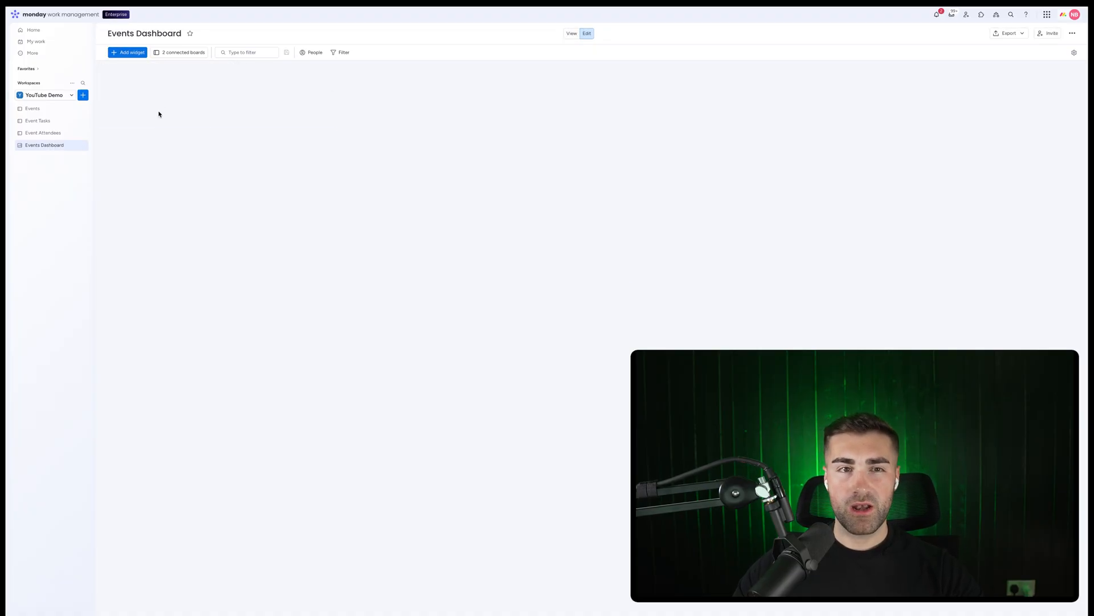
click(126, 70)
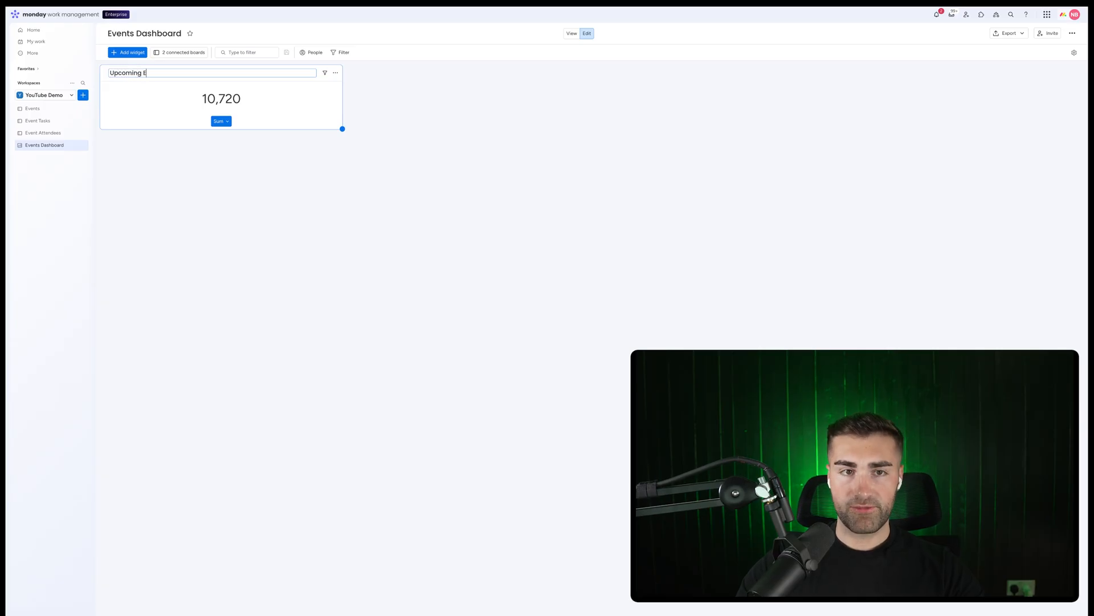
key(Return)
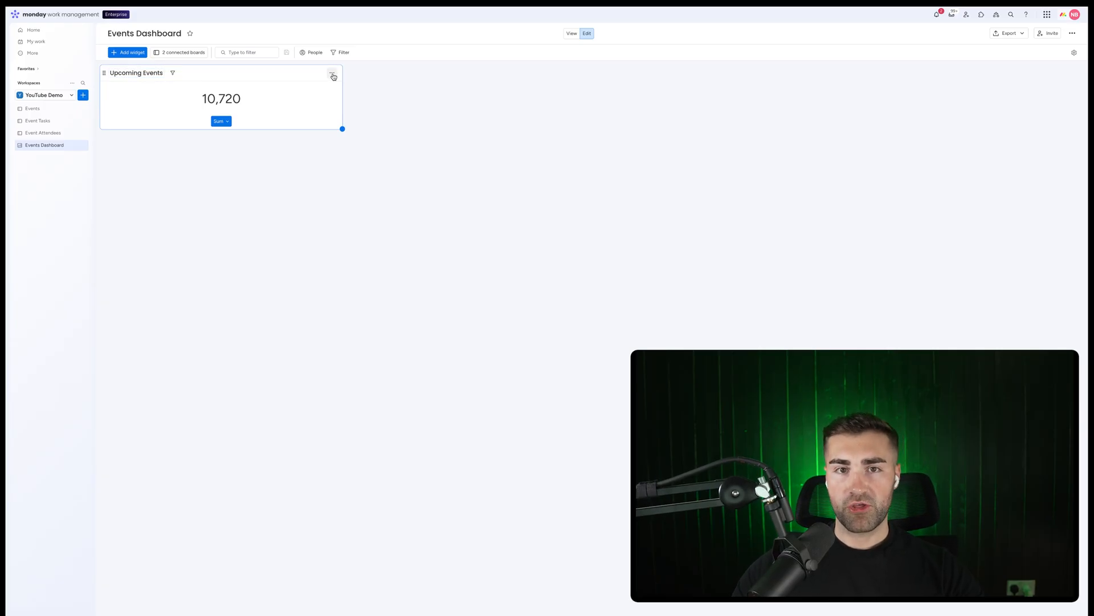
Open the widget settings and restrict the widget to the Events board only
click(333, 76)
click(345, 110)
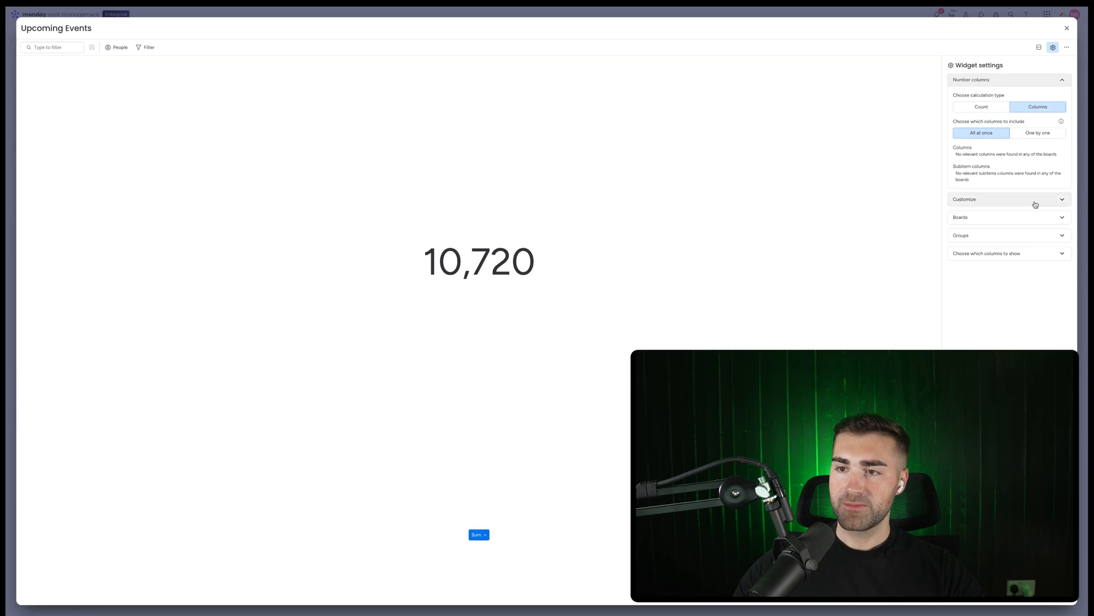
click(975, 220)
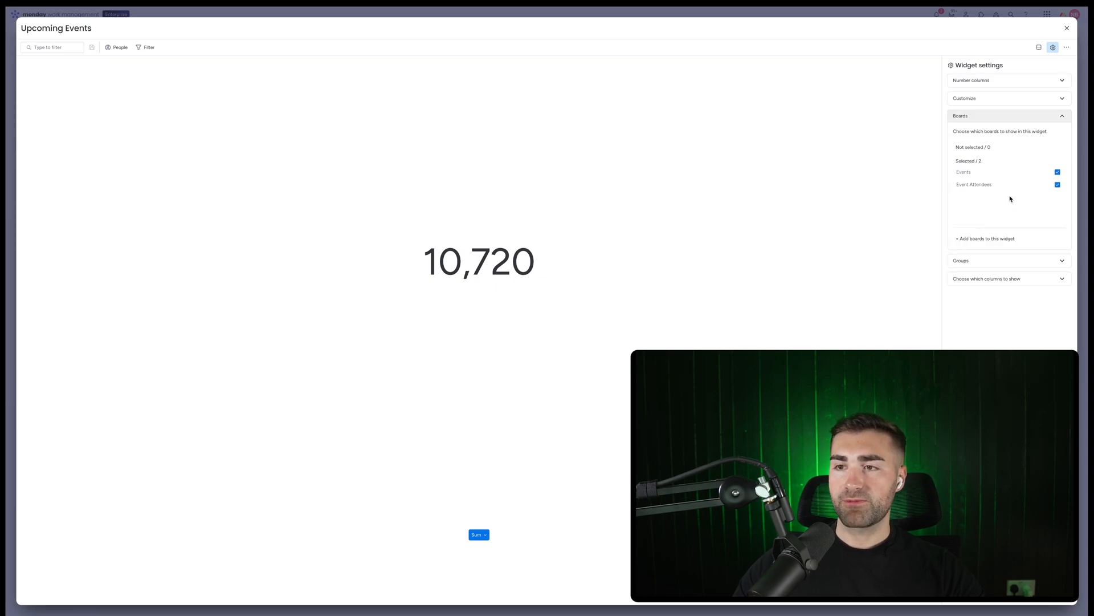
click(973, 185)
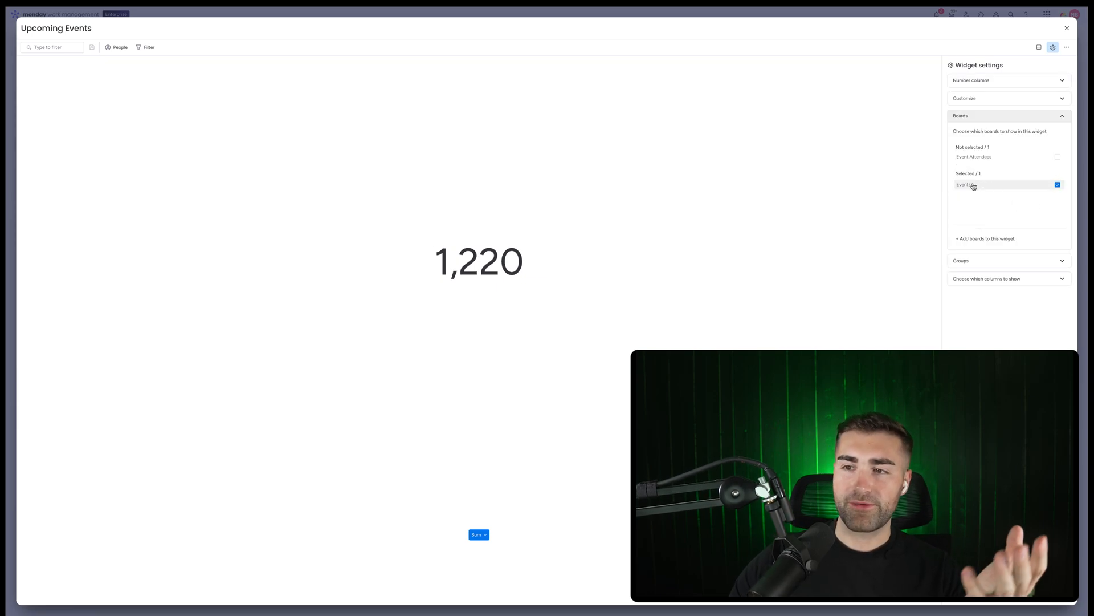
Limit the widget's groups to Upcoming Events only by deselecting Event Ideas, Live, Completed and Cancelled groups
click(972, 261)
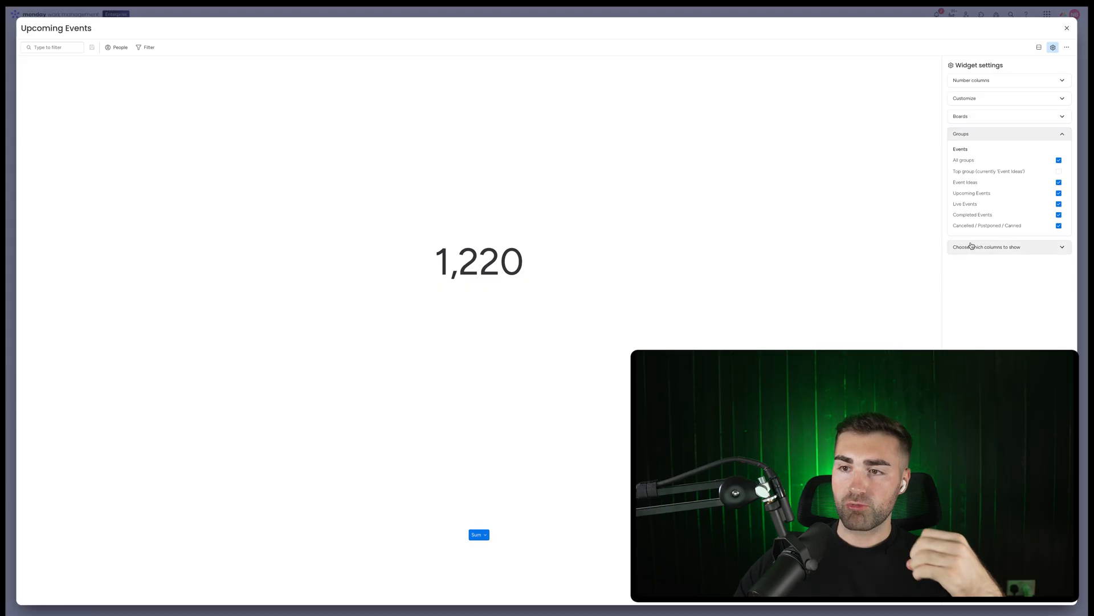
click(972, 205)
click(971, 216)
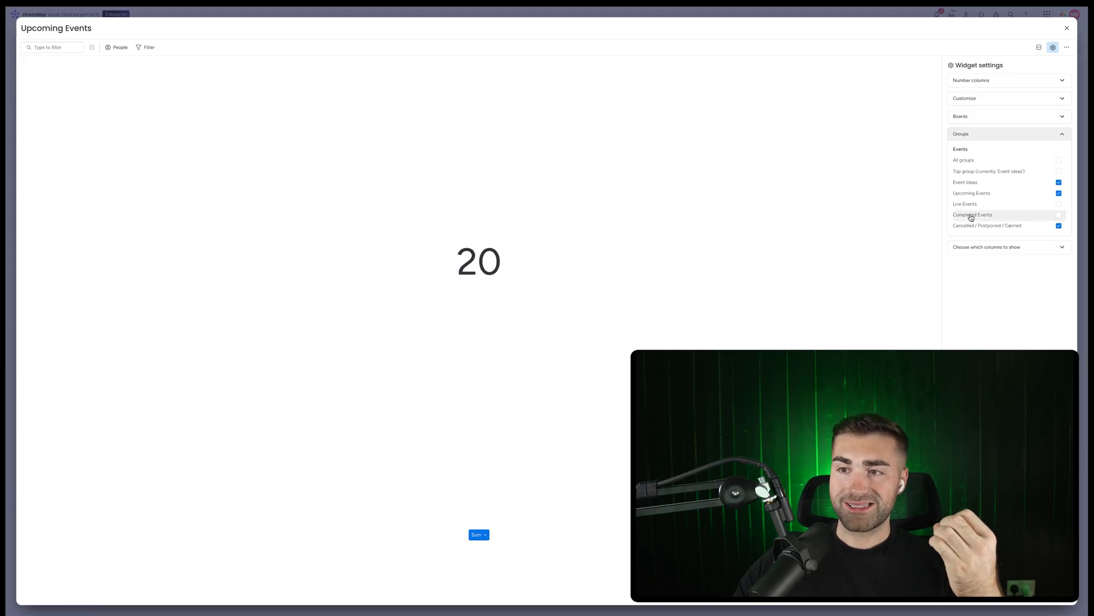
click(972, 226)
click(972, 183)
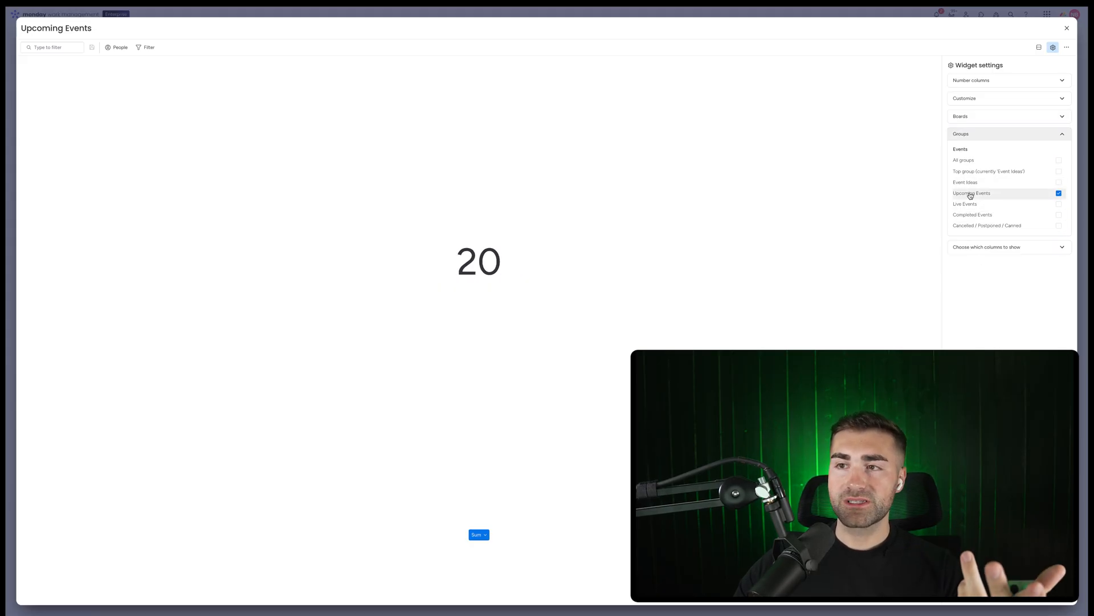
click(1067, 28)
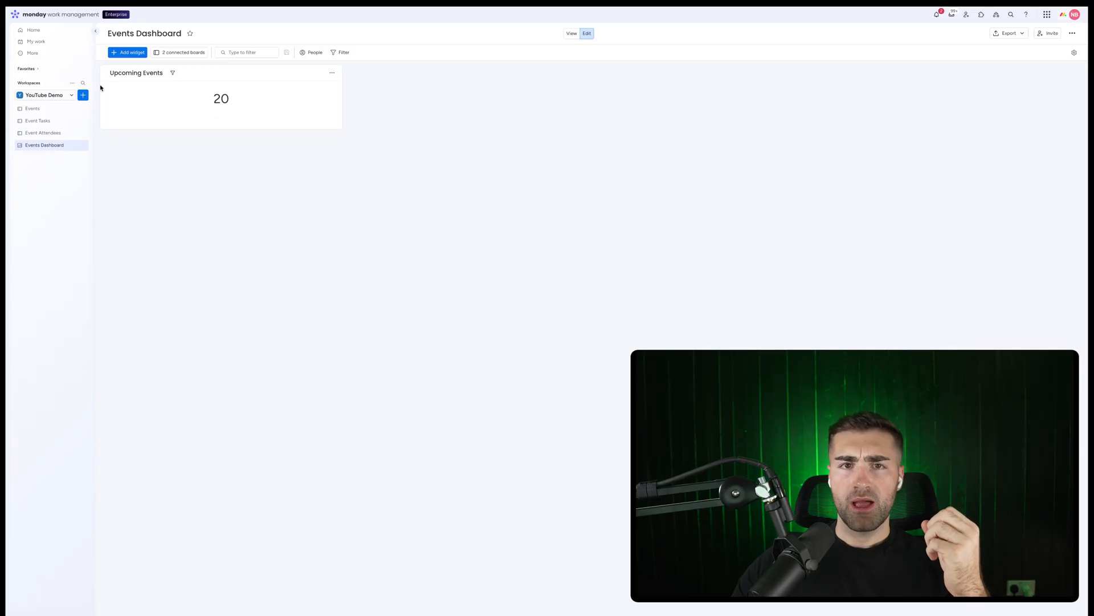
Change the widget's calculation type to Count of items
click(332, 72)
click(348, 100)
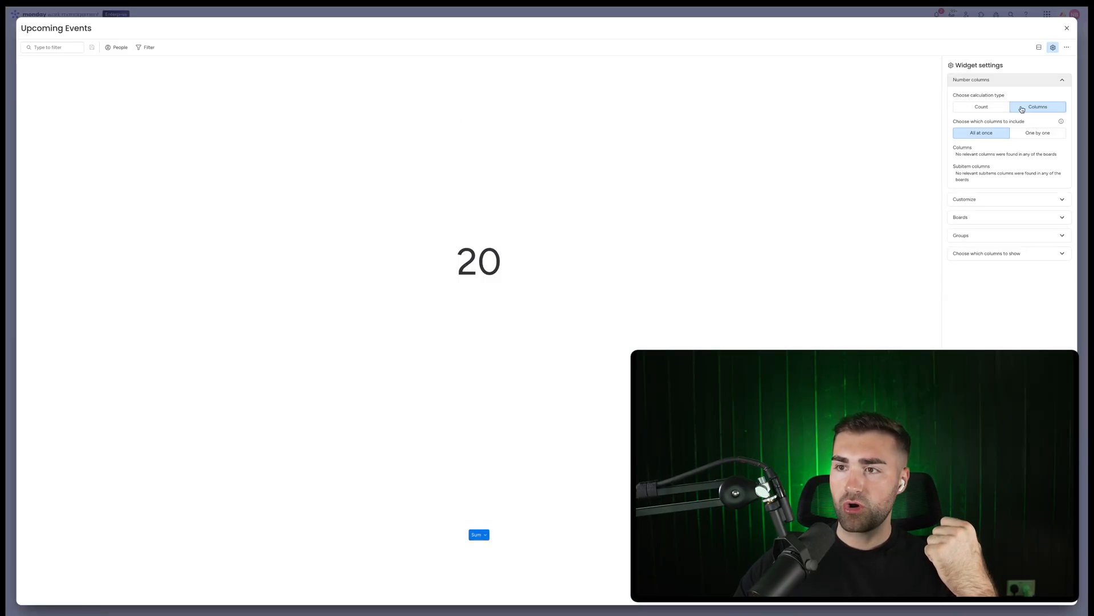
click(1038, 133)
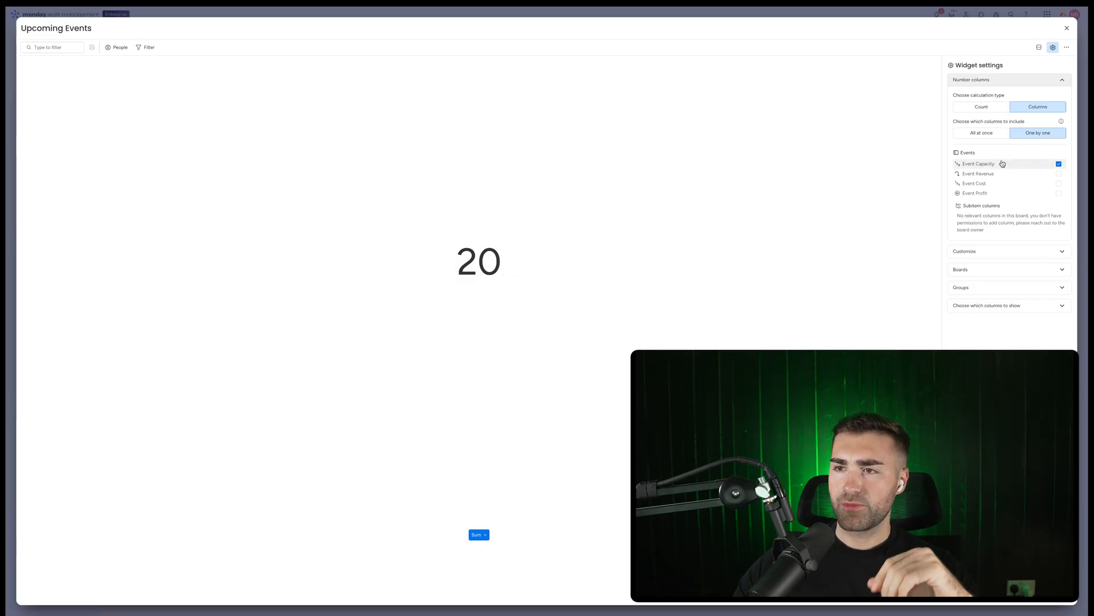
click(981, 108)
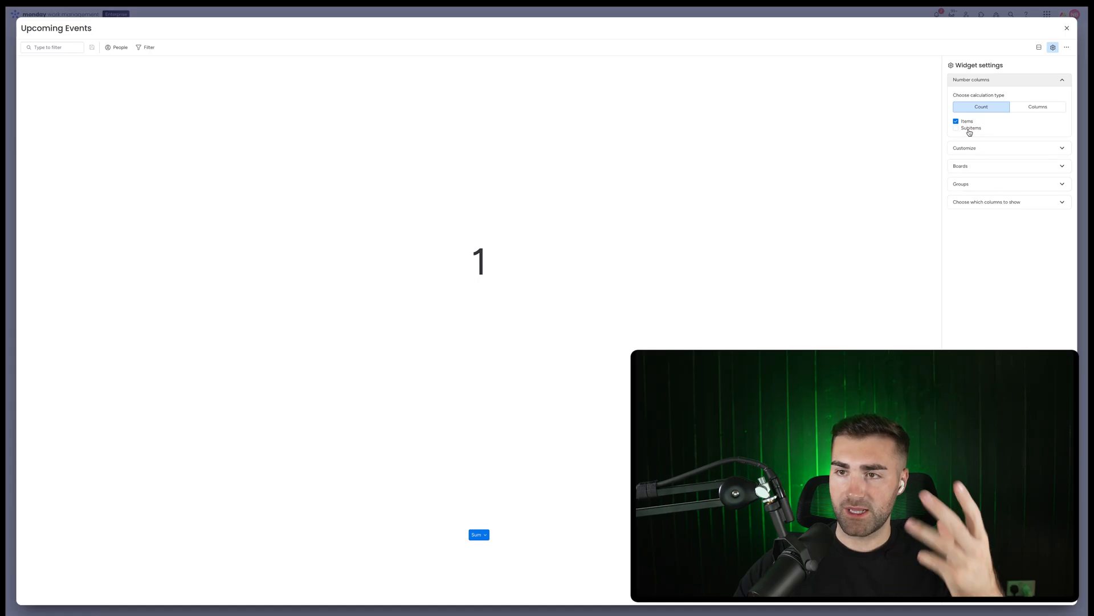
click(1066, 32)
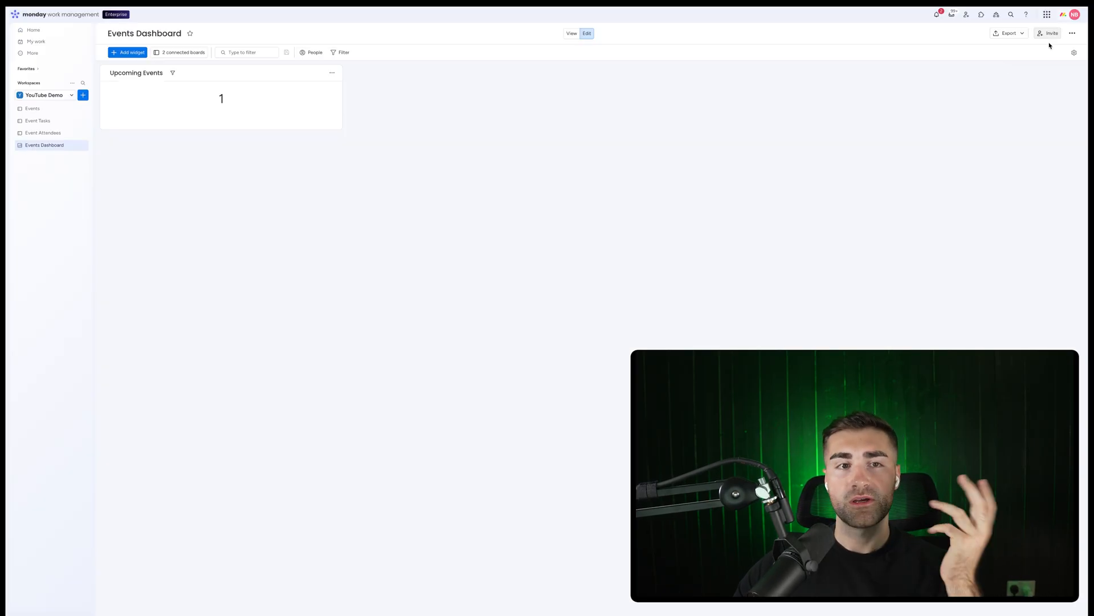
Move Item 1 from the Live Events group into the Upcoming Events group on the Events board
click(32, 108)
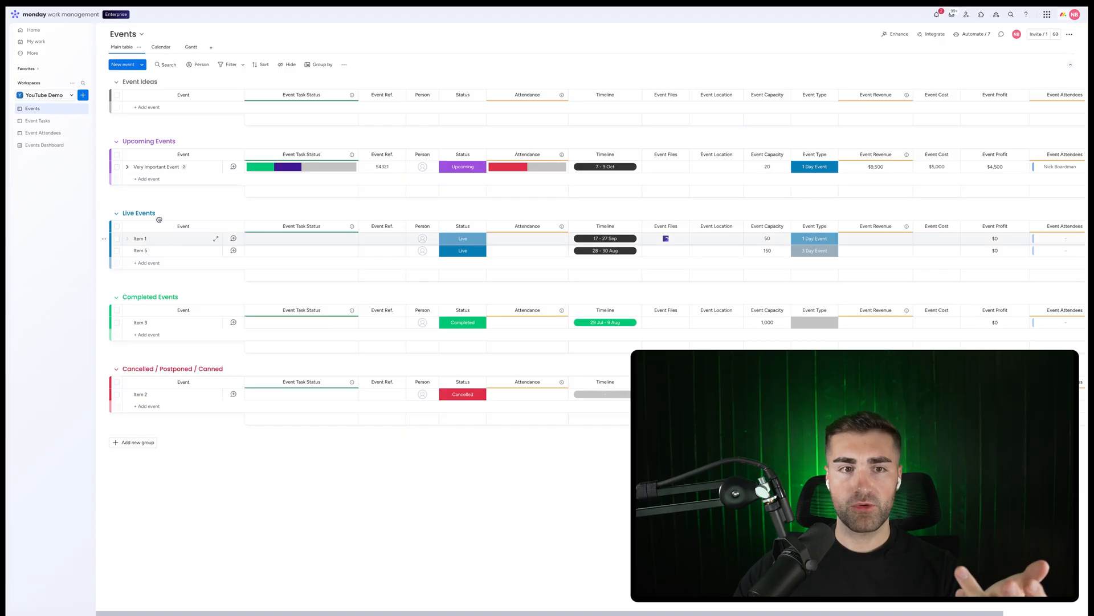
drag(159, 220, 152, 179)
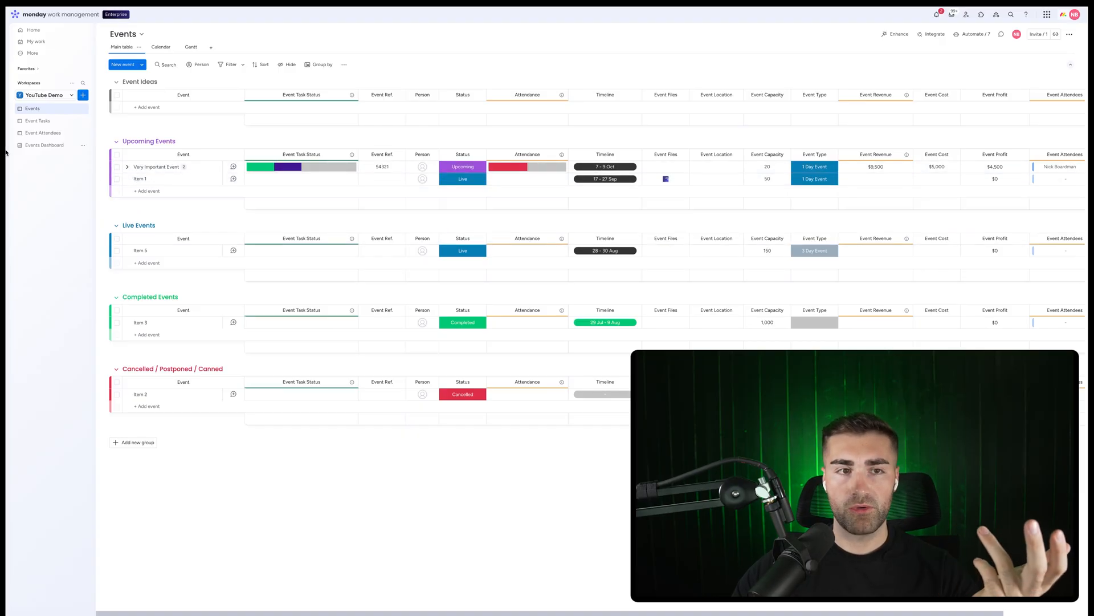
Set the Upcoming Events widget's custom unit to Events
click(56, 149)
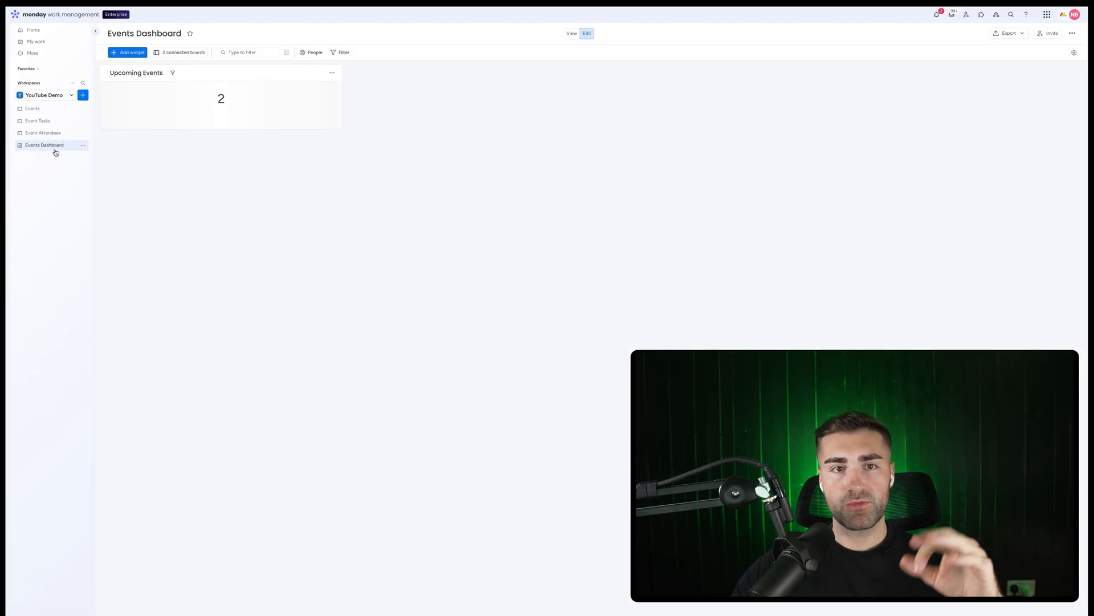
click(332, 72)
click(345, 100)
click(996, 151)
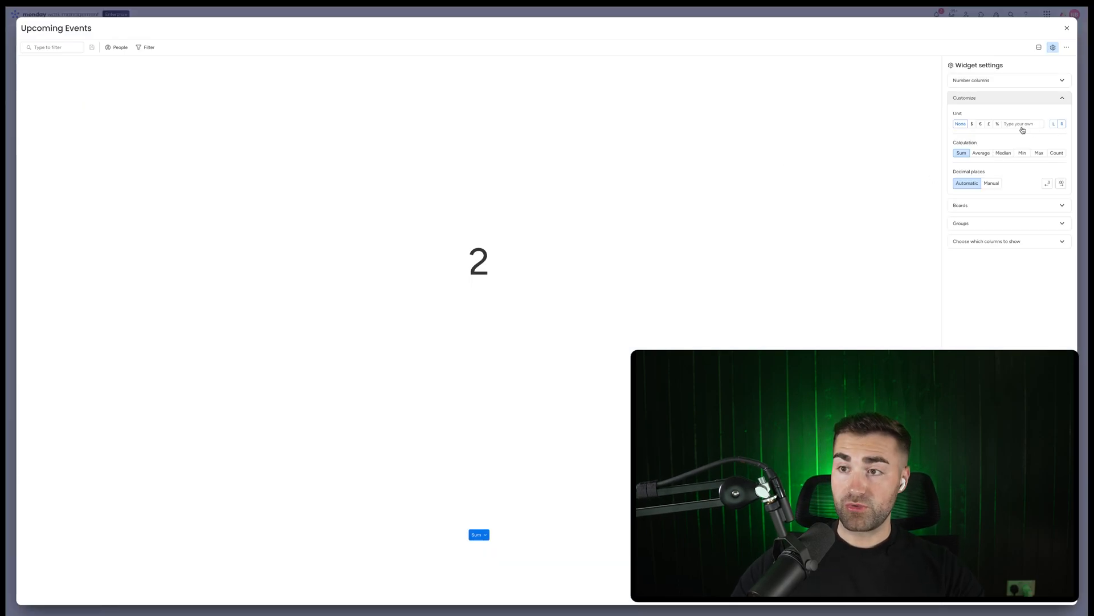
text(Ev)
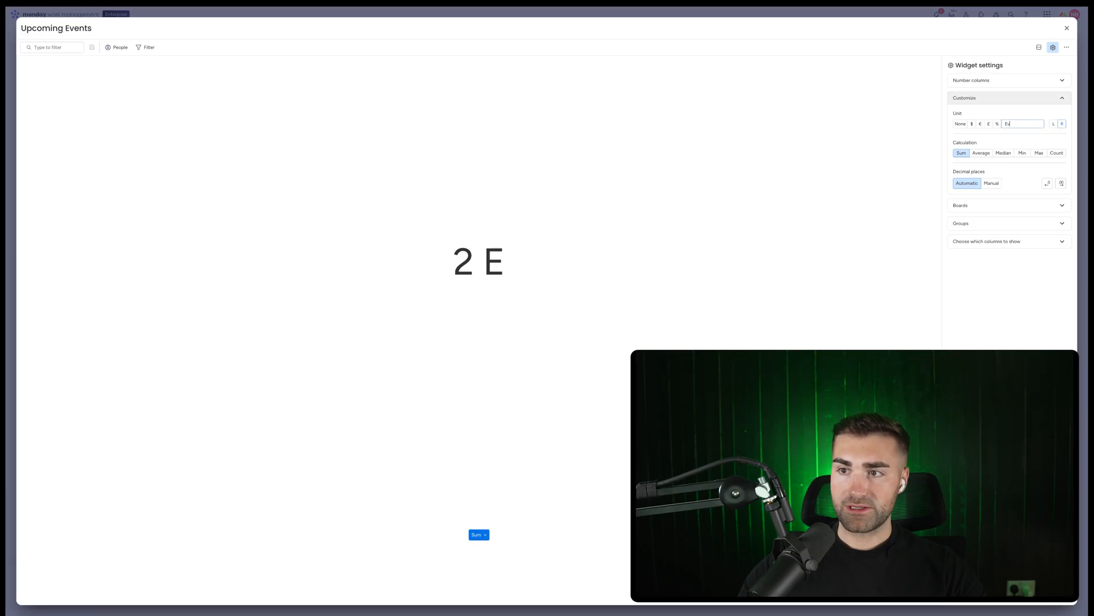
text(ents)
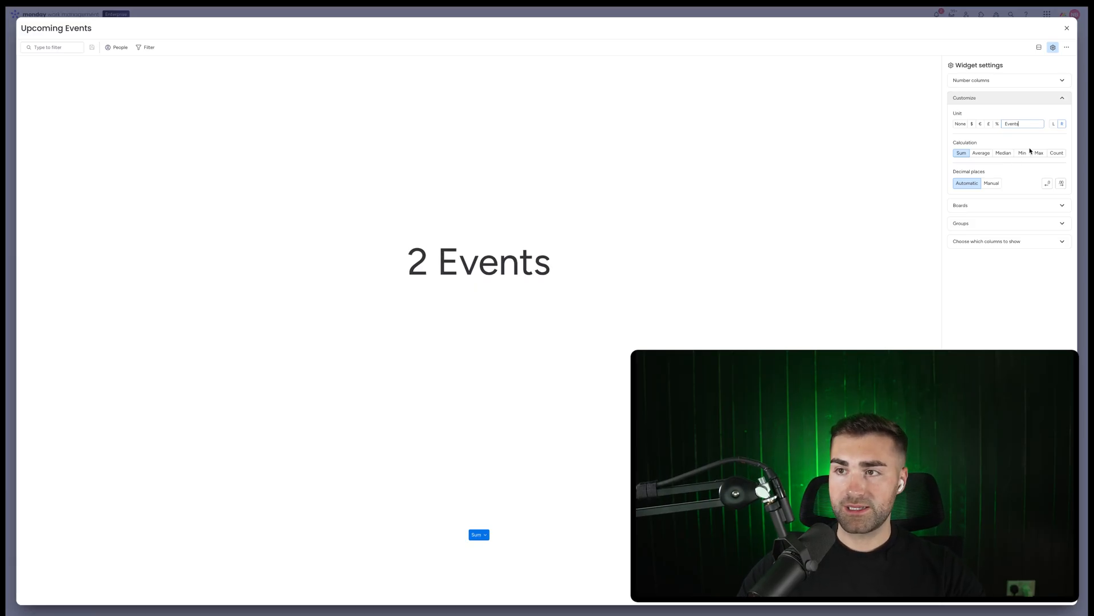
click(1066, 27)
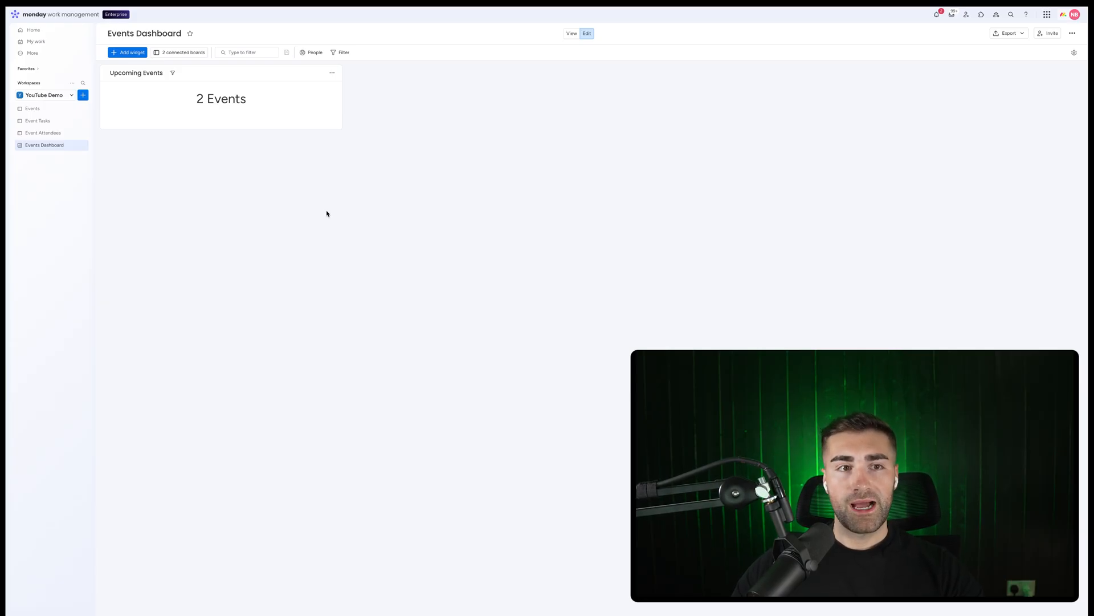
Inspect the Events board's Attendance column and the Event Attendees board's main table
click(32, 108)
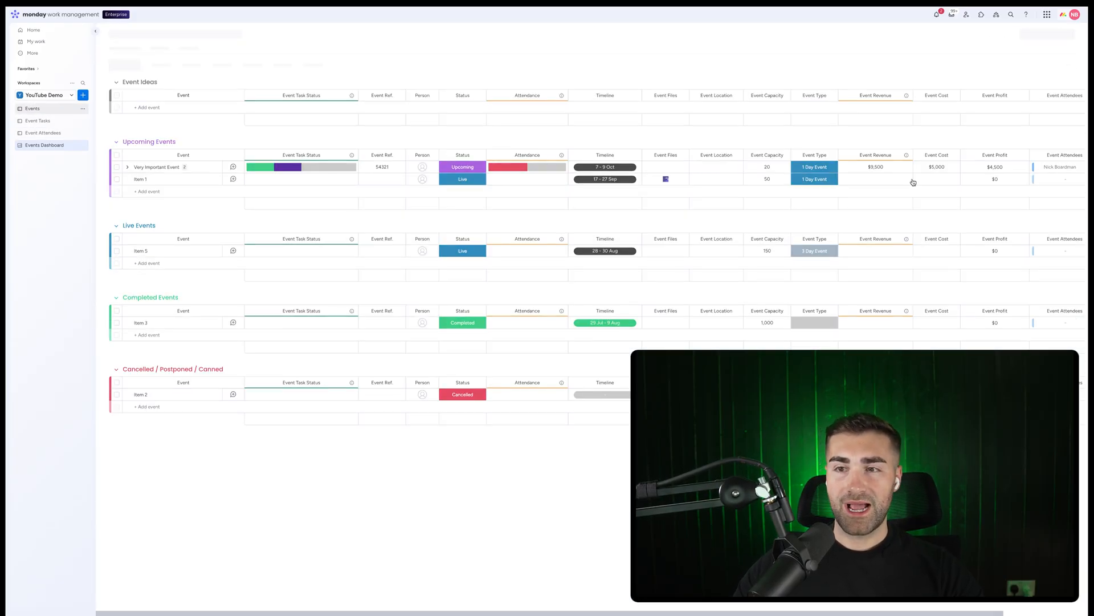
scroll(1037, 250, right, 3)
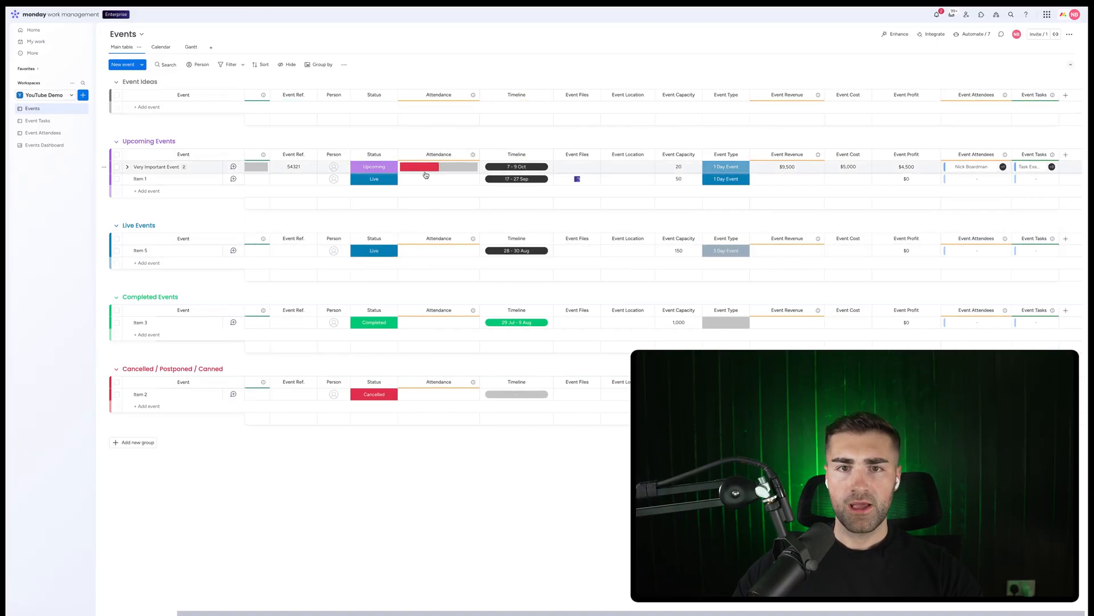
click(476, 171)
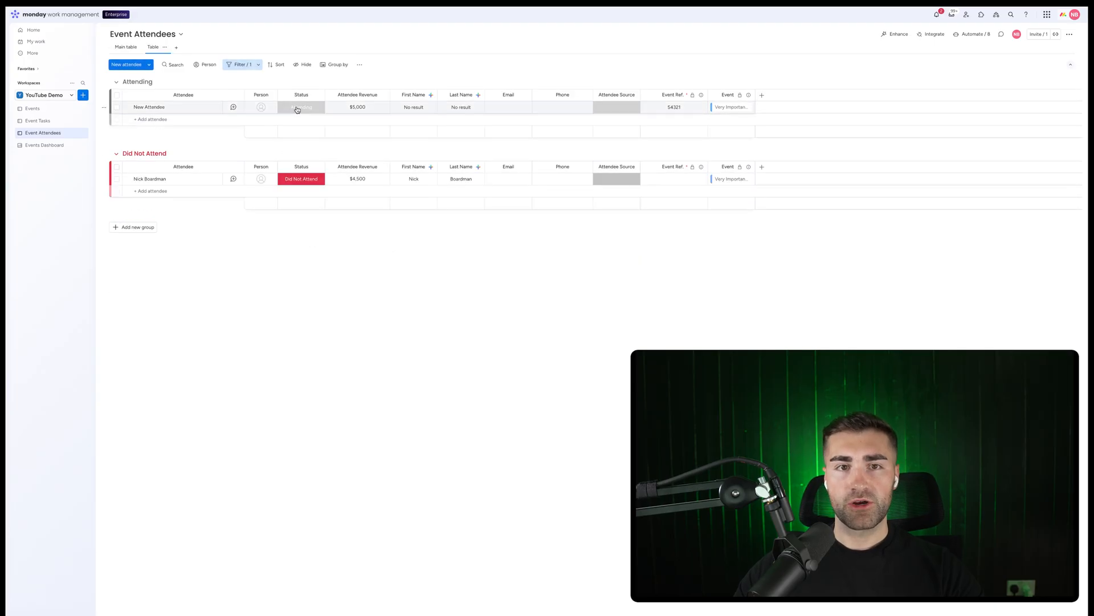
click(121, 46)
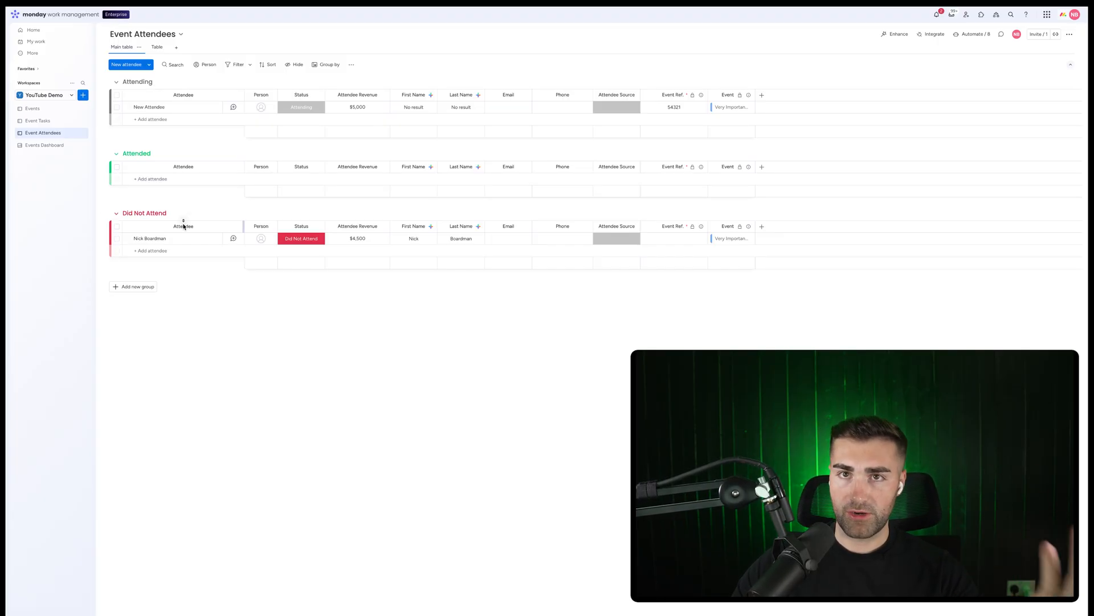
click(61, 112)
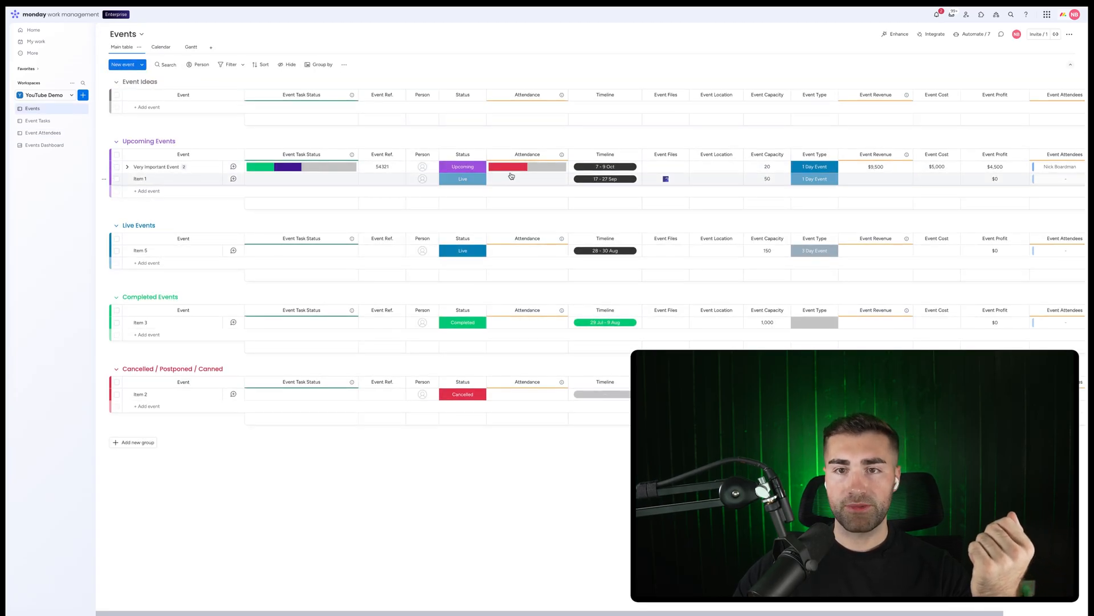
mouse_move(503, 173)
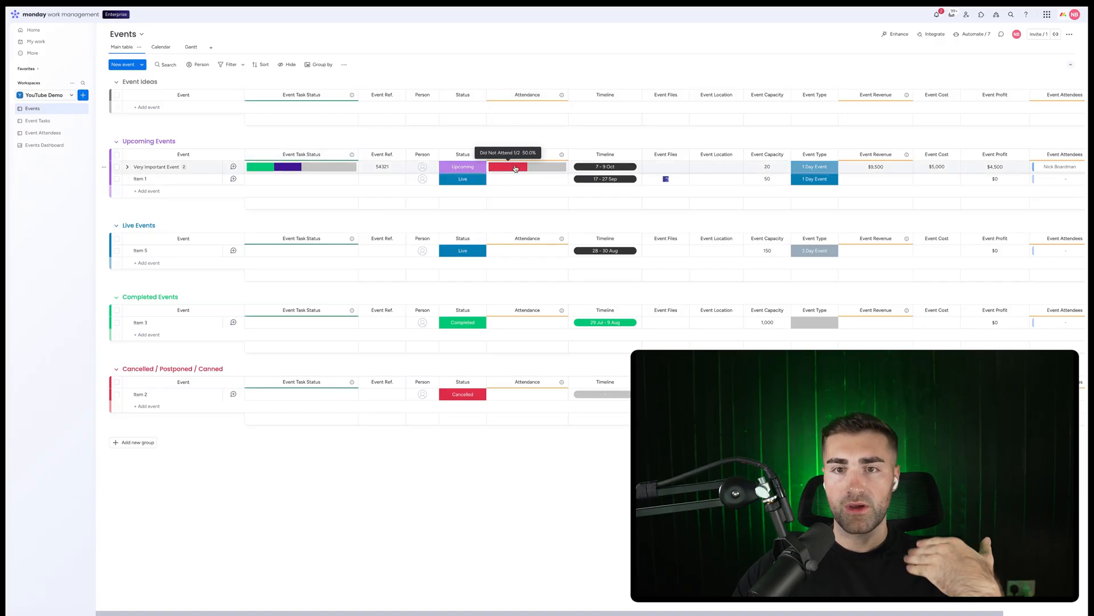
Set the New Attendee's status to Attended on the Event Attendees board
mouse_move(554, 167)
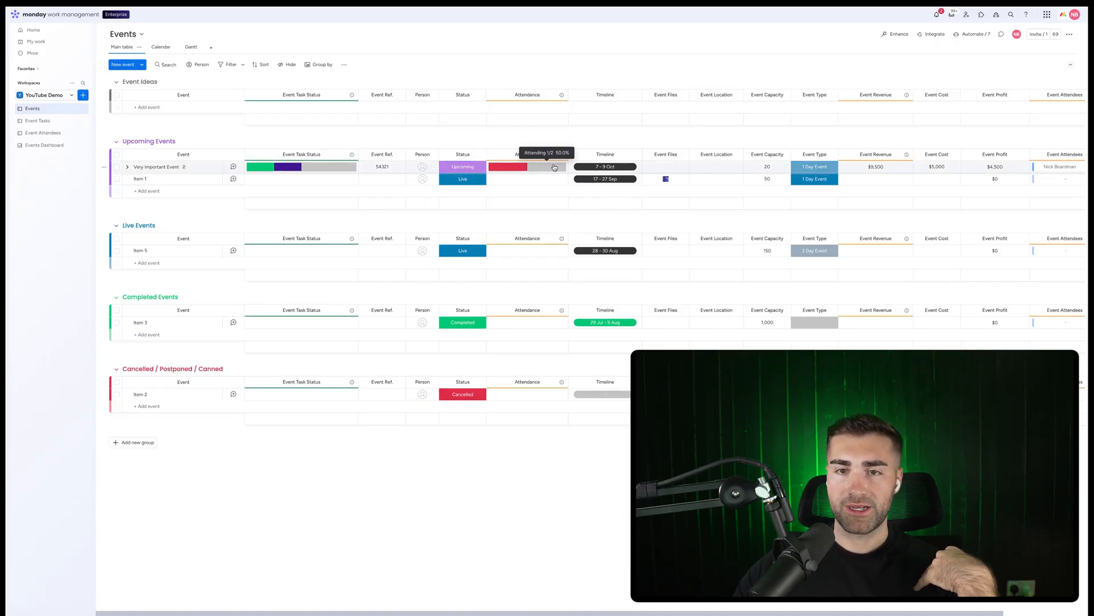
click(42, 135)
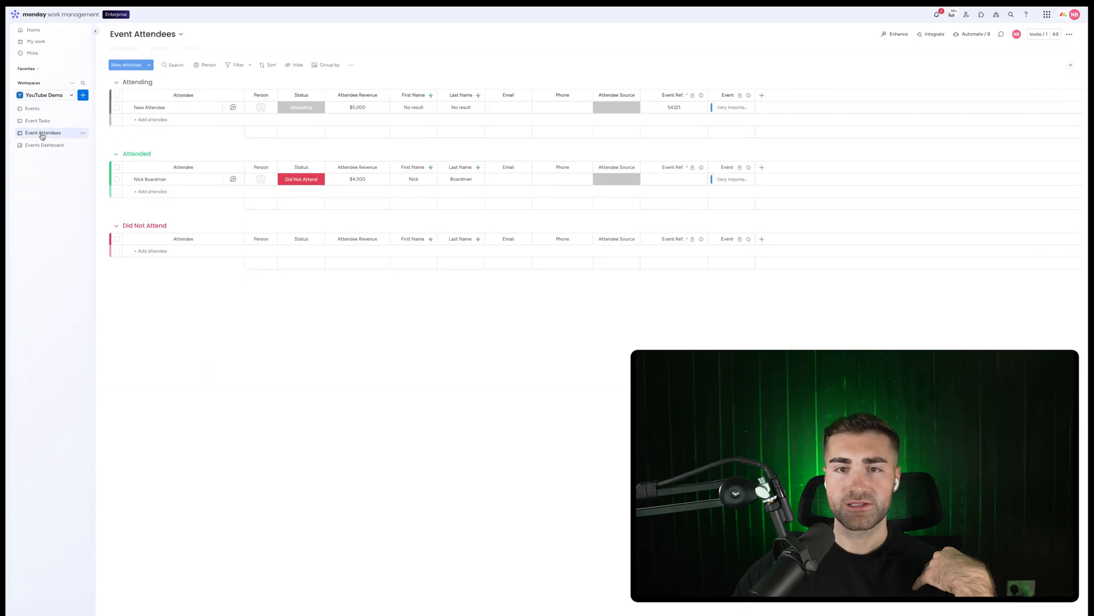
click(299, 107)
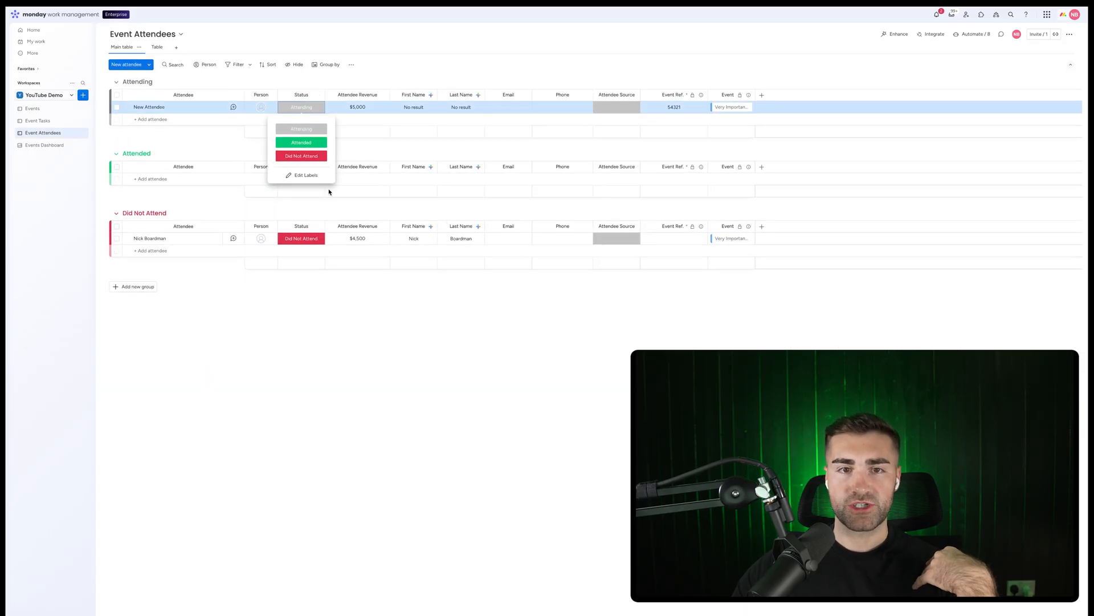
click(301, 143)
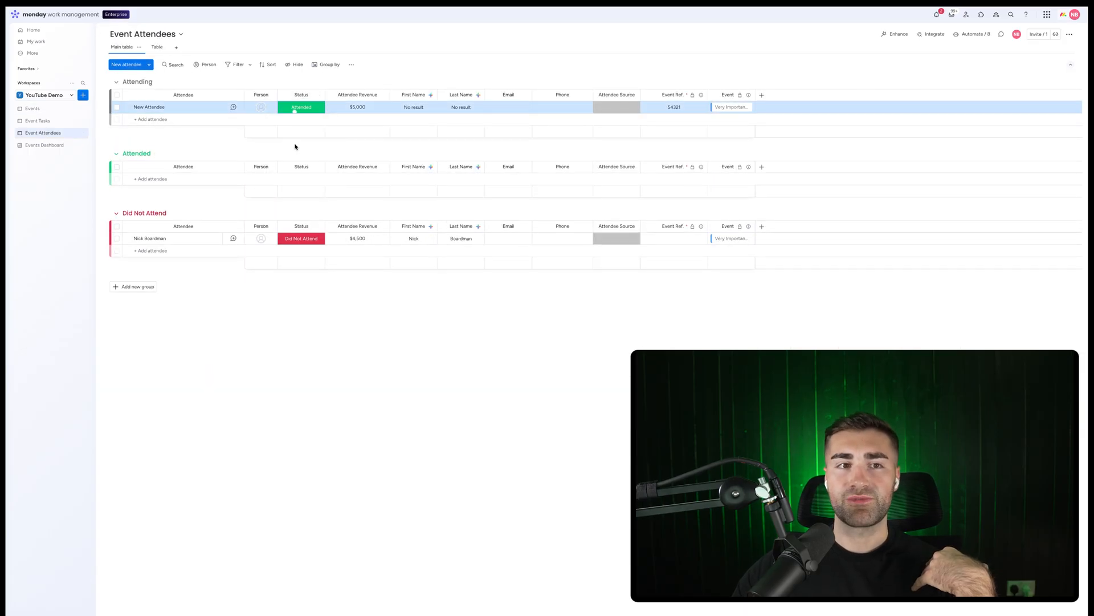
Check the Events board's Attendance column for the updated attendee status, then return to Event Attendees
click(34, 112)
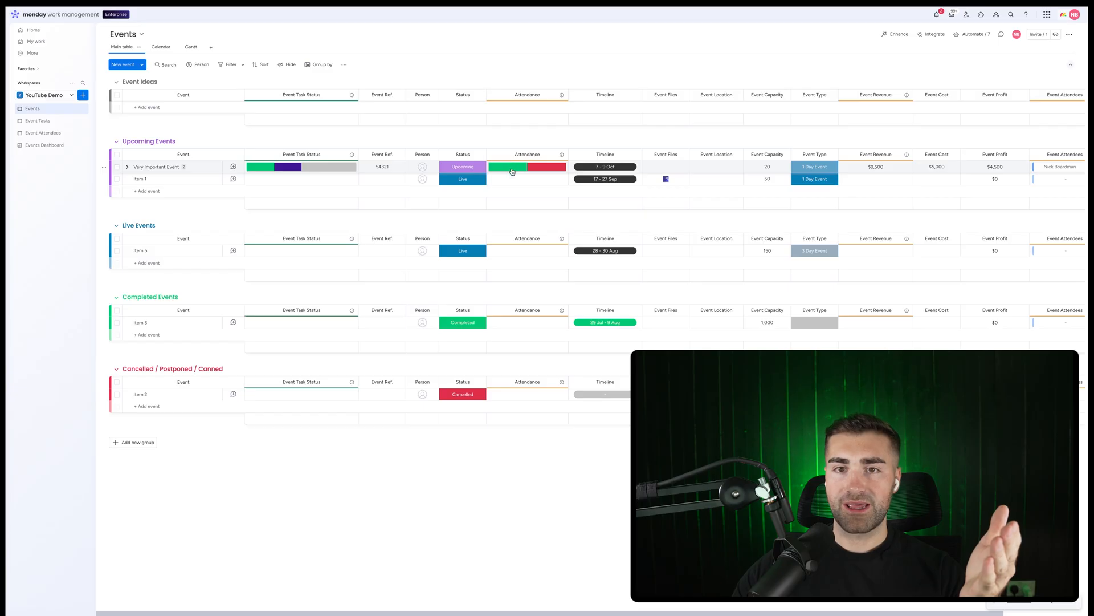
mouse_move(511, 171)
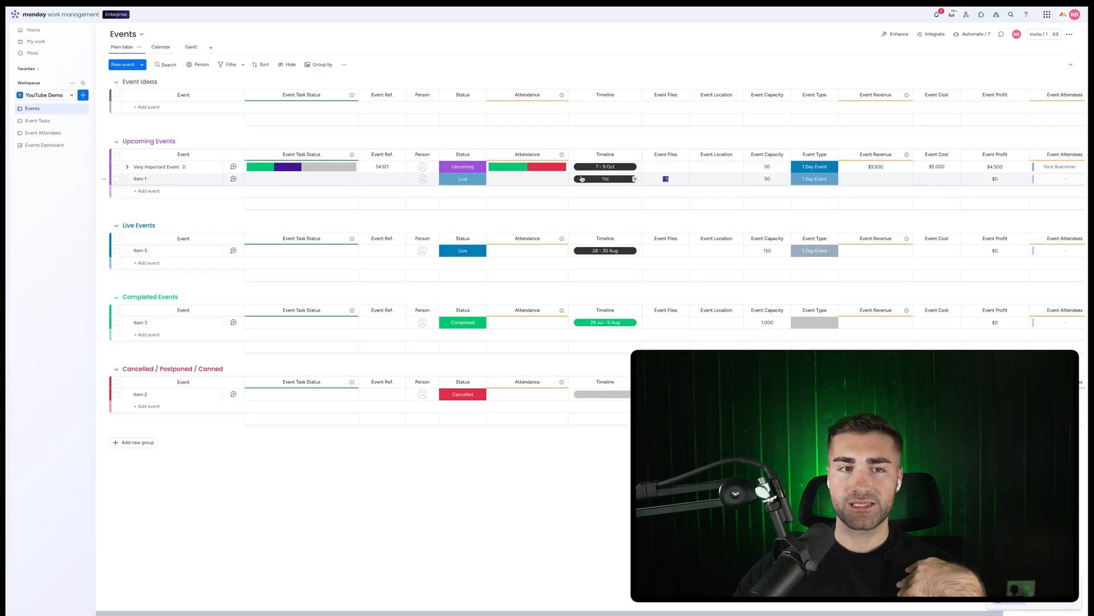
click(43, 133)
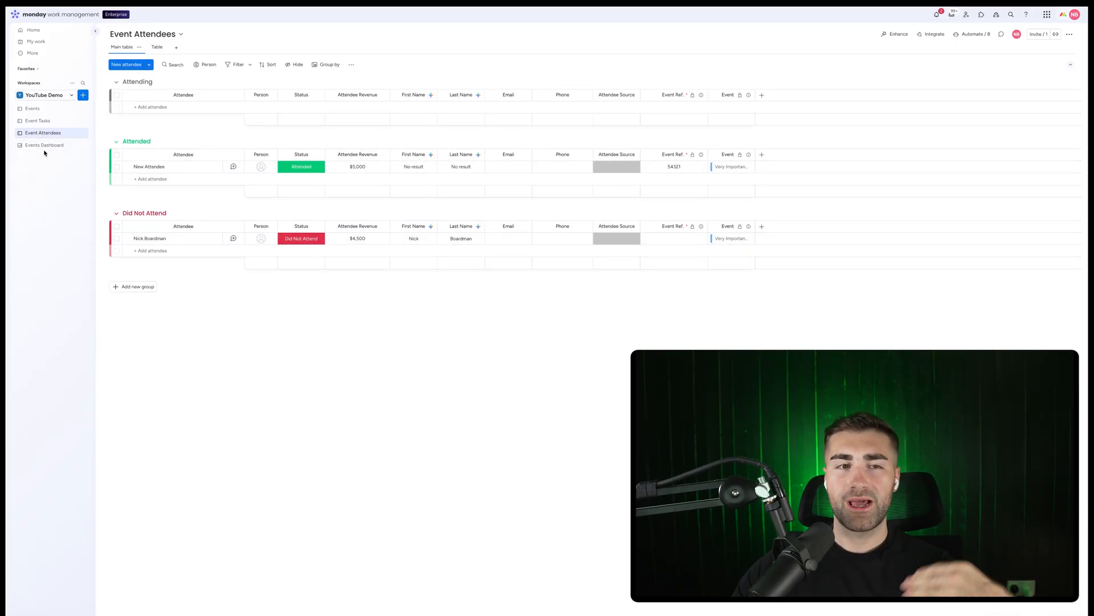
Open the Events Dashboard and add a Chart widget
click(44, 148)
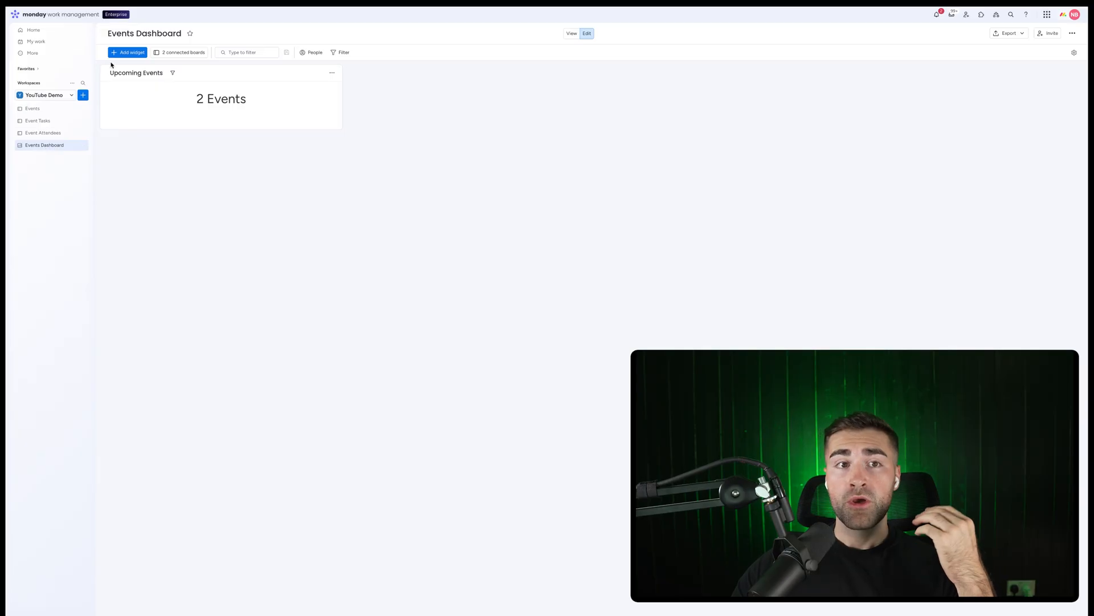
click(127, 53)
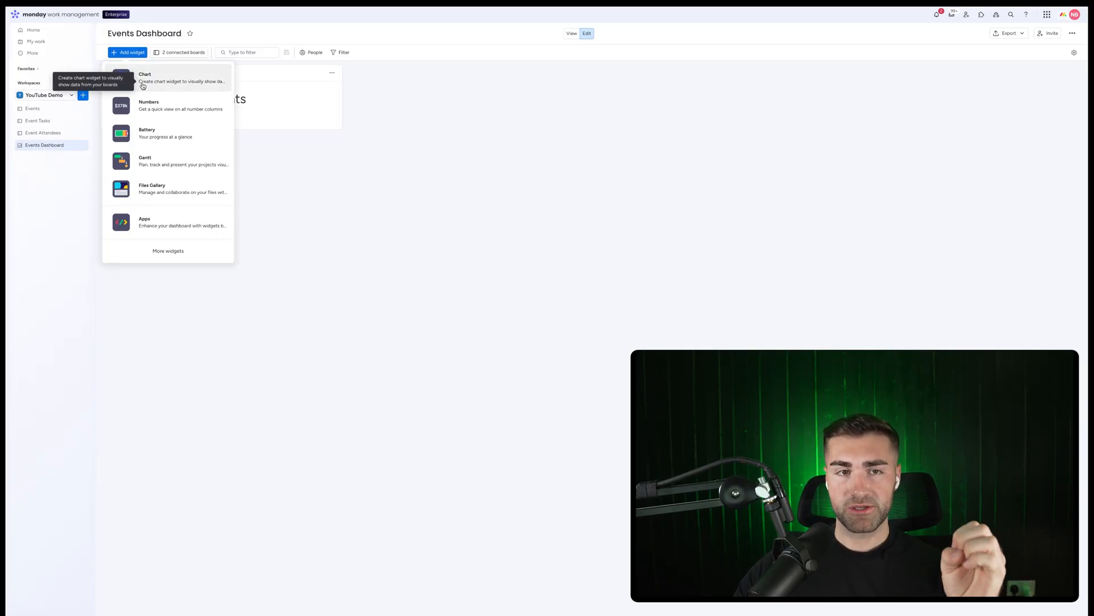
click(144, 86)
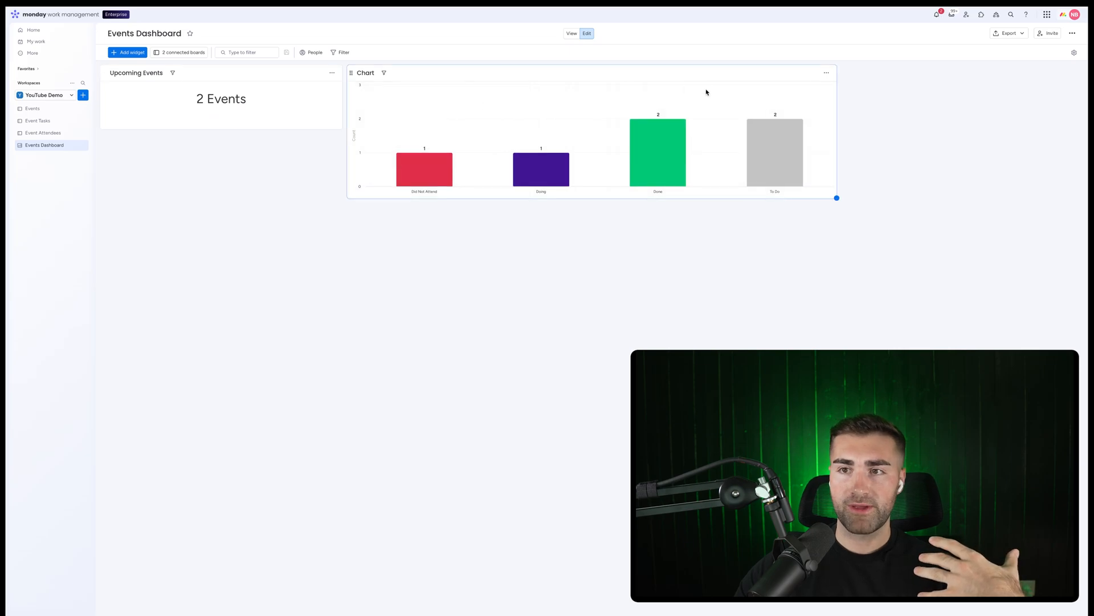
Open the chart widget's full settings and switch it to a pie chart
click(826, 73)
click(841, 100)
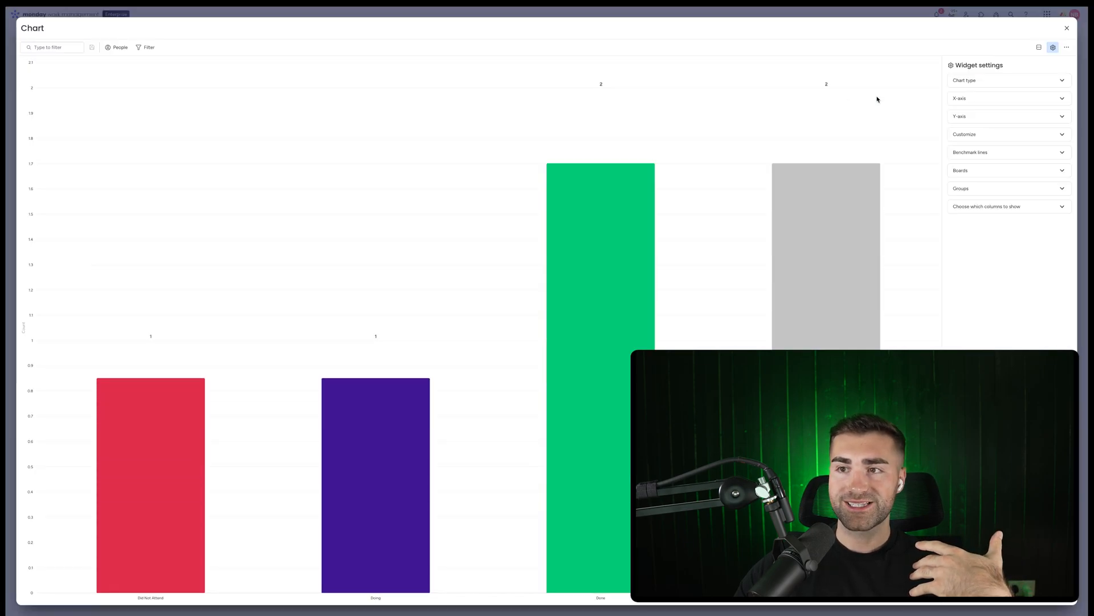
click(963, 110)
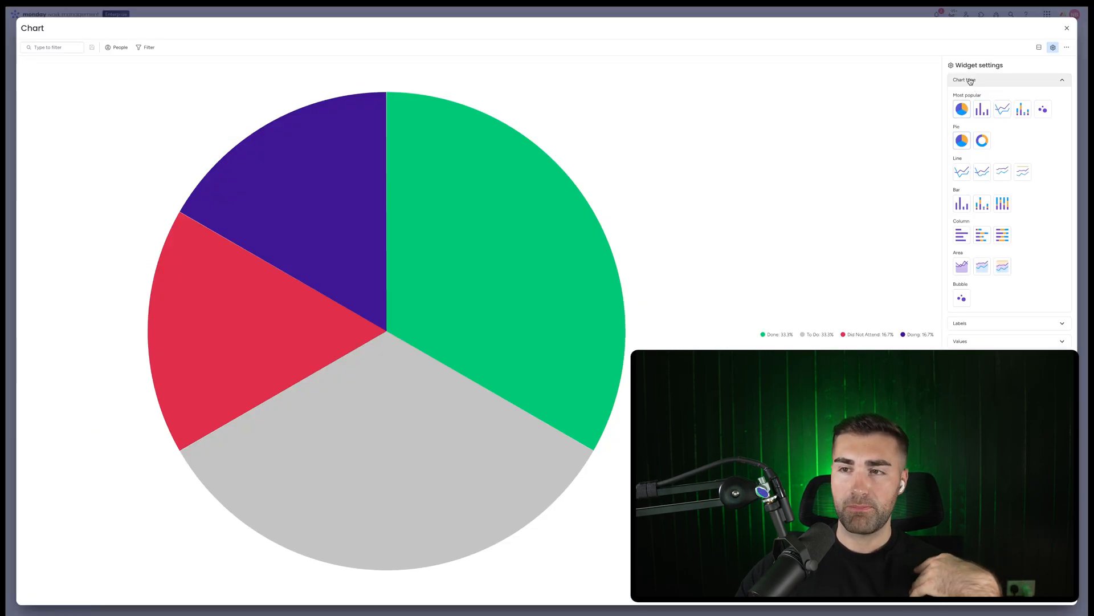
click(970, 81)
Try basing the pie chart on the Events board alone, with labels shown one by one from the Attendance column
click(963, 153)
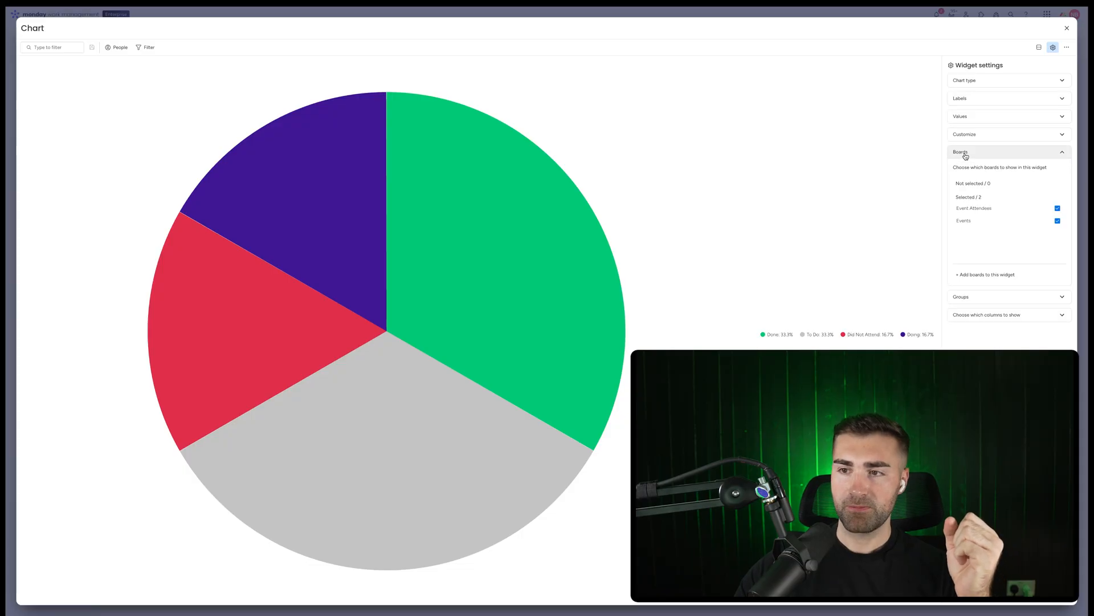
click(982, 214)
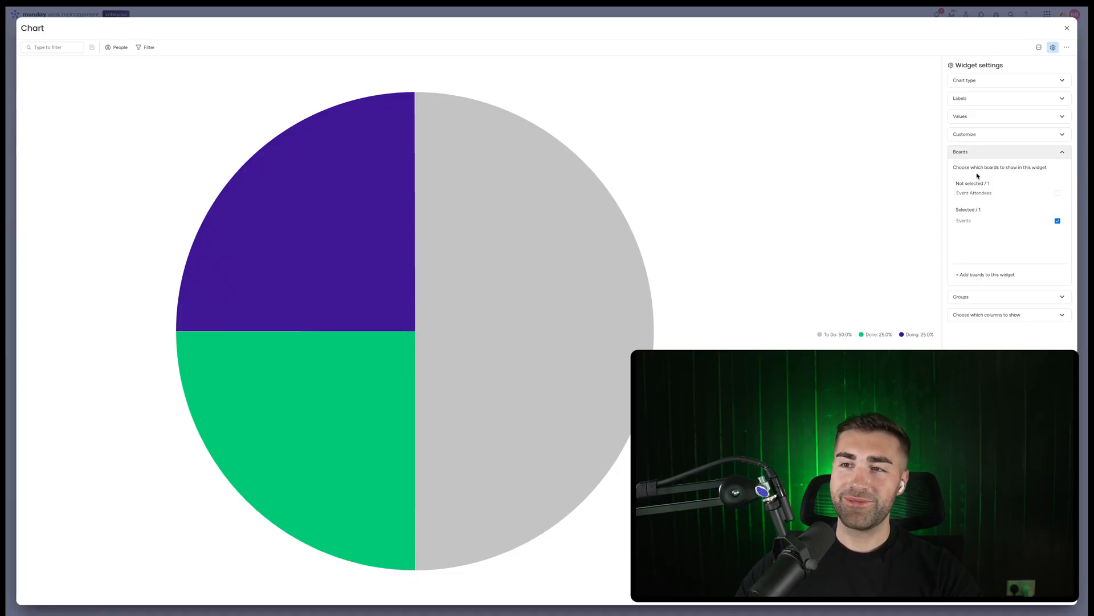
click(965, 81)
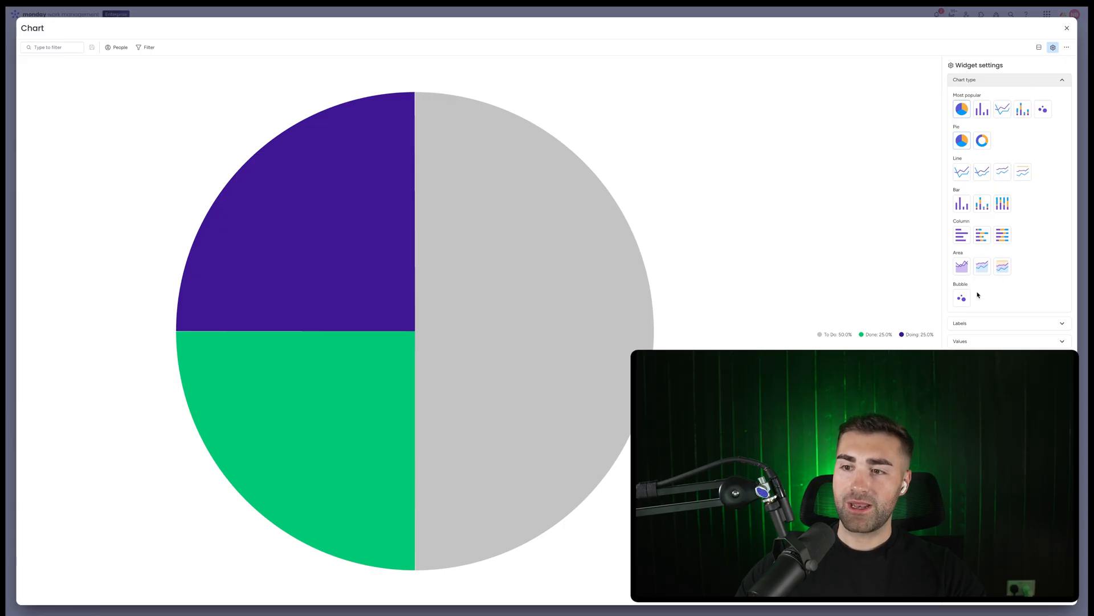
click(992, 323)
click(1035, 116)
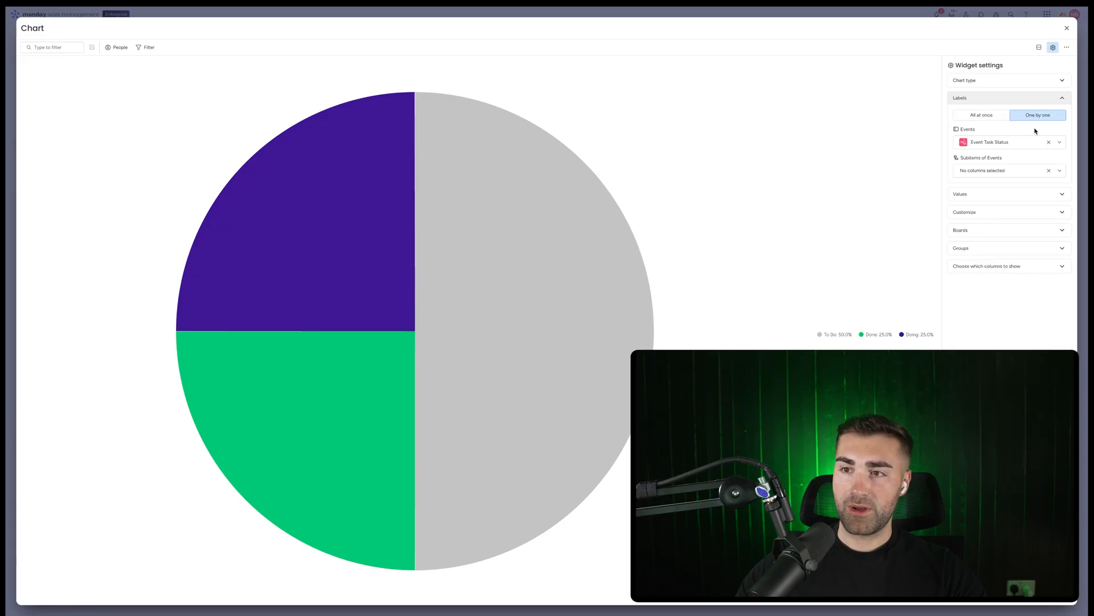
click(1007, 143)
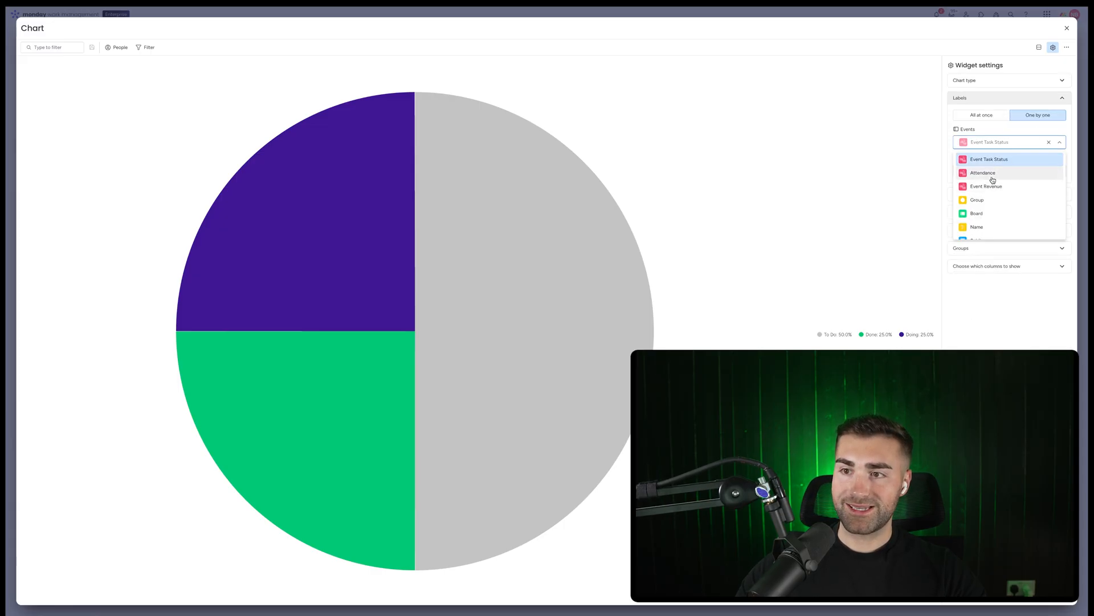
click(993, 174)
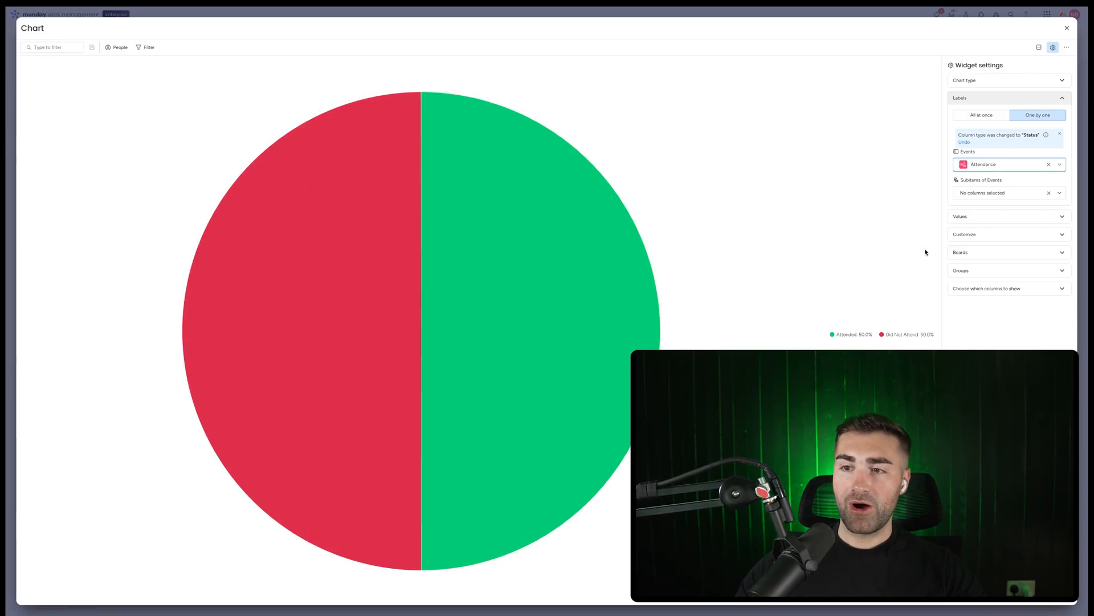
Change the chart's data source to the Event Attendees board only instead of Events
click(971, 252)
click(977, 222)
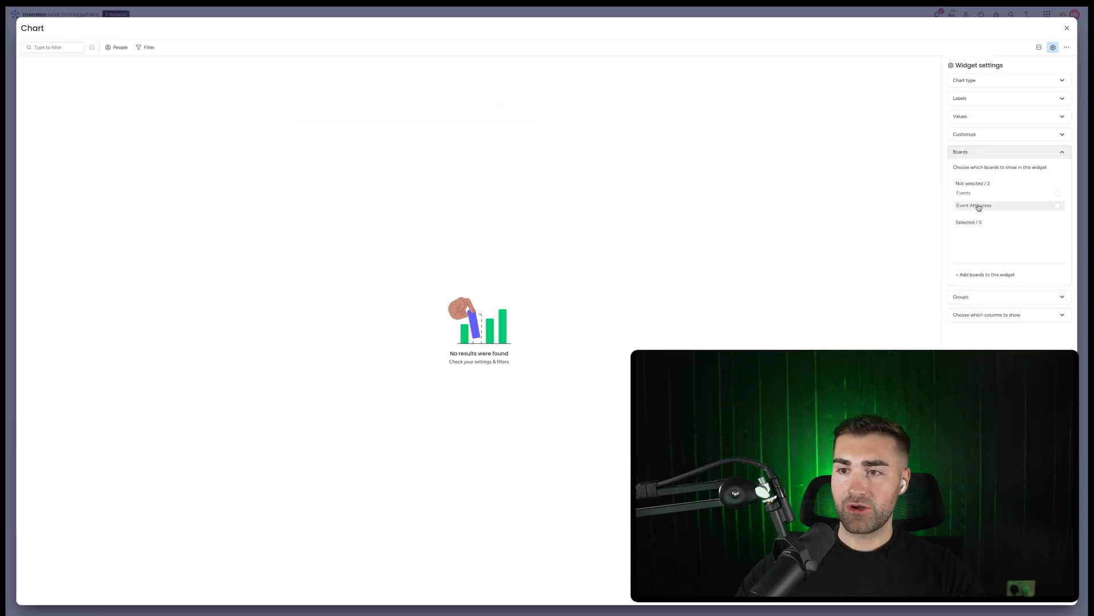
click(978, 206)
click(982, 296)
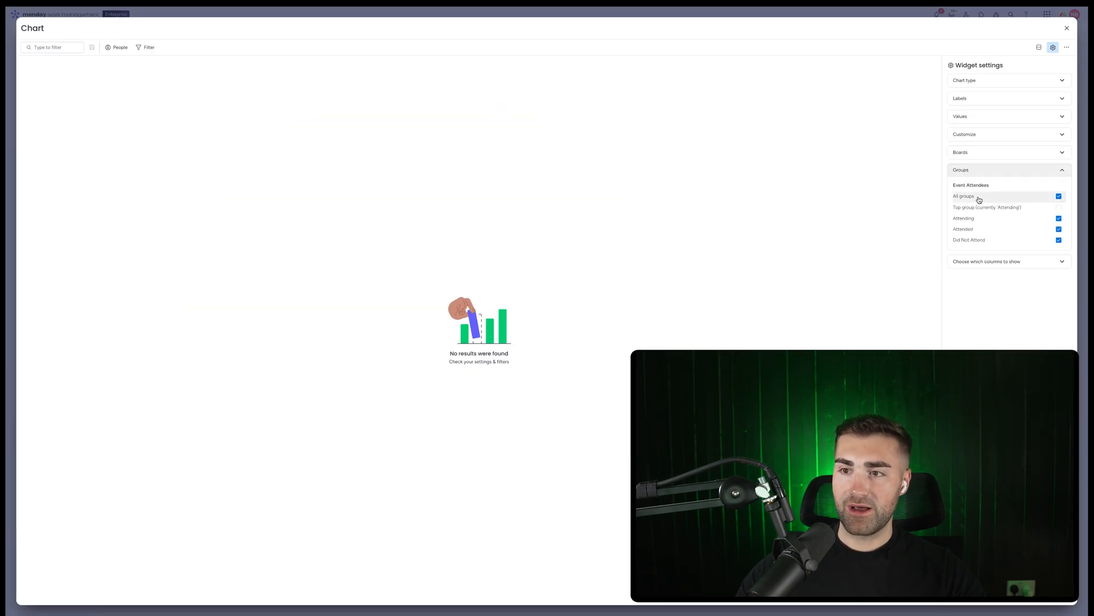
Set the chart's labels to the Event Attendees Status column and rename the widget Event Attendance %
click(986, 98)
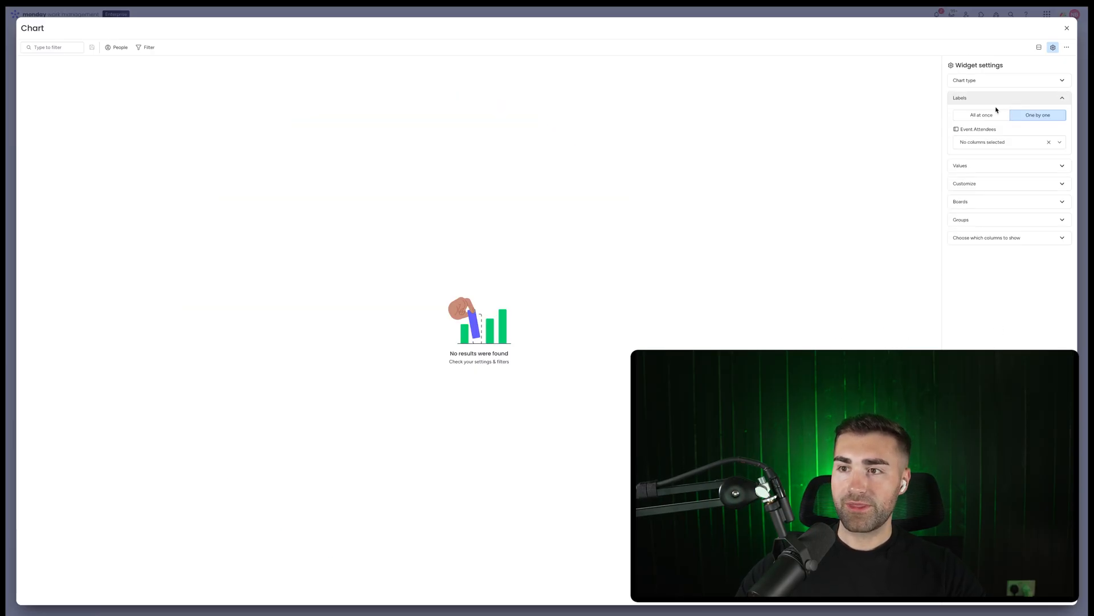
click(1003, 142)
click(992, 159)
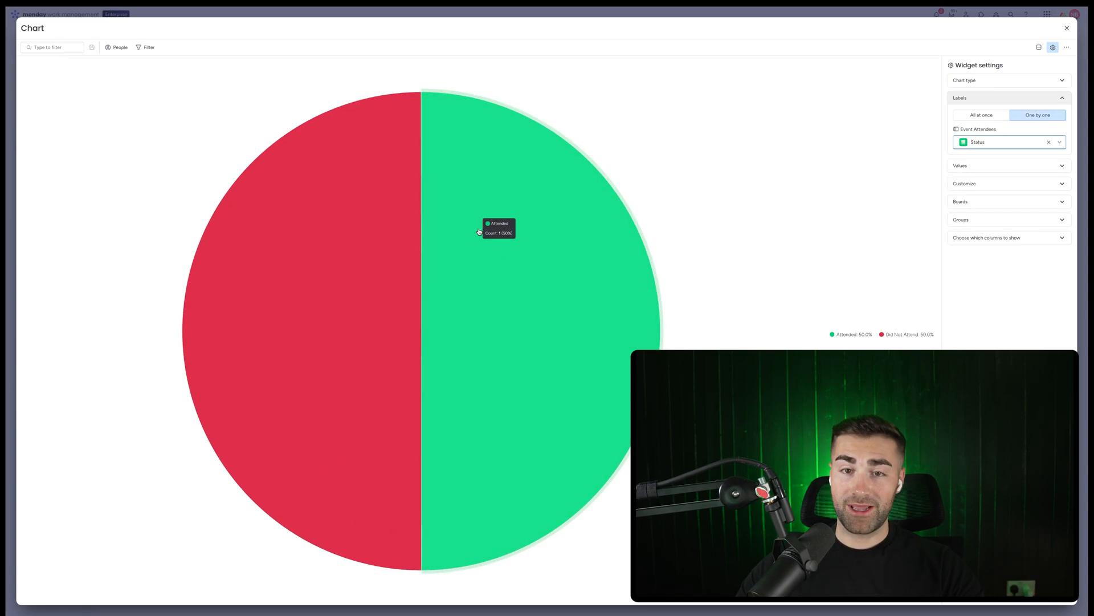
click(39, 28)
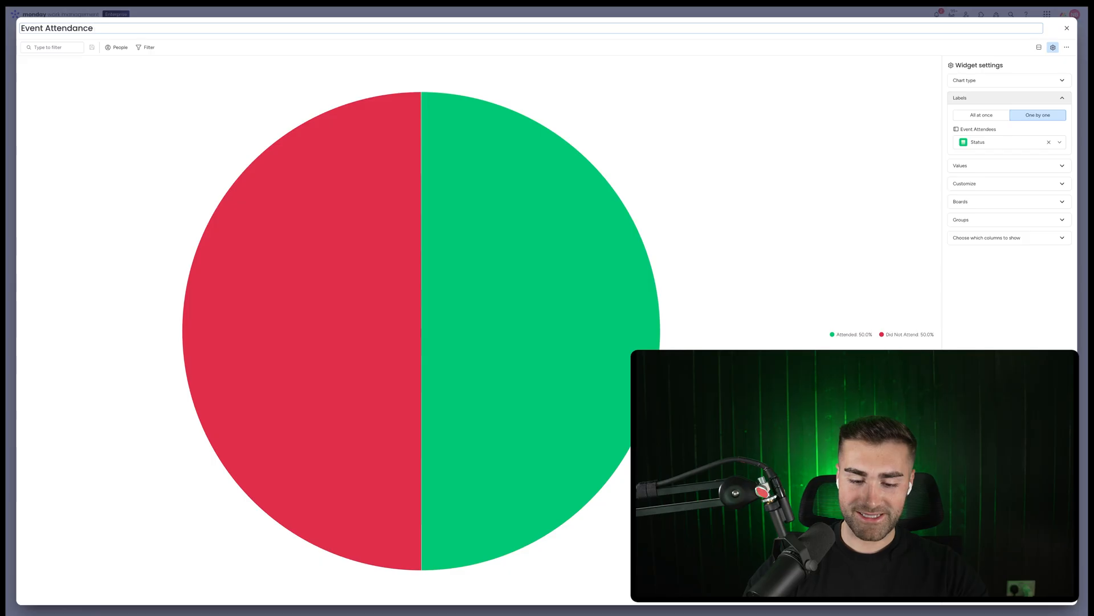
key(Return)
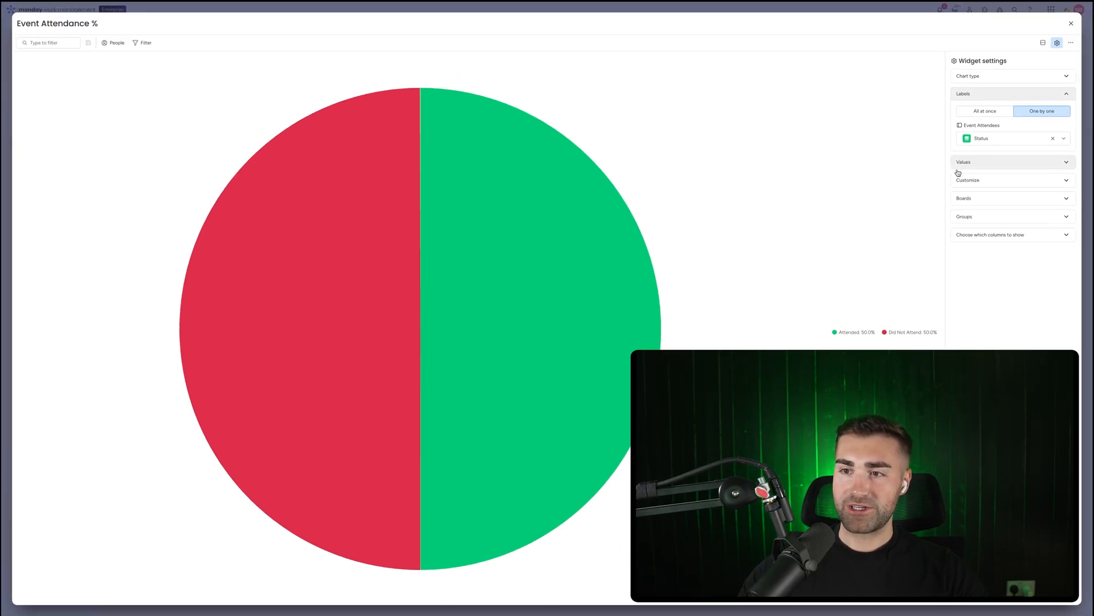
Review the chart's Values, Customize, Boards, Groups and Labels settings
click(983, 215)
click(993, 166)
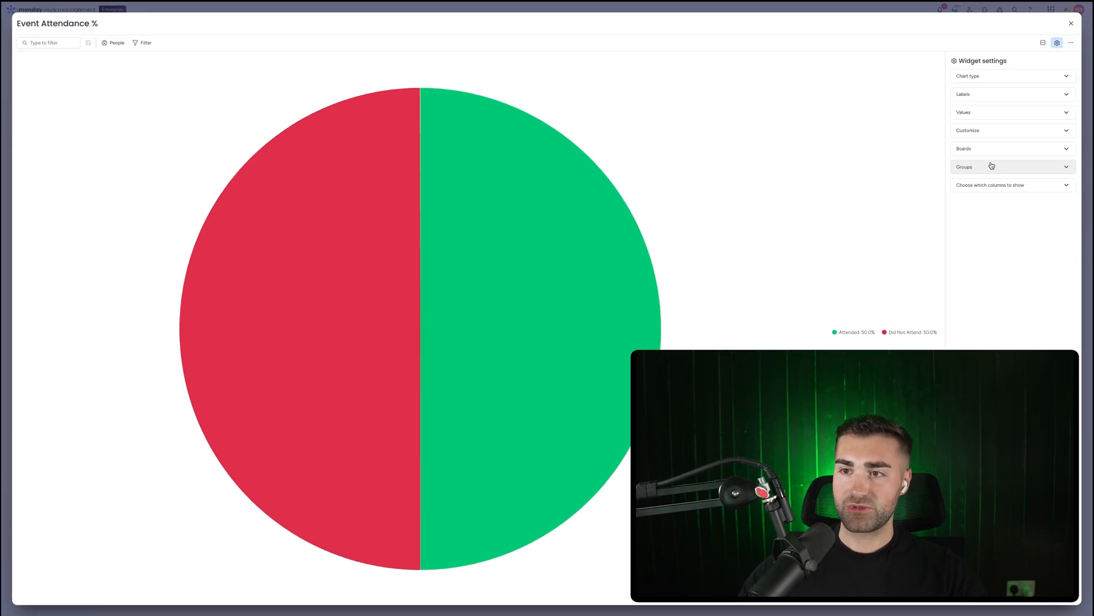
click(985, 148)
click(985, 148)
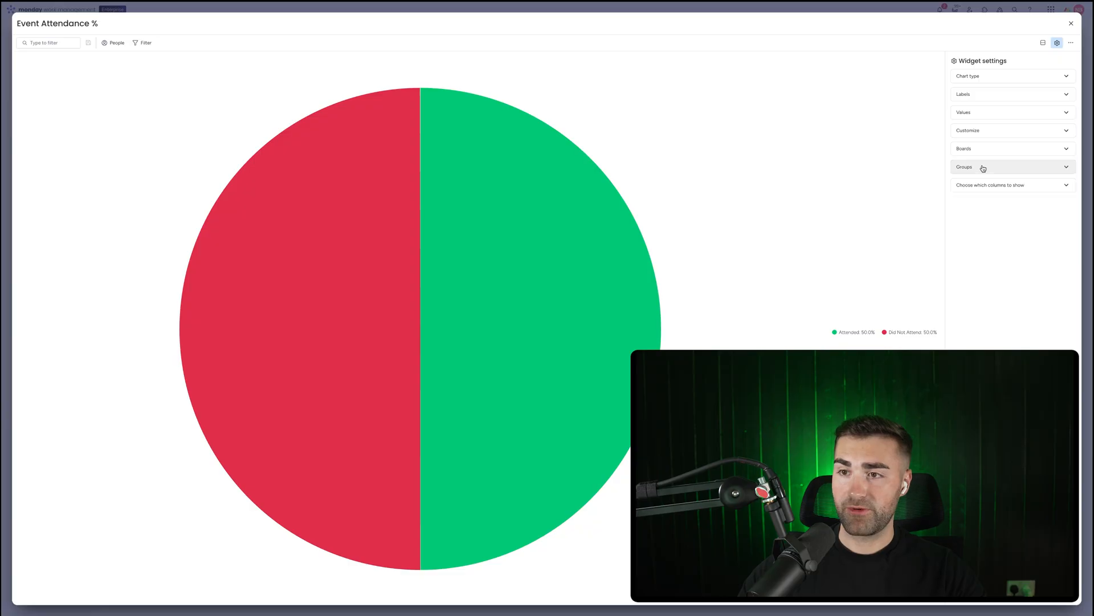
click(983, 167)
click(985, 136)
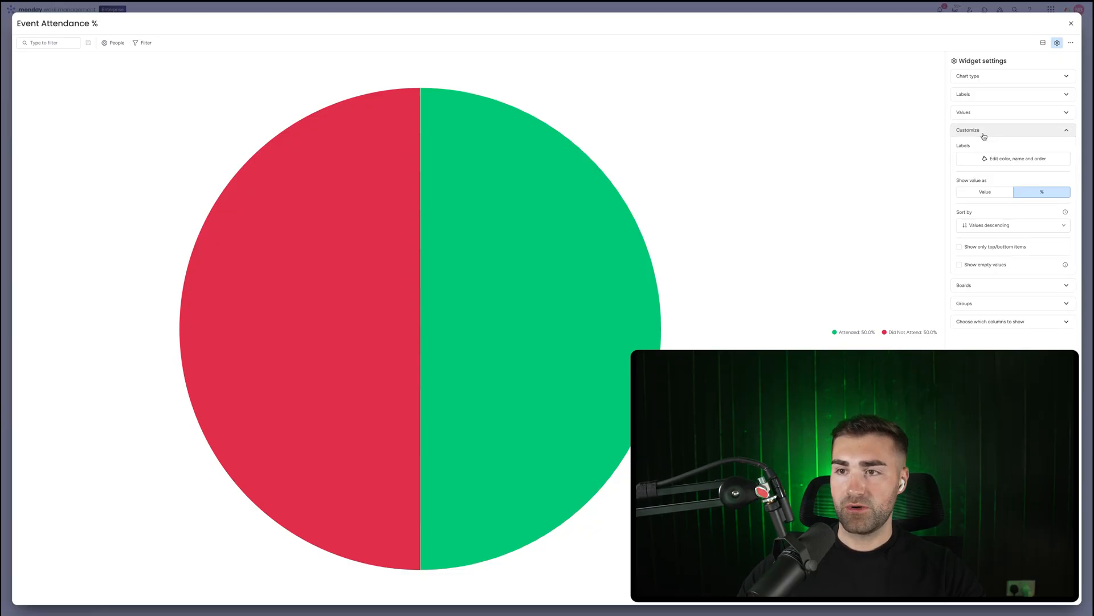
click(987, 120)
click(987, 117)
click(986, 113)
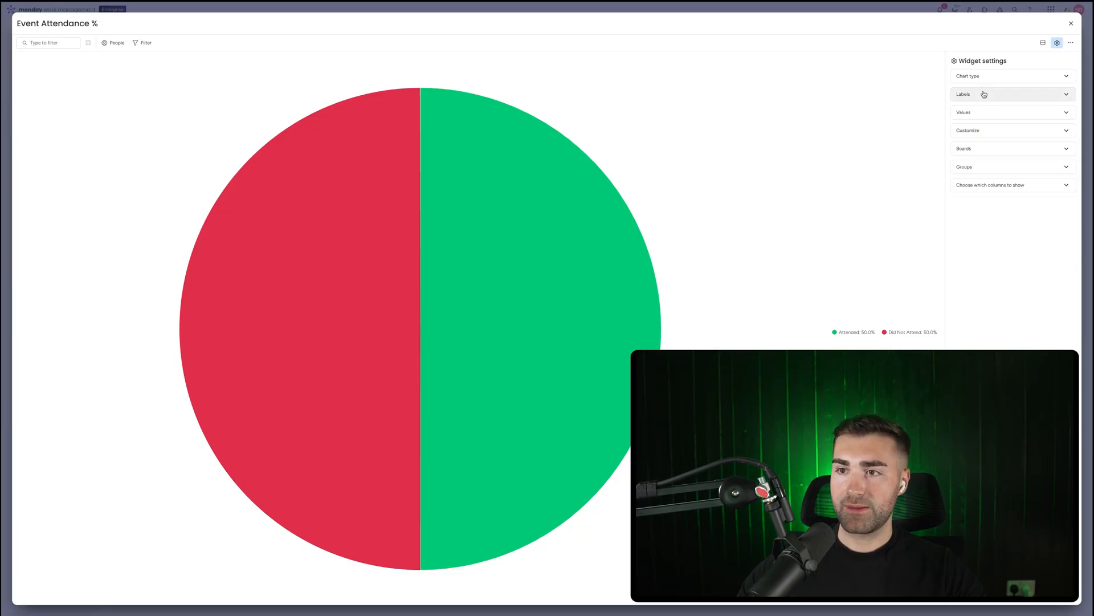
click(985, 94)
click(985, 75)
click(984, 76)
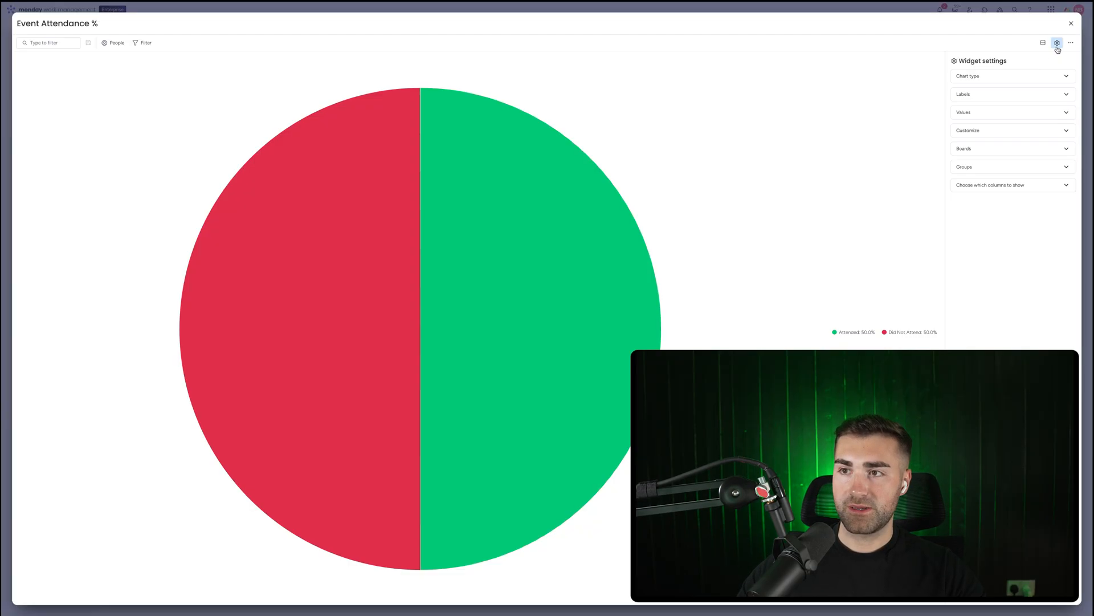
Close the chart settings and shrink the Event Attendance % widget to match the Upcoming Events widget's size
click(1072, 22)
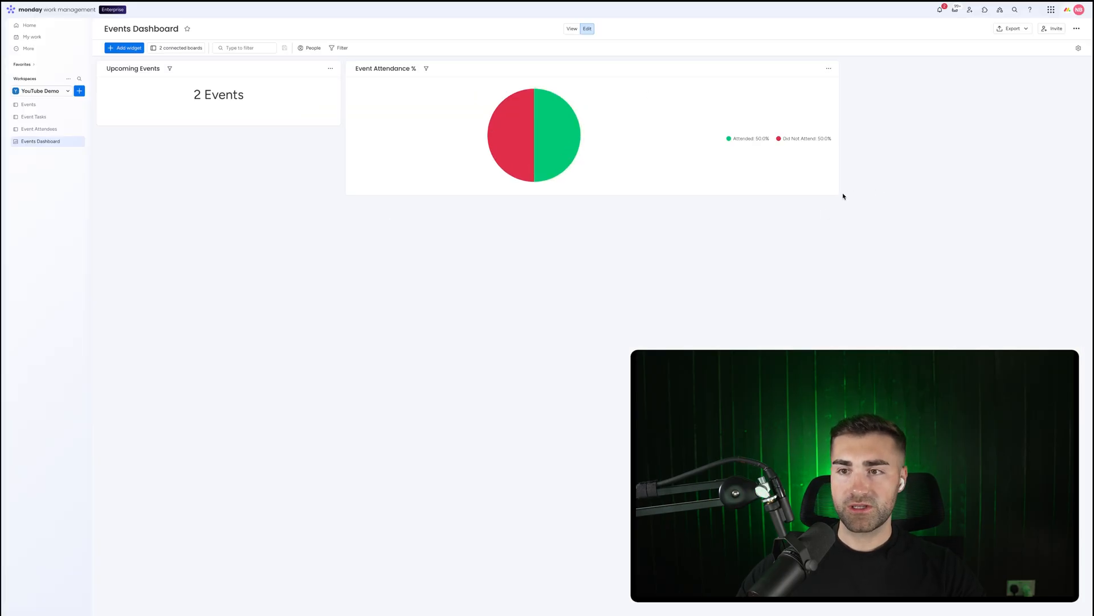
drag(843, 196, 590, 125)
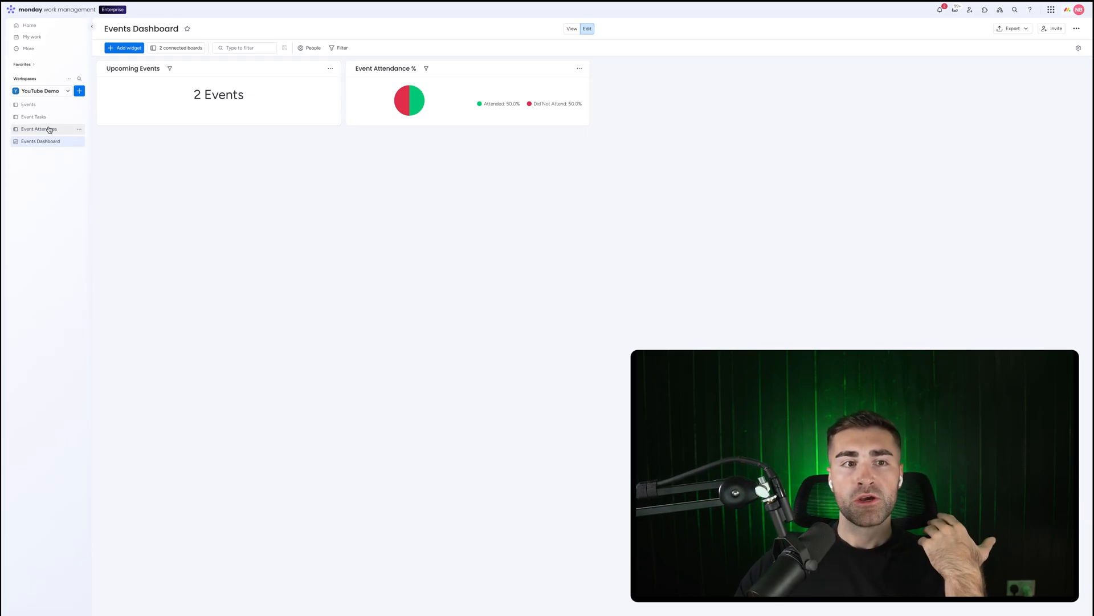
Review the Events and Event Attendees boards' data and columns
click(35, 103)
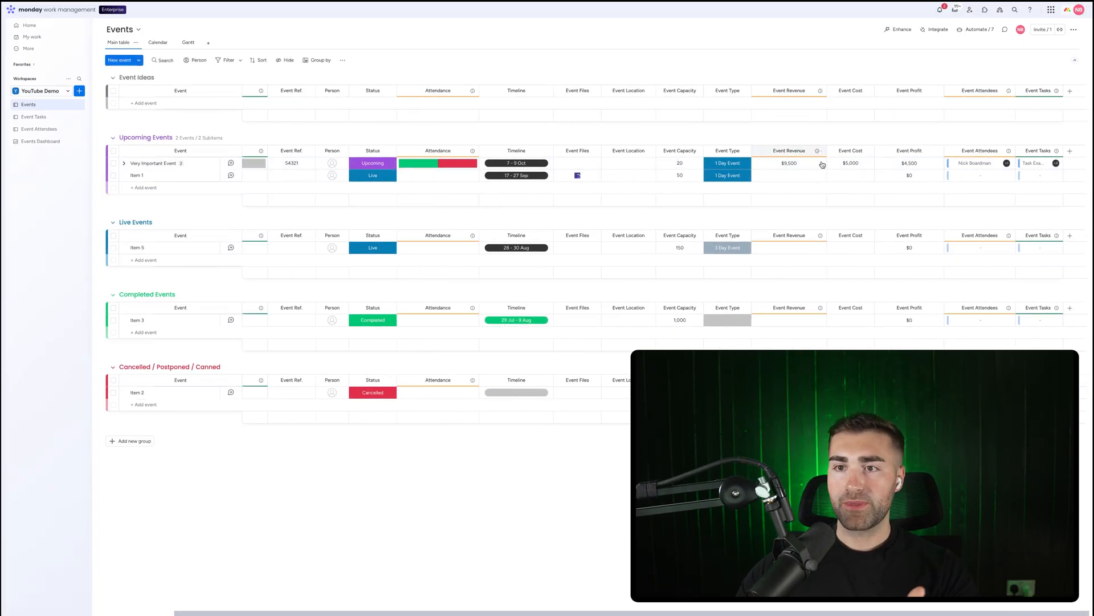
click(23, 129)
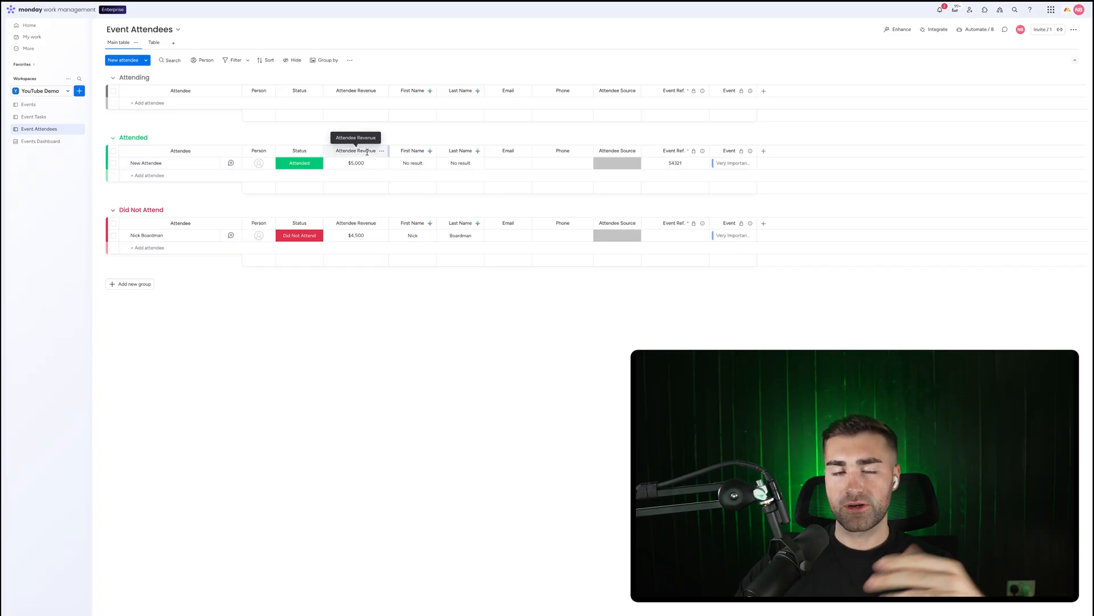
click(28, 104)
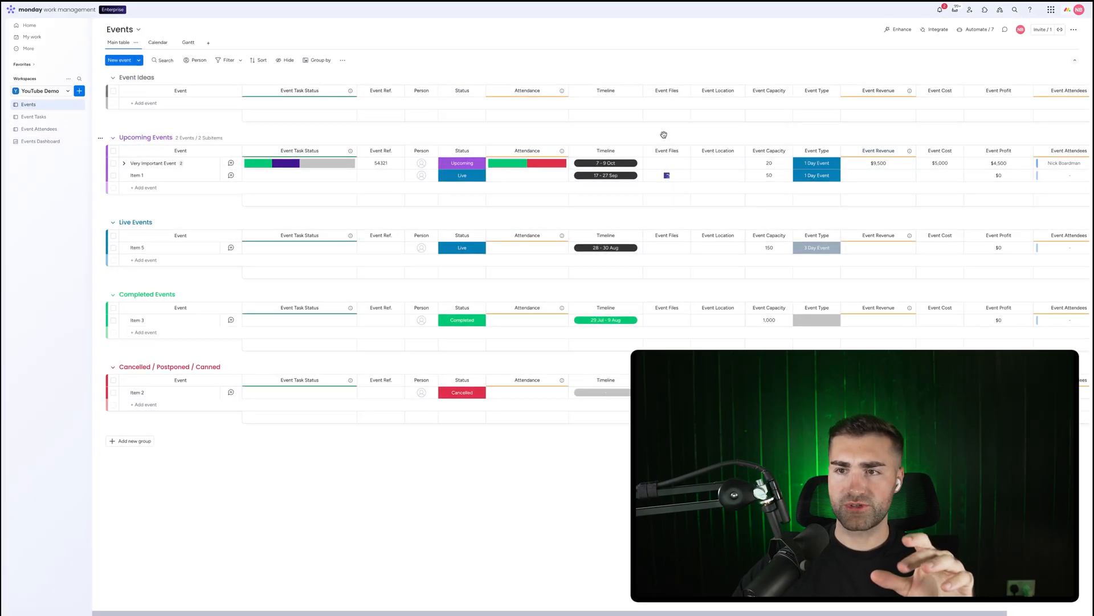
scroll(821, 149, right, 3)
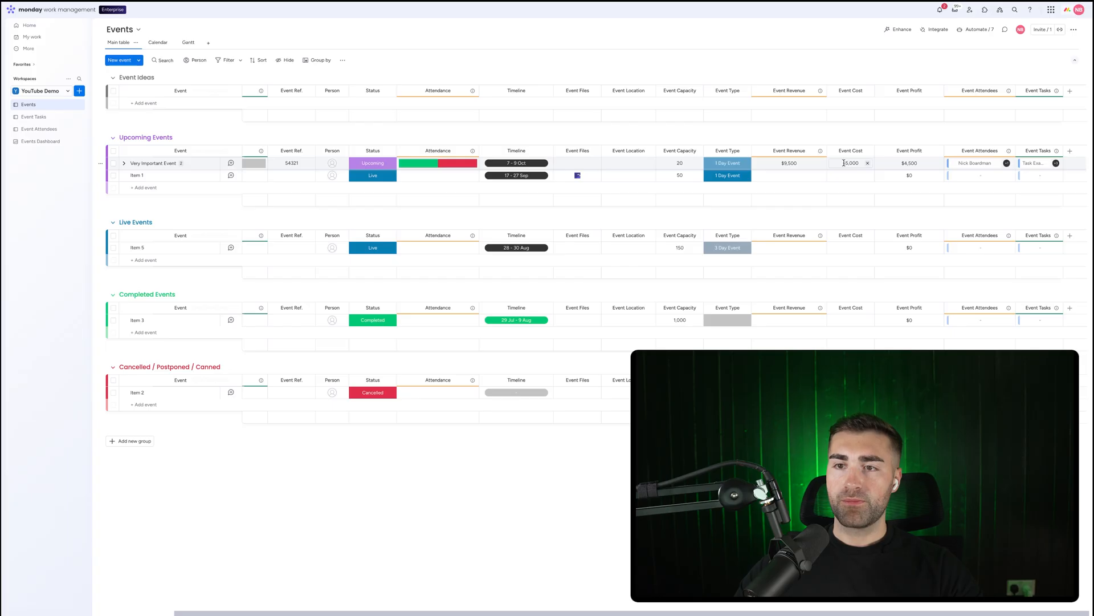
Add a Numbers widget to the Events Dashboard and title it Avg. Profit Per Event
click(40, 141)
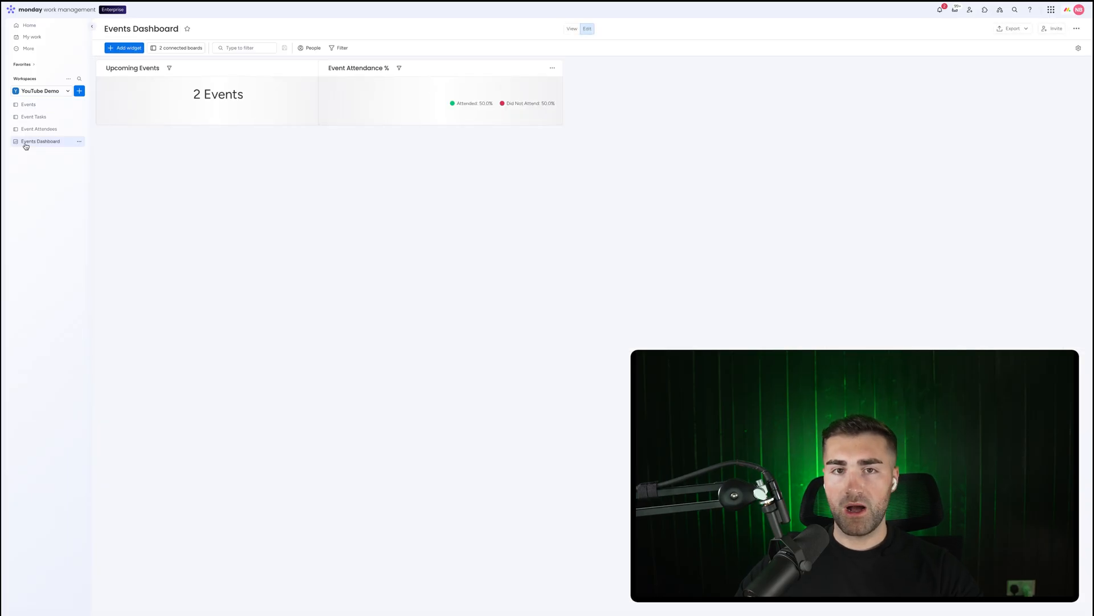
click(128, 50)
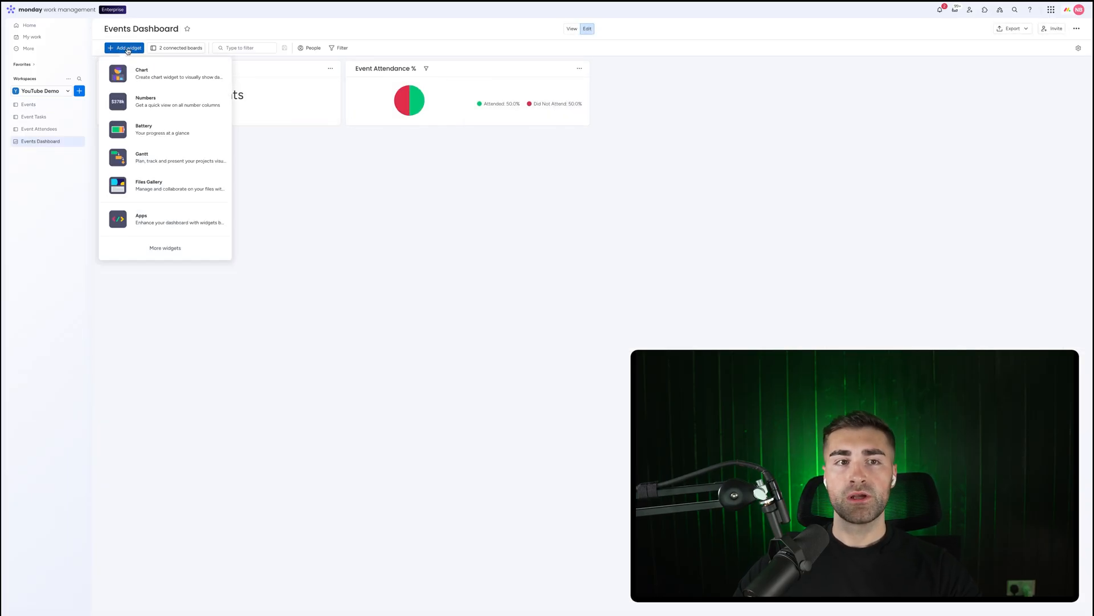
click(128, 50)
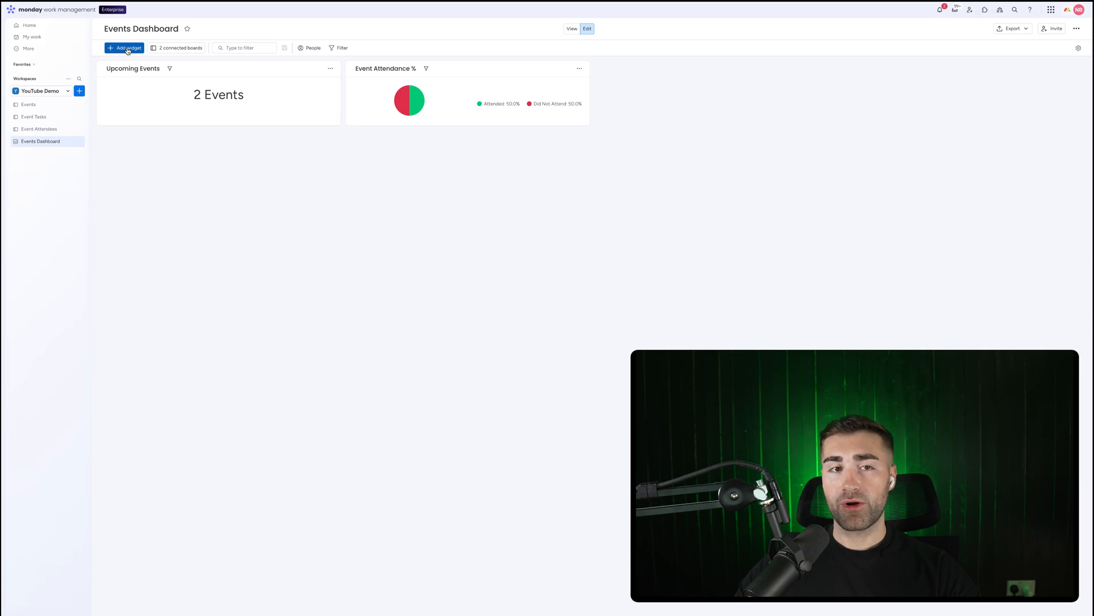
click(128, 50)
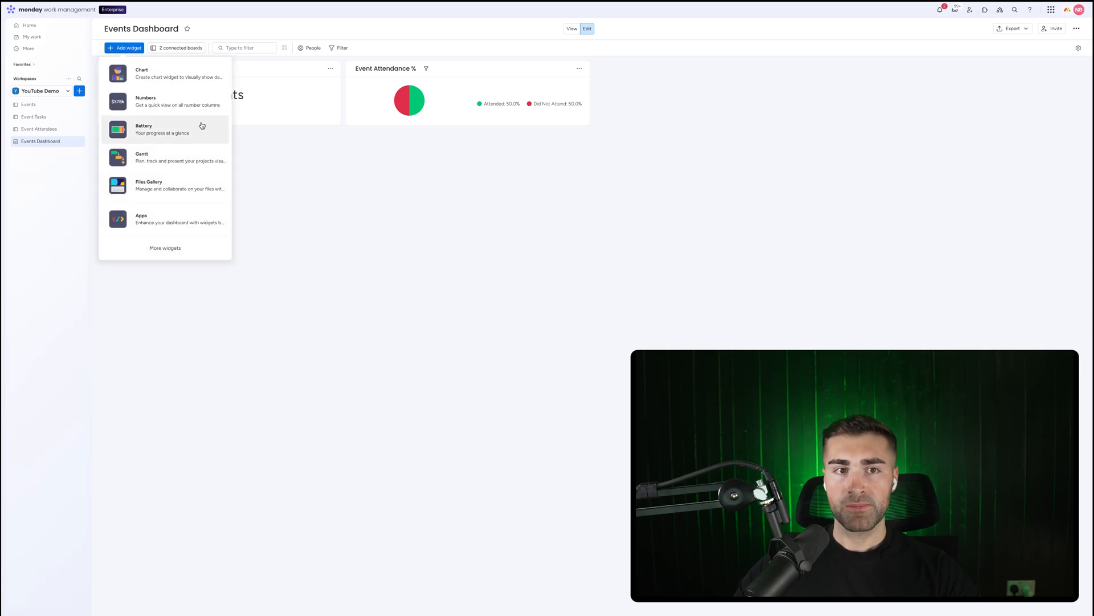
click(137, 102)
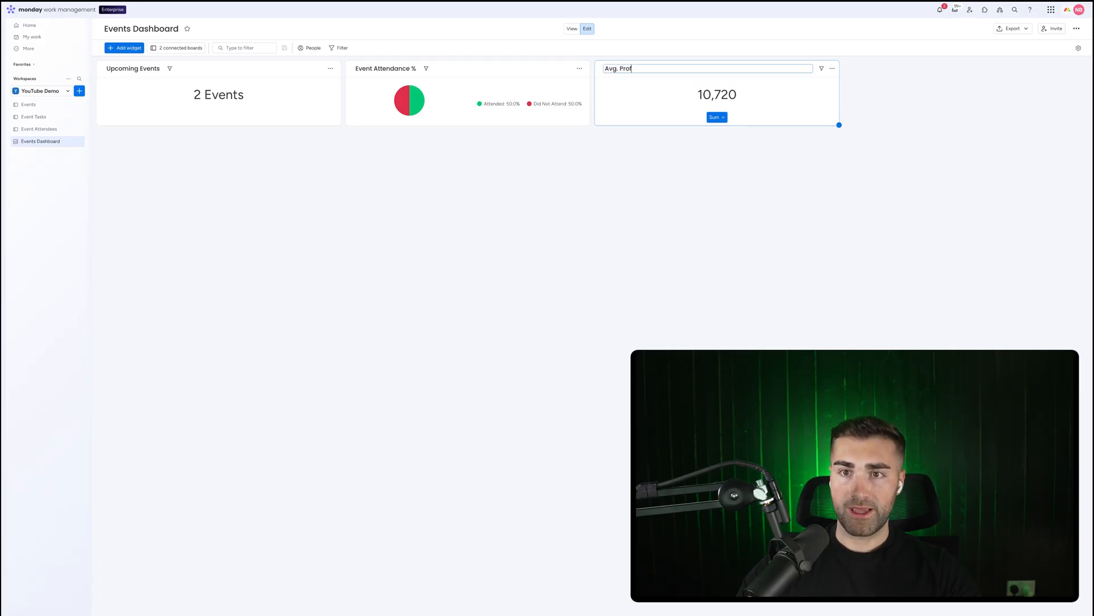
key(Return)
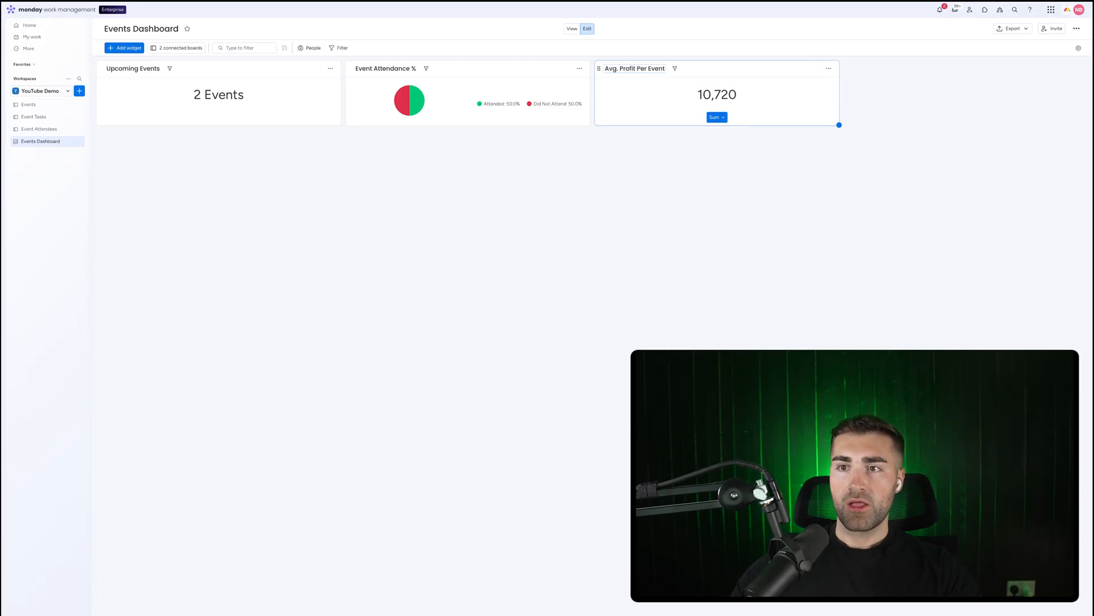
Open the widget's settings and include only the Events board's Event Profit column, choosing columns one by one
click(829, 68)
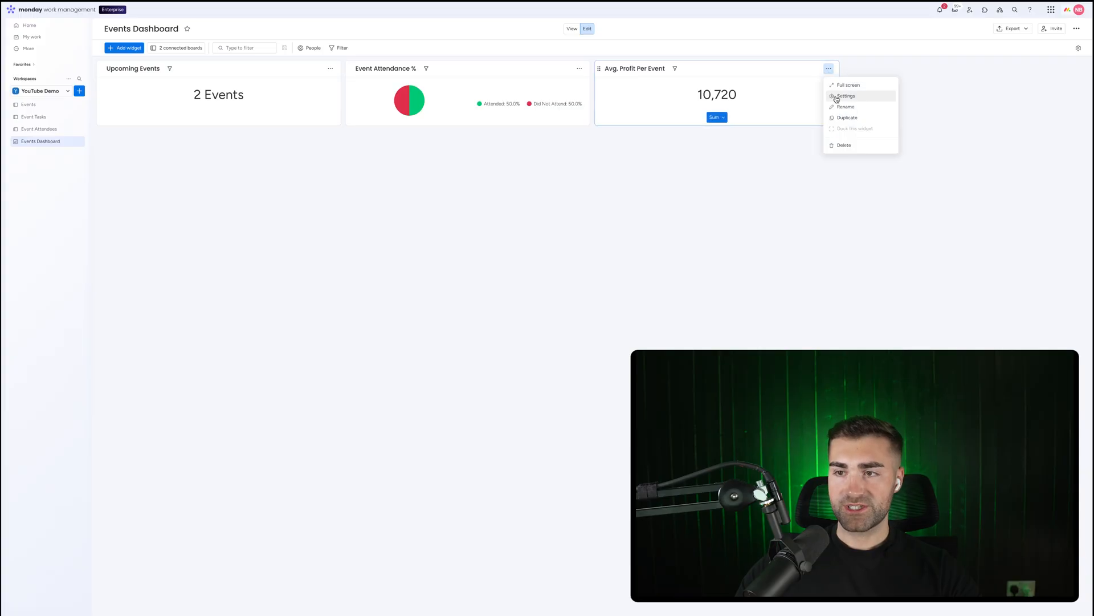
click(837, 98)
click(984, 219)
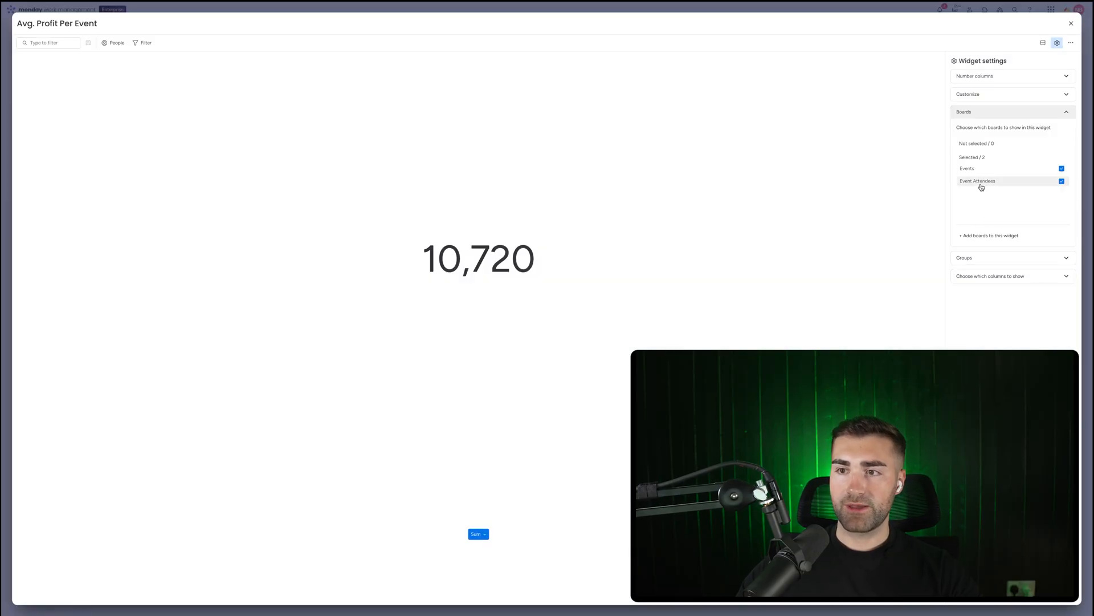
click(985, 77)
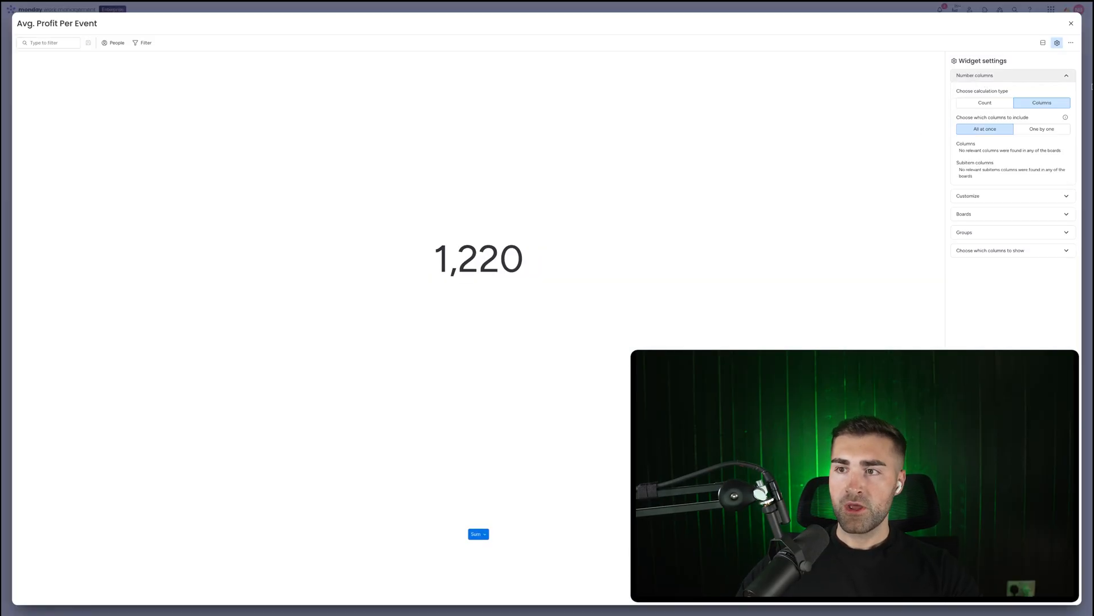
click(1029, 129)
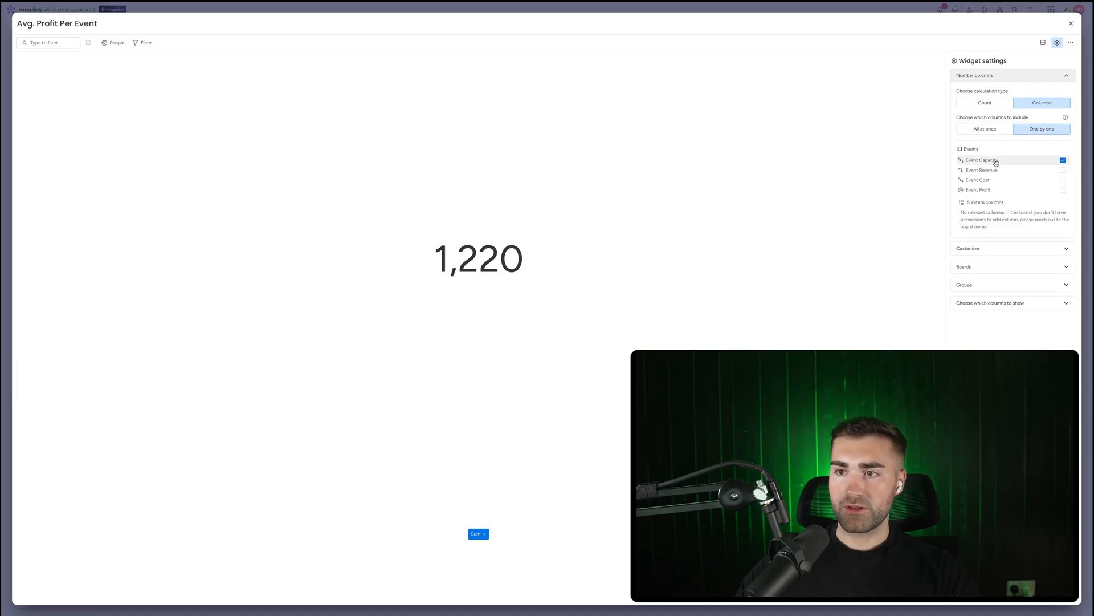
click(984, 190)
click(987, 162)
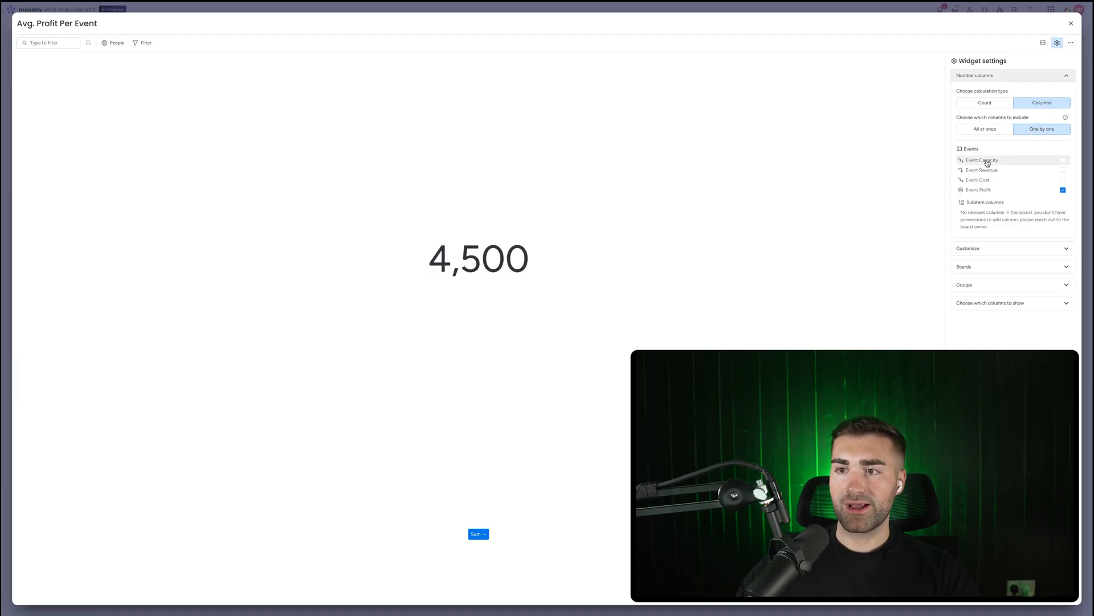
Set the calculation to Average with manual decimal places reduced to two and the $ unit
click(977, 249)
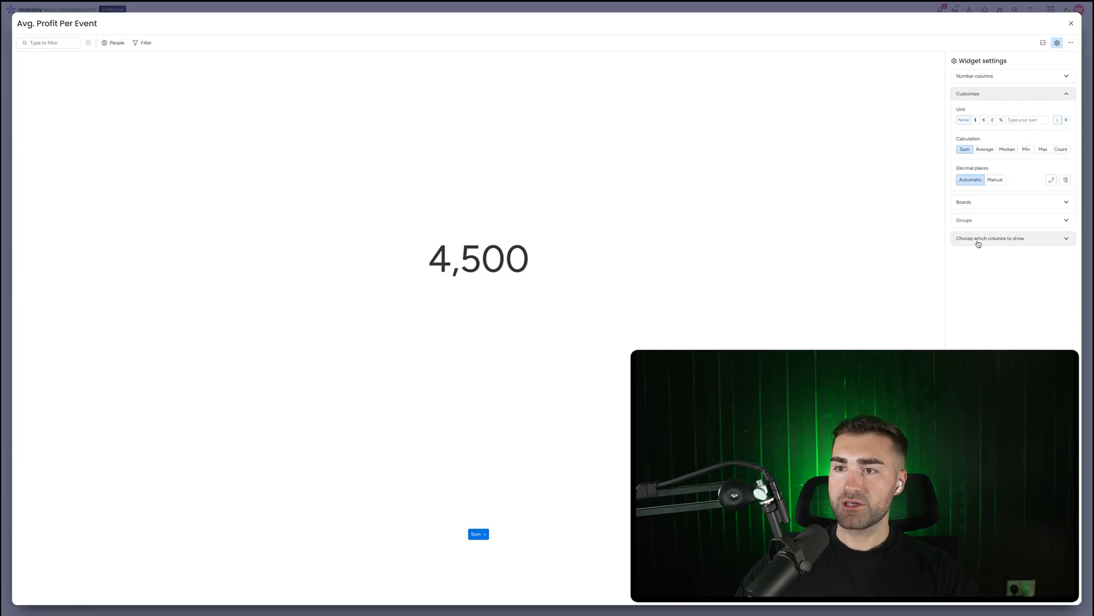
click(994, 180)
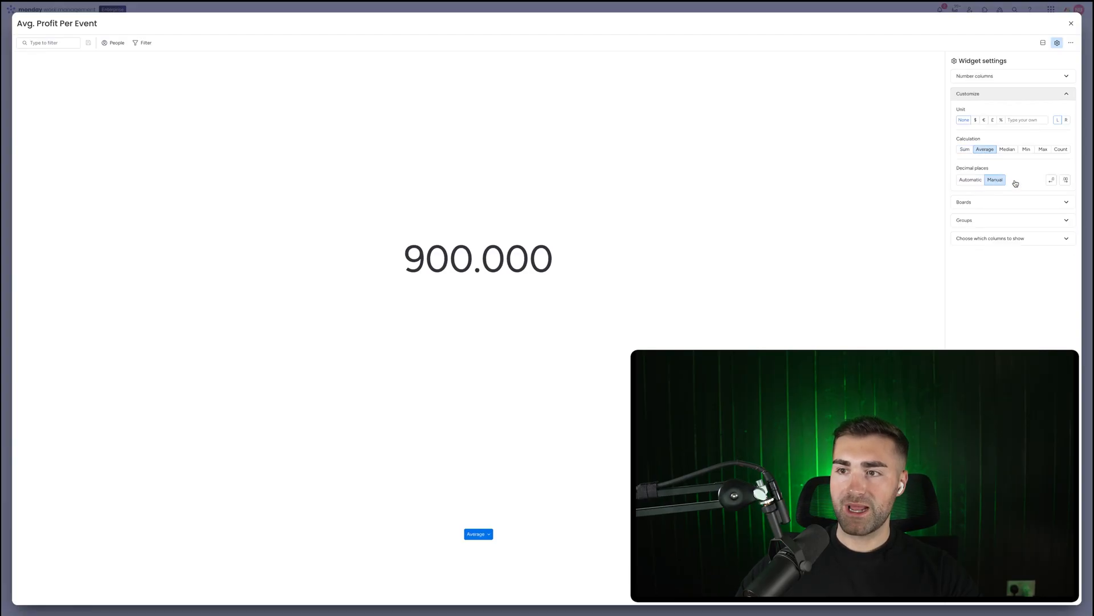
click(1054, 182)
click(975, 121)
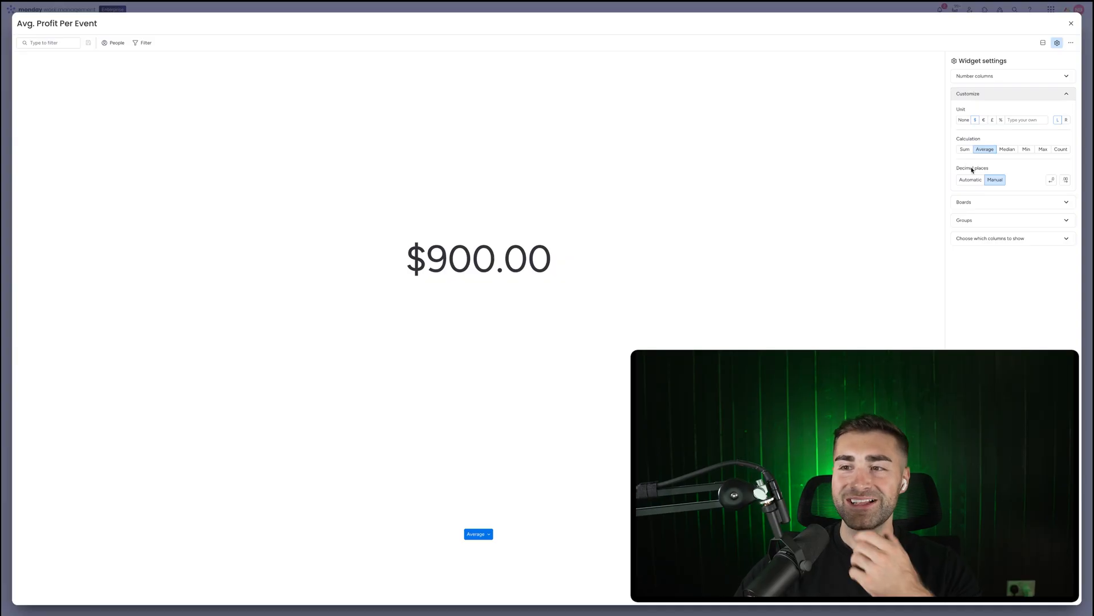
Limit the widget to the Completed Events group only and close the widget settings
click(981, 220)
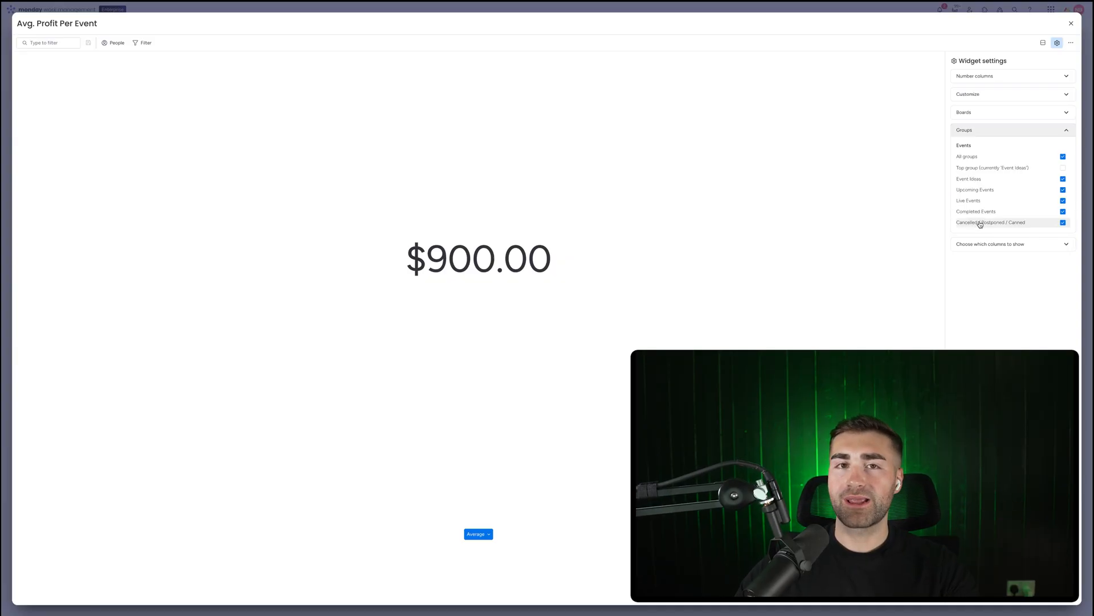
click(978, 224)
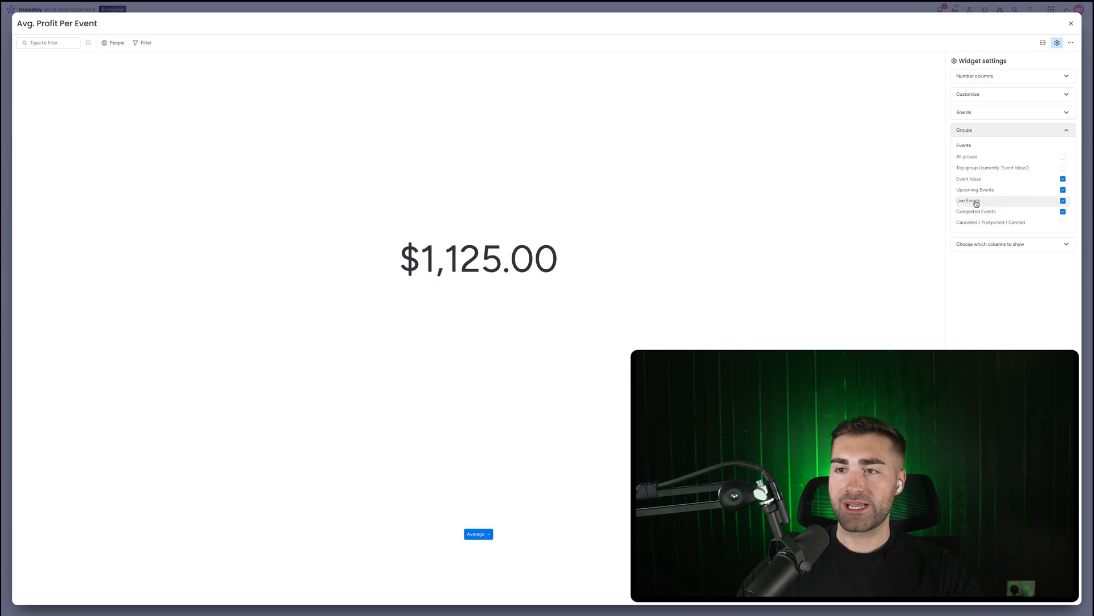
click(973, 201)
click(973, 190)
click(975, 180)
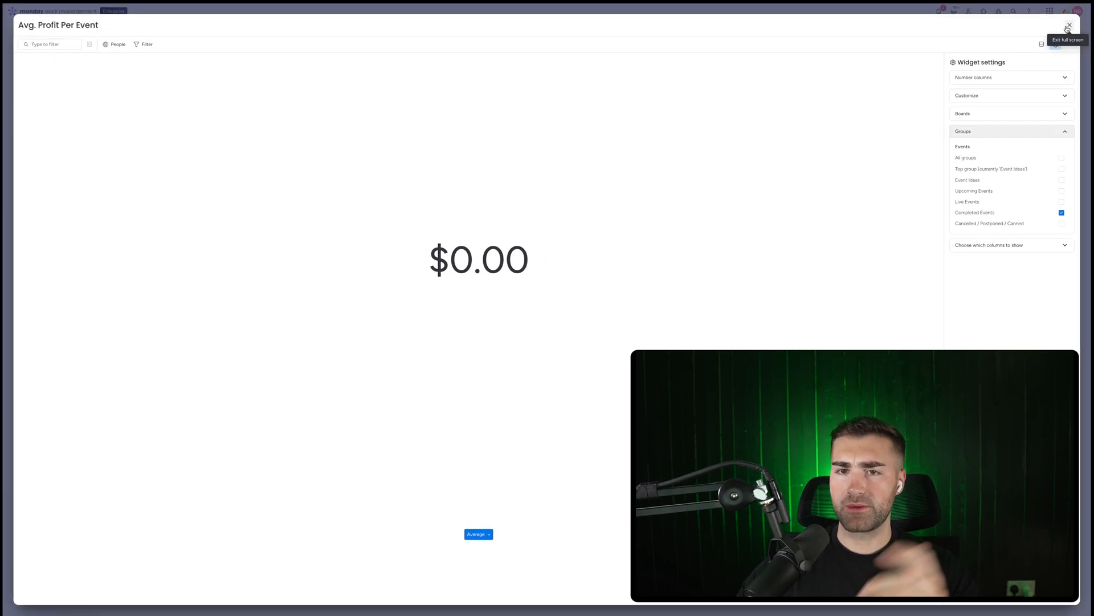
click(1069, 25)
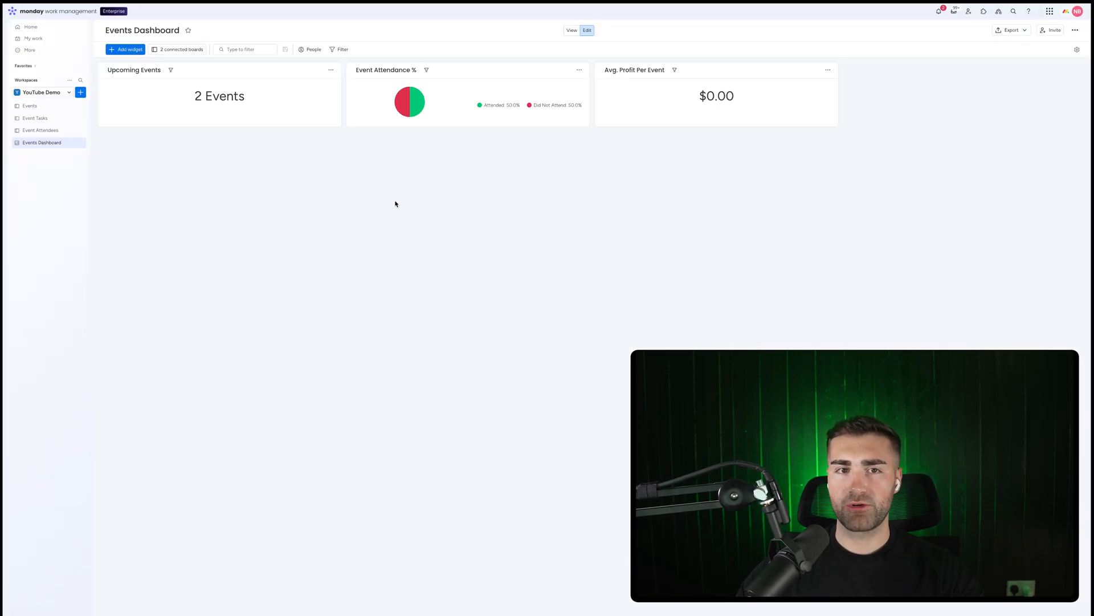
Change the Very Important Event's status to Completed on the Events board
click(40, 108)
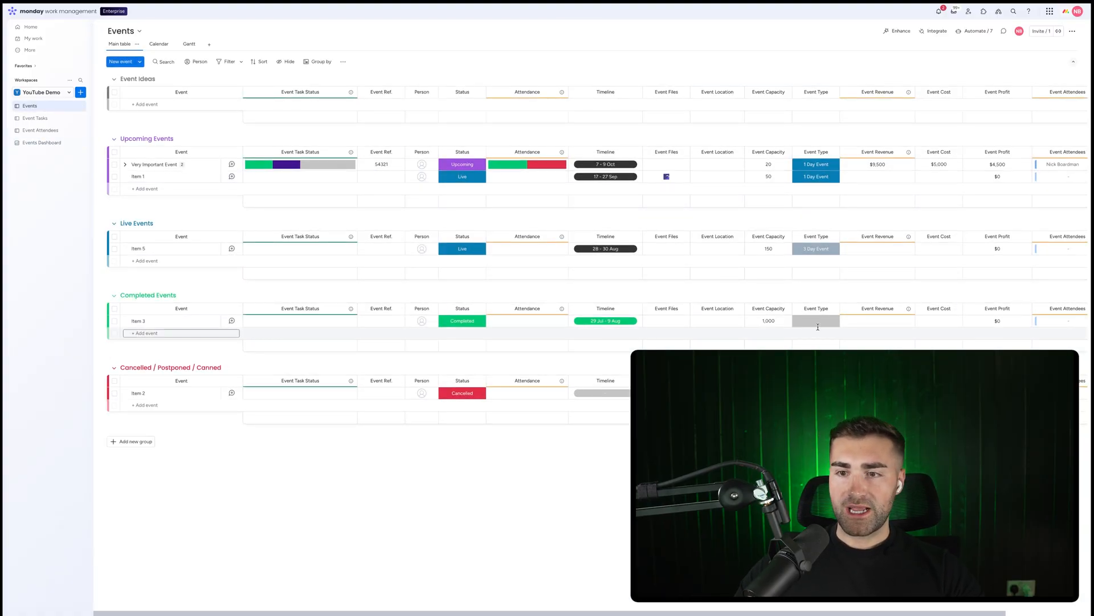
click(477, 167)
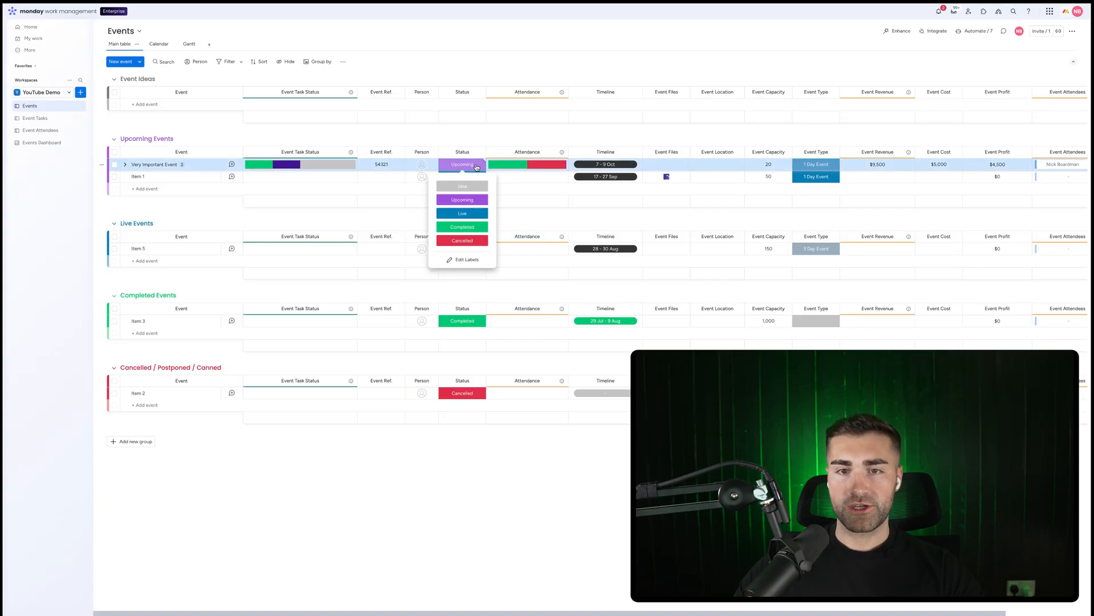
key(Escape)
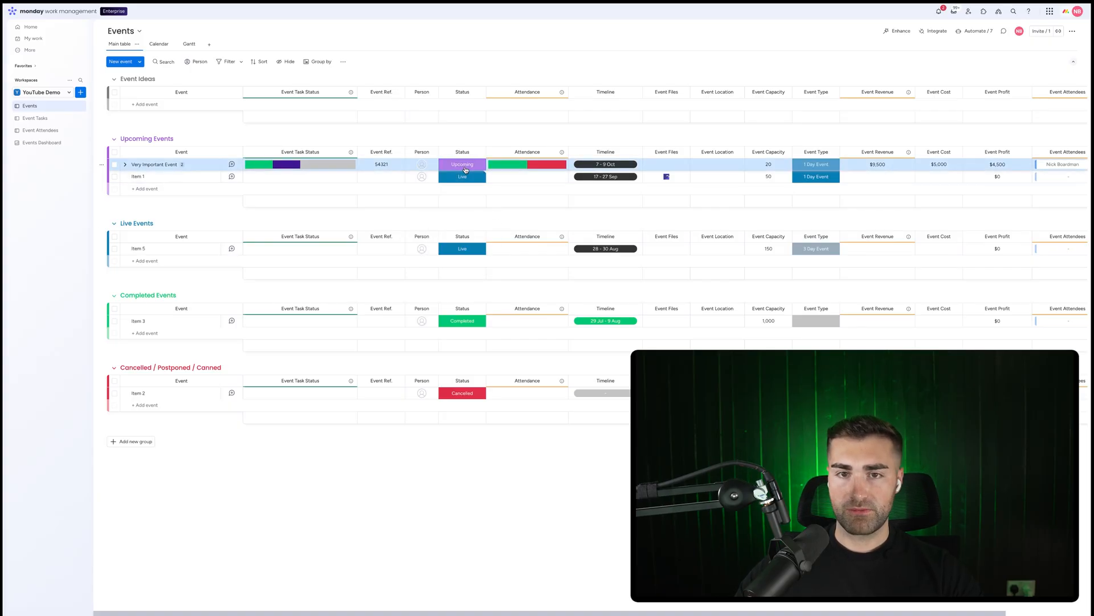
click(465, 170)
click(463, 227)
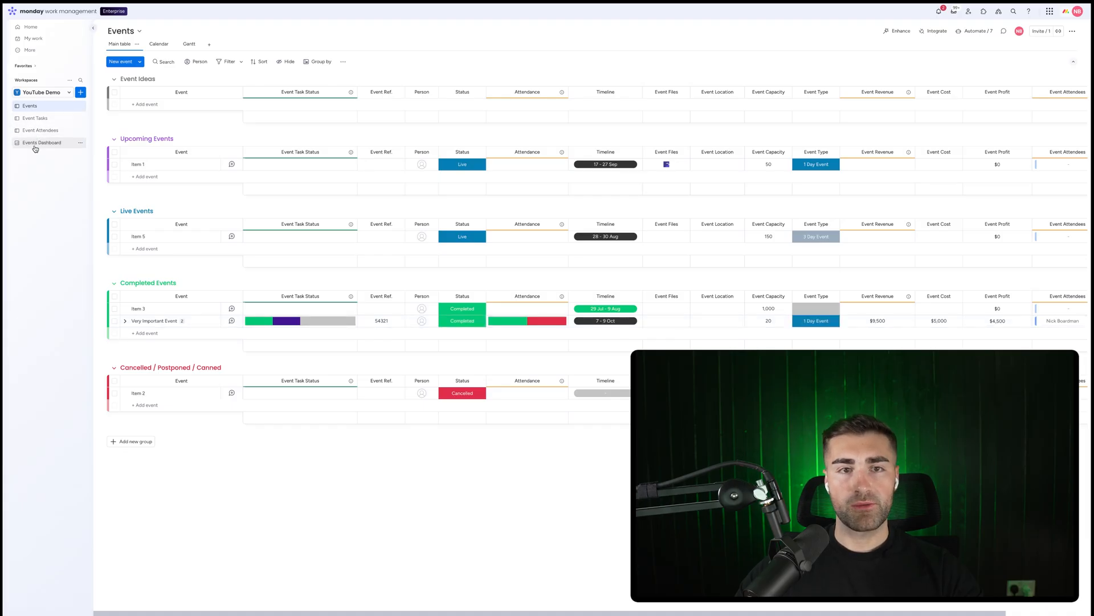
Check the dashboard's widgets and the Event Type options on the Events board
click(41, 143)
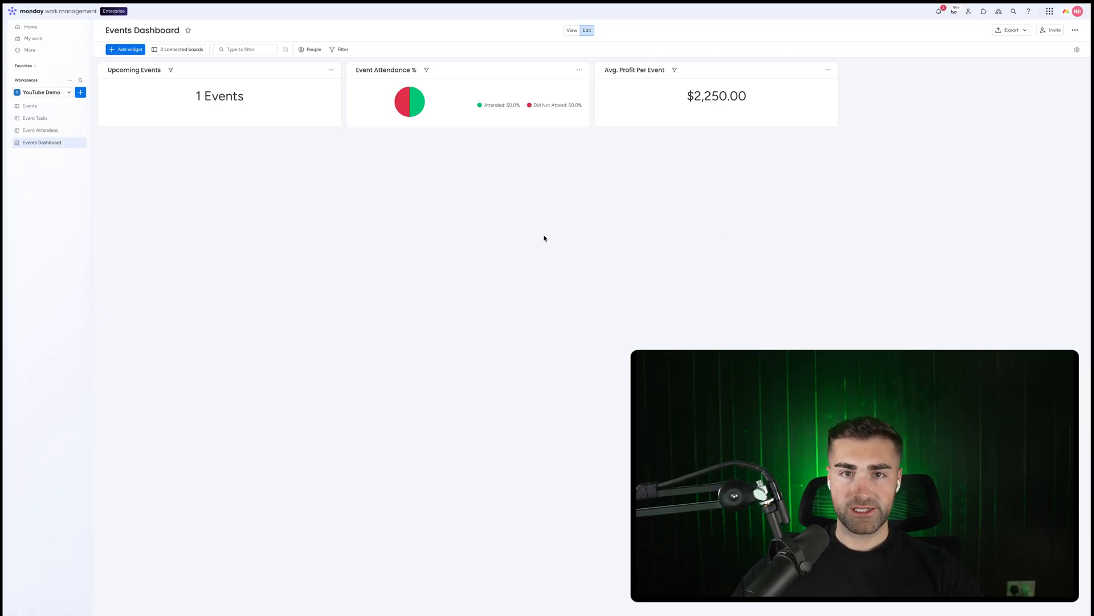
click(34, 110)
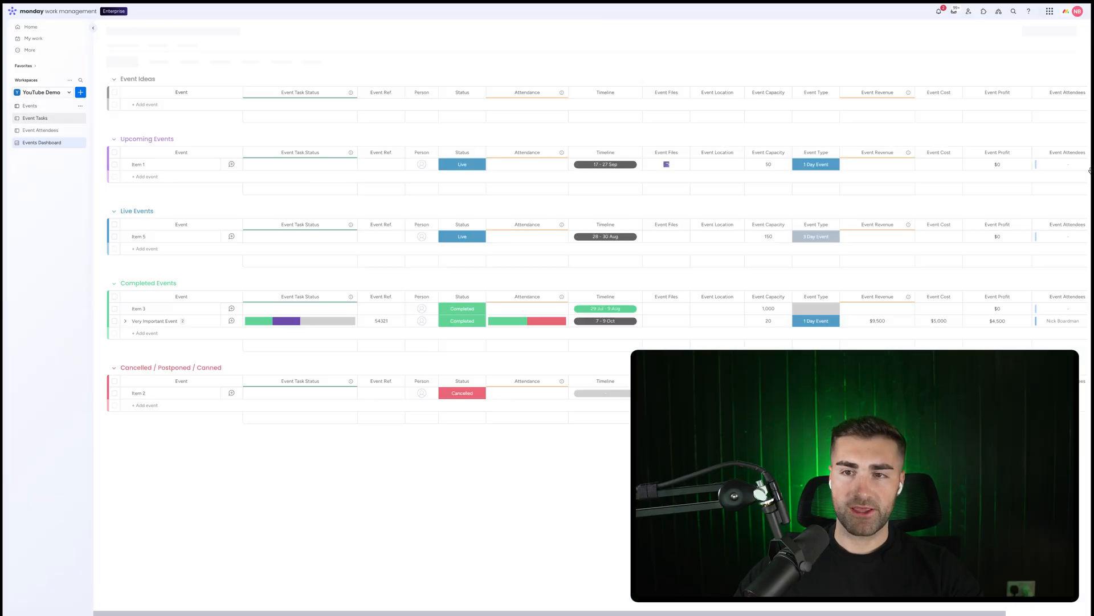
click(810, 165)
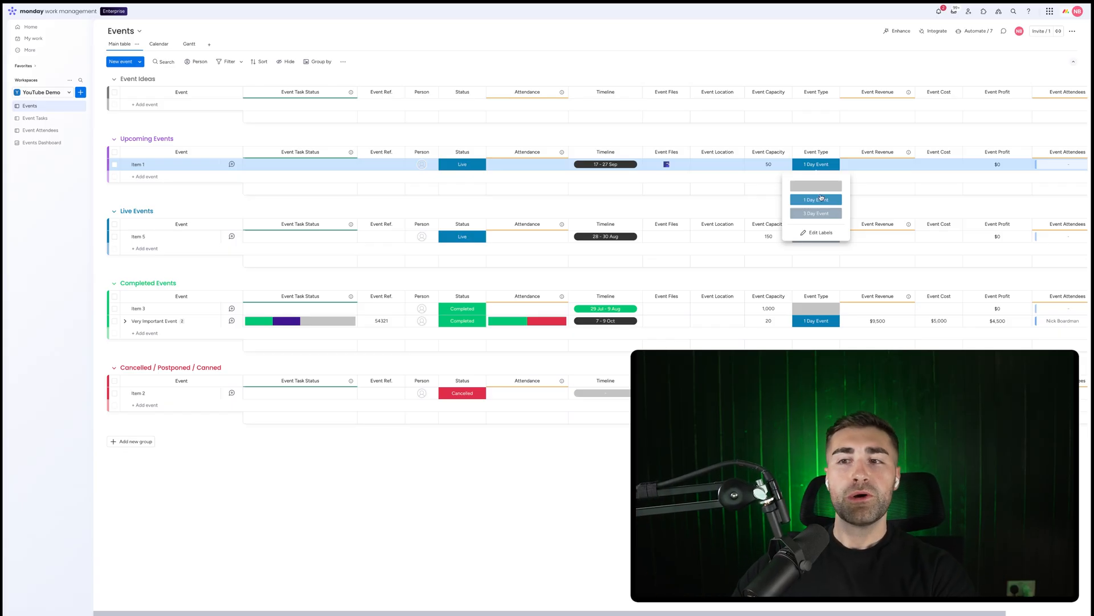
click(792, 133)
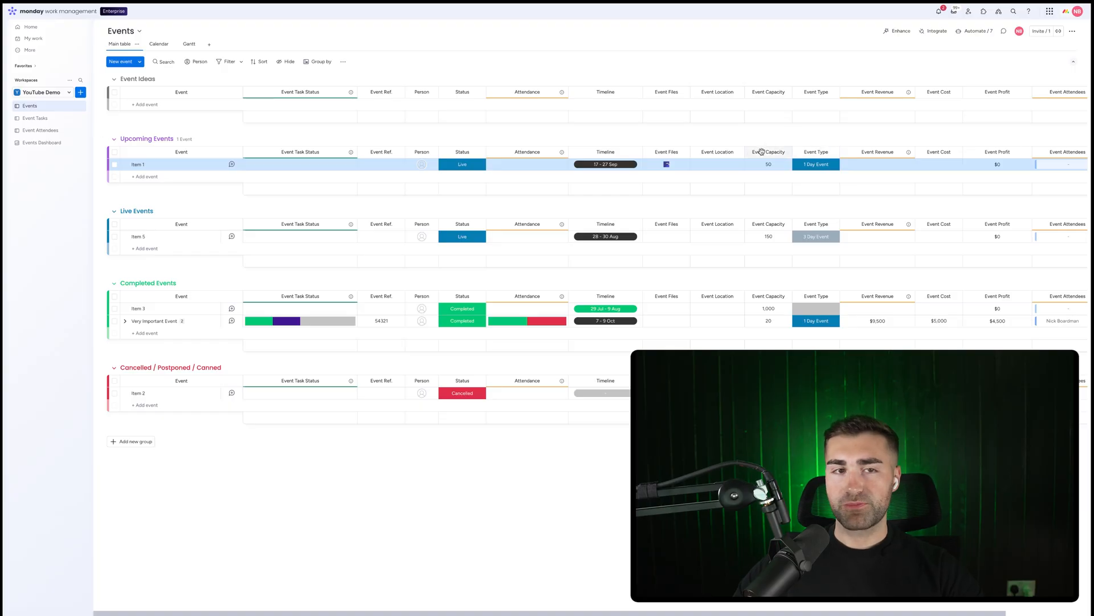
click(48, 143)
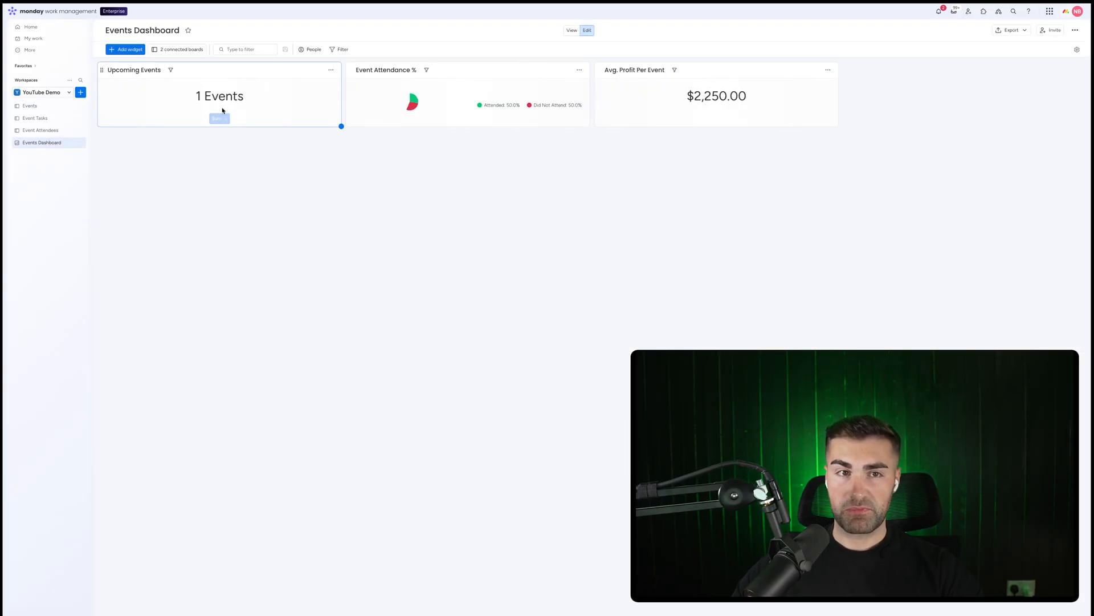
Add another Numbers widget to the dashboard titled Event Type Split %
click(127, 49)
click(147, 100)
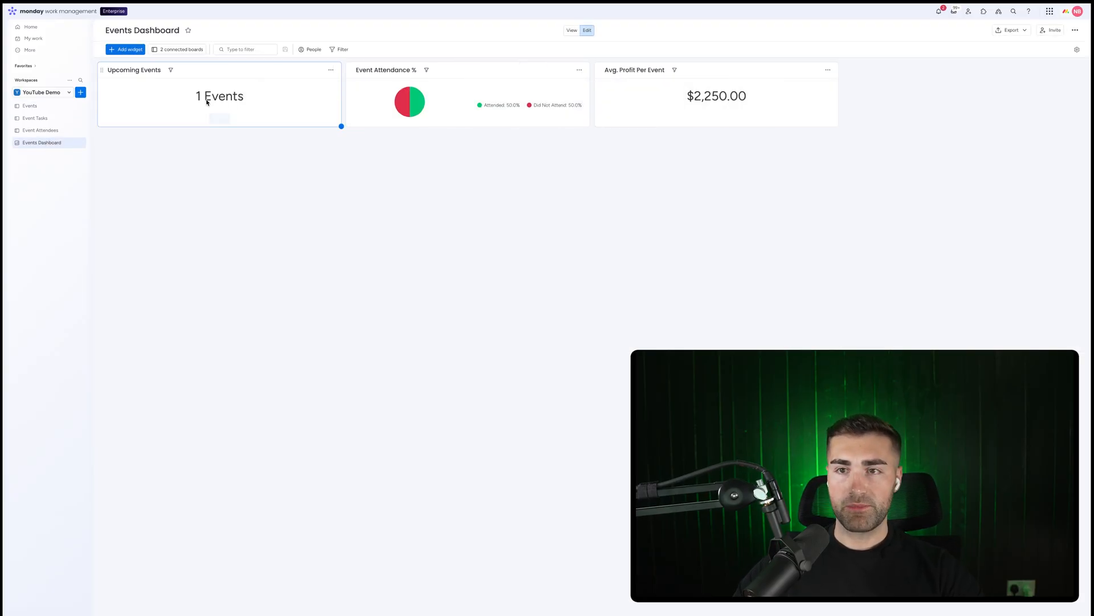
click(867, 70)
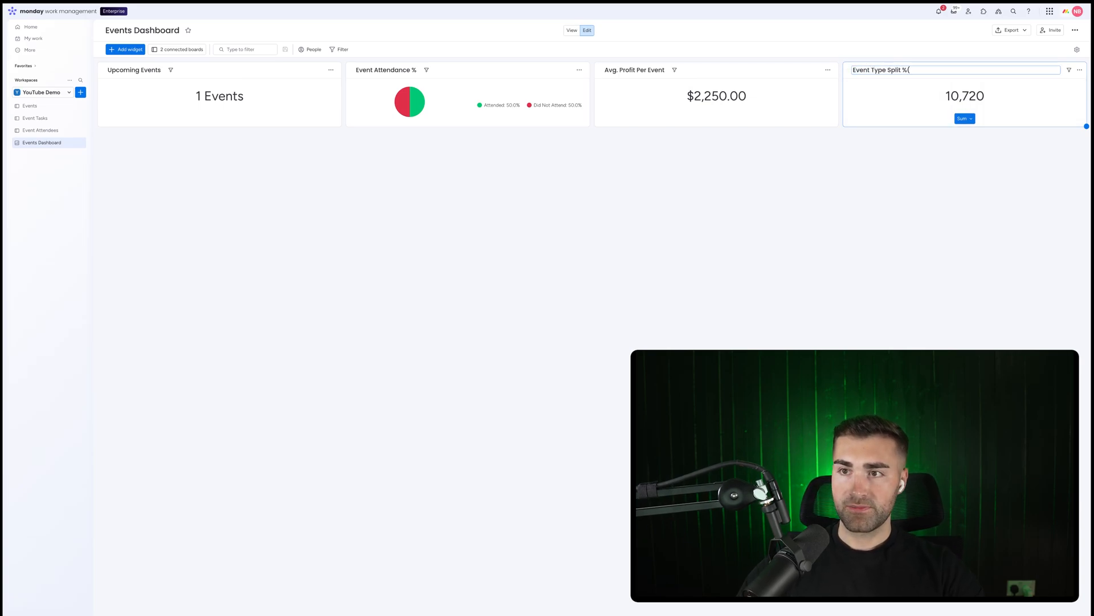
Add a Chart widget and paste Event Type Split % as its title
click(1075, 71)
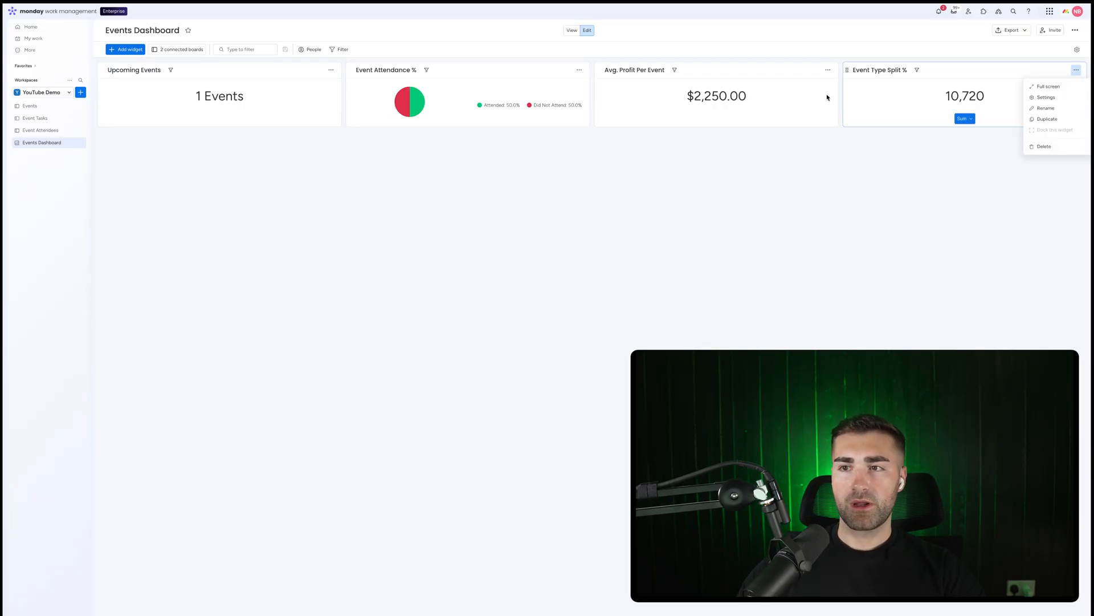
click(126, 49)
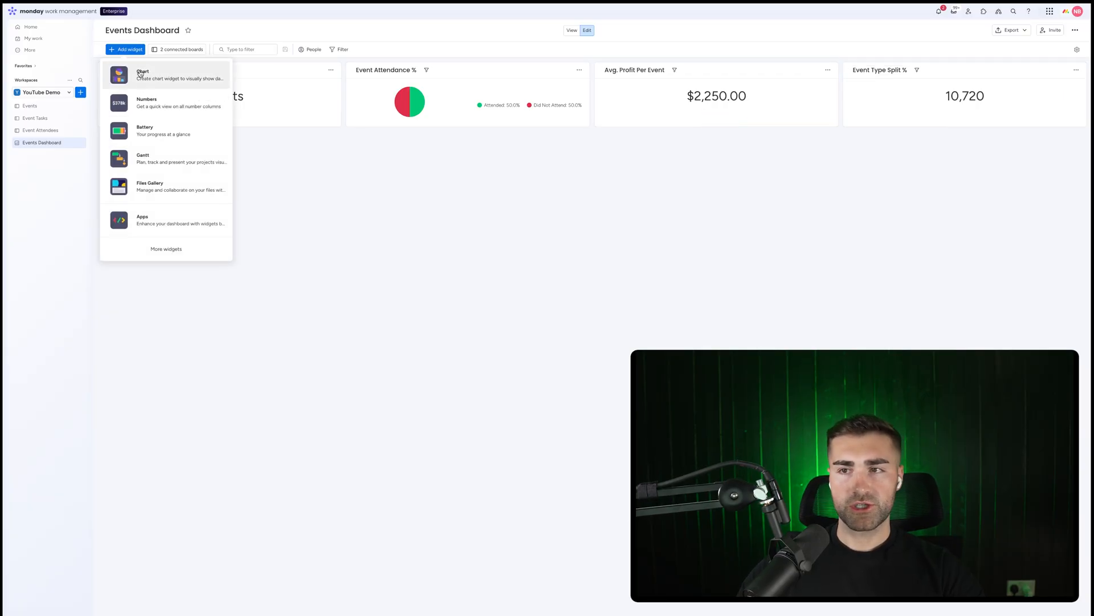
click(139, 74)
click(891, 69)
key(ctrl+c)
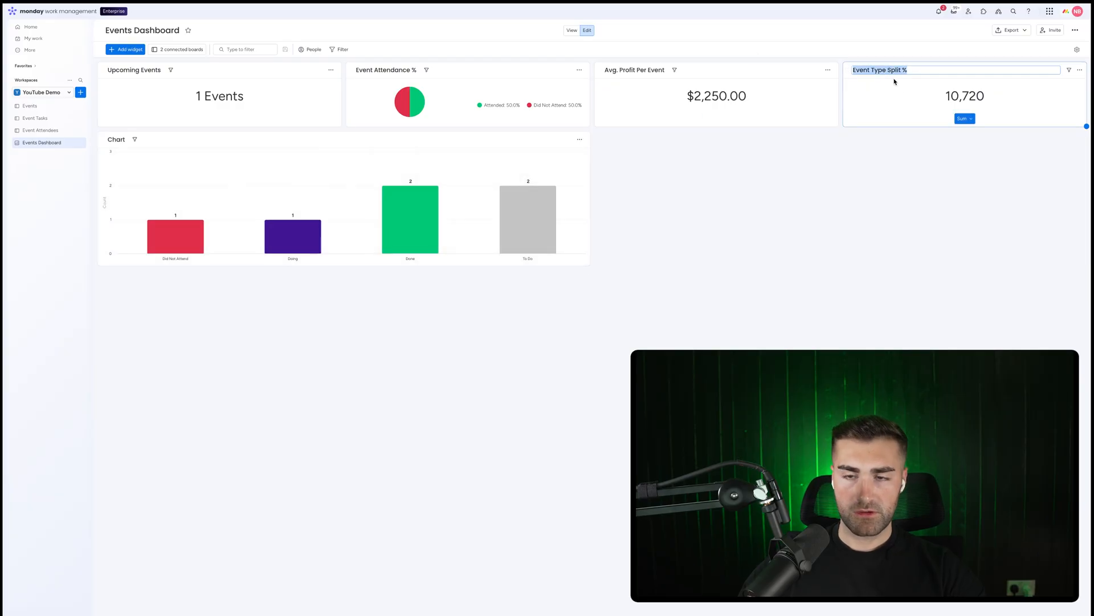
click(112, 140)
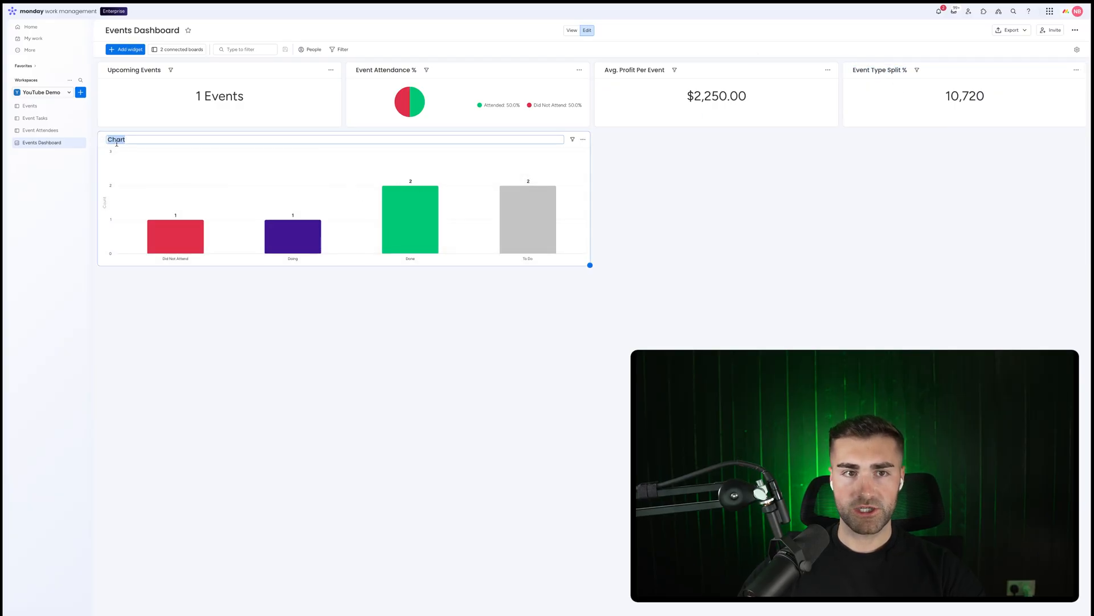
key(ctrl+v)
Turn the Event Type Split % chart into a pie chart and limit it to the Events board
click(582, 139)
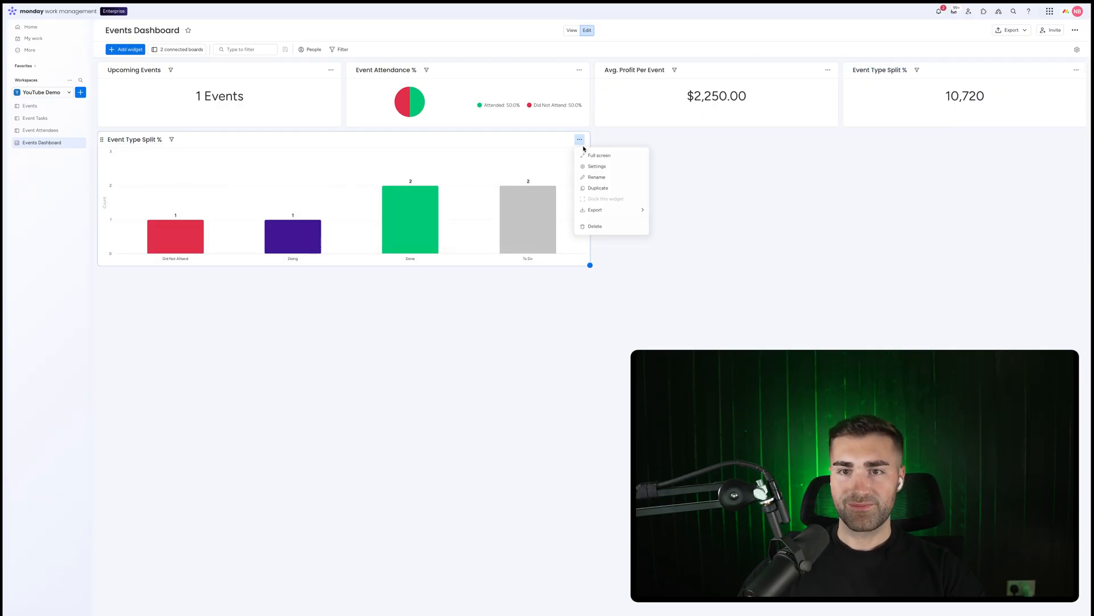
click(587, 165)
click(964, 78)
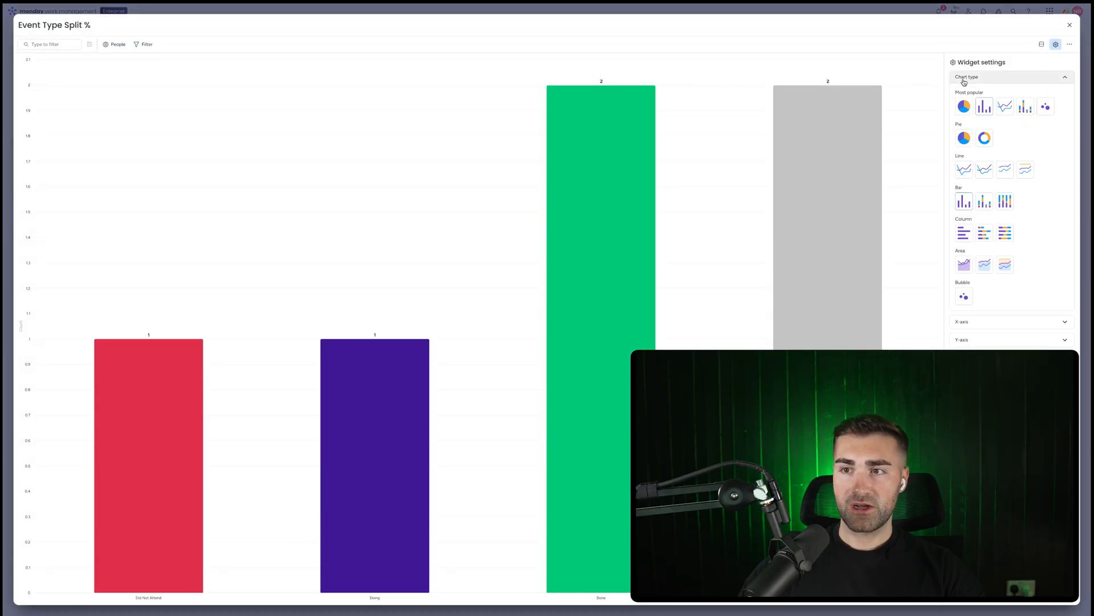
click(970, 108)
click(969, 77)
click(980, 152)
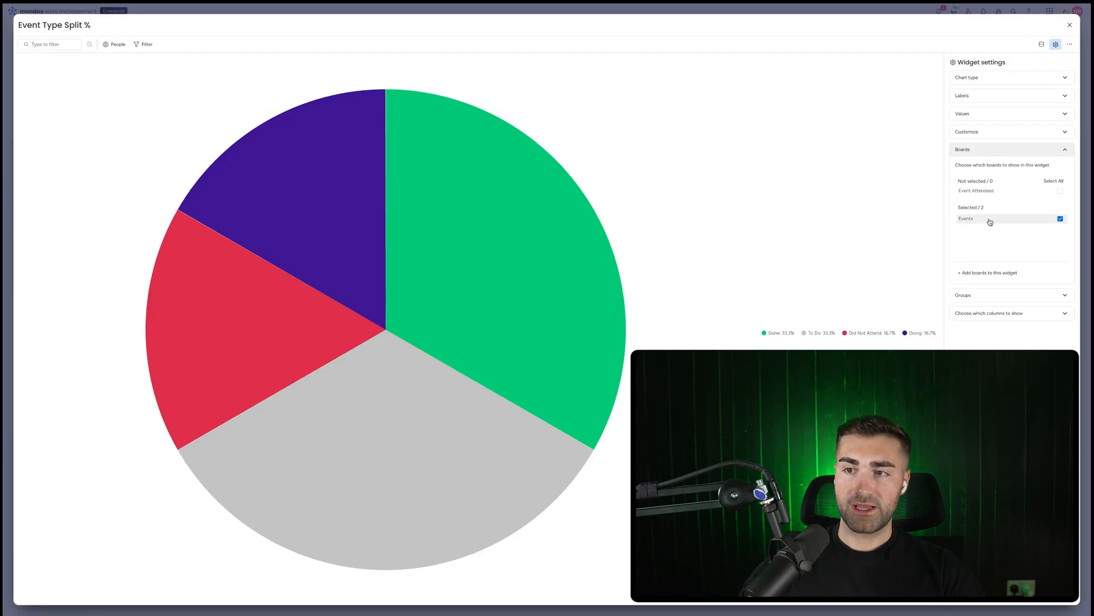
Exclude the Cancelled / Postponed / Canned and Event Ideas groups from the pie chart
click(984, 295)
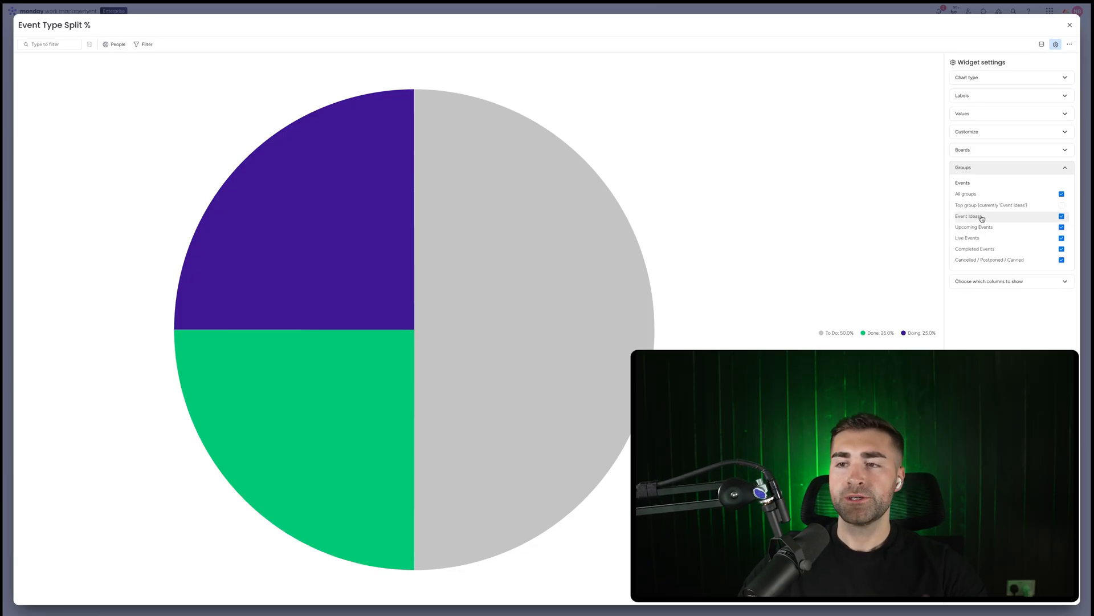
click(987, 260)
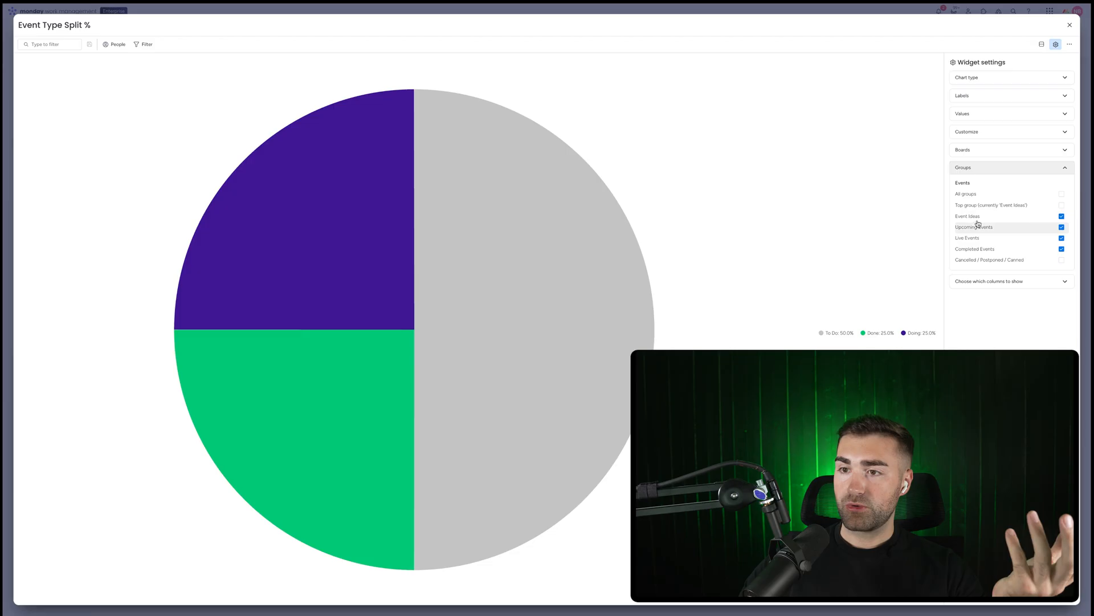
click(970, 216)
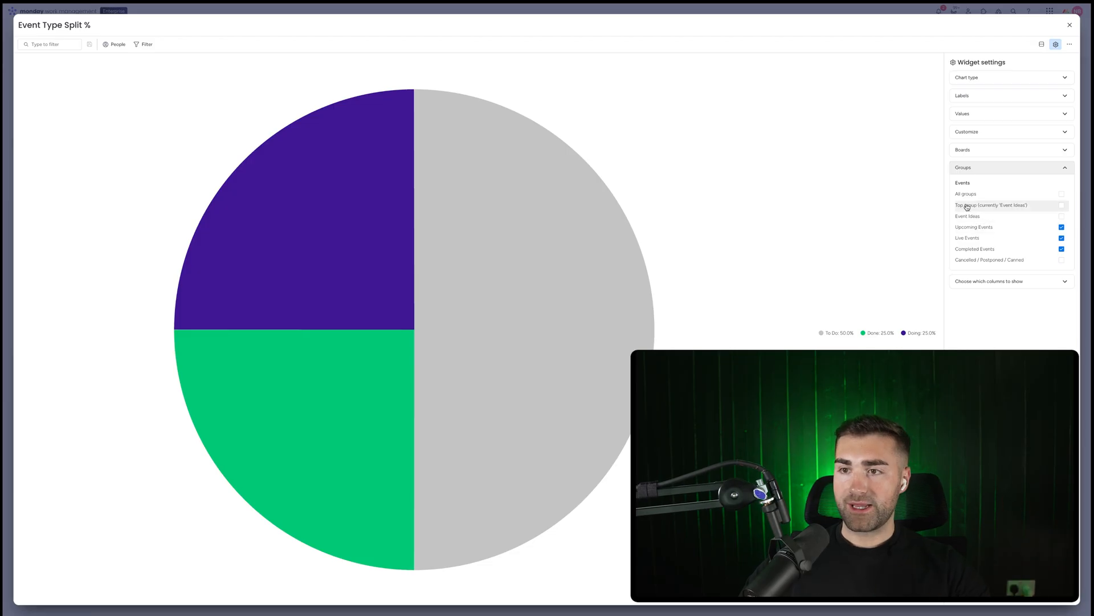
Set the pie chart's labels one by one to the Events board's Event Type column
click(977, 97)
click(1038, 114)
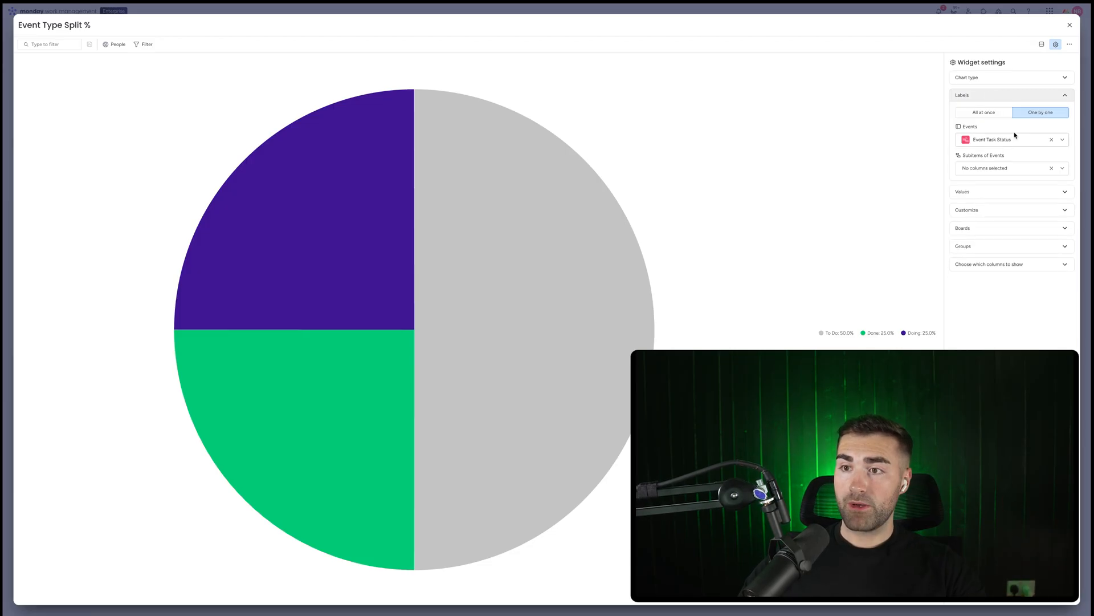
click(1014, 137)
scroll(985, 206, down, 2)
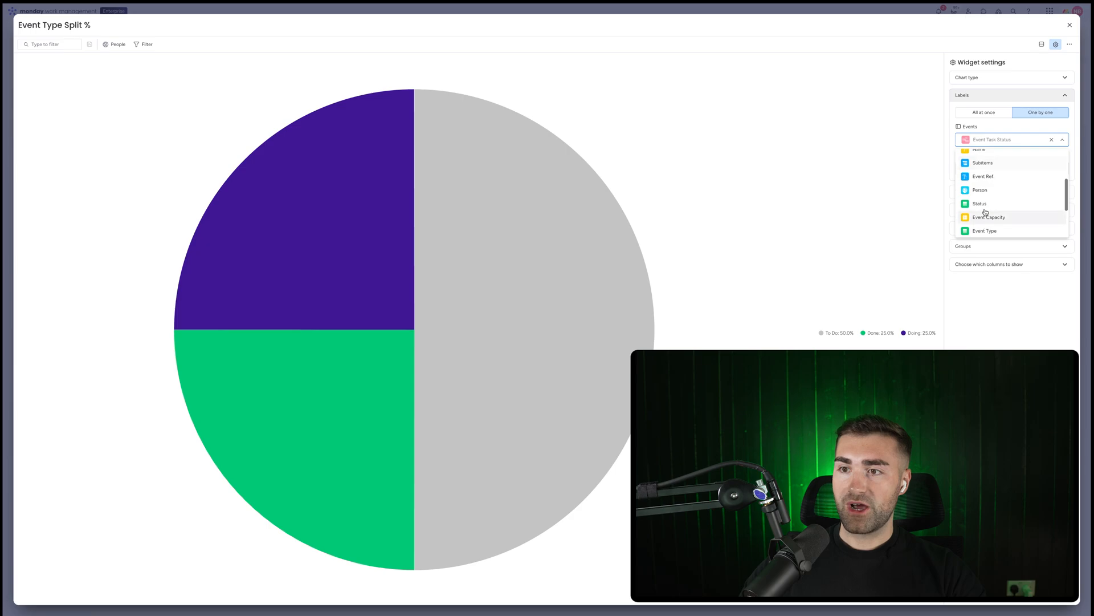
scroll(985, 212, down, 1)
click(984, 214)
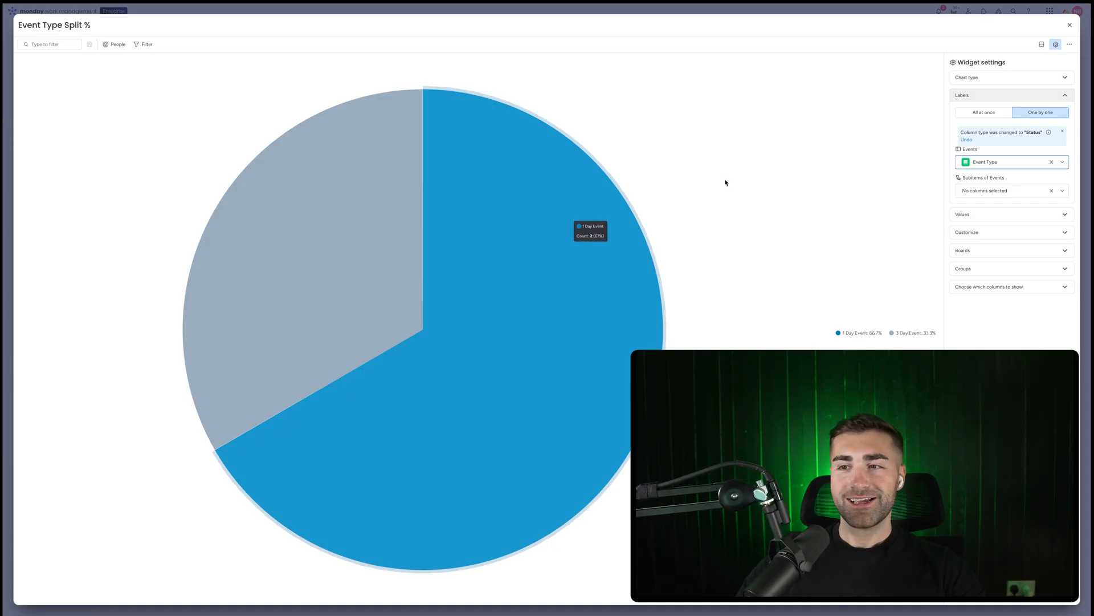
click(990, 215)
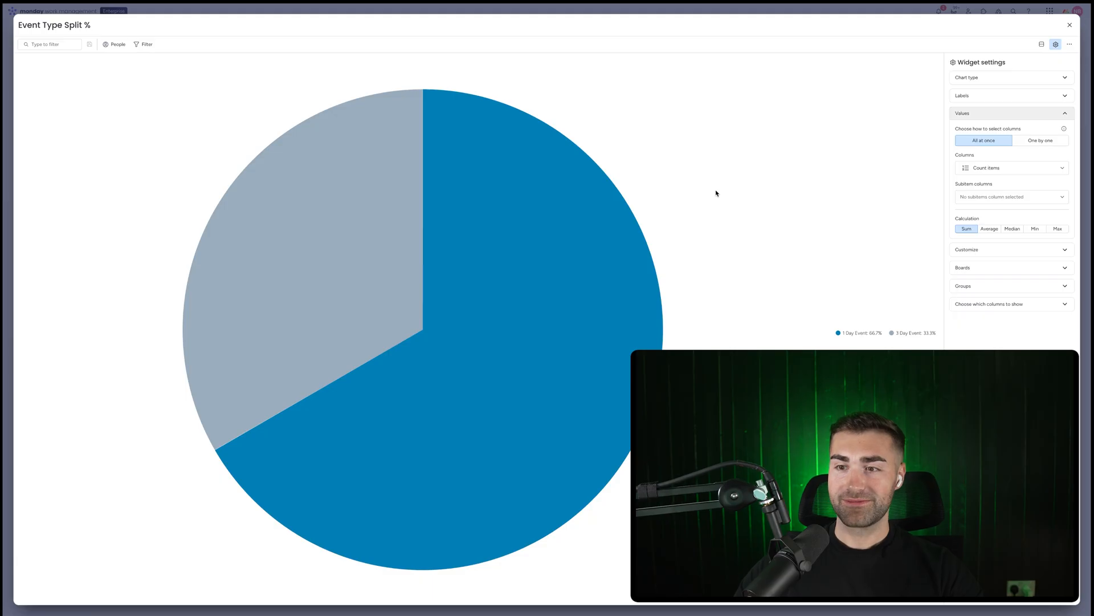
Close the chart settings and delete the Event Type Split % numbers widget
click(1070, 27)
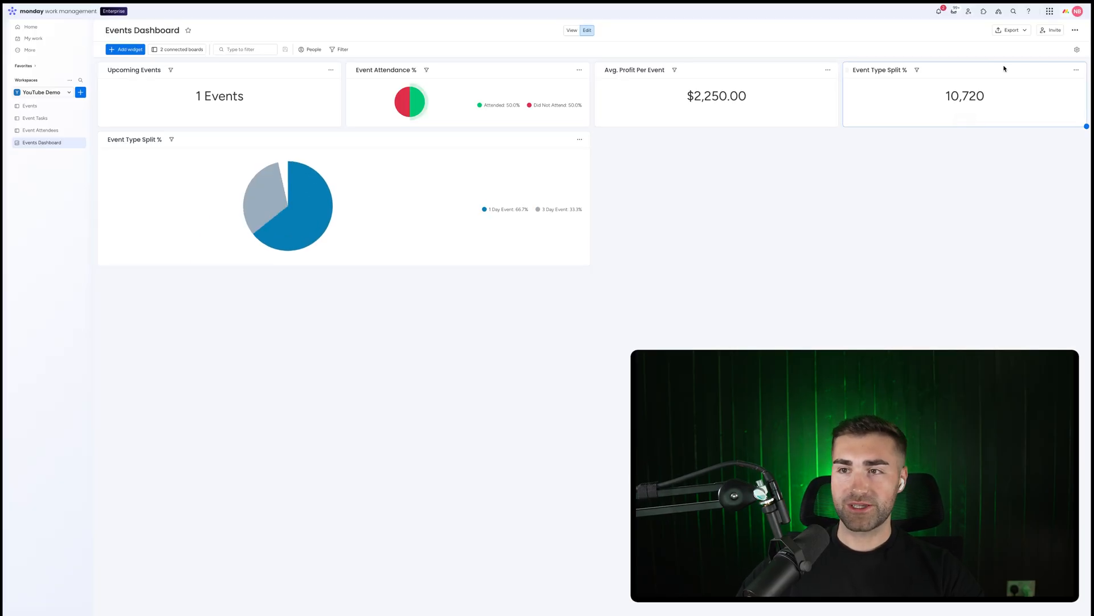
click(1076, 70)
click(1043, 147)
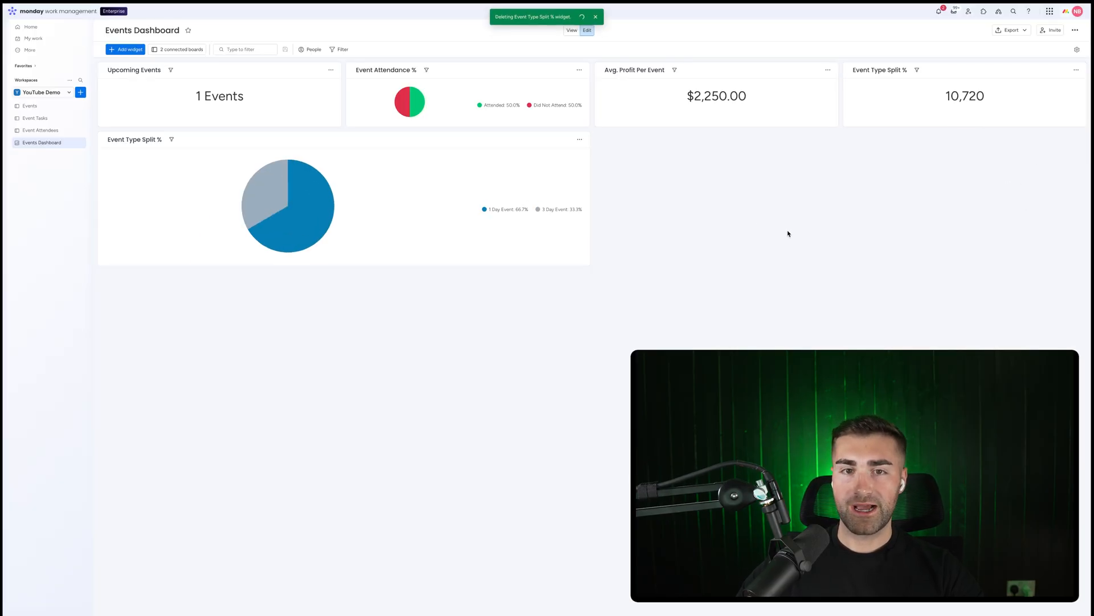
Shrink the pie chart widget and move it into the top row's fourth slot
drag(590, 265, 341, 195)
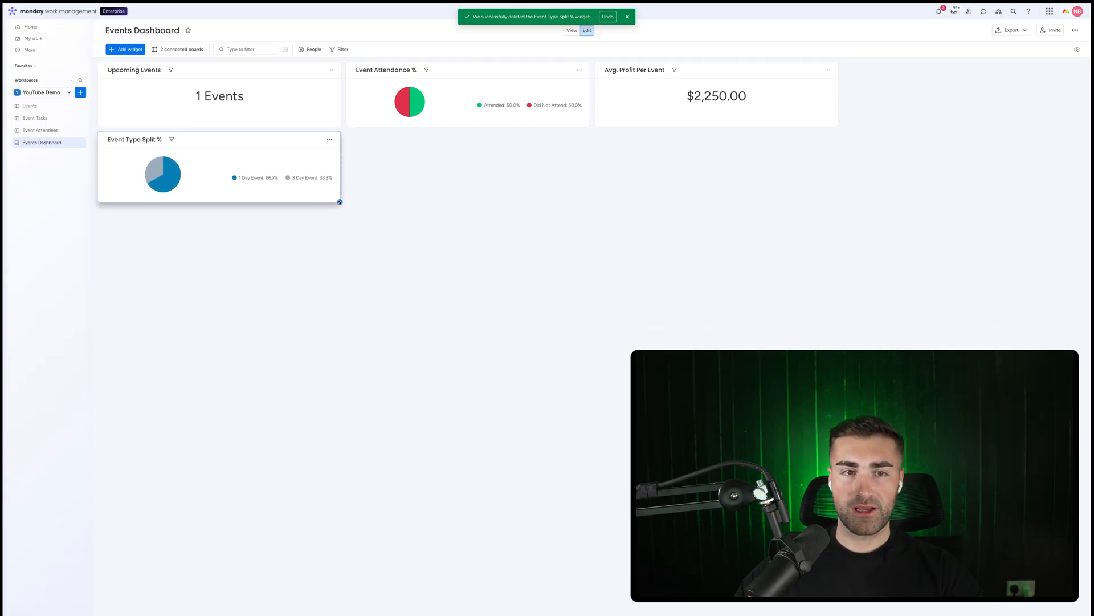
drag(109, 137, 858, 72)
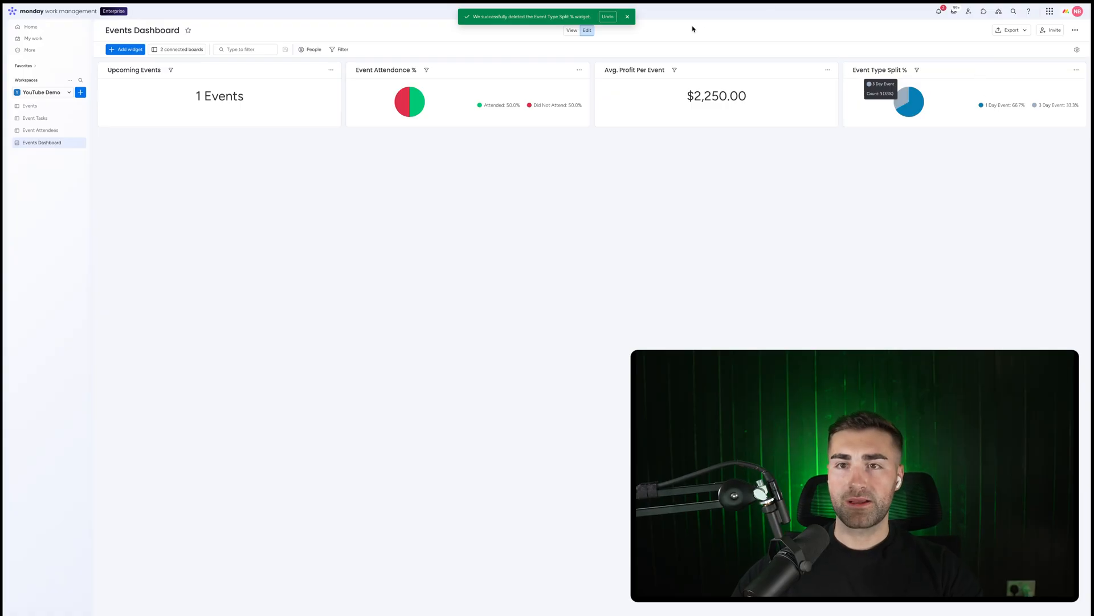
click(627, 17)
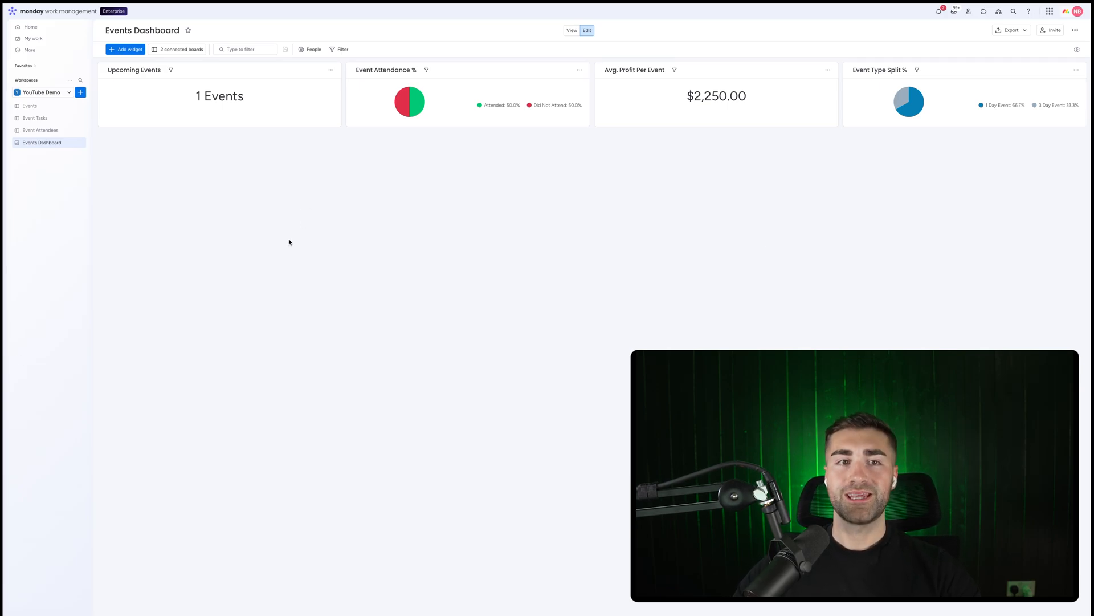
Review the event timelines on the Events board
click(44, 105)
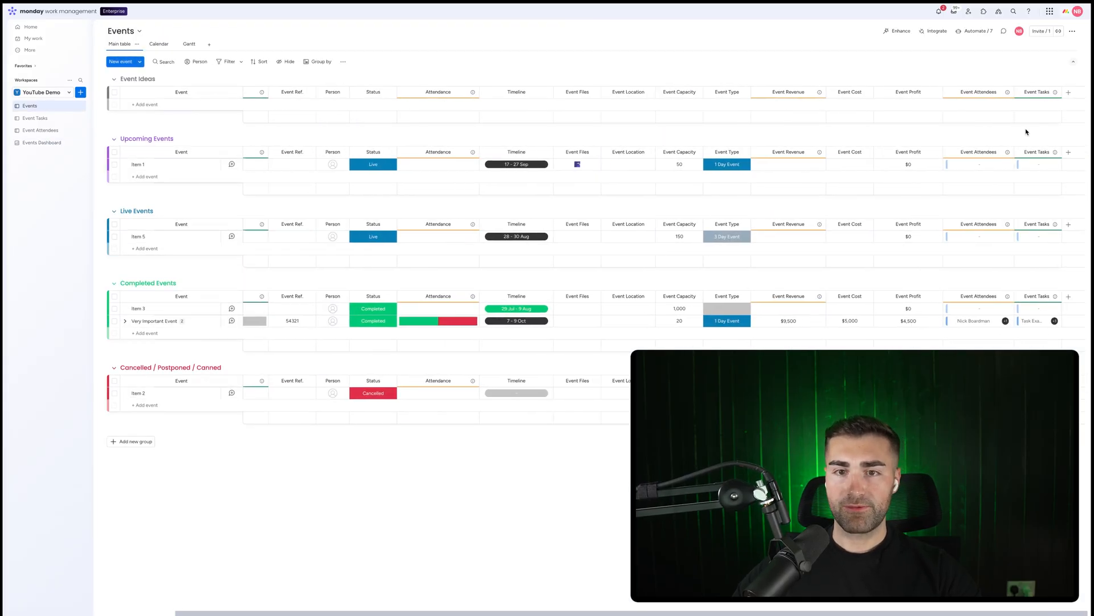
click(505, 237)
click(260, 267)
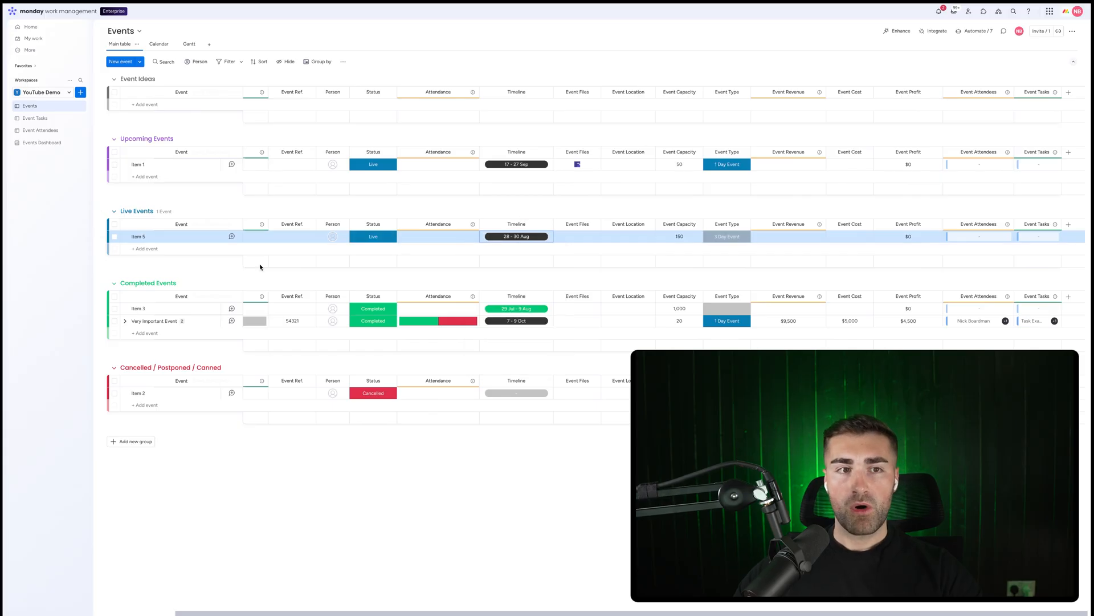
Return to the Events Dashboard and add a new Chart widget
click(31, 142)
click(130, 49)
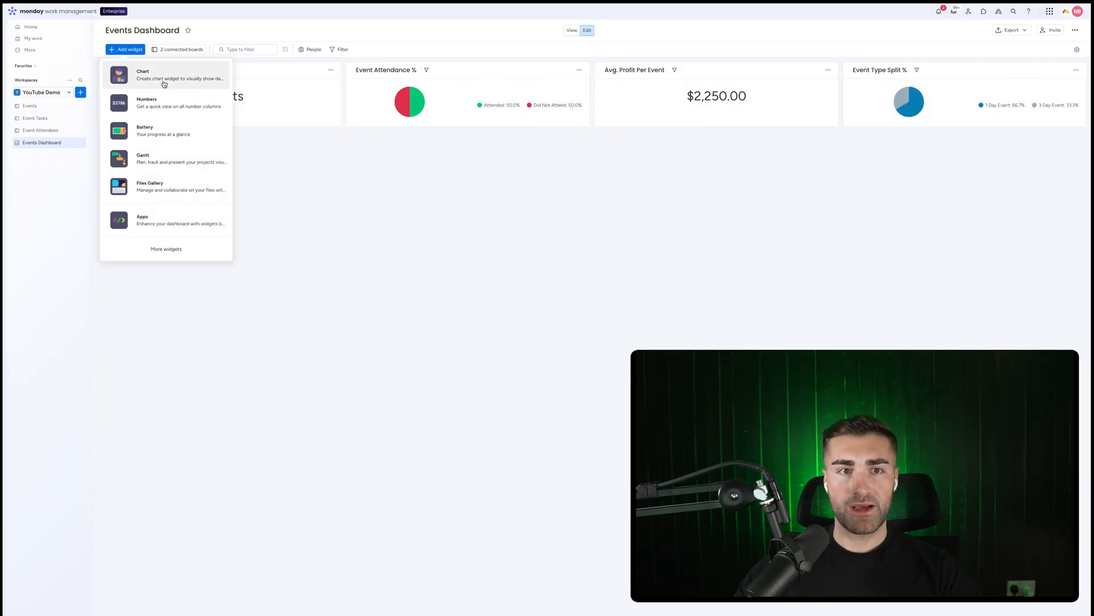
click(163, 80)
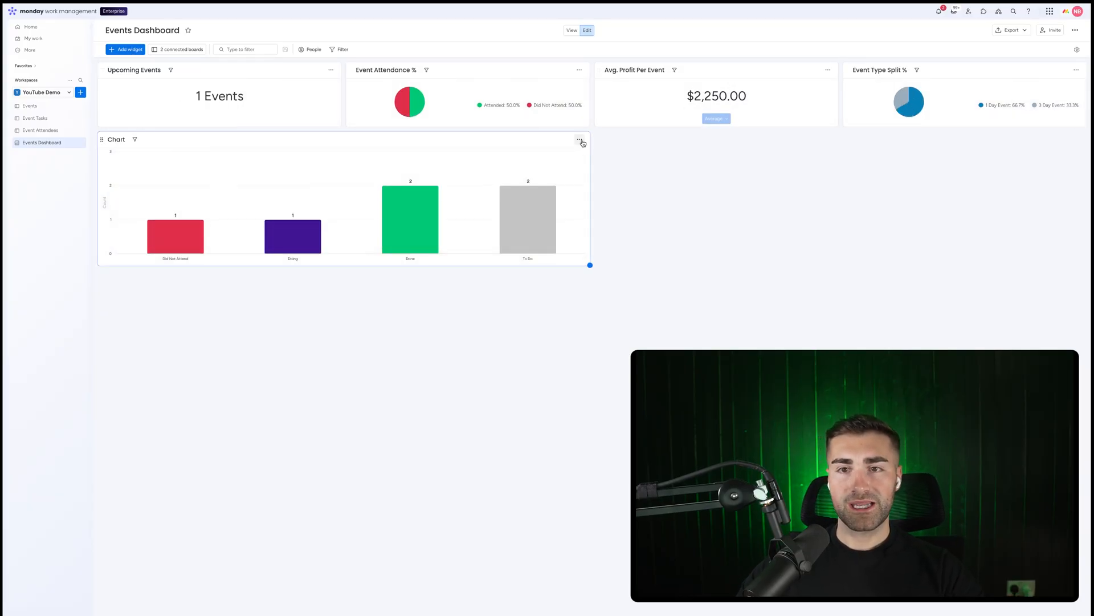
Limit the new chart to the Events board and switch it to a Stacked Bar chart
click(579, 140)
click(583, 165)
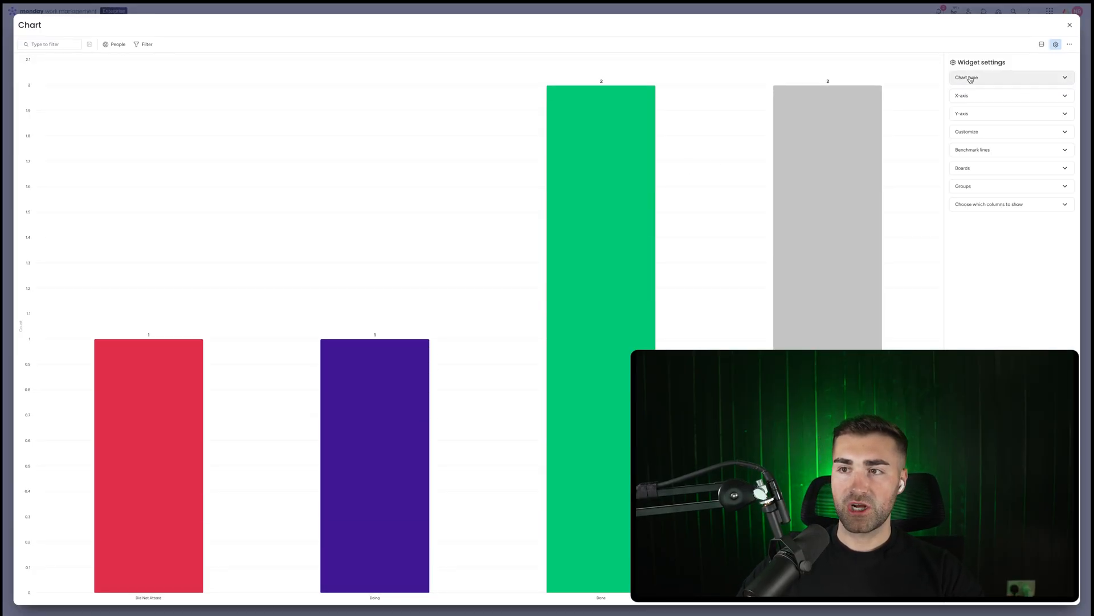
click(981, 170)
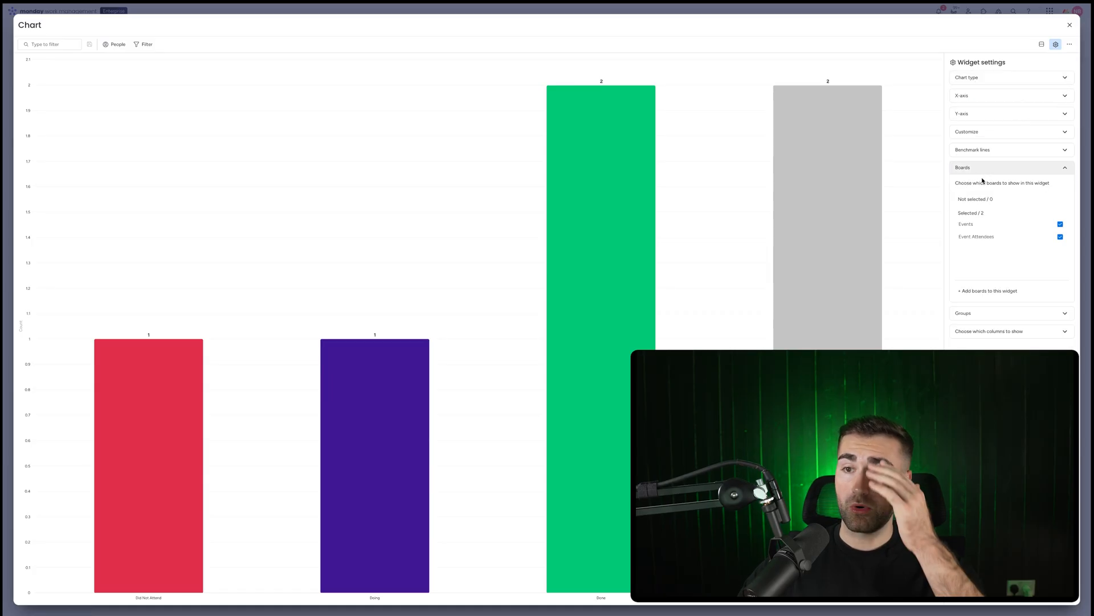
click(984, 237)
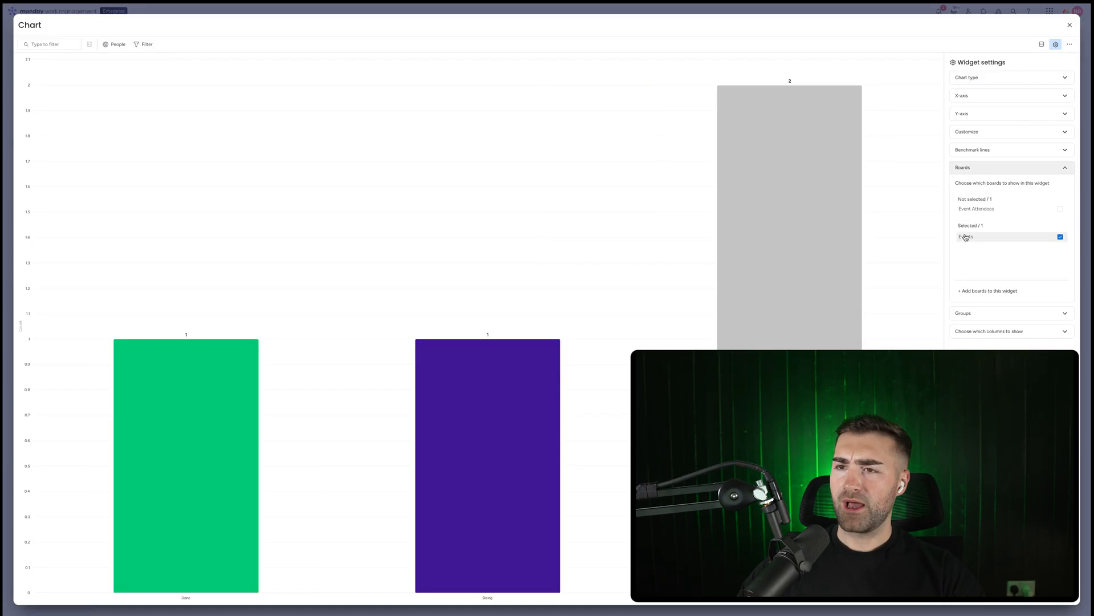
click(977, 77)
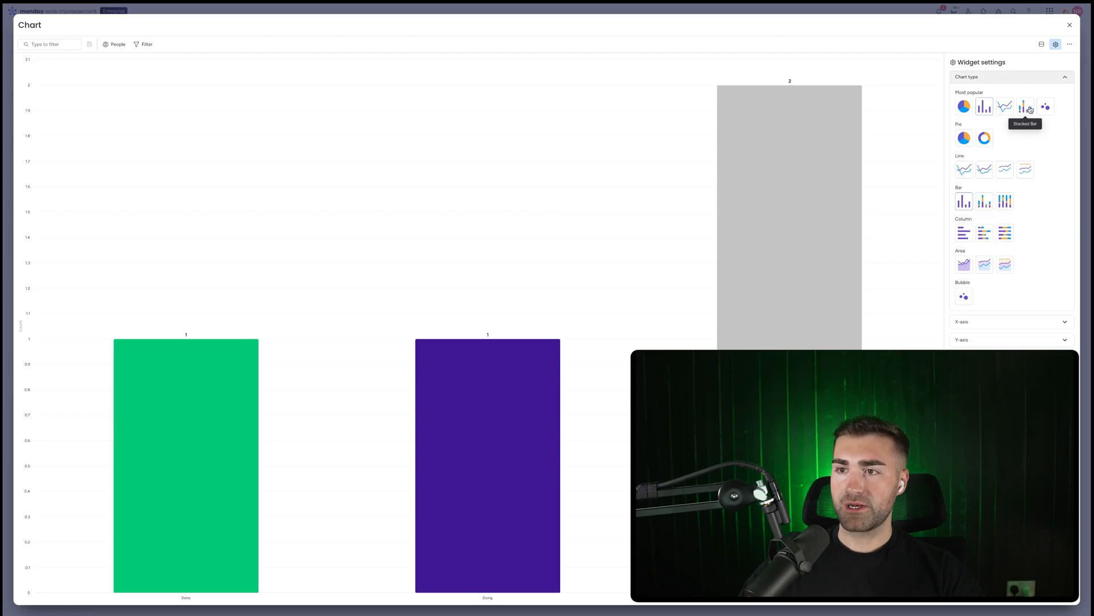
click(1024, 106)
click(1006, 81)
Browse the Events board columns available for the chart's X-axis, then close the settings
click(997, 95)
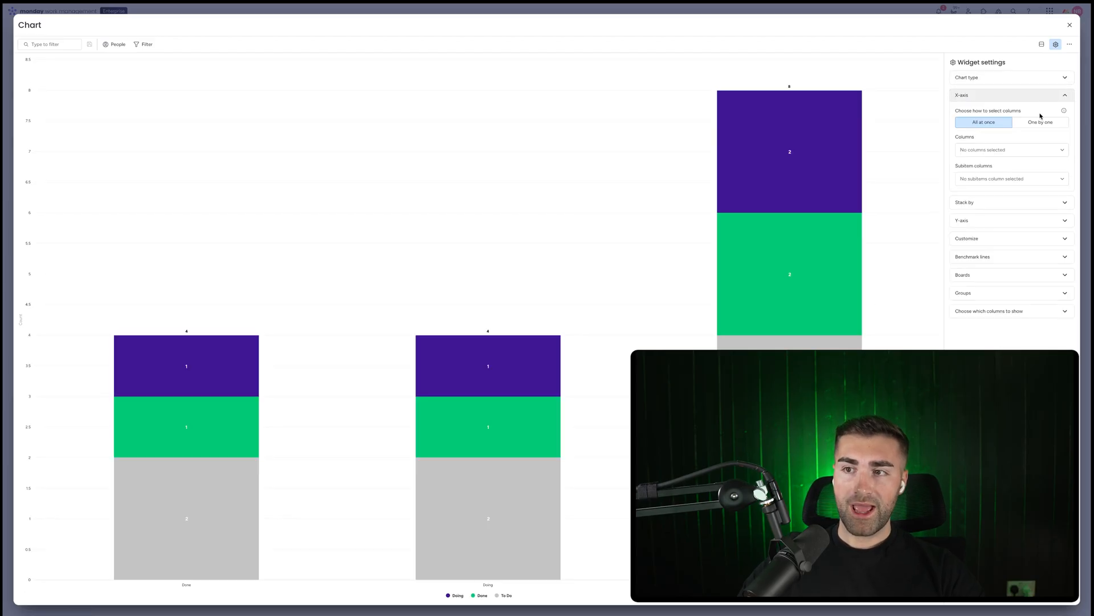
click(1036, 123)
click(998, 142)
scroll(998, 182, down, 2)
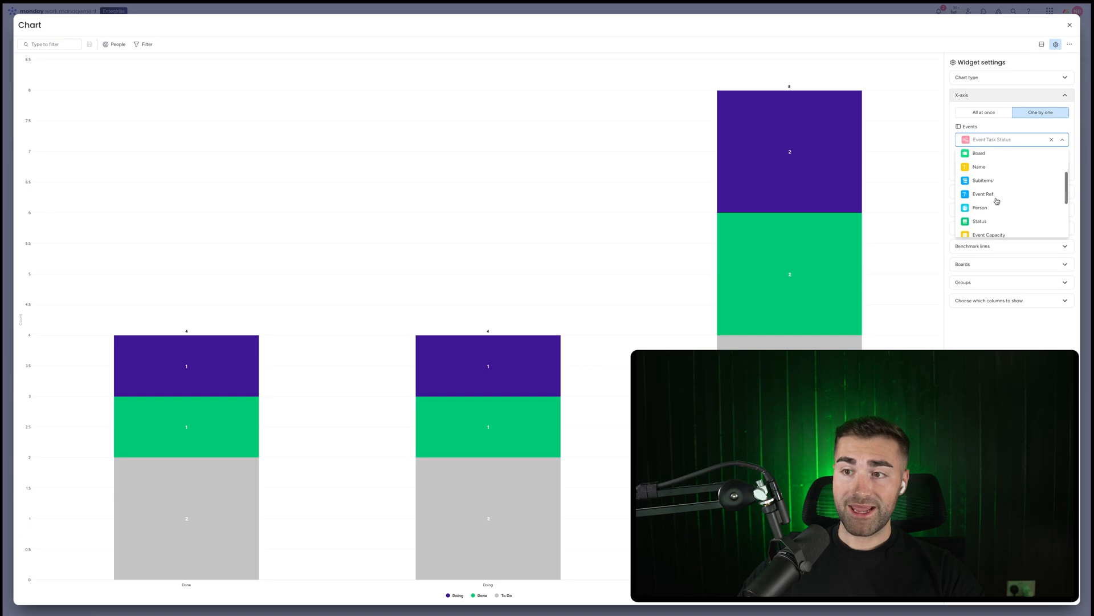
scroll(997, 202, down, 3)
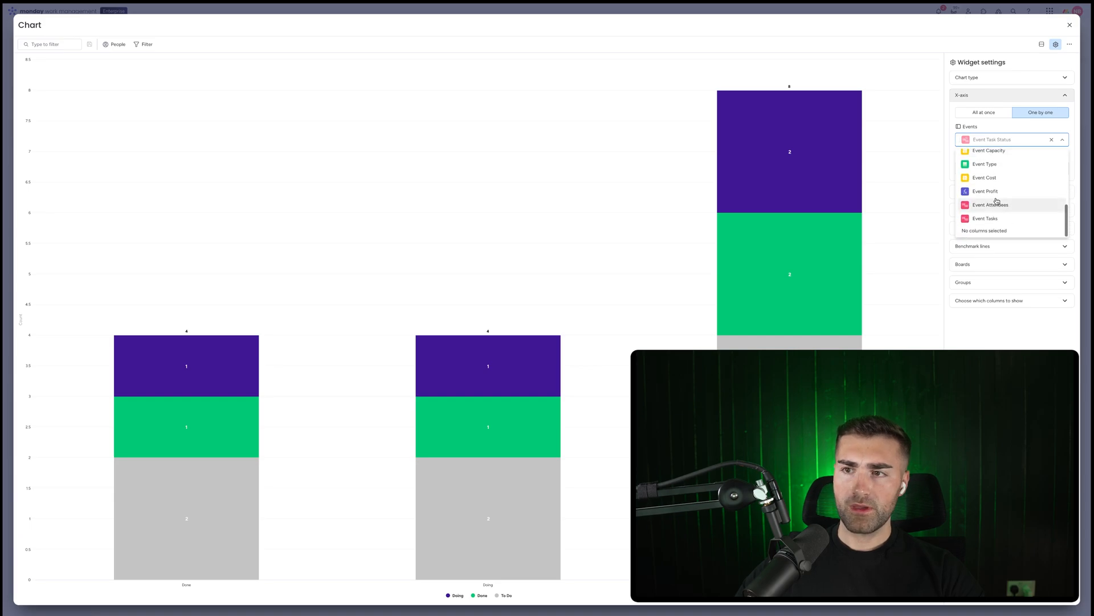
scroll(997, 201, up, 3)
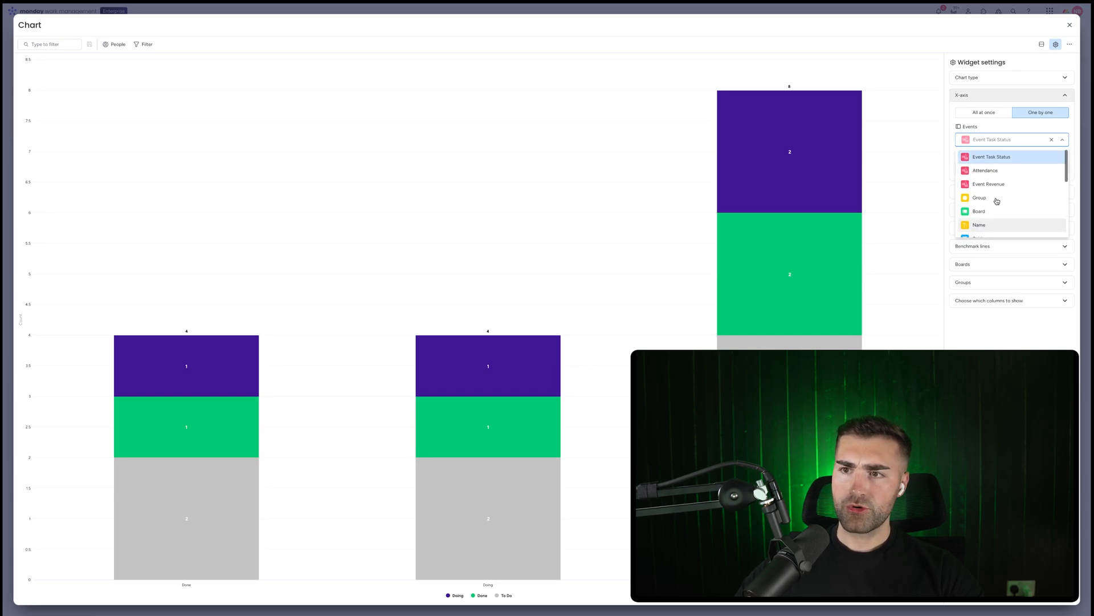
scroll(997, 201, down, 3)
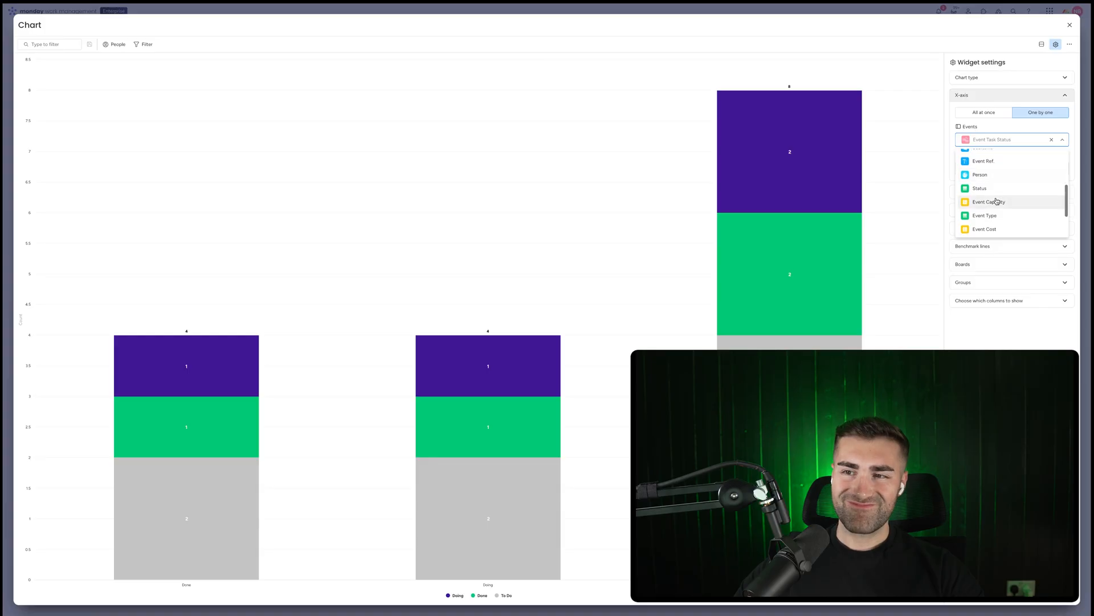
scroll(997, 201, down, 2)
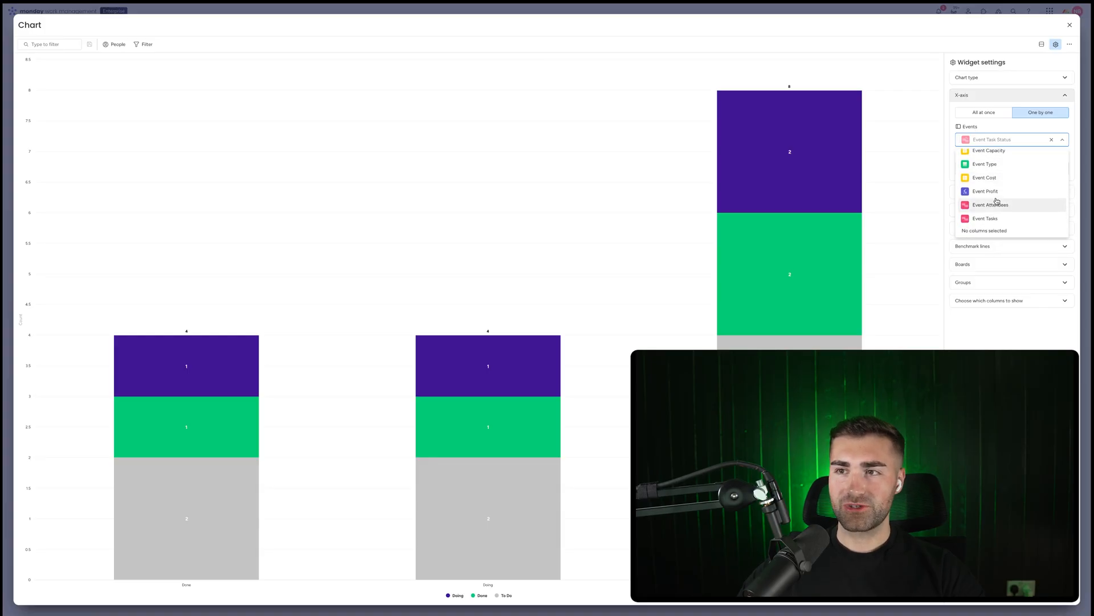
click(1070, 27)
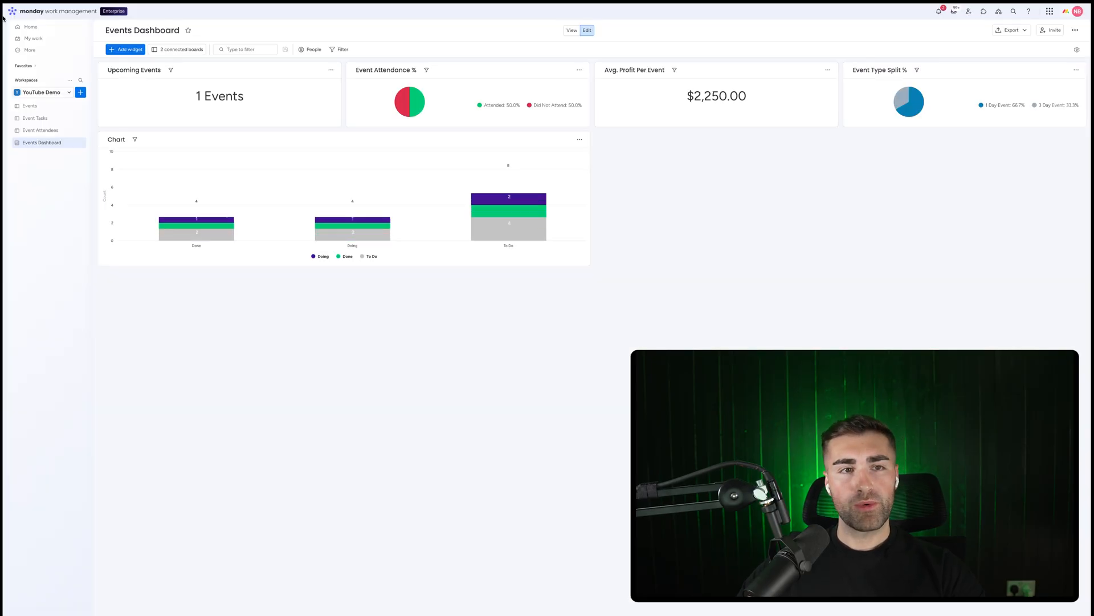
On the Events board, add a Date column right of Timeline named End Date
click(29, 106)
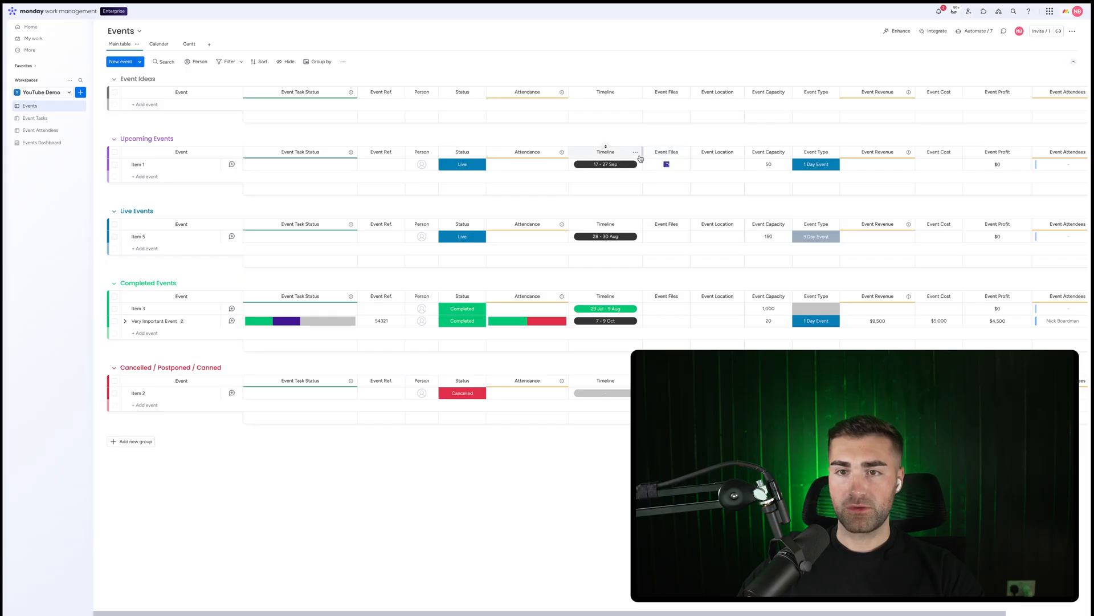
click(636, 153)
mouse_move(681, 249)
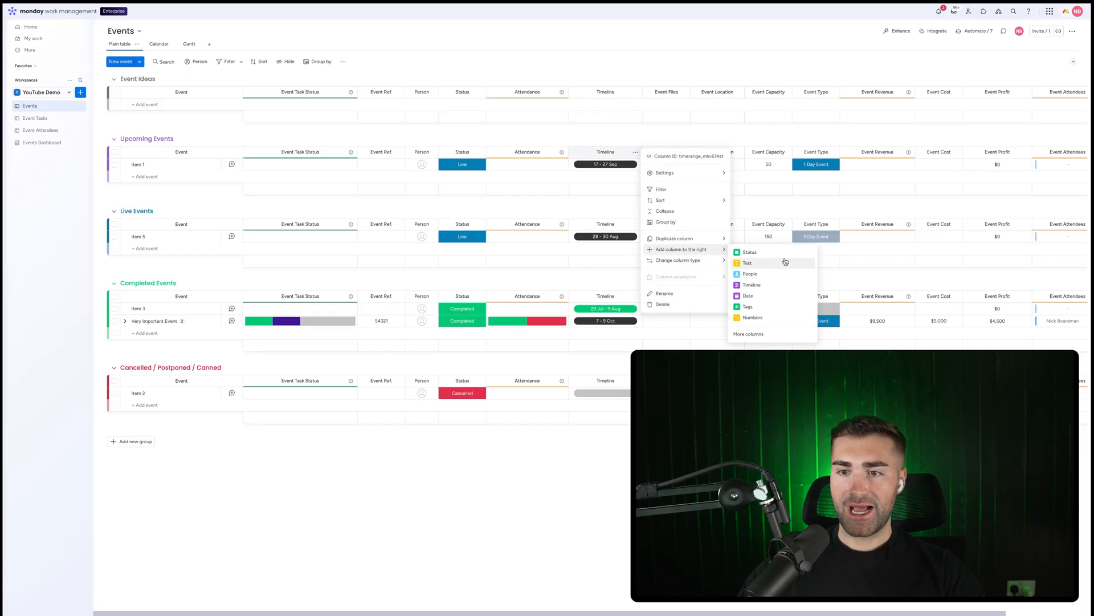
click(762, 295)
click(666, 152)
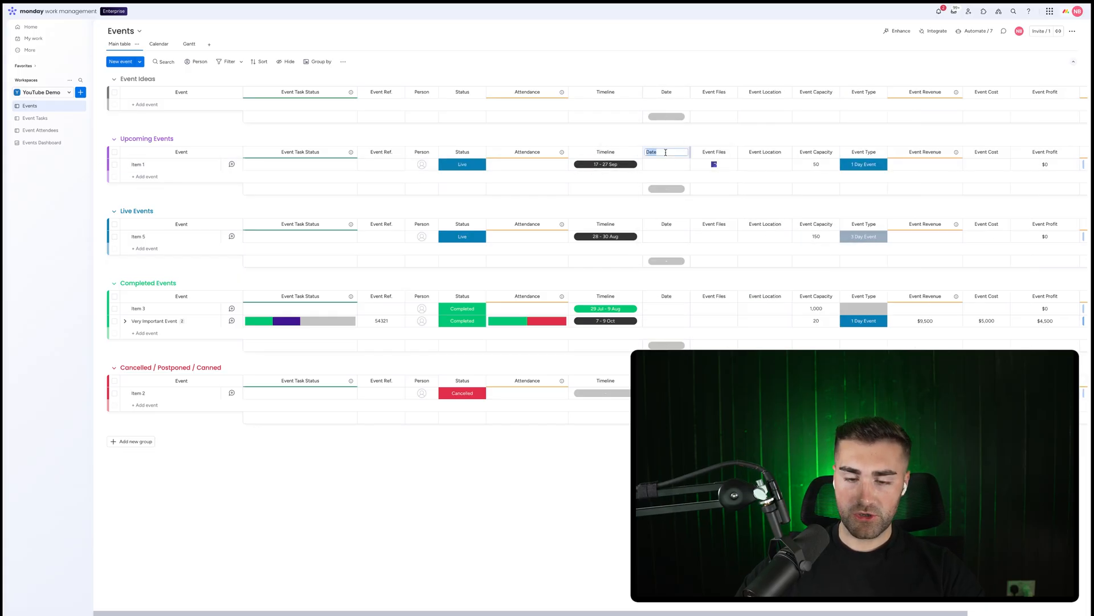
text(End Date)
key(Return)
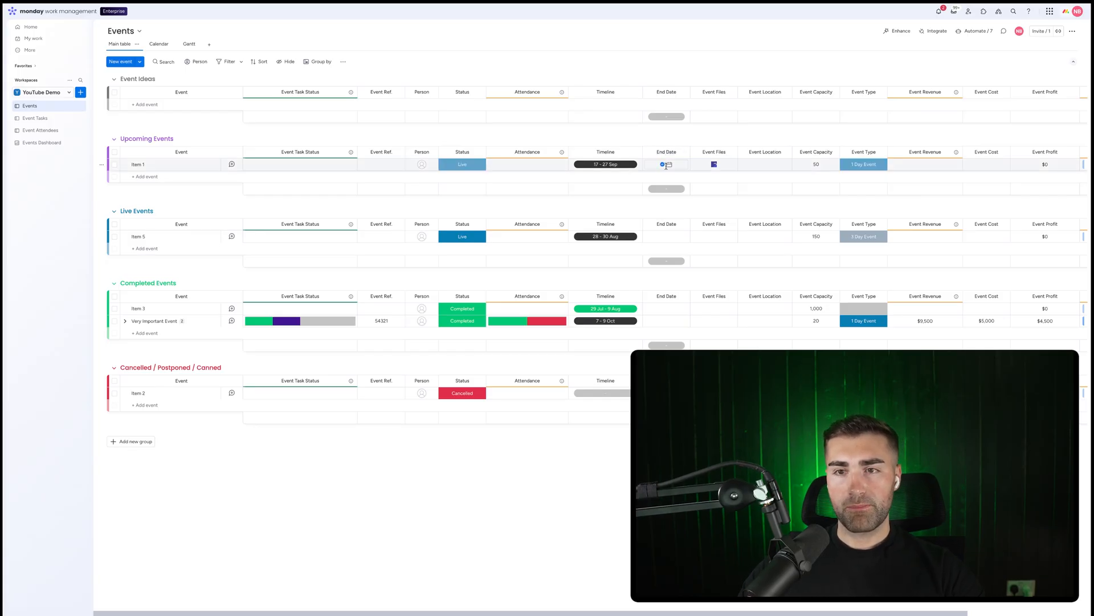
Fill in End Dates on the Events board: 29 Aug for Item 1, 24 Jul for Item 3, and 22 Jul for Very Important Event
click(667, 165)
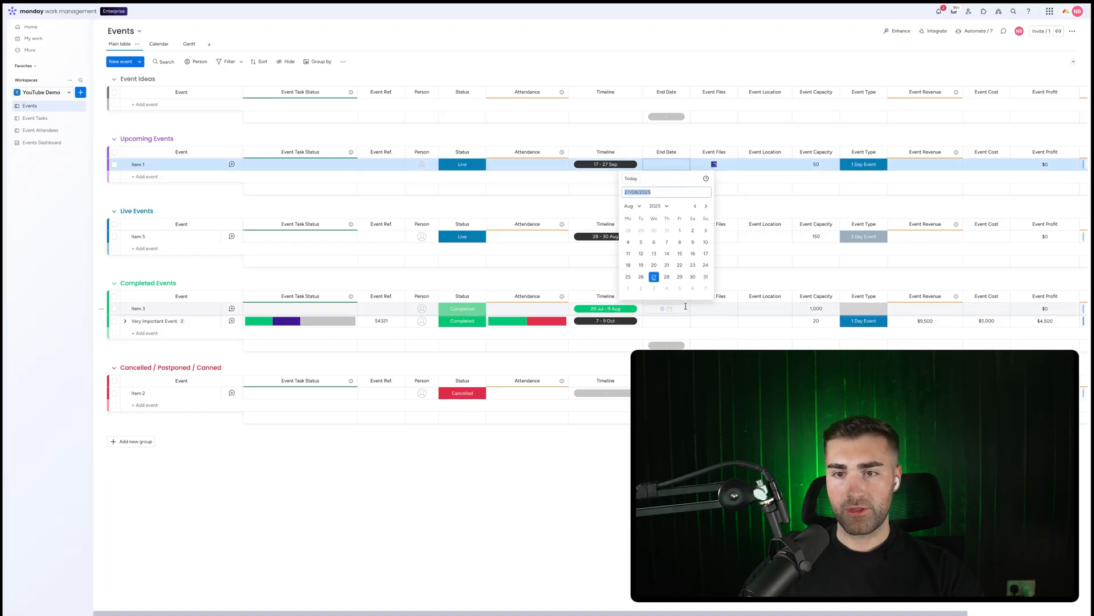
click(670, 278)
click(666, 310)
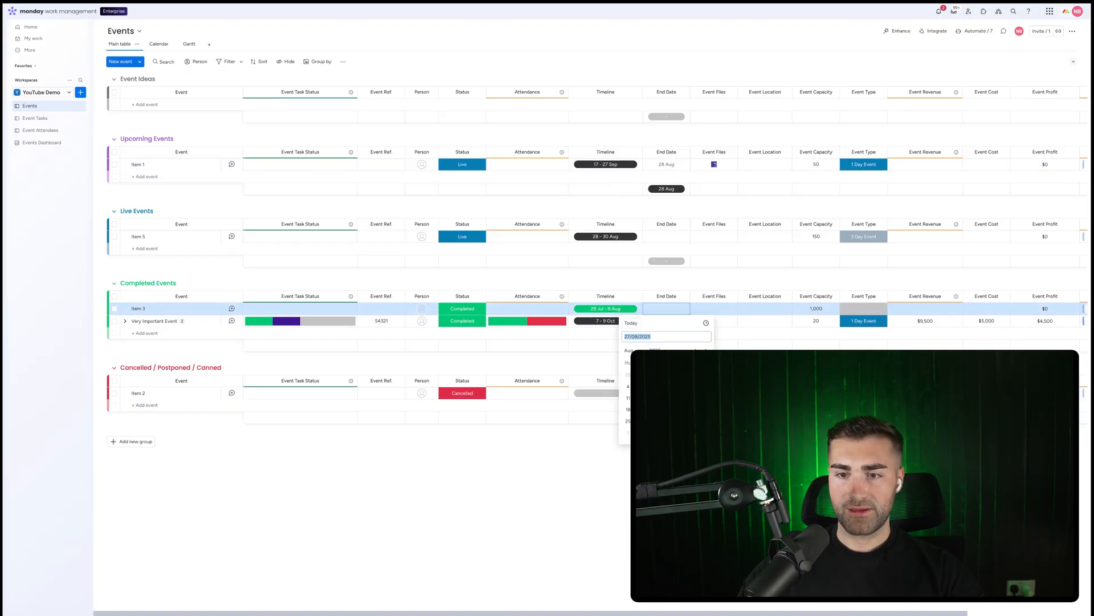
click(696, 349)
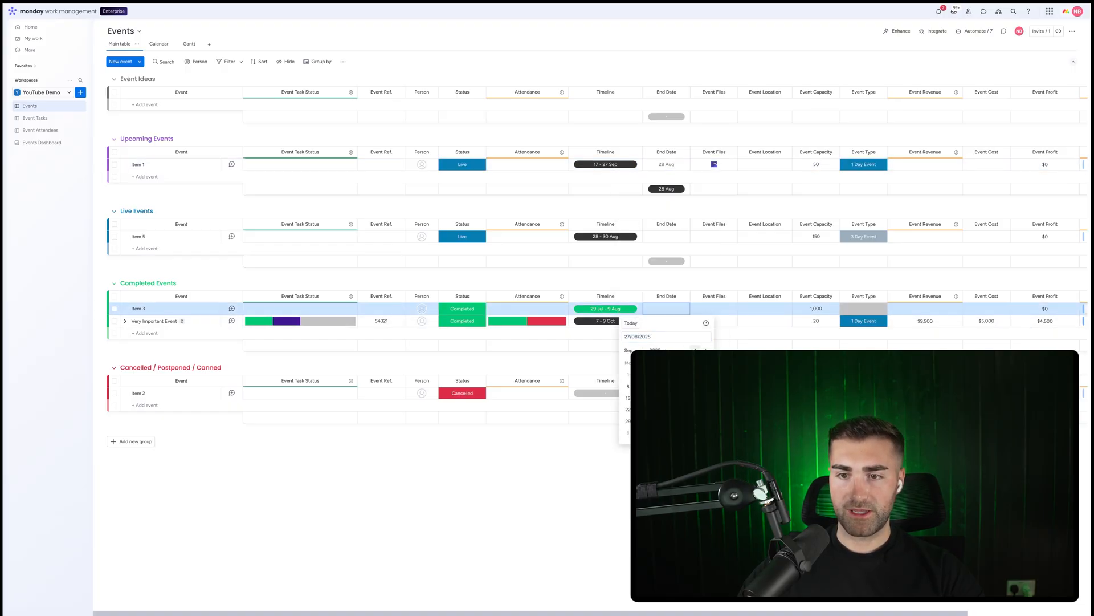
click(667, 409)
click(668, 322)
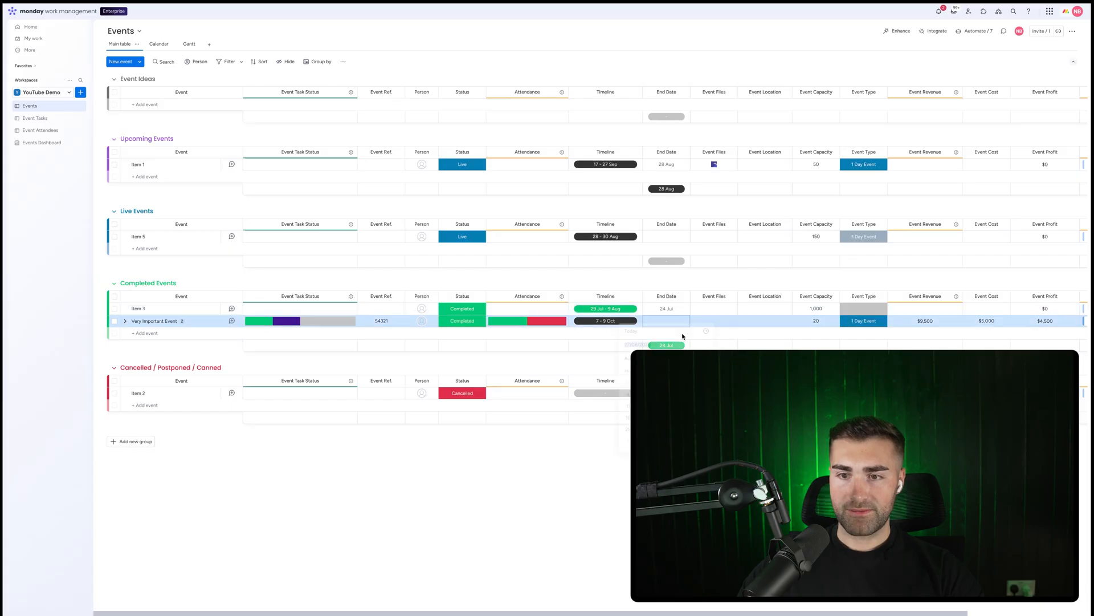
click(696, 361)
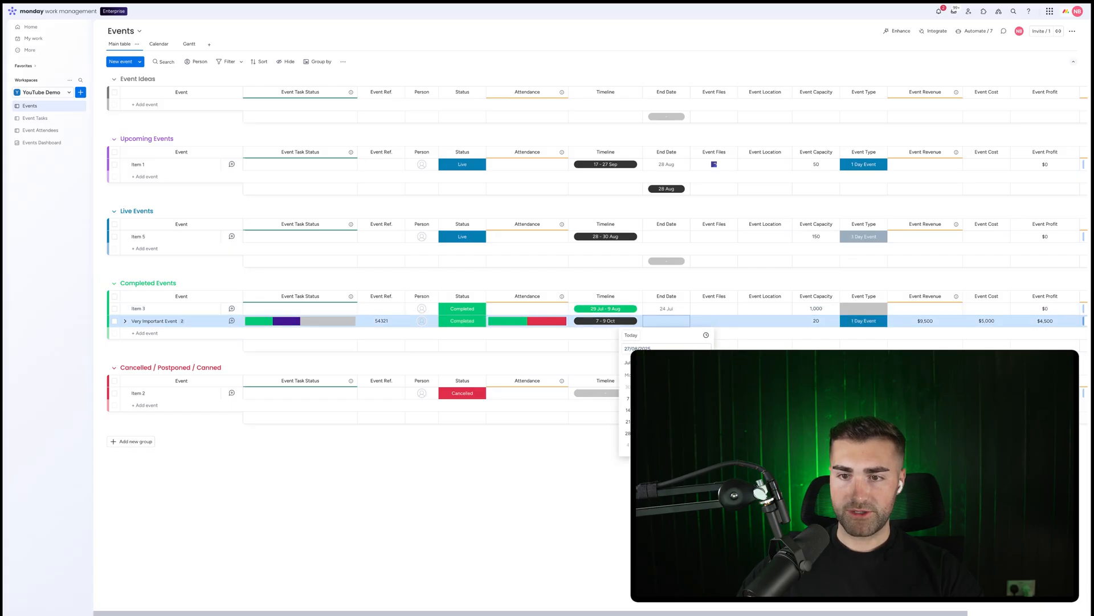
Open the dashboard chart's settings and set its X-axis to the Events board's End Date column
click(37, 142)
click(580, 141)
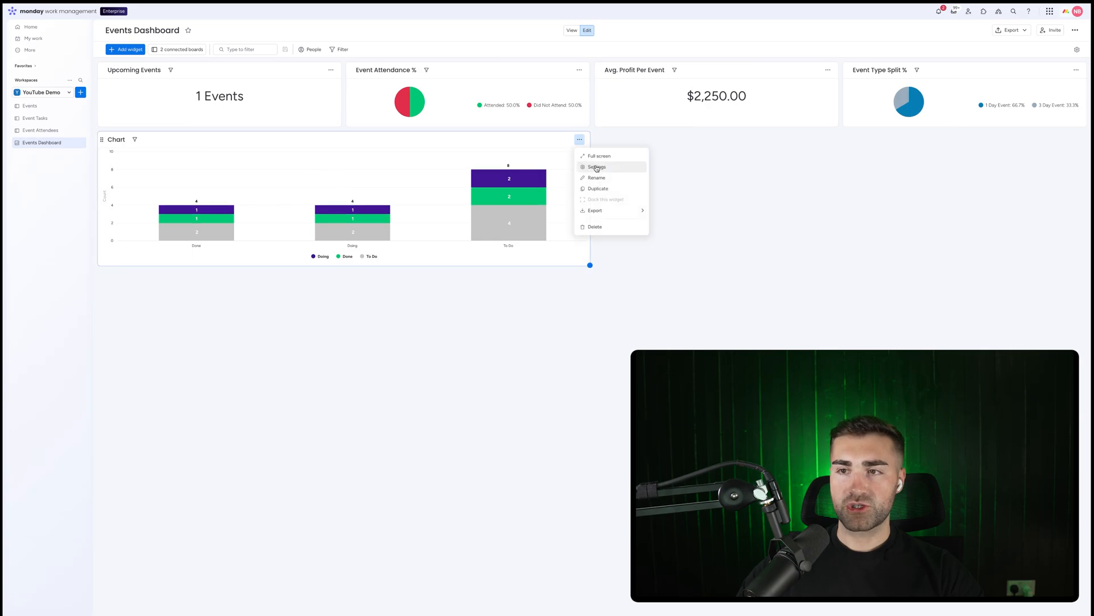
click(596, 168)
click(1018, 95)
click(1027, 142)
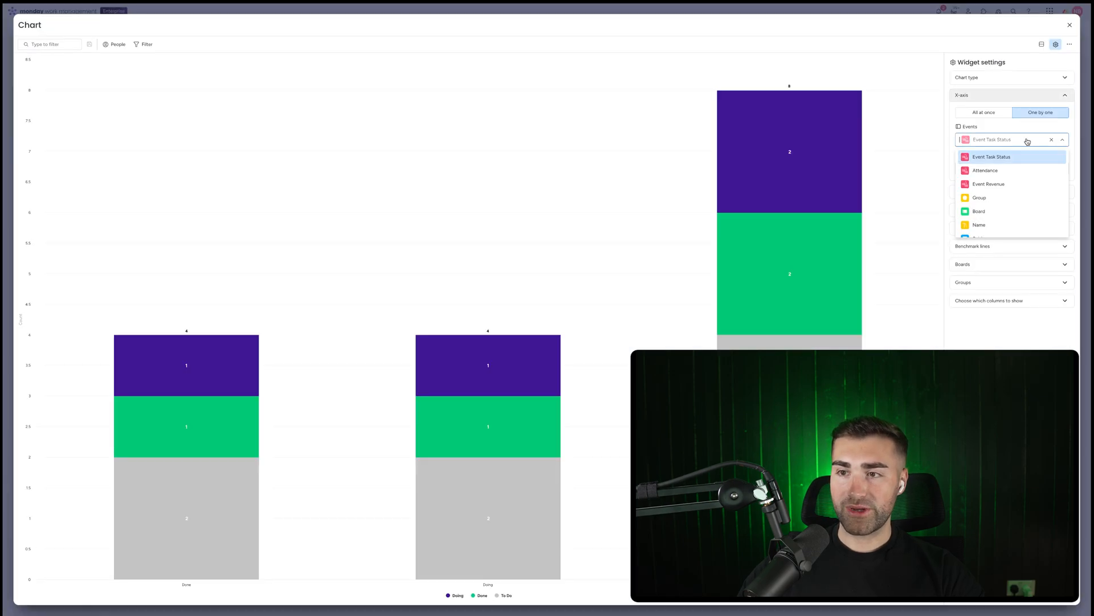
scroll(1014, 194, down, 2)
scroll(1013, 196, down, 2)
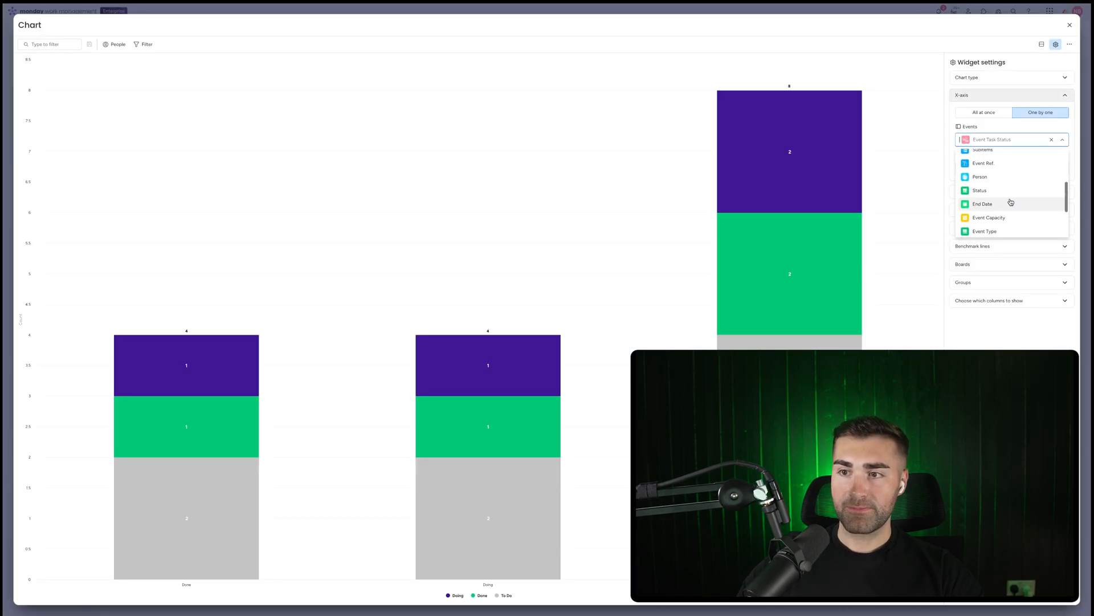
click(1009, 203)
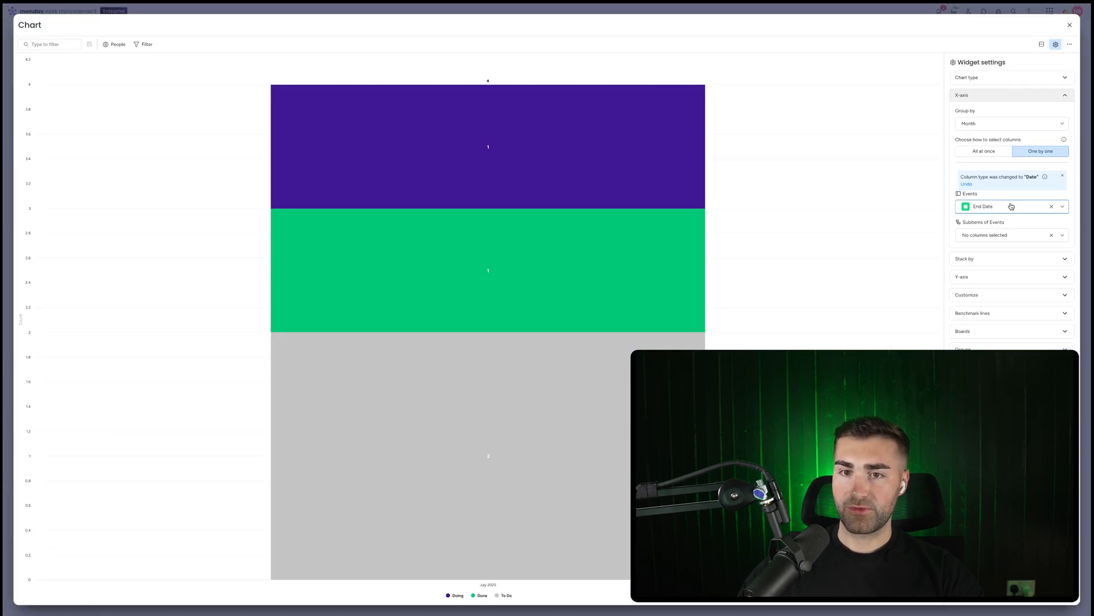
Set the chart to stack by the Events board's Name column, selecting columns one by one
click(986, 259)
click(1037, 143)
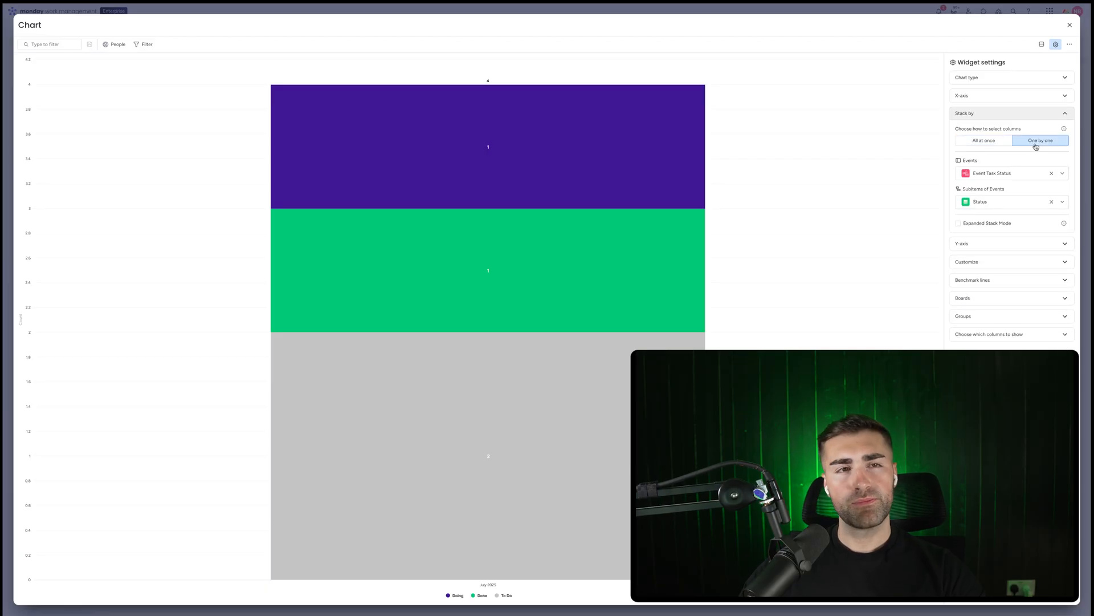
click(1016, 173)
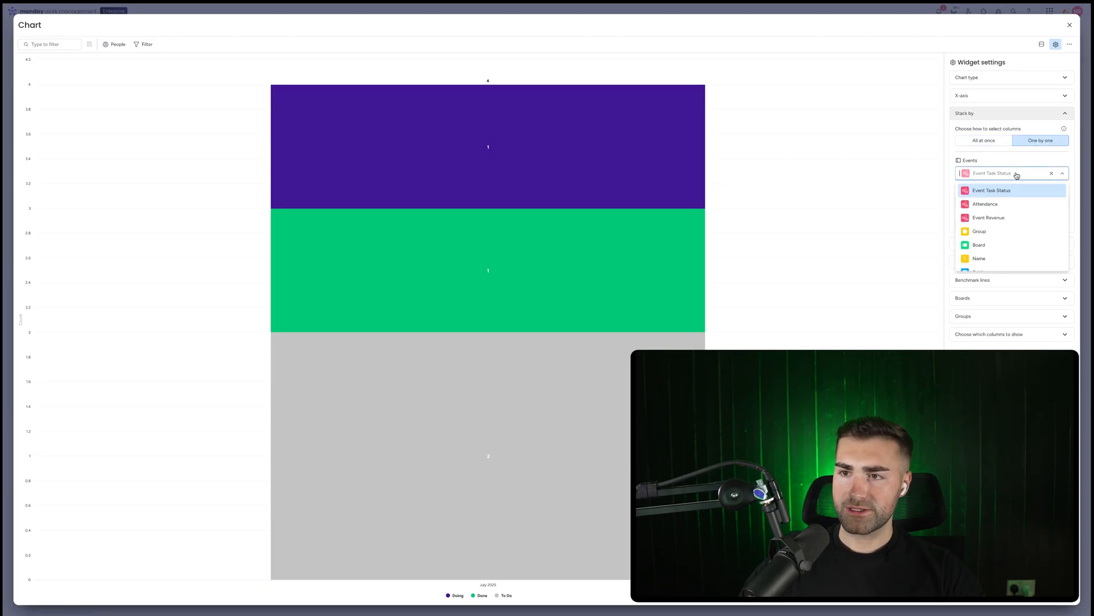
scroll(1016, 208, up, 3)
scroll(1017, 208, down, 2)
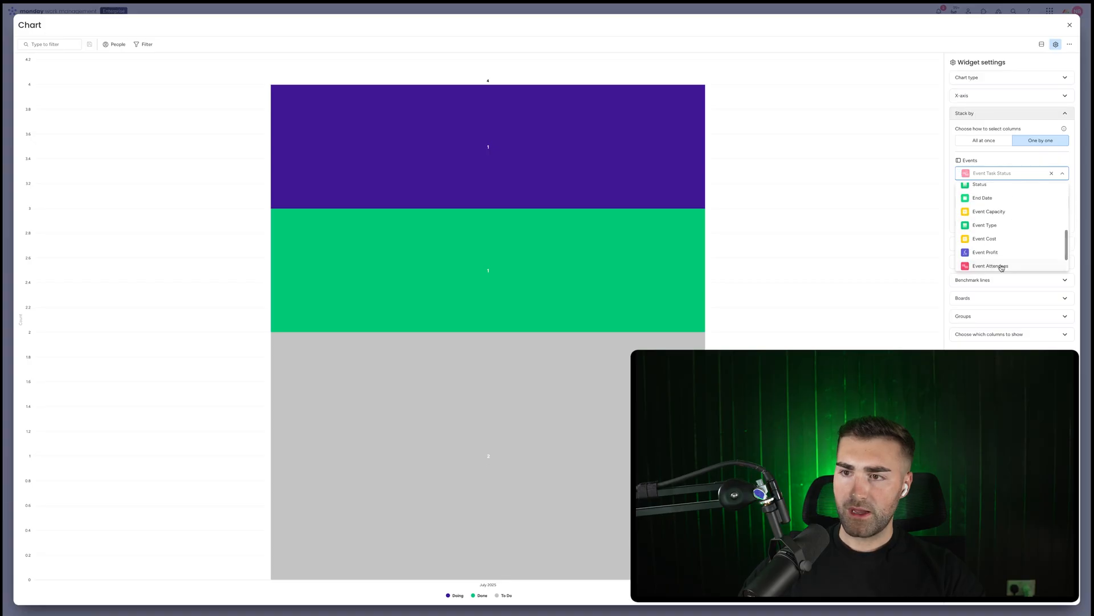
scroll(998, 246, up, 5)
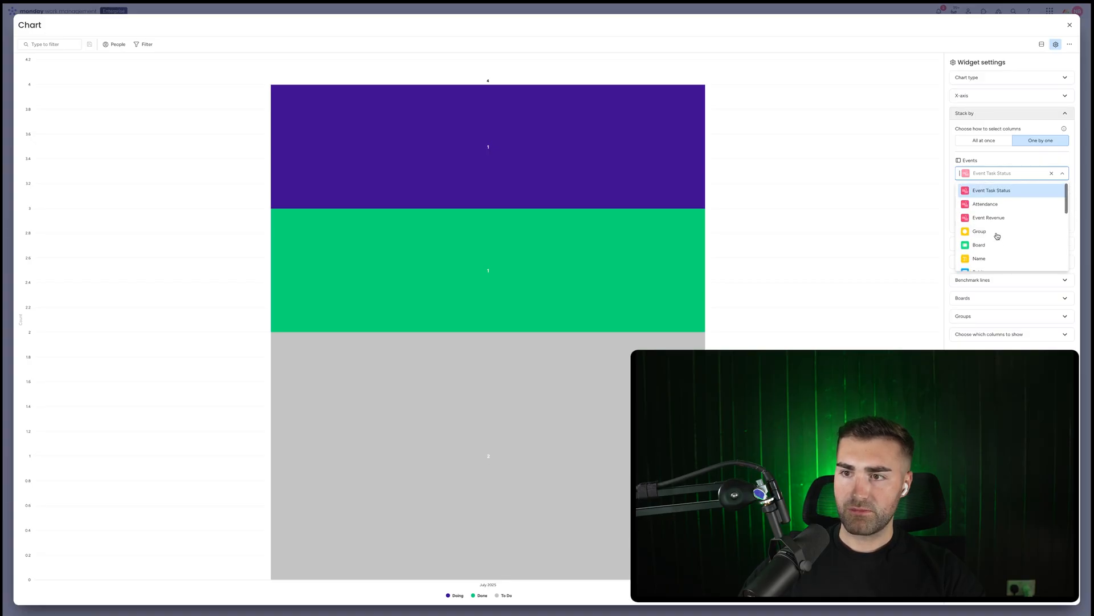
scroll(991, 242, down, 1)
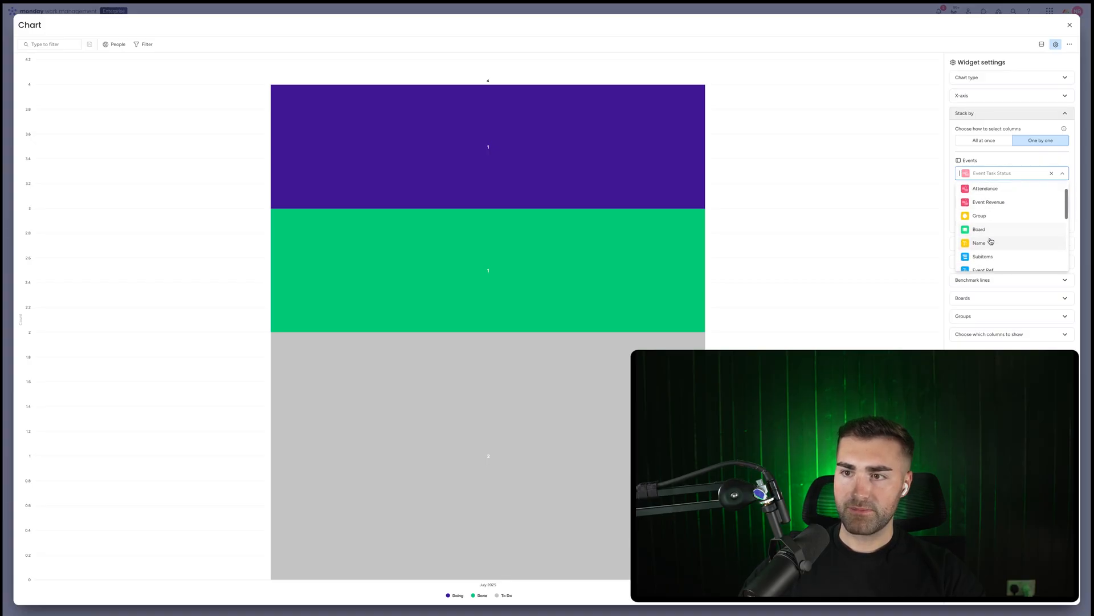
click(979, 243)
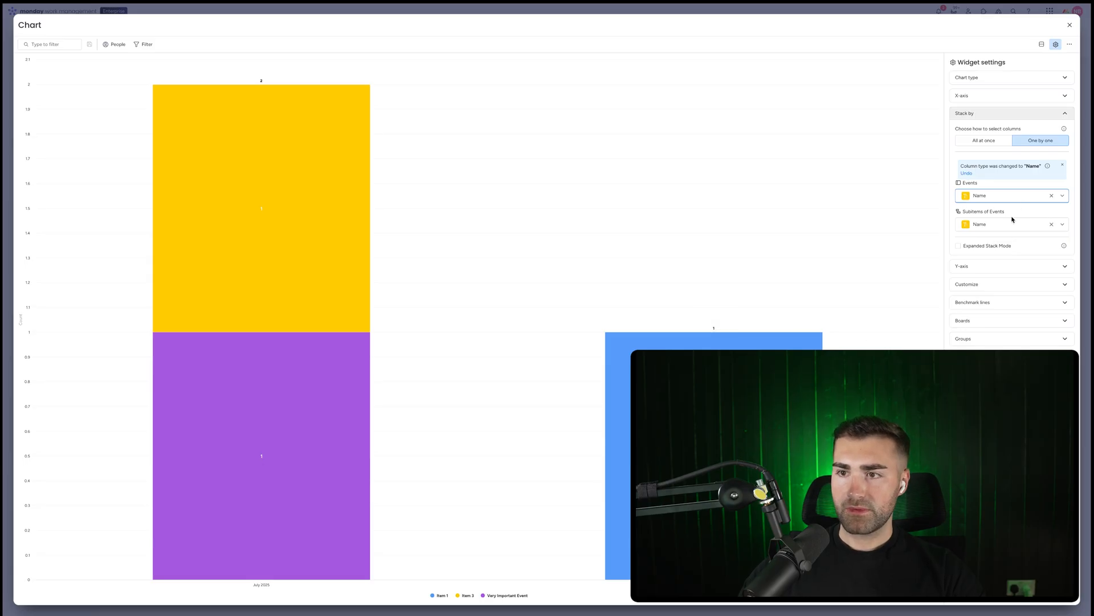
Set the chart's Y-axis to the Event Profit column, selecting columns one by one, and close the settings
click(1023, 240)
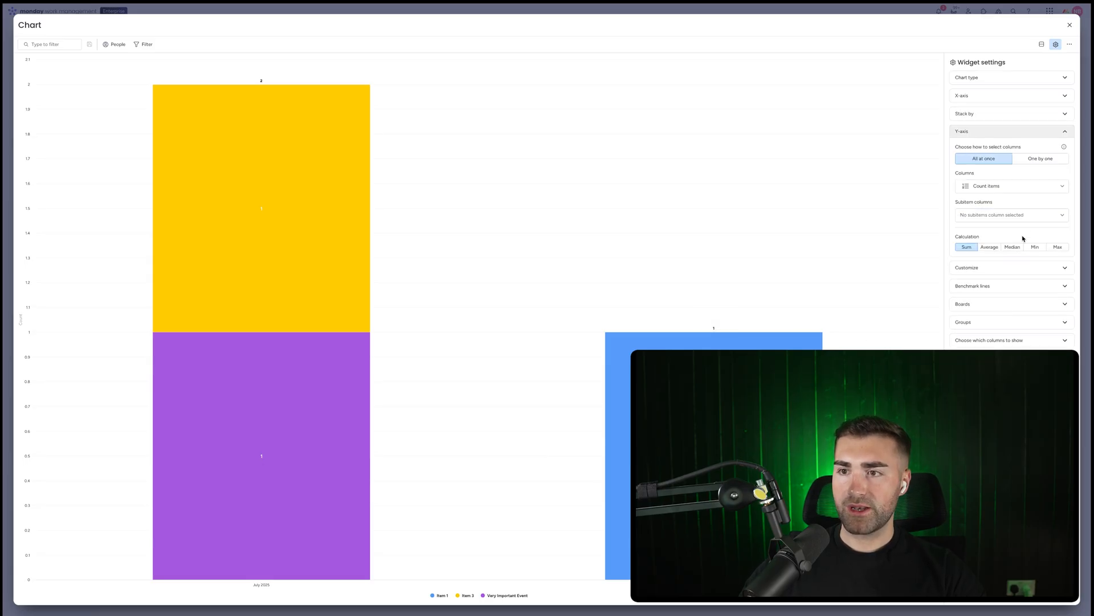
click(1032, 162)
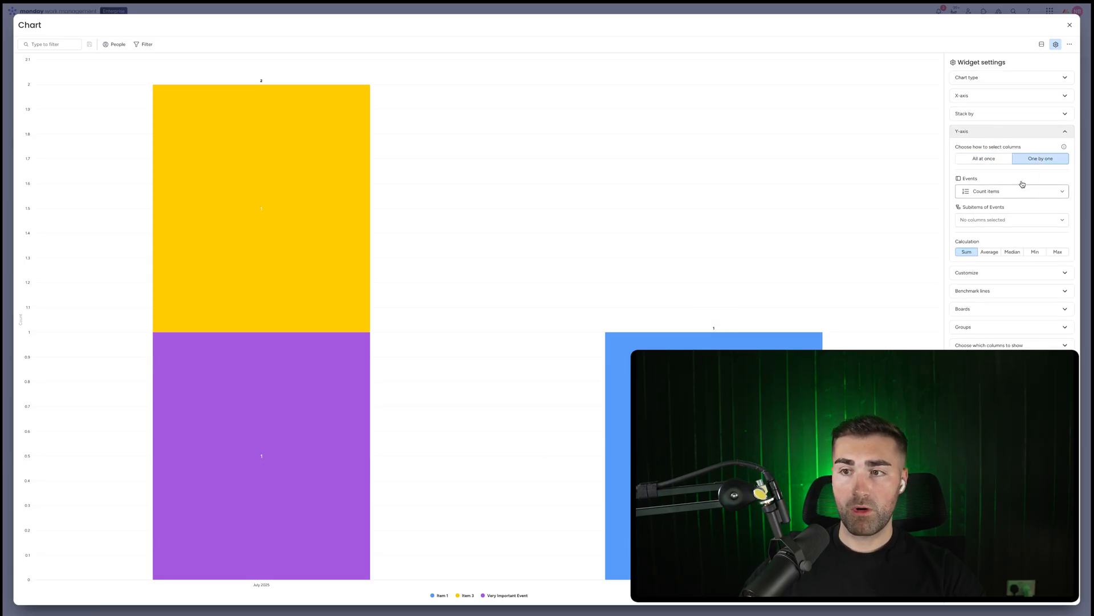
click(1019, 197)
click(995, 260)
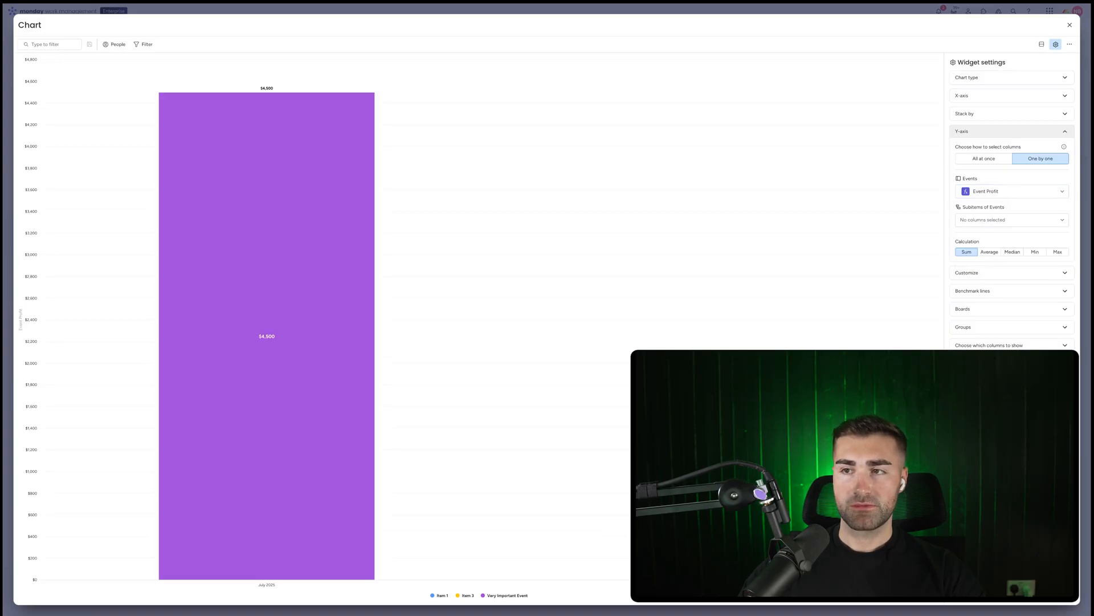
click(1070, 24)
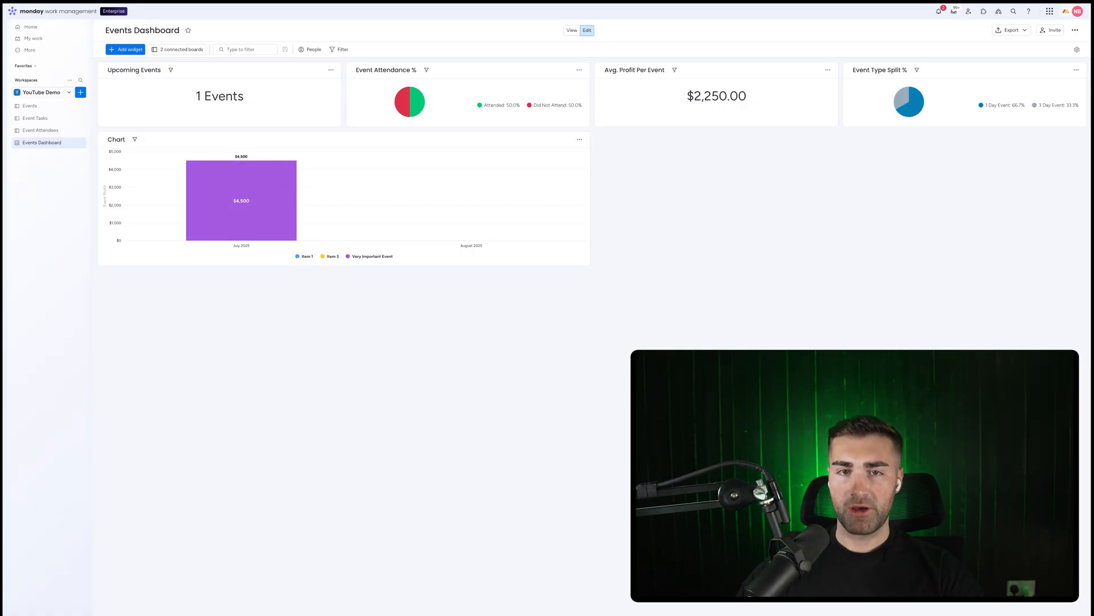
Rename the chart widget to Profit By Event Per Month
click(119, 139)
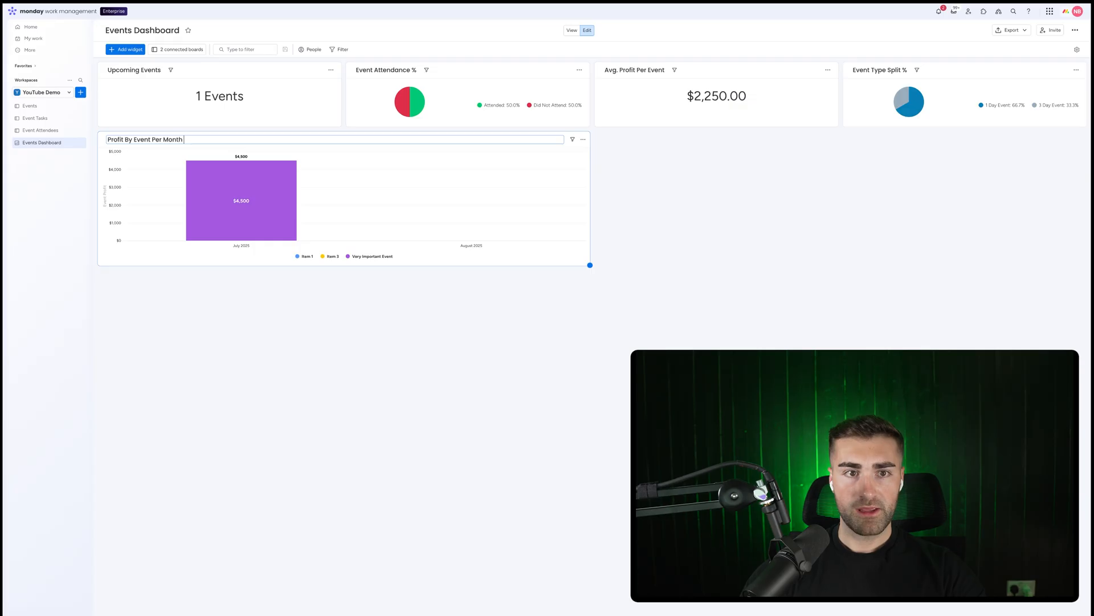
key(Return)
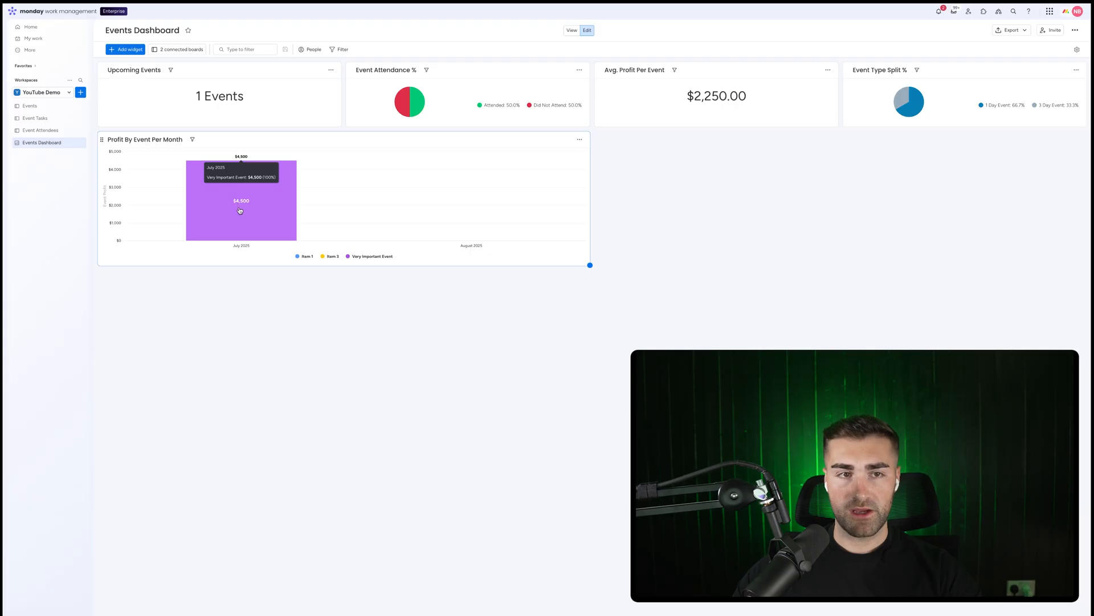
On the Event Attendees board, add an attendee named random attendee under Attended with Event Ref ew
click(40, 130)
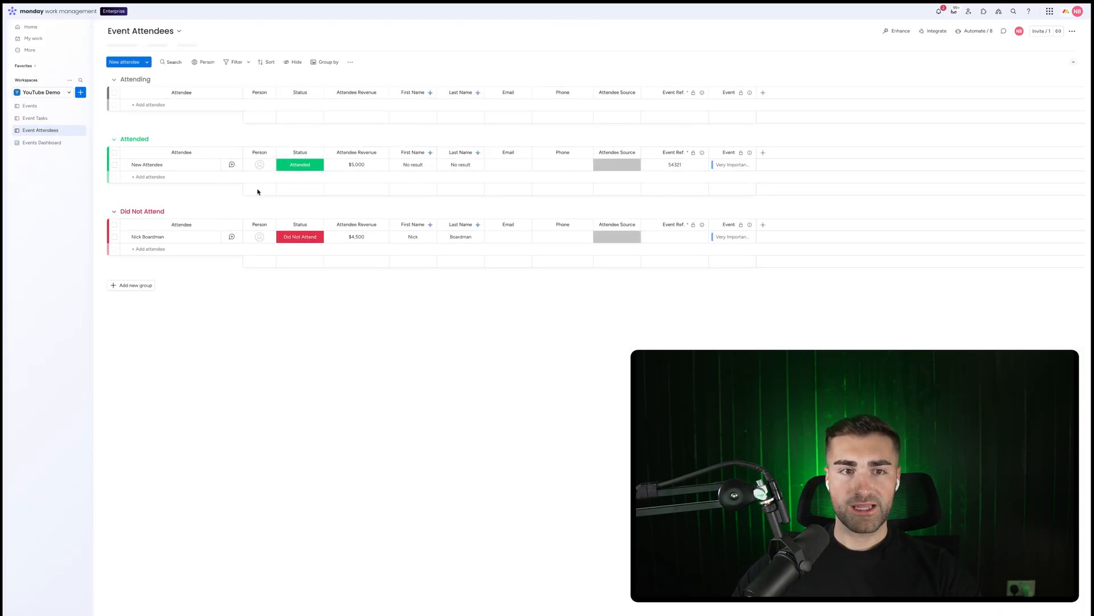
click(149, 176)
text(A)
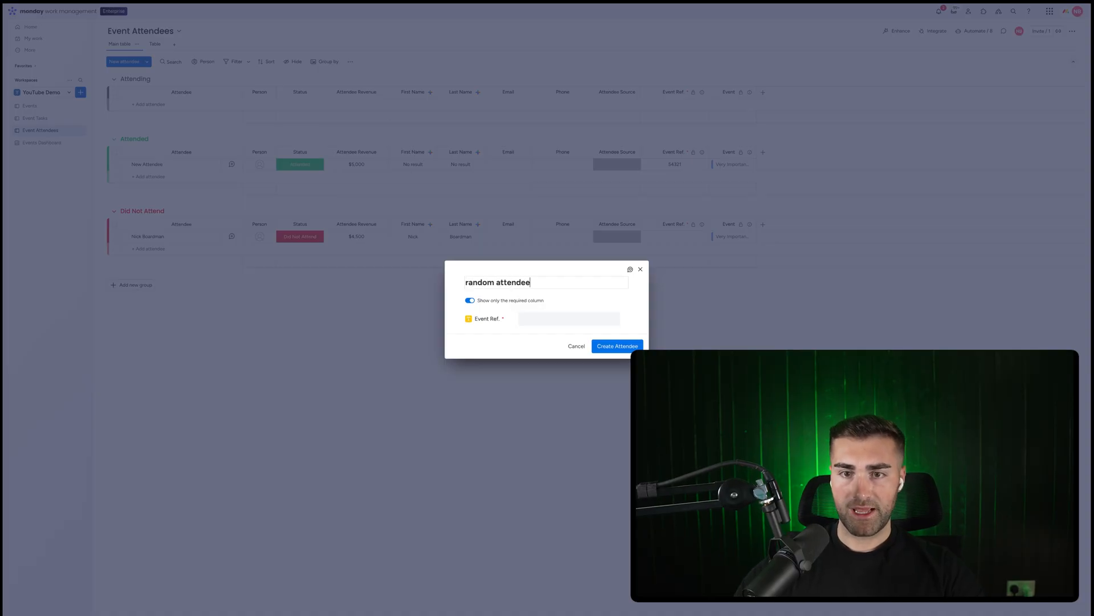
click(584, 316)
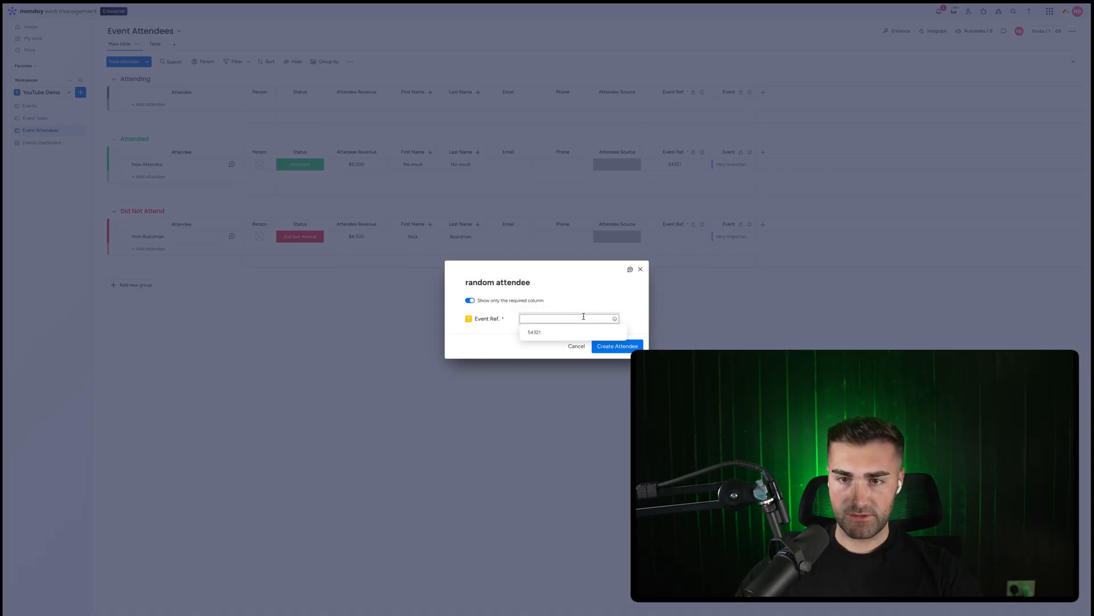
text(ew)
click(621, 346)
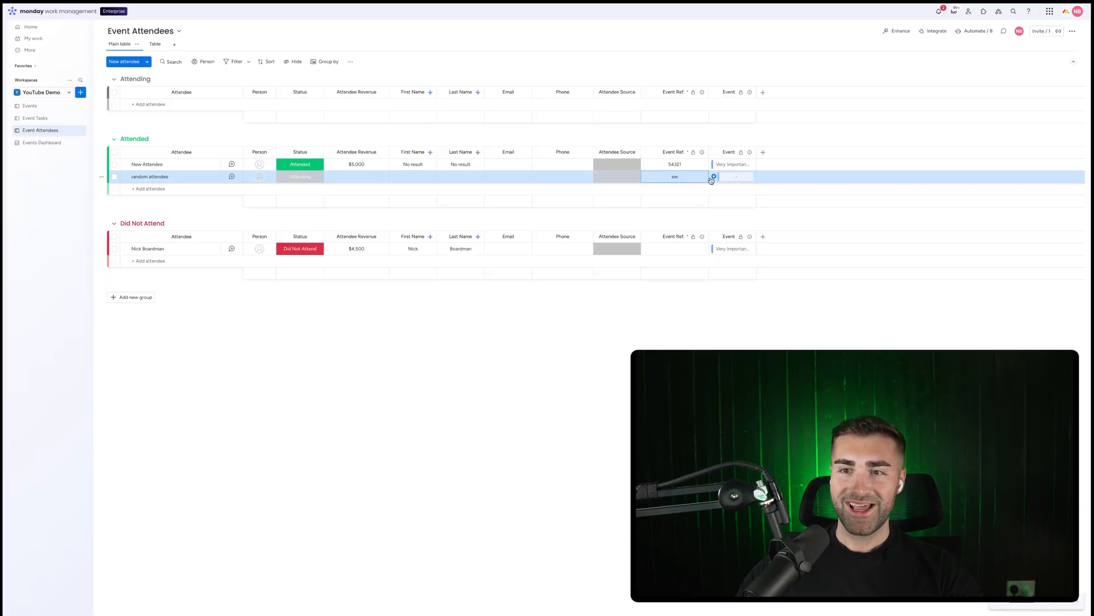
Link the new attendee to the Item 3 event and set its Attendee Revenue to $5,000
click(713, 178)
scroll(691, 282, down, 2)
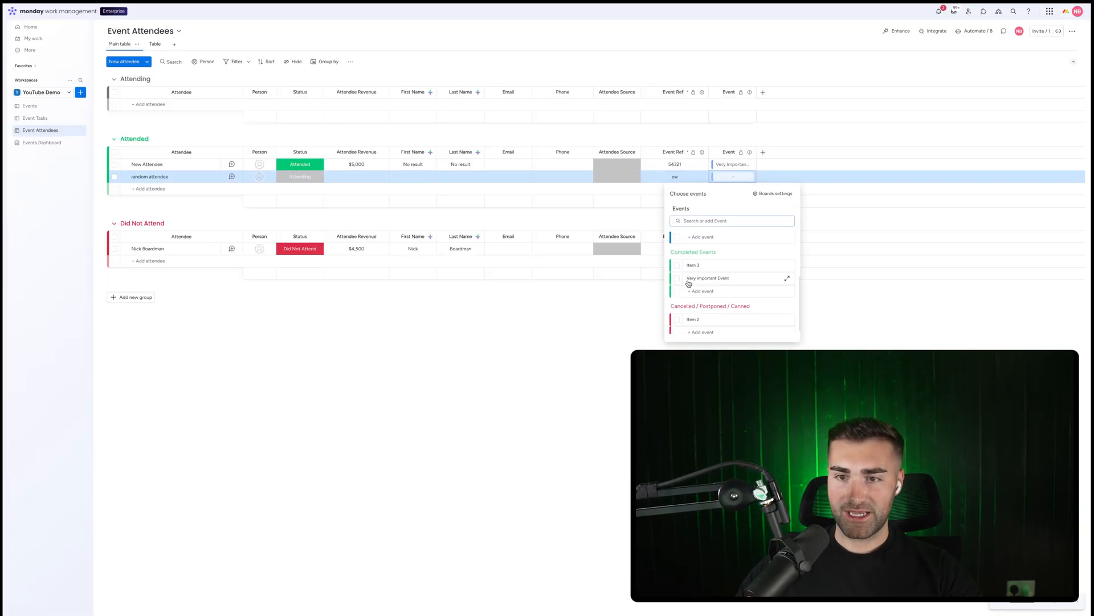
click(677, 284)
click(562, 330)
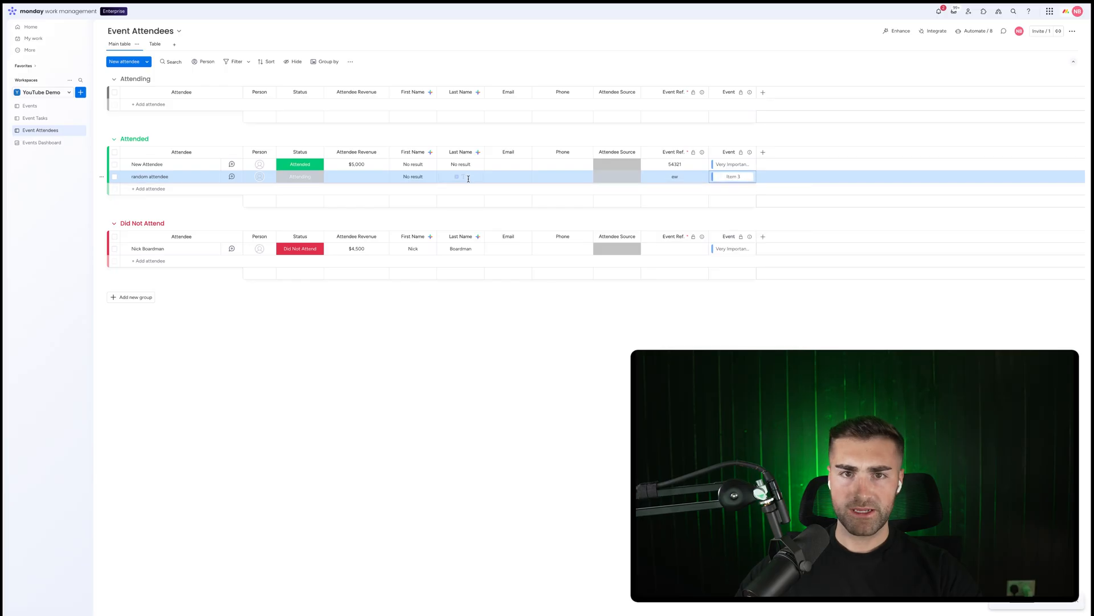
click(353, 178)
text(5000)
key(Return)
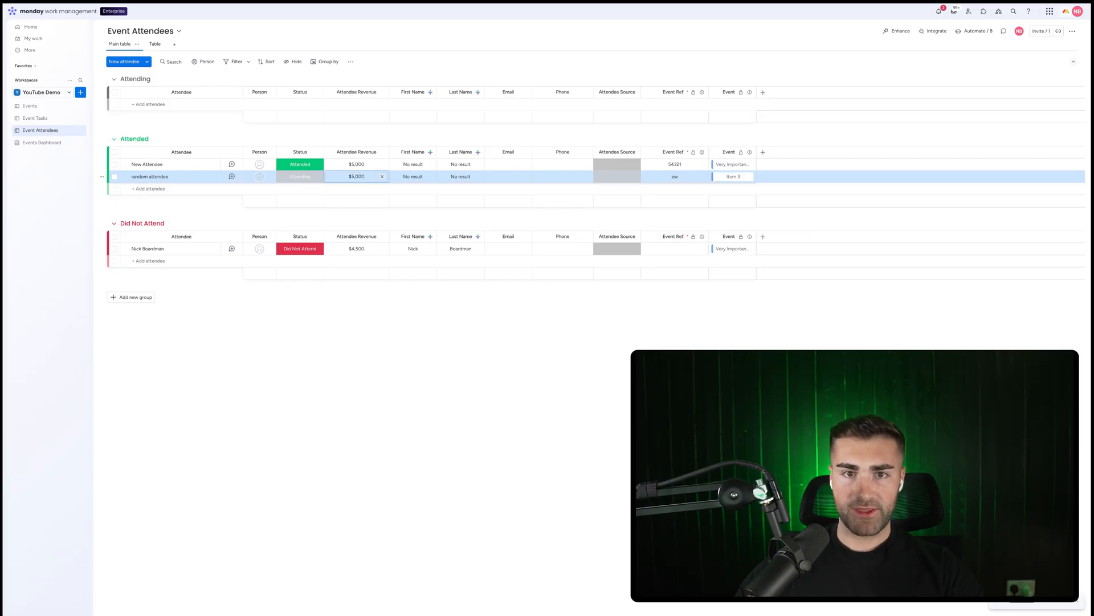
On the Events board, set Item 3's Event Cost to 1,000
click(32, 106)
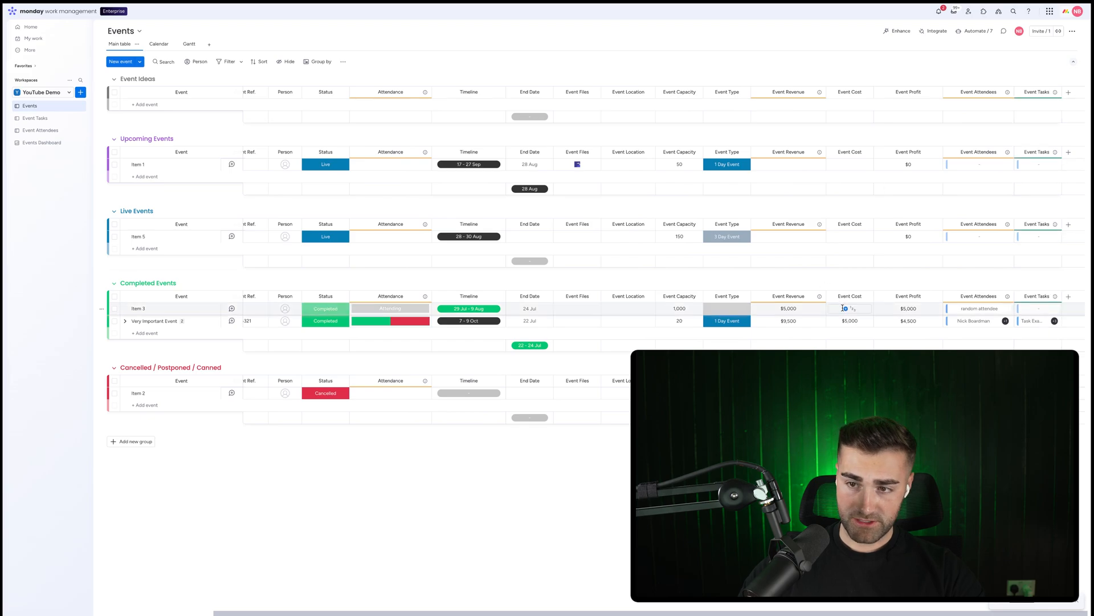
click(850, 310)
text(1,000)
key(Return)
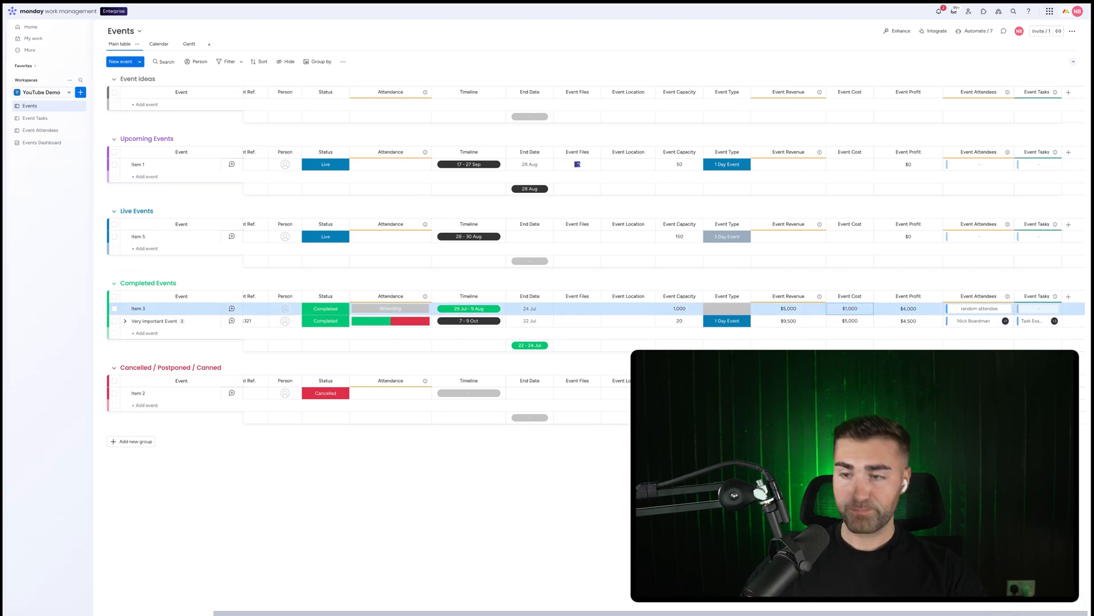
Review the updated profit chart on the Events Dashboard
click(35, 142)
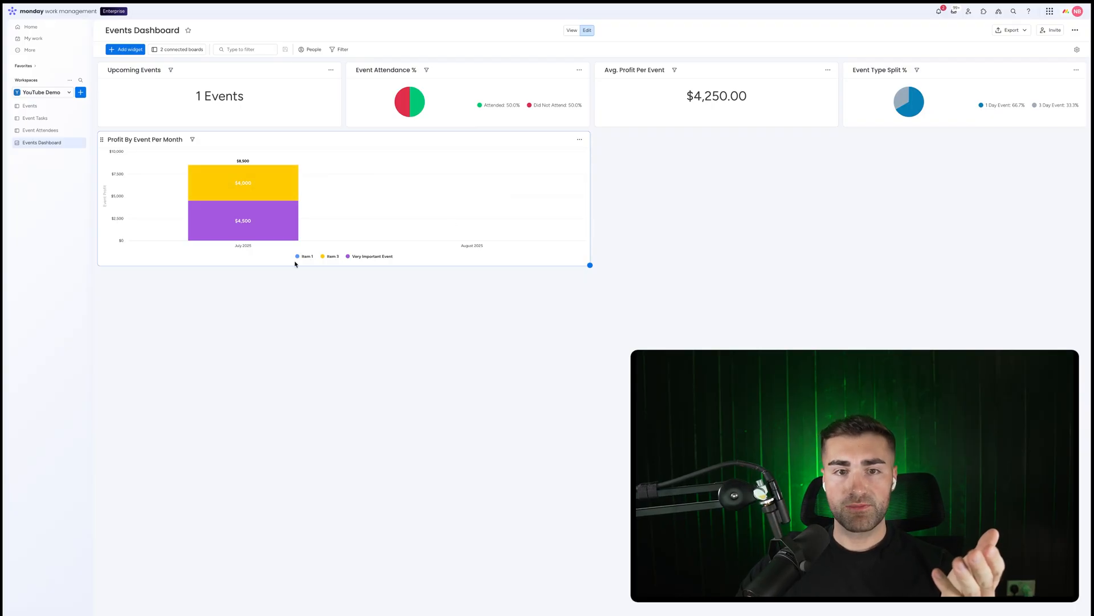
click(34, 118)
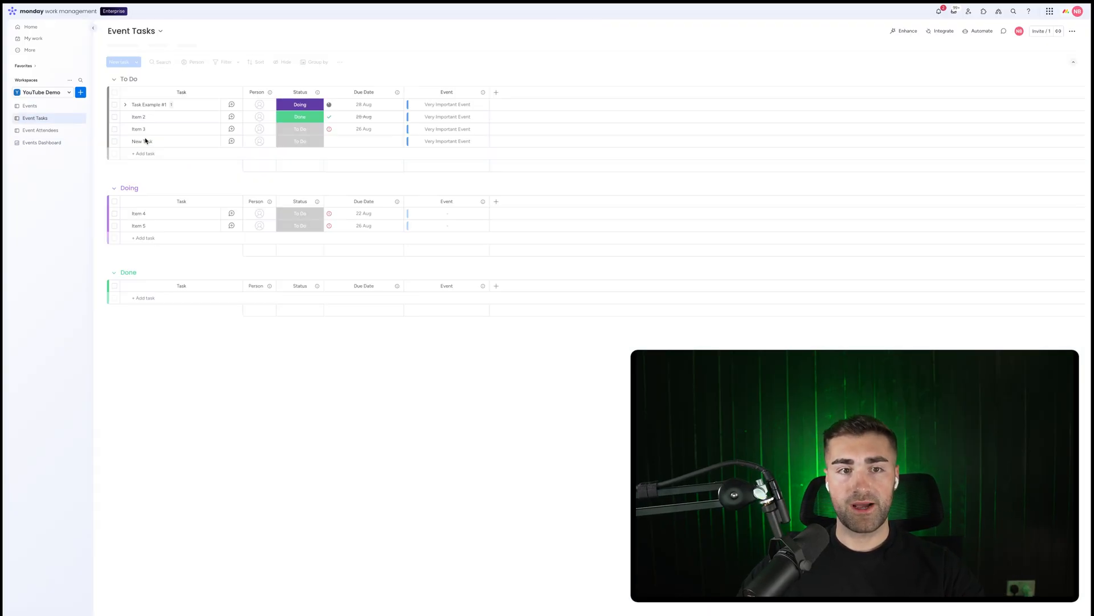
On the Event Attendees board, add an attendee named another event attendee under Attended with Event Ref 2345
click(63, 130)
click(174, 190)
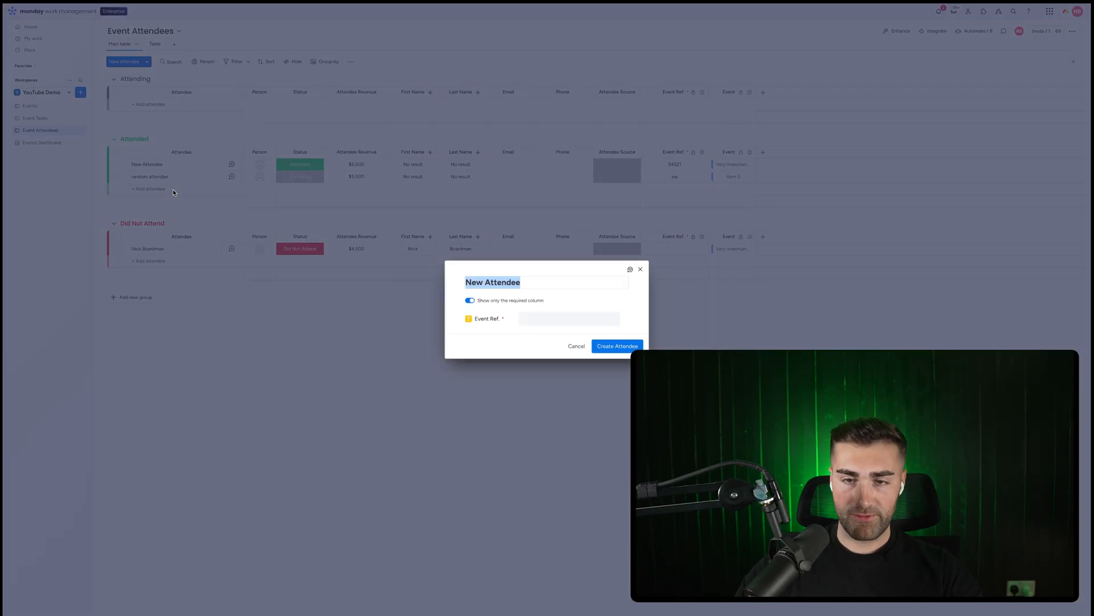
text(another)
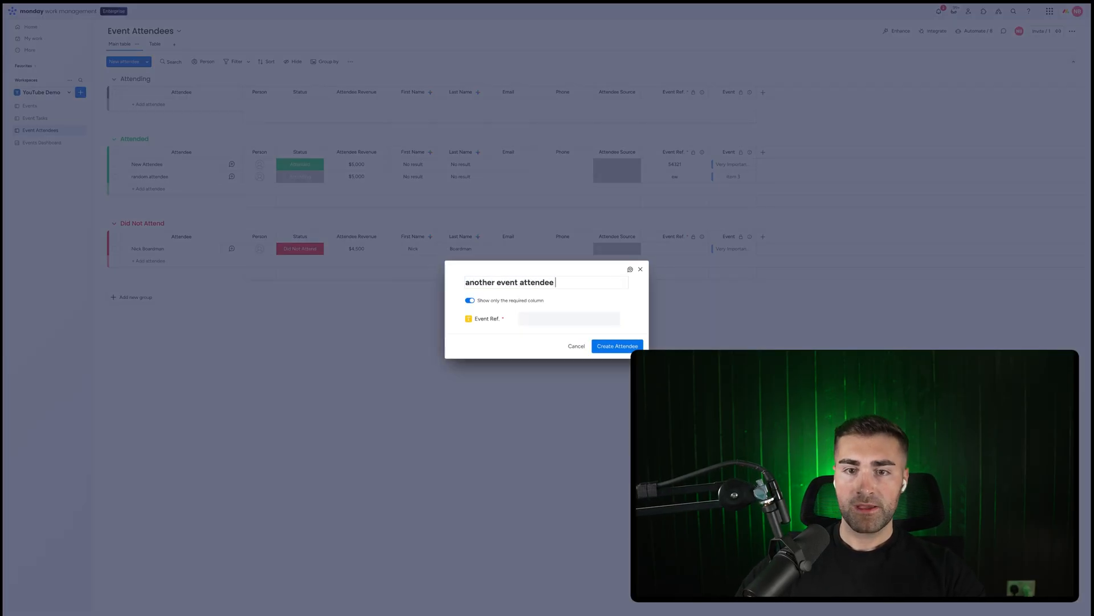
click(553, 319)
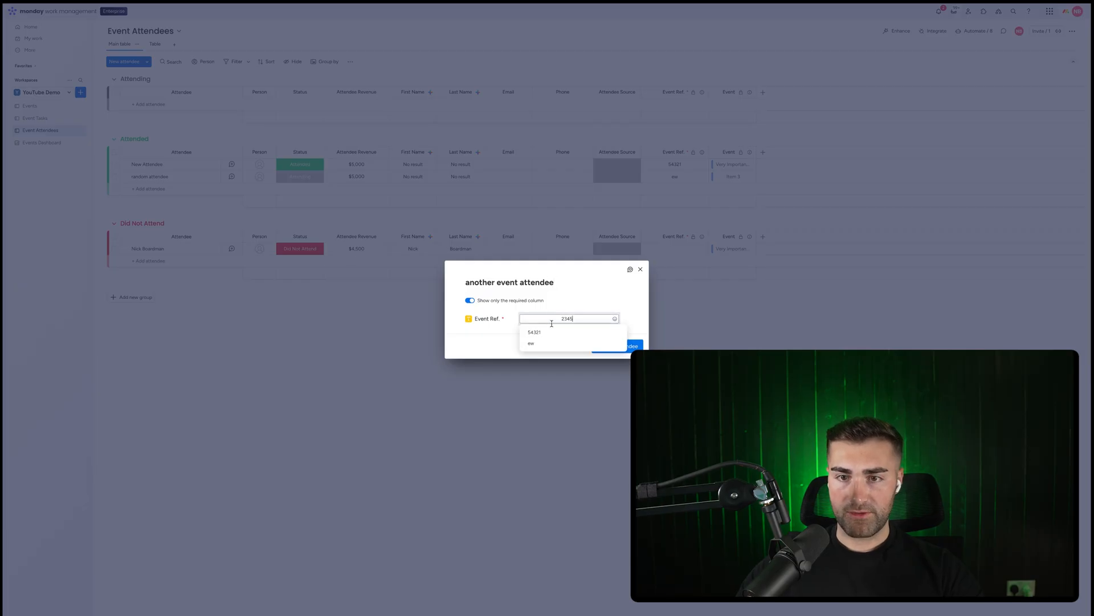
click(621, 347)
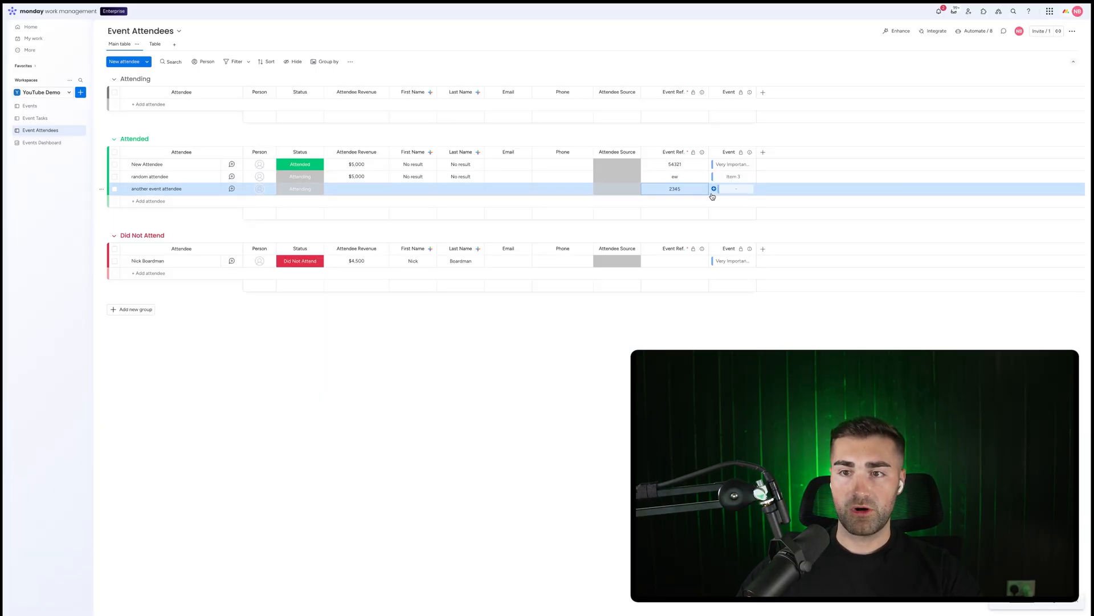
Link the new attendee to the Item 5 event
click(713, 193)
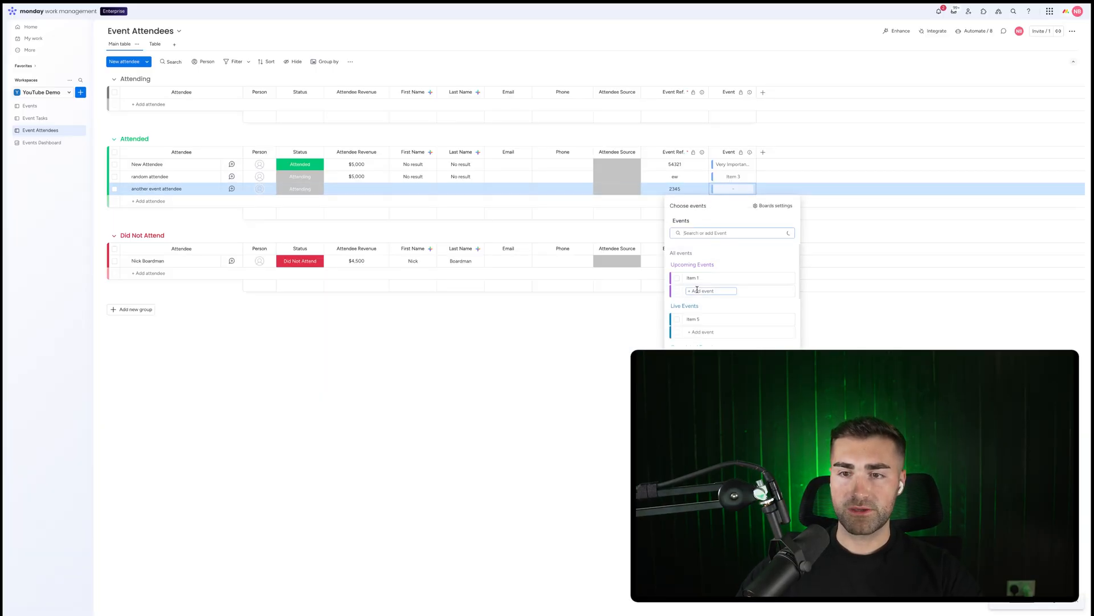
click(677, 321)
click(591, 357)
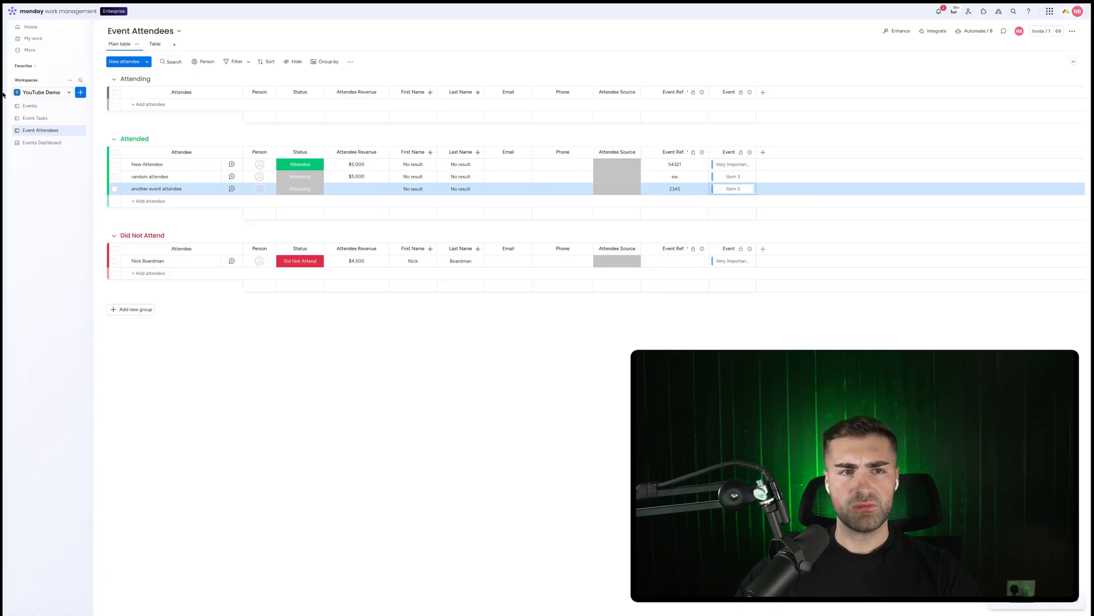
After glancing at the Events Dashboard, relink the new attendee to the Item 1 event instead
click(42, 142)
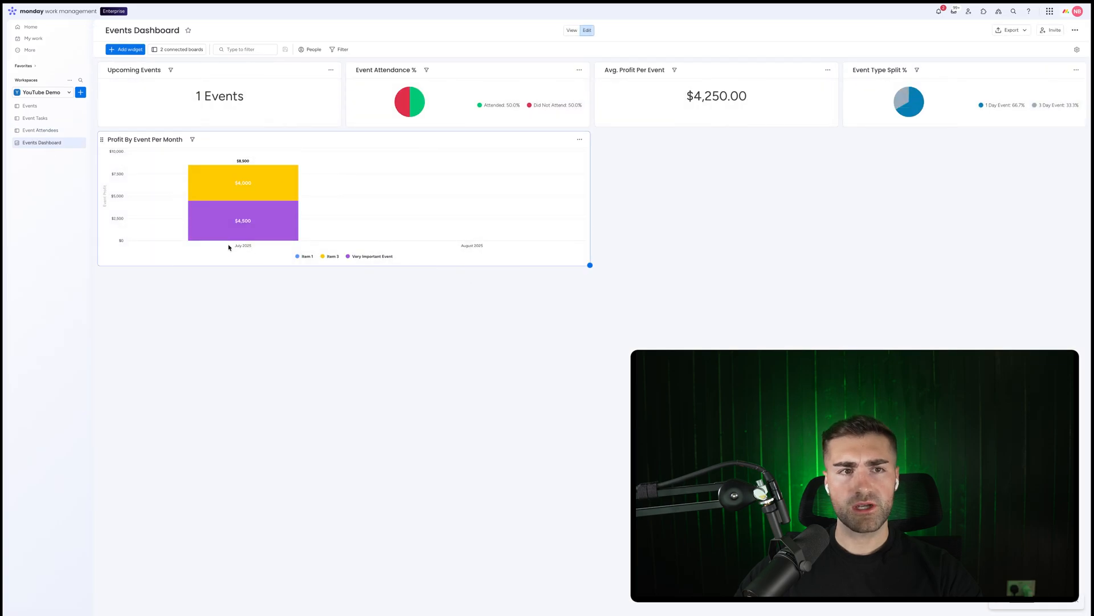
click(43, 130)
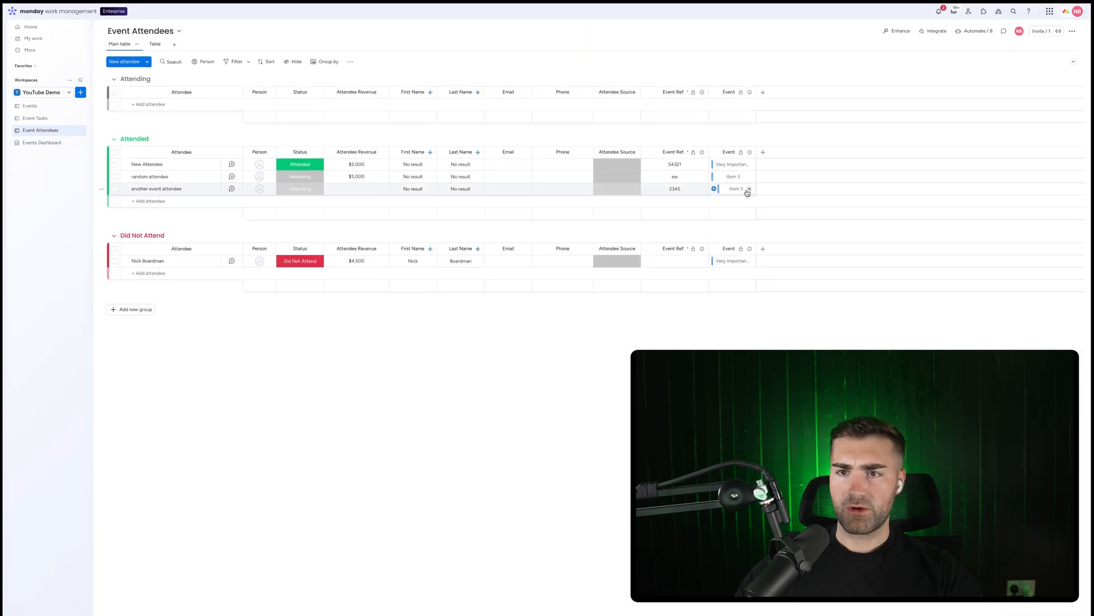
click(749, 189)
click(734, 188)
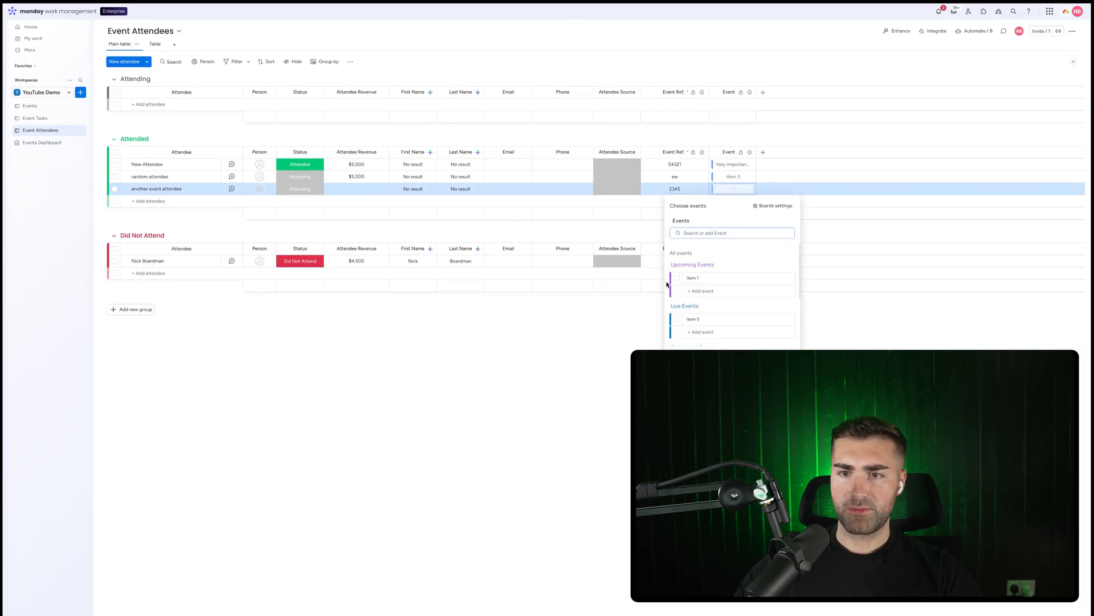
click(678, 278)
click(538, 226)
Set the new attendee's Attendee Revenue to $12,000
click(349, 189)
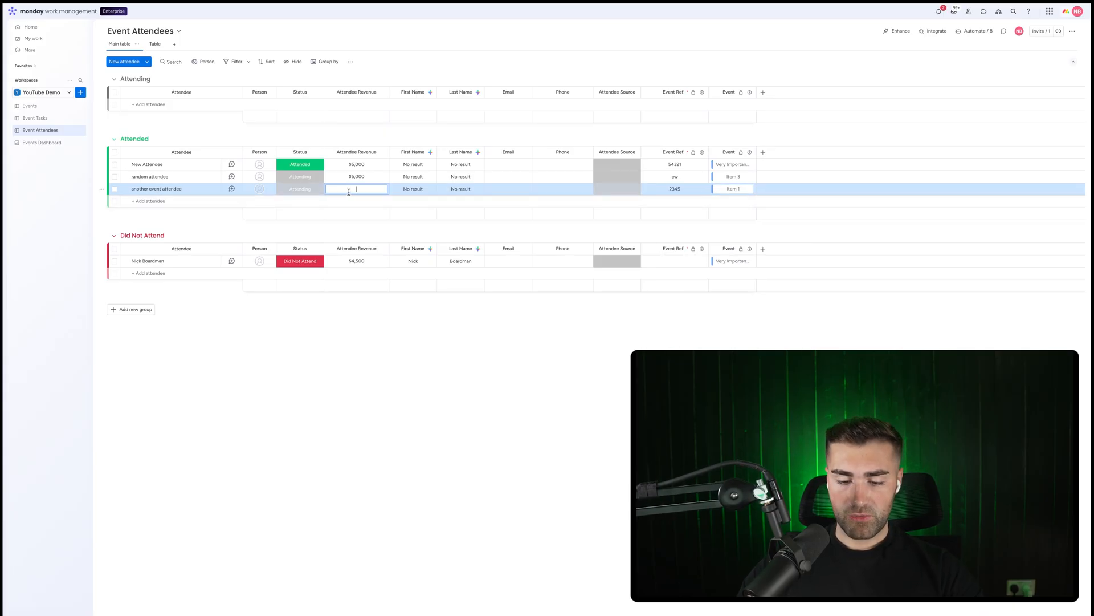
text(12,000)
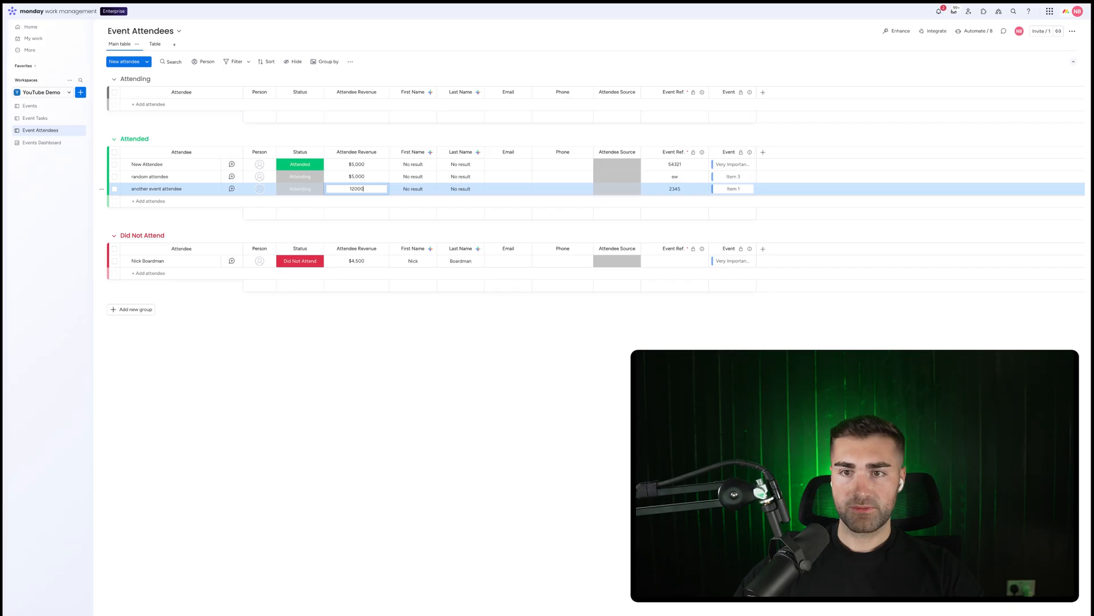
key(Return)
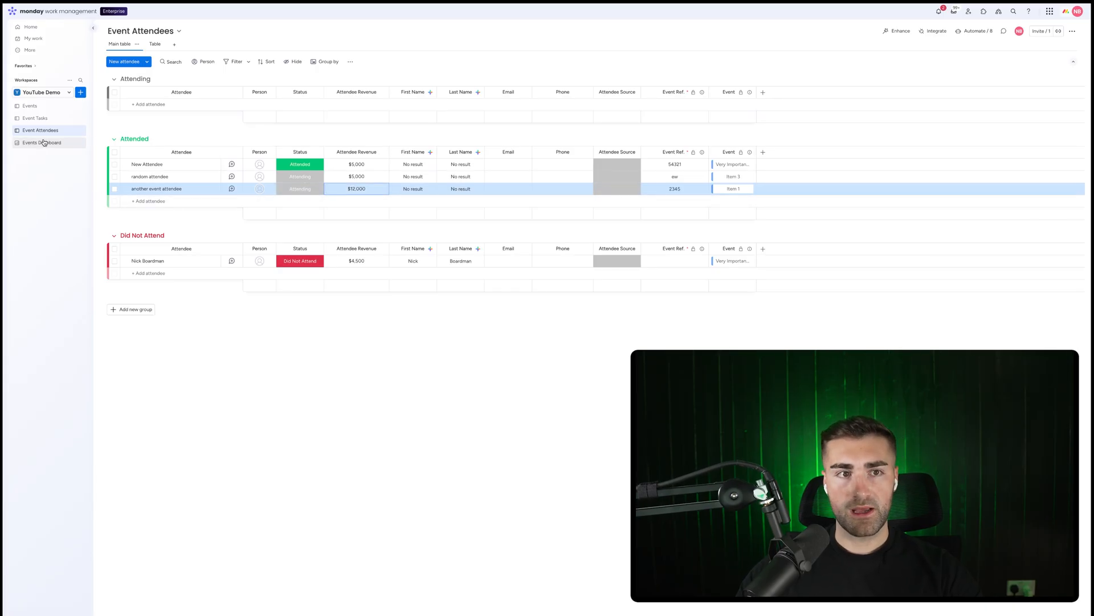
On the Events board, set Item 1's Event Cost to 2,000
click(35, 108)
scroll(749, 217, right, 3)
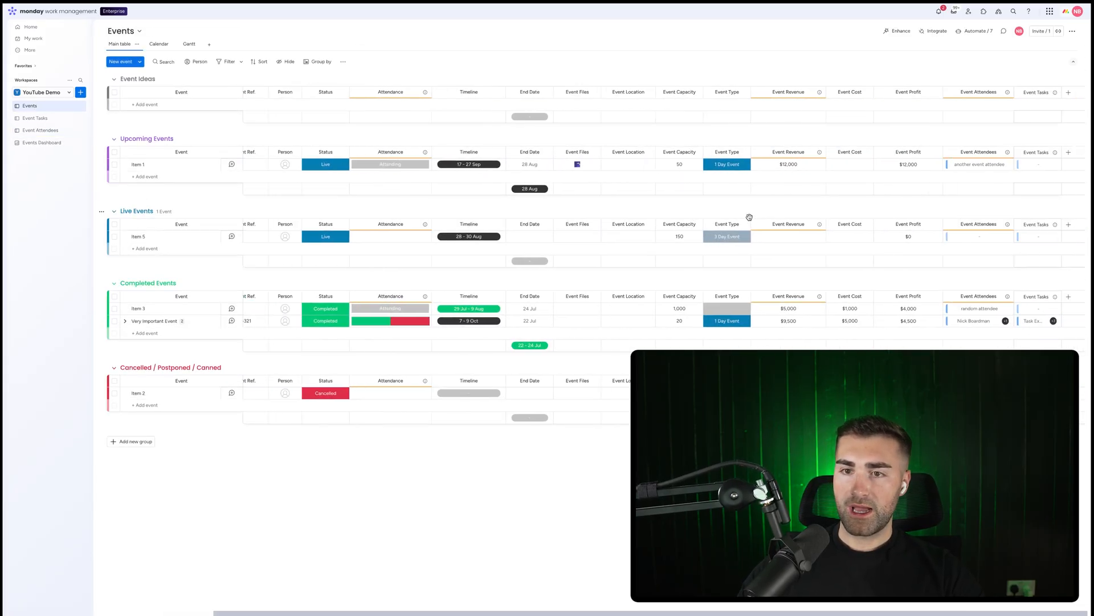
click(846, 166)
text(2,000)
key(Return)
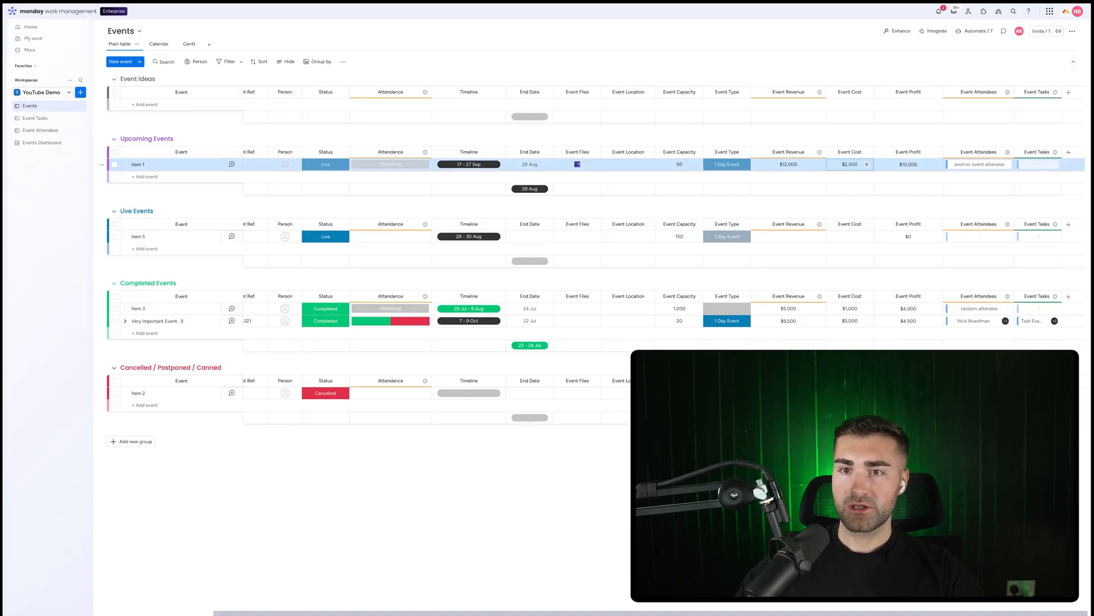
On the Events Dashboard, restrict the Profit By Event Per Month chart to the Completed Events group only
click(35, 144)
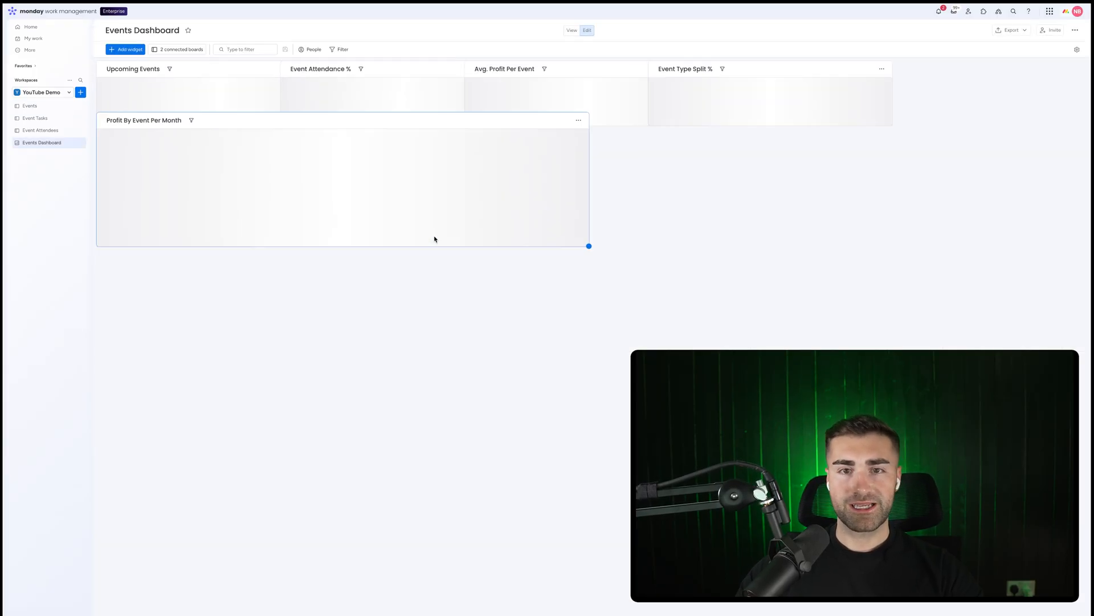
mouse_move(506, 208)
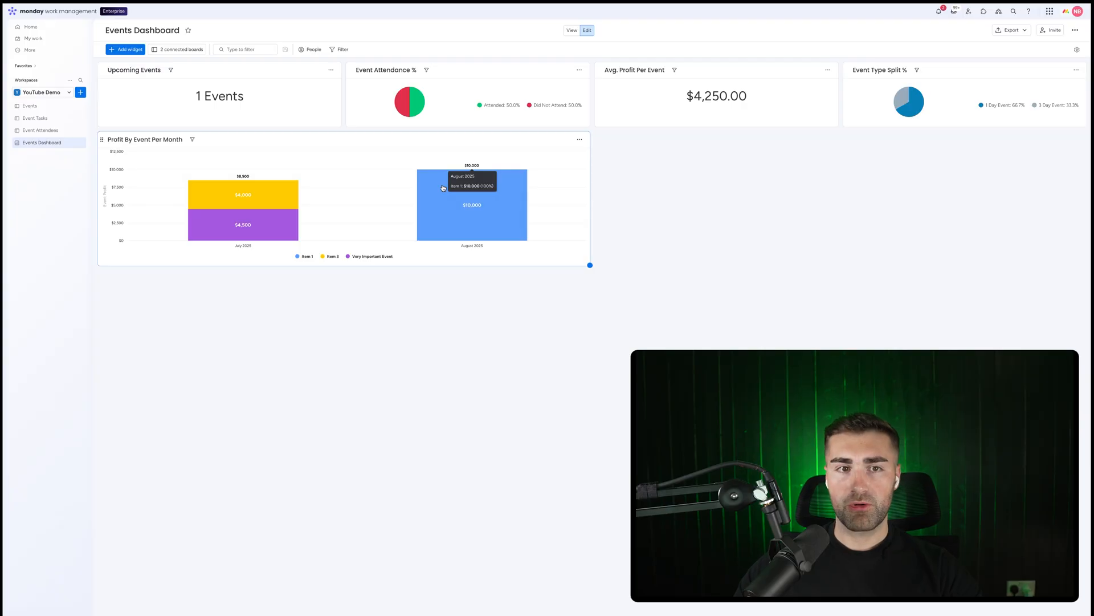
click(582, 141)
click(597, 166)
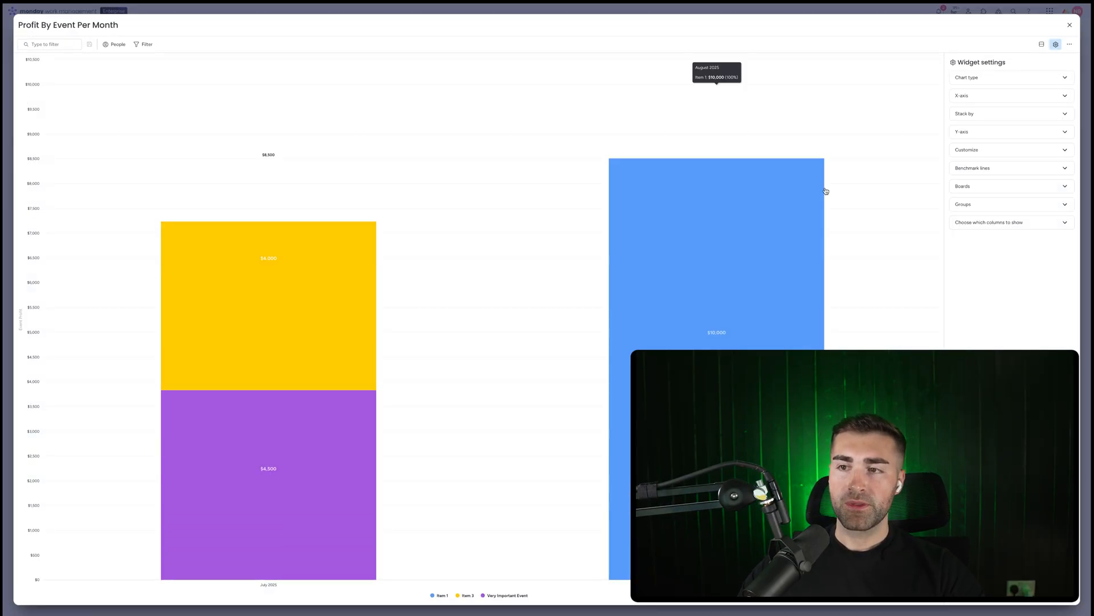
click(959, 202)
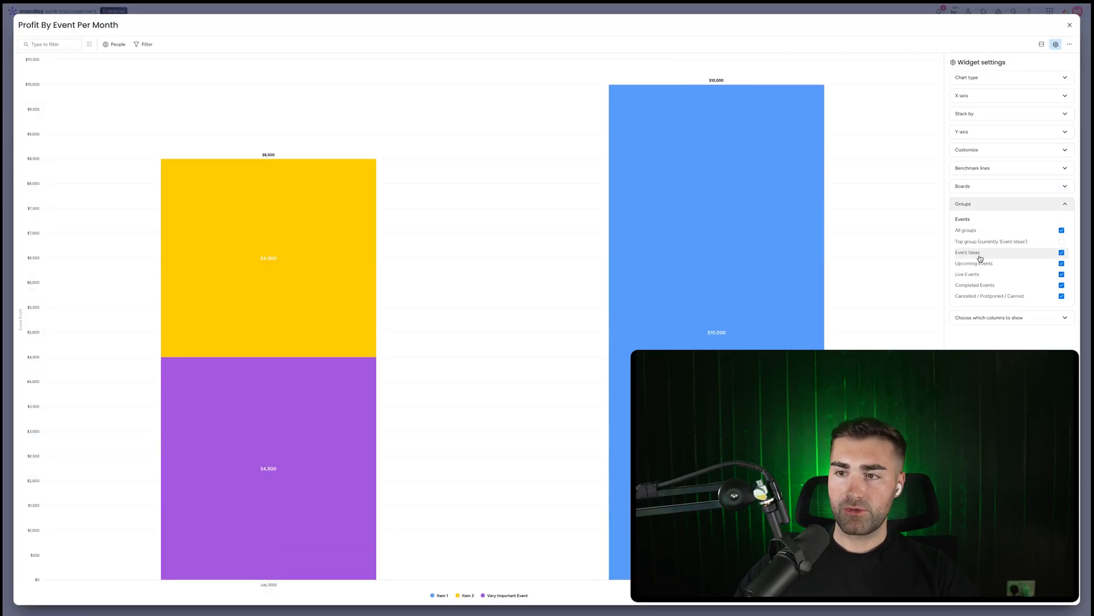
click(989, 253)
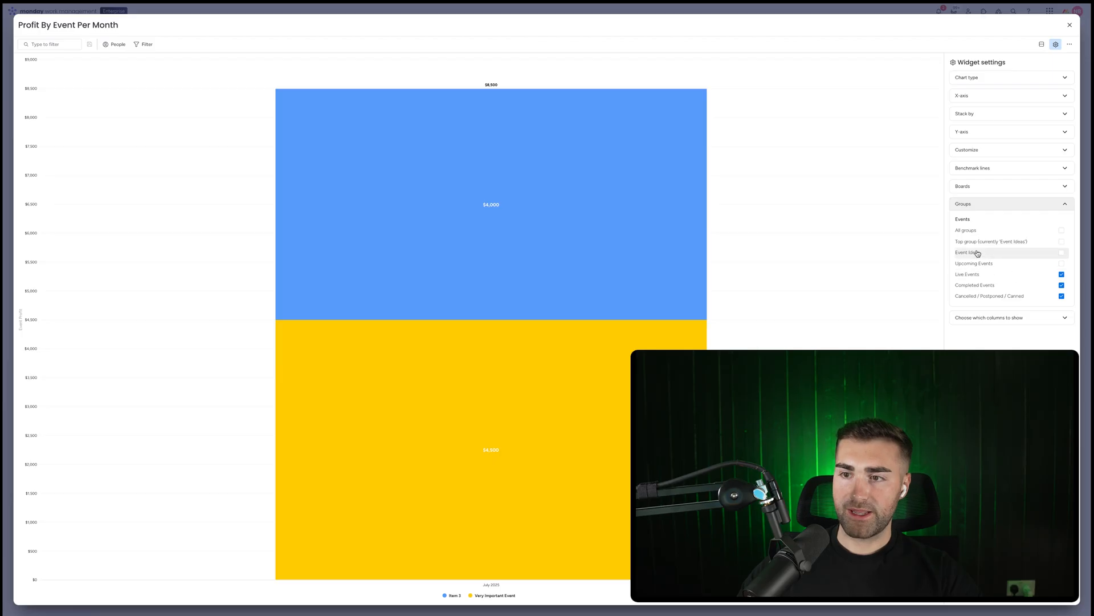
click(989, 296)
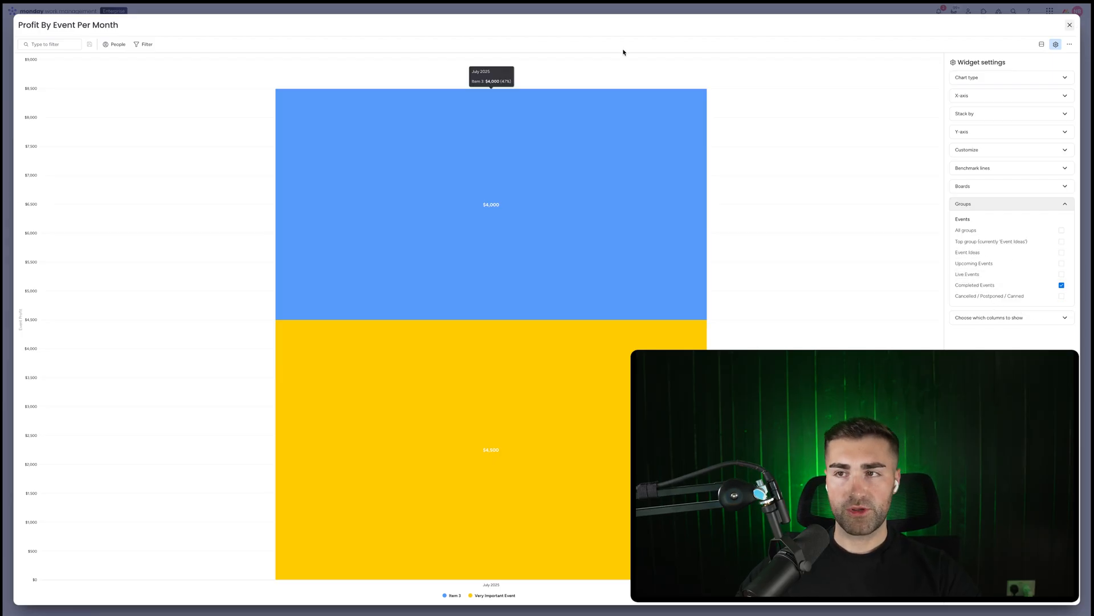
click(1070, 25)
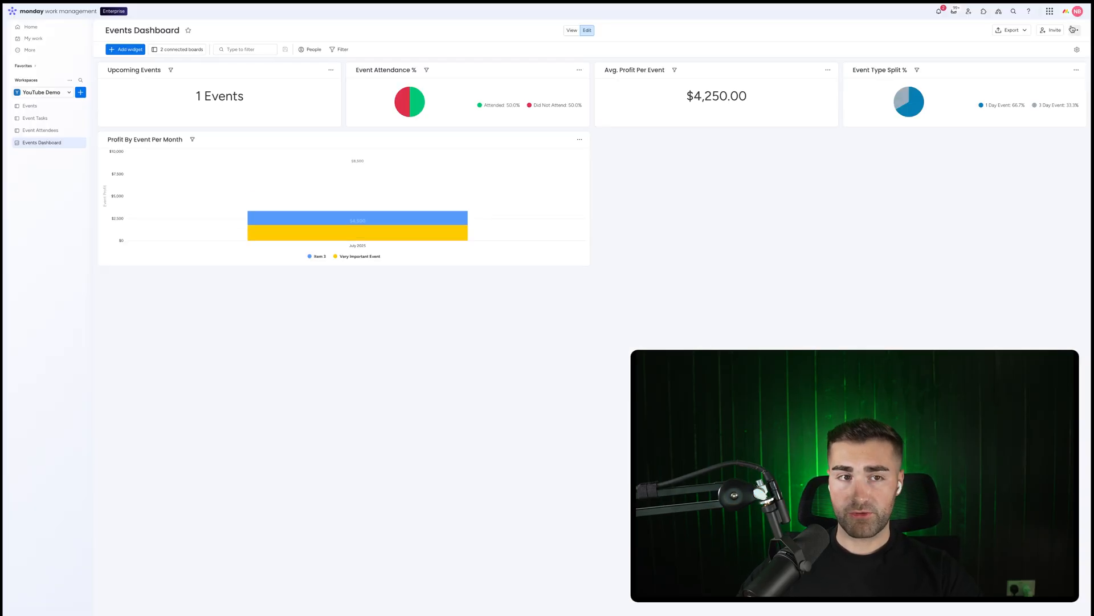
On the Events board, set Item 1's Status to Completed
click(30, 106)
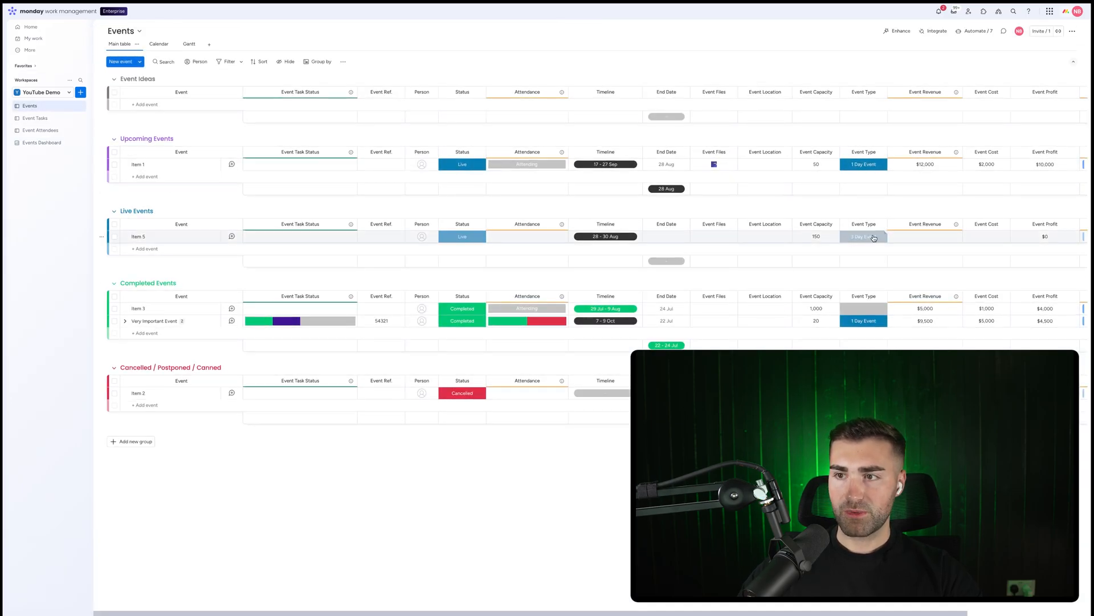
click(459, 165)
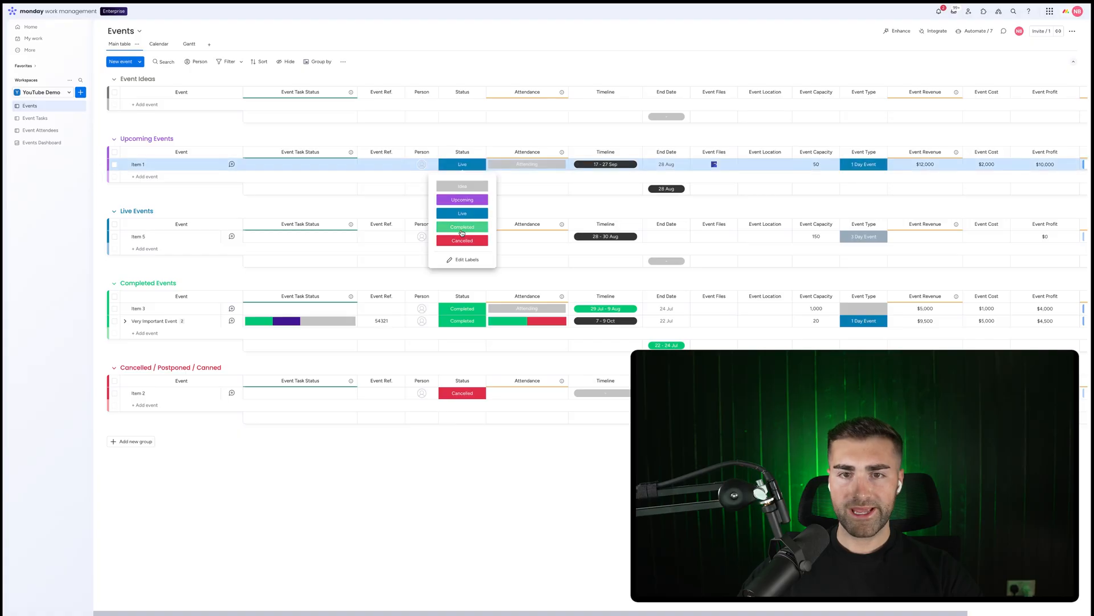
click(462, 227)
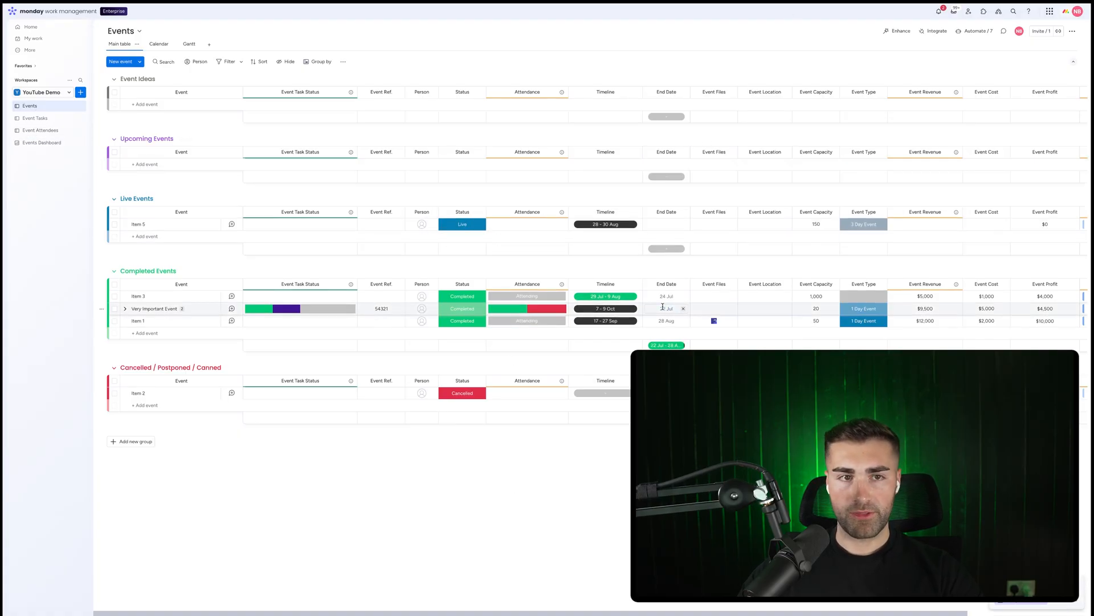
Enable Expanded Stack Mode in the Profit By Event Per Month chart's stack settings
click(39, 143)
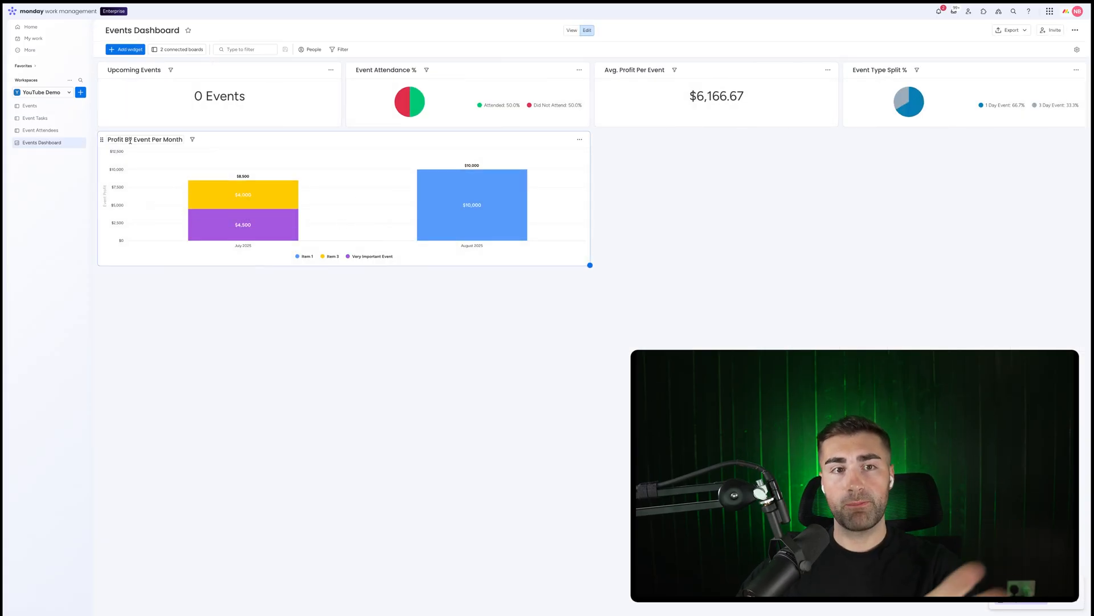
click(580, 140)
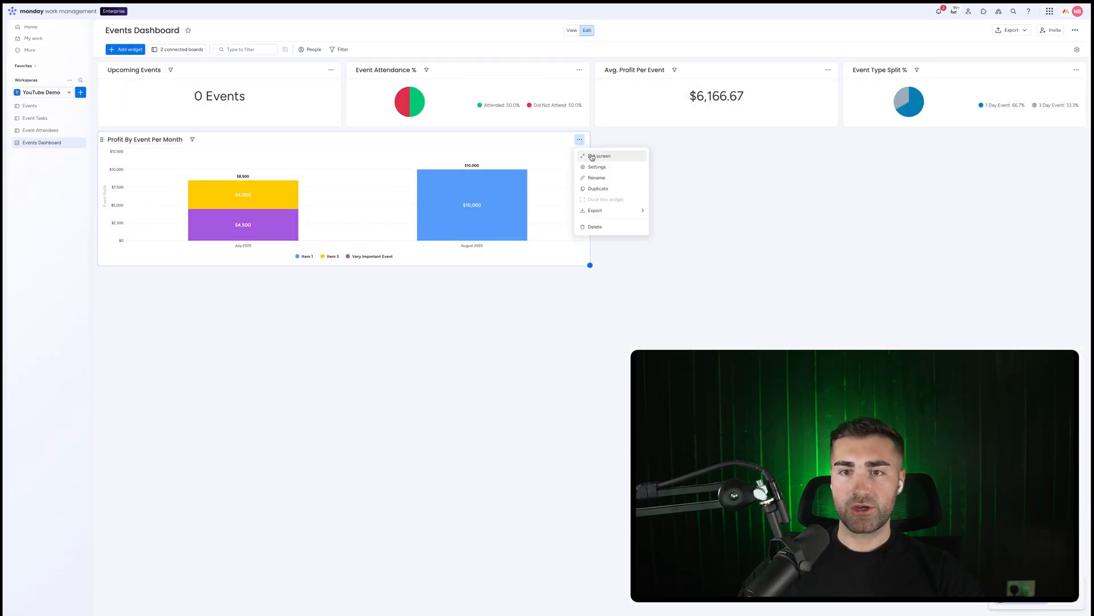
click(590, 170)
click(984, 117)
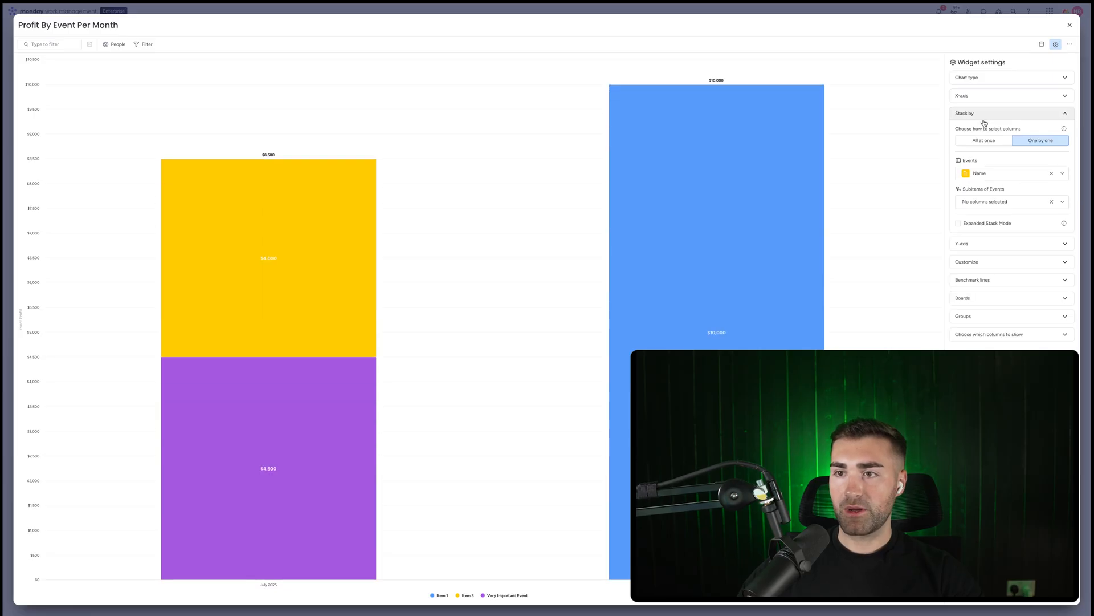
click(981, 224)
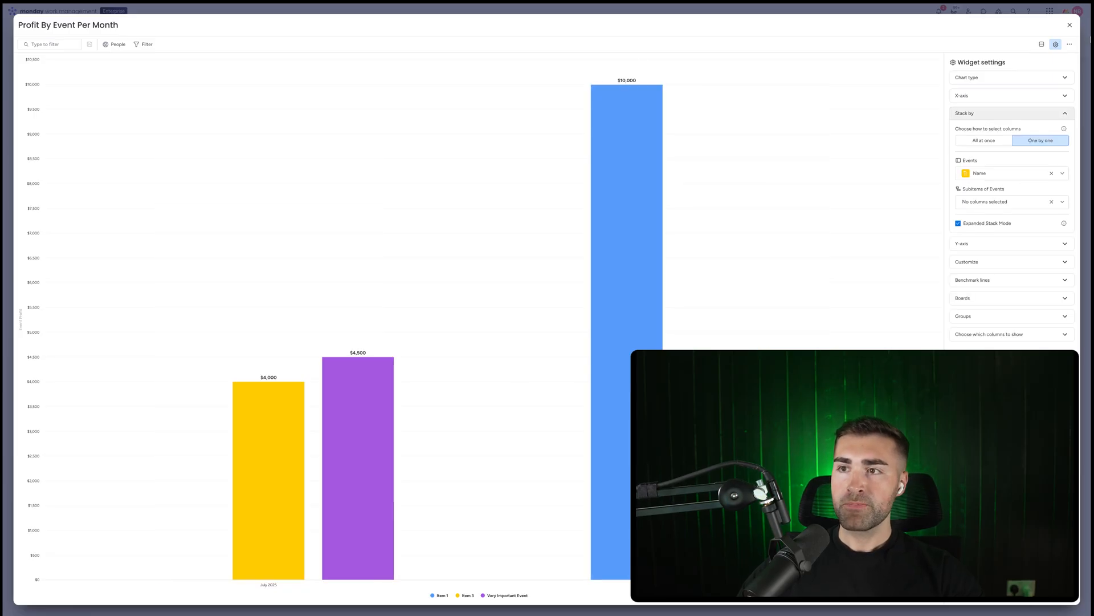
click(1070, 26)
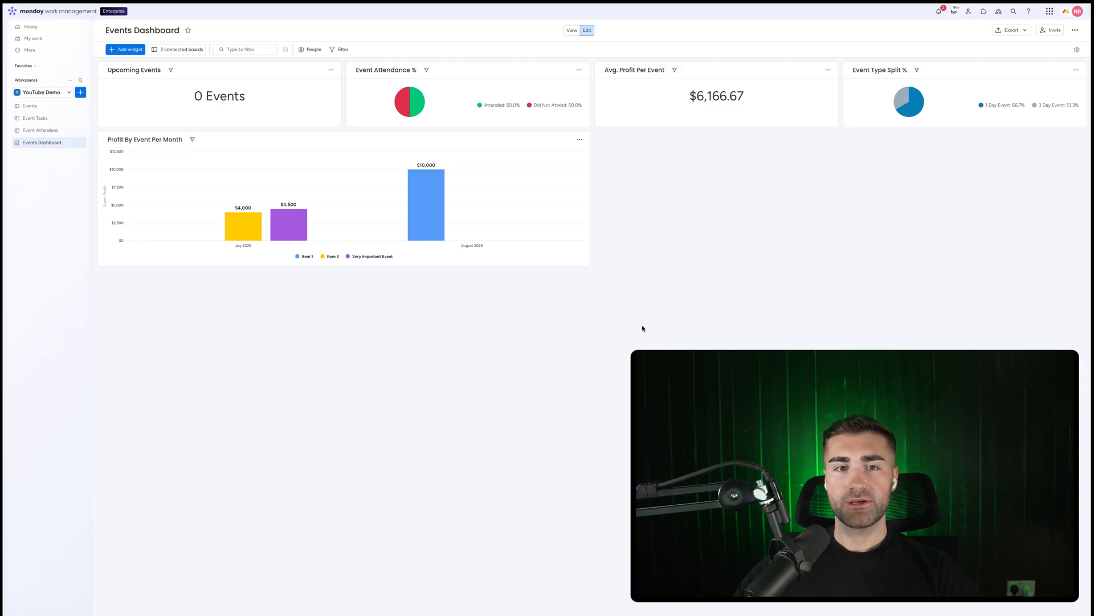
Add a new chart widget to the dashboard and title it Event Attendance By Event
click(126, 49)
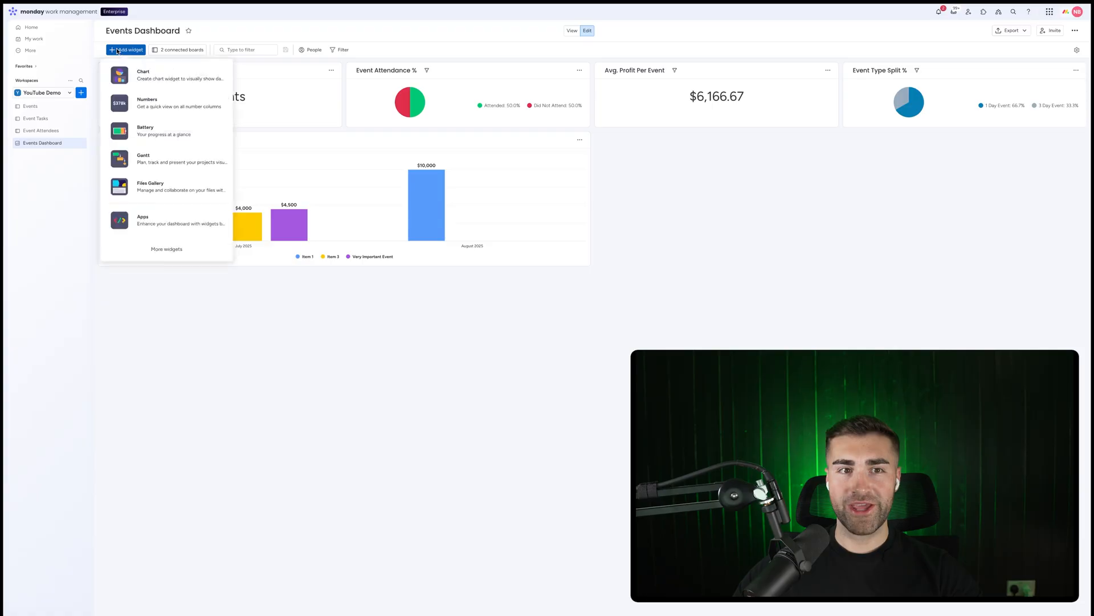
click(142, 73)
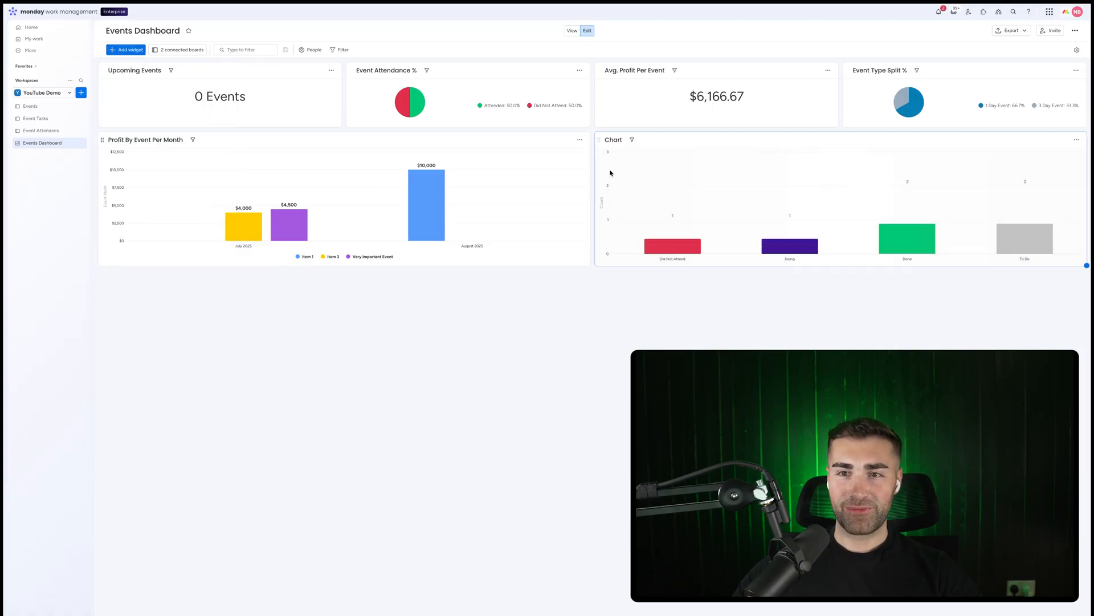
click(613, 139)
text(Event )
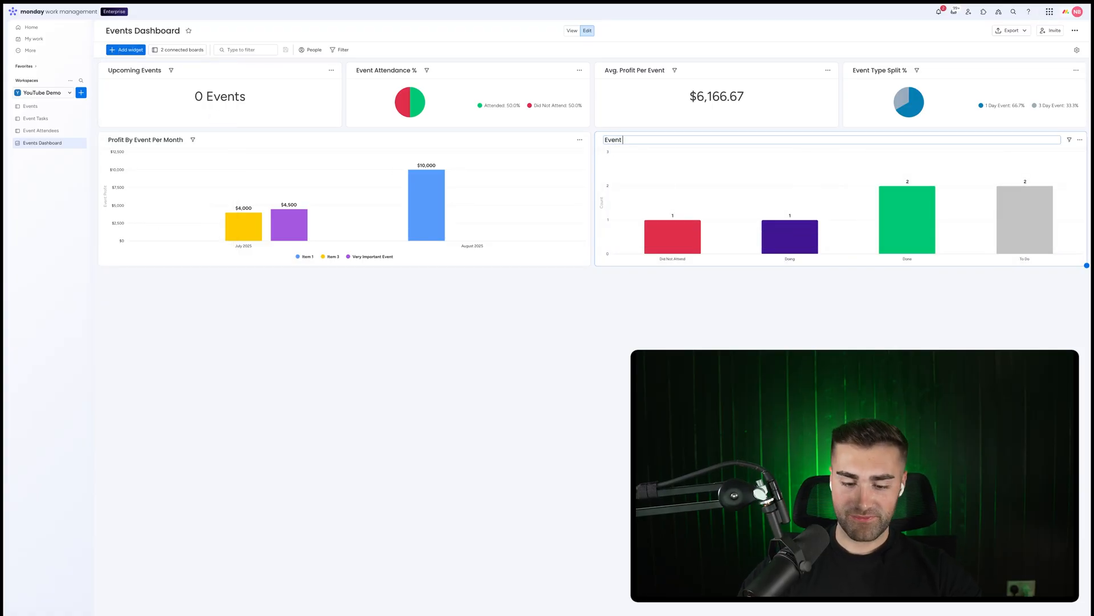
text(Attendance By Event)
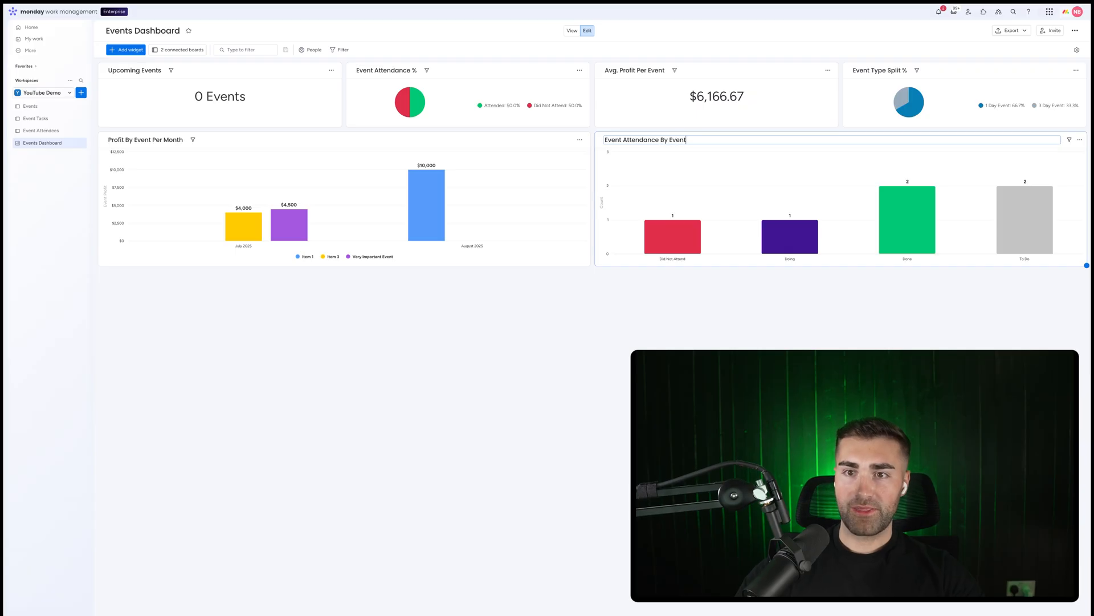
key(Return)
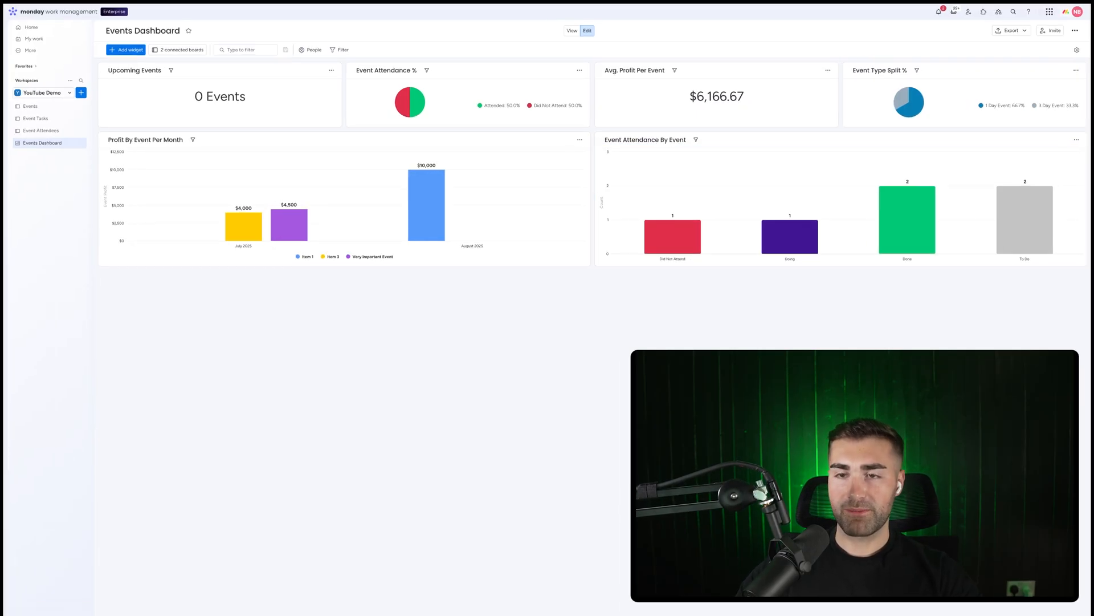
click(675, 139)
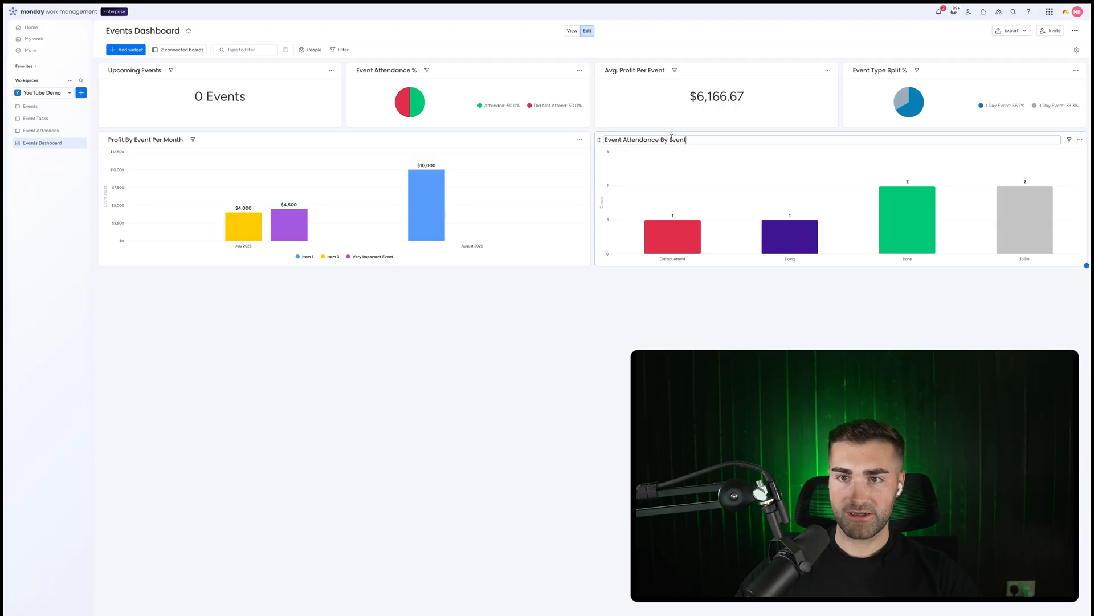
Extend the new chart's title to Event Attendance By Event Per Month
text(Per Month)
key(Return)
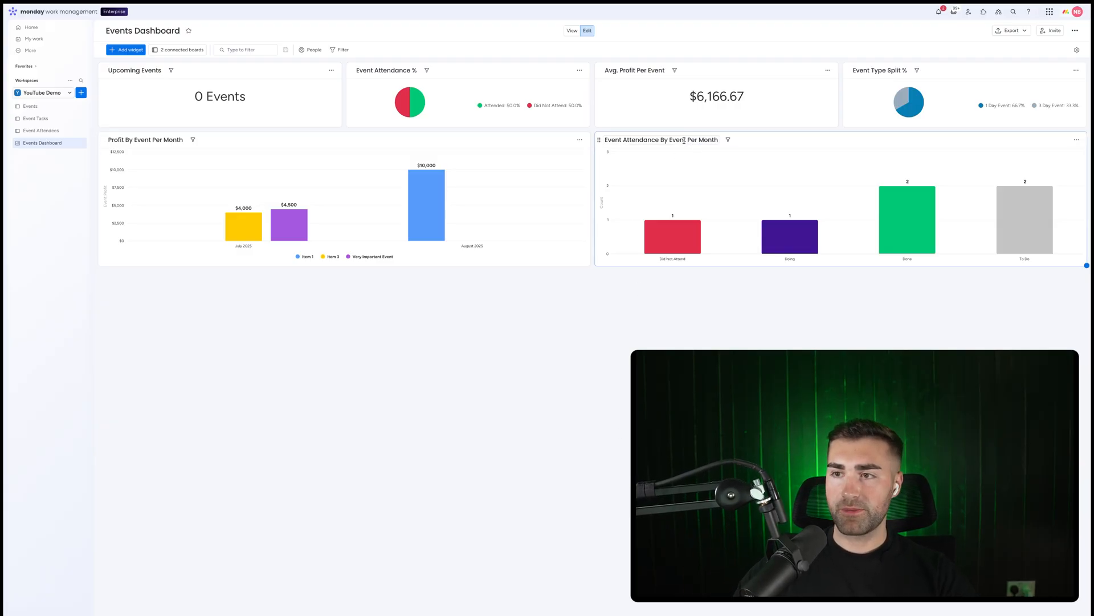
Open the chart's widget settings and set the X-axis to choose columns one by one per board
click(1077, 142)
click(1052, 164)
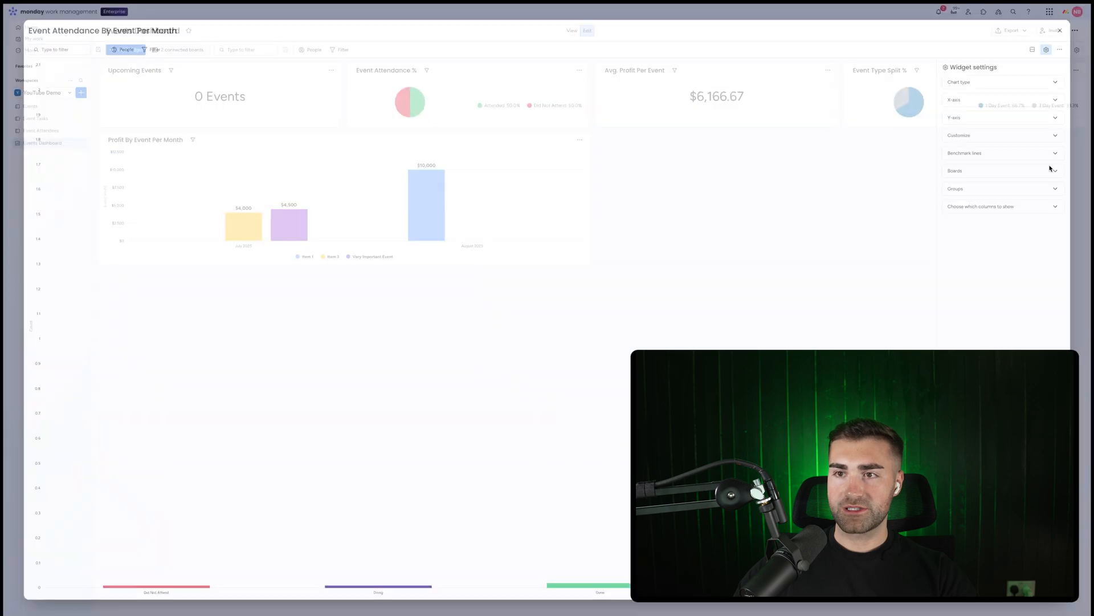
click(987, 97)
click(1040, 113)
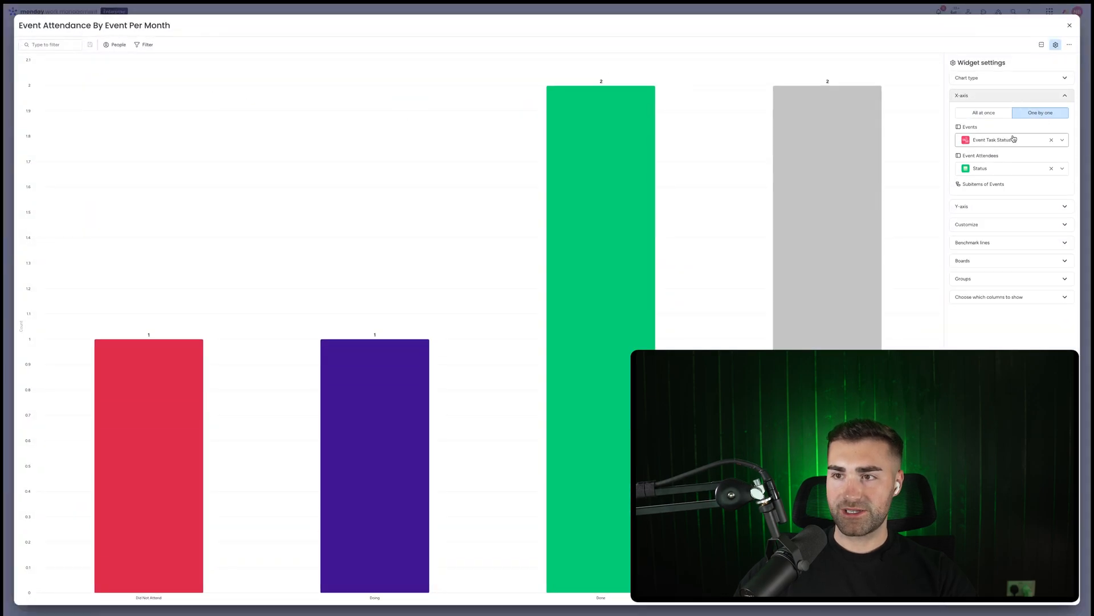
click(1012, 139)
click(1016, 137)
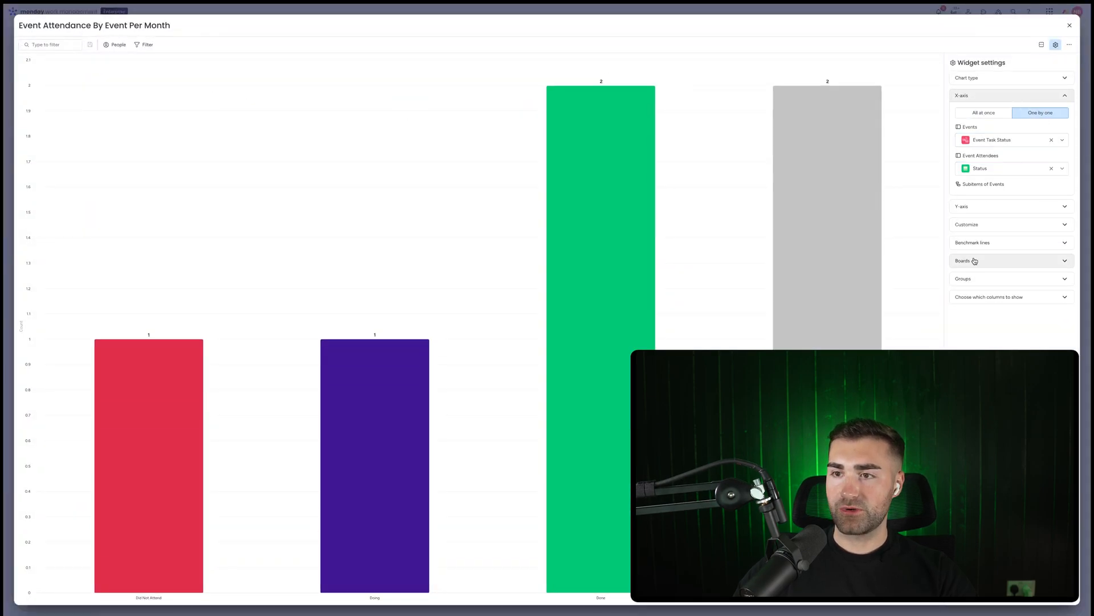
Limit the chart to the Events board and set its X-axis column to End Date
click(1014, 260)
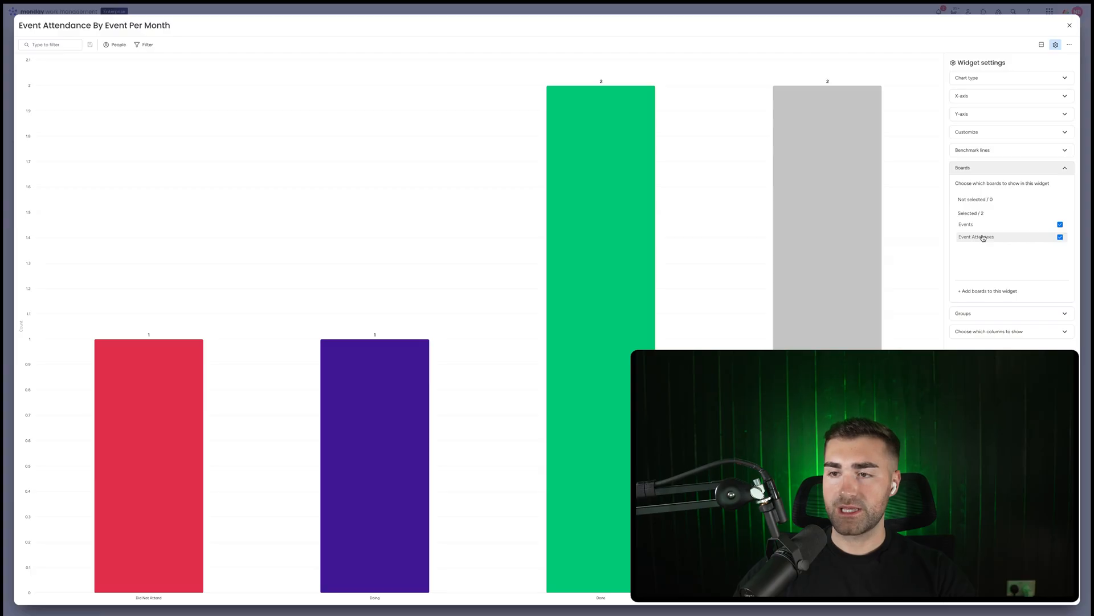
click(983, 238)
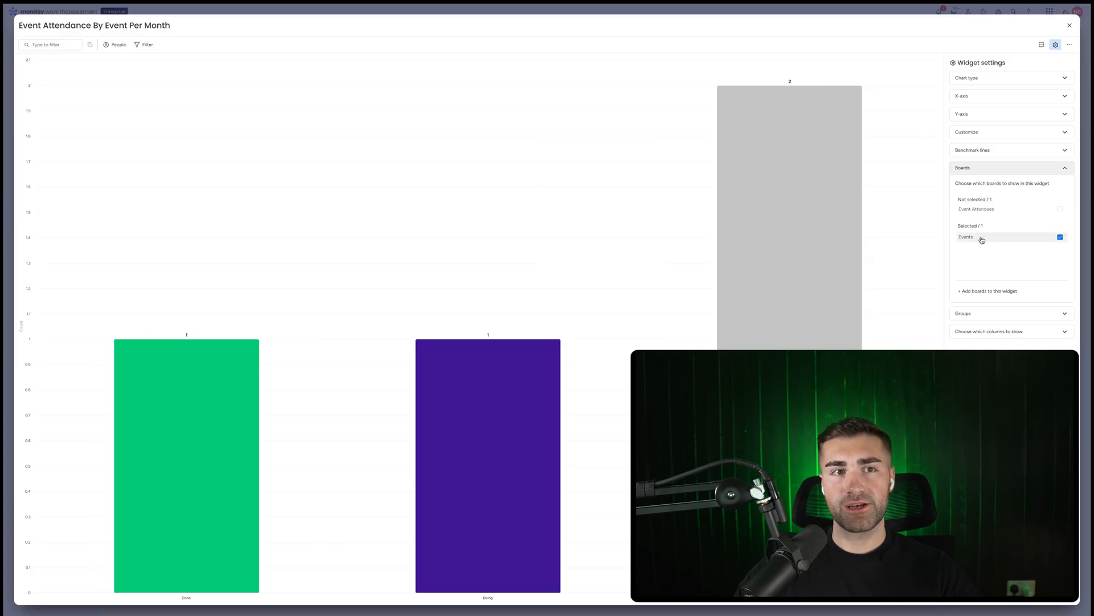
click(989, 95)
click(1014, 141)
scroll(998, 199, down, 5)
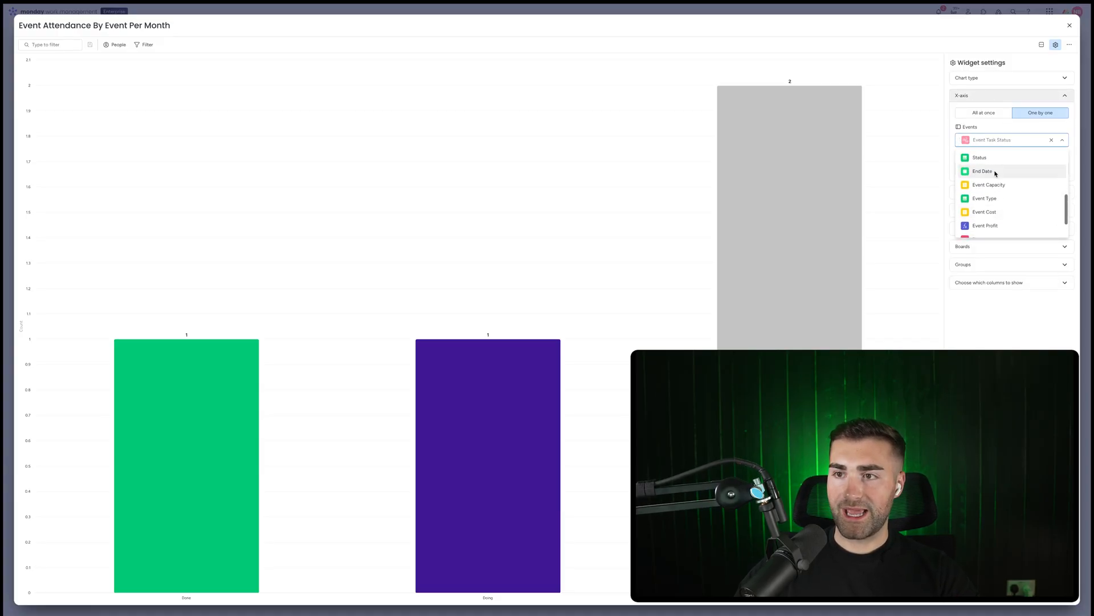
click(991, 170)
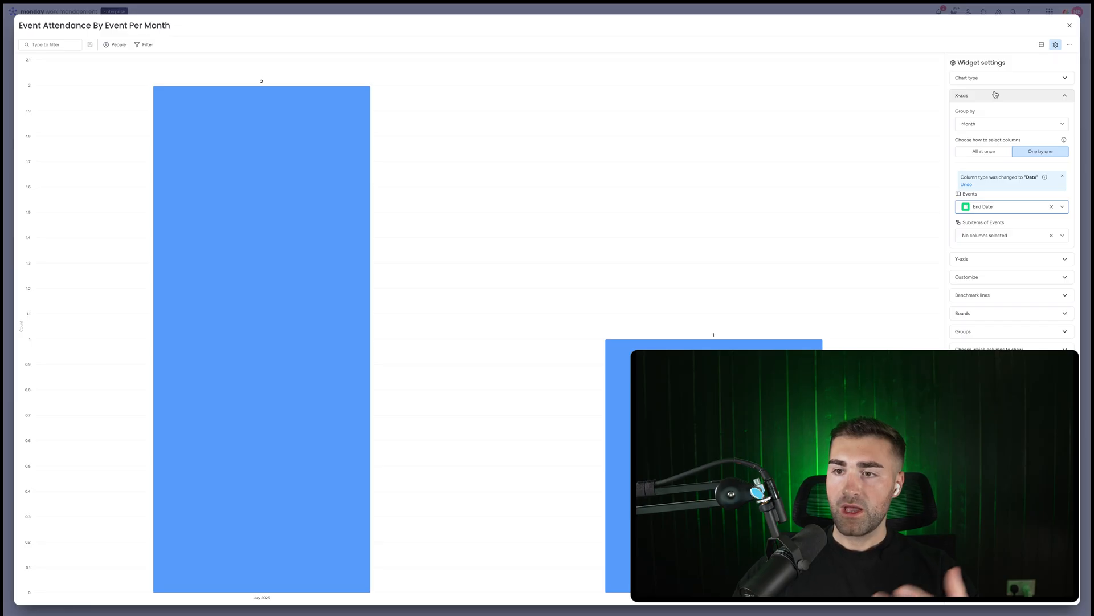
Restrict the chart to the Completed Events group only
click(984, 332)
click(974, 278)
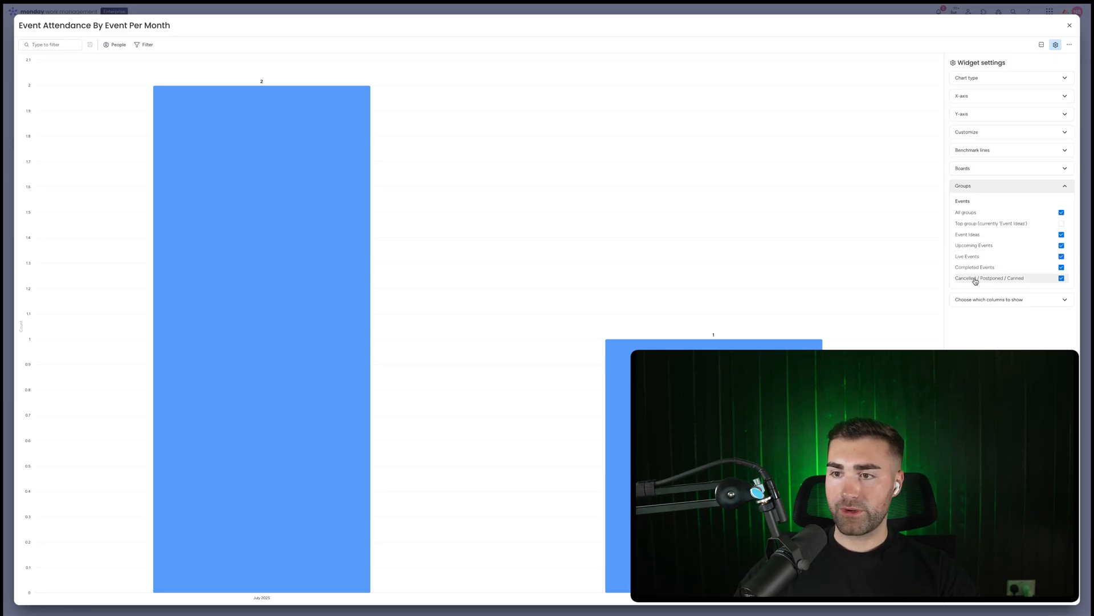
click(970, 256)
click(971, 246)
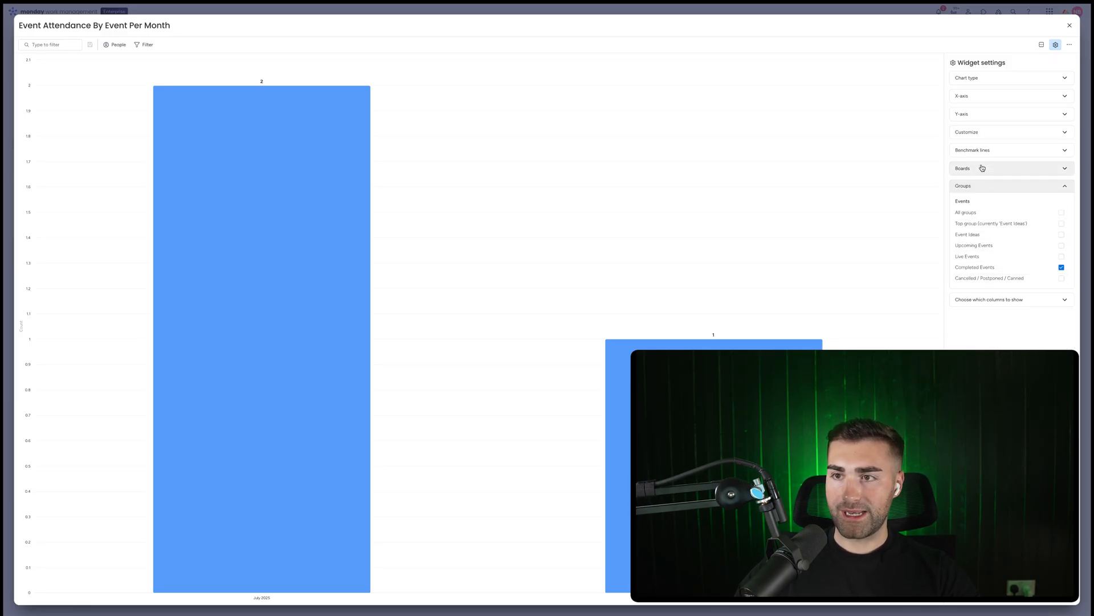
Change the chart type to Stacked Bar
click(981, 96)
click(1042, 77)
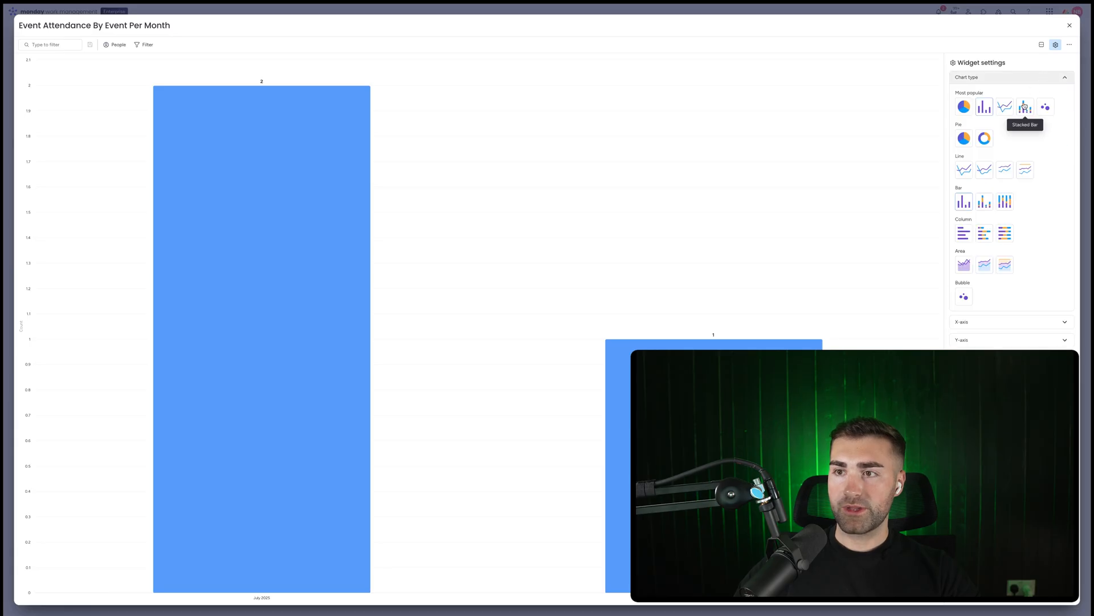
click(1016, 106)
click(1016, 79)
click(1017, 96)
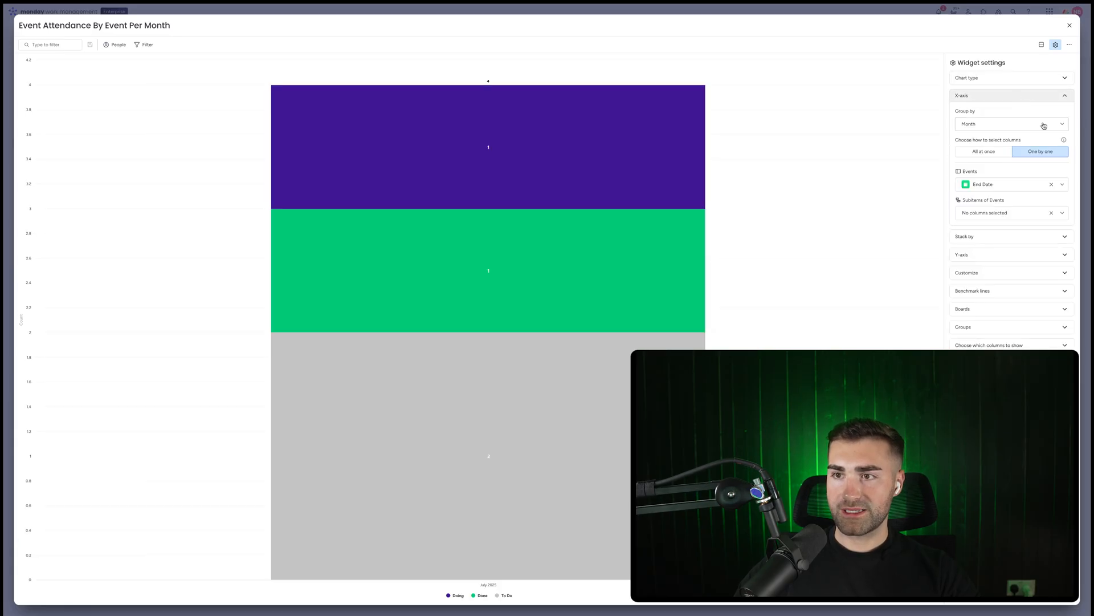
Stack the bars one by one by the Events board's Attendance column
click(1010, 95)
click(1019, 113)
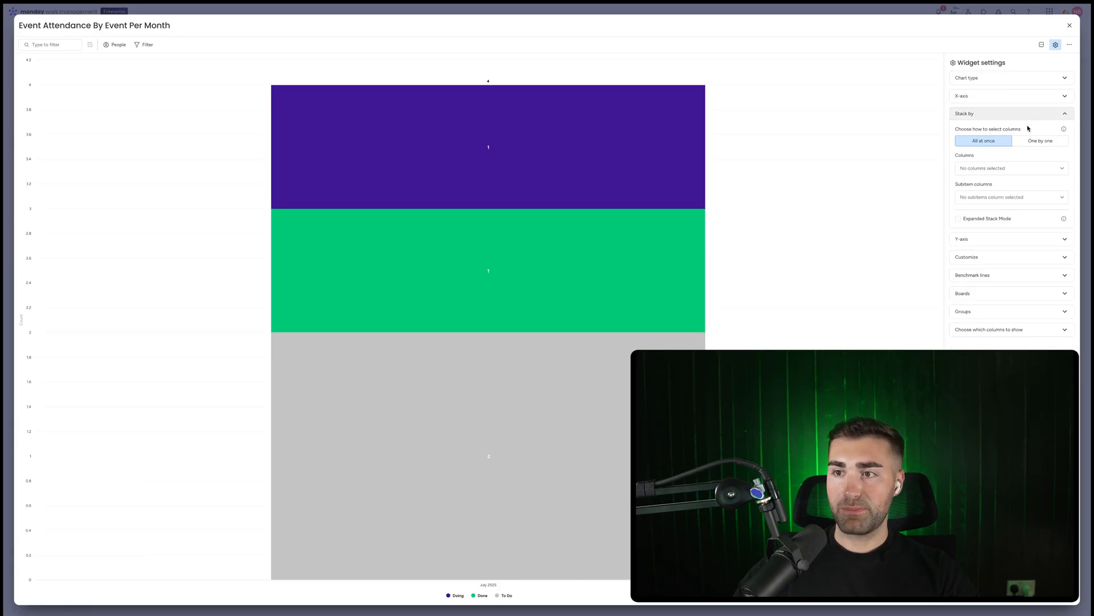
click(1040, 170)
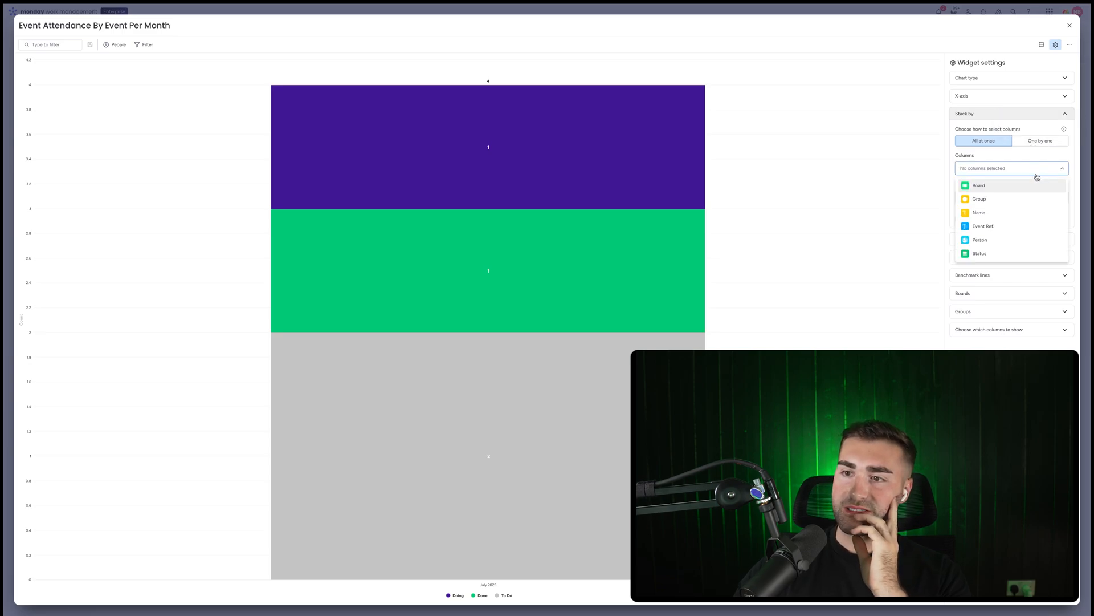
click(1040, 141)
click(1025, 173)
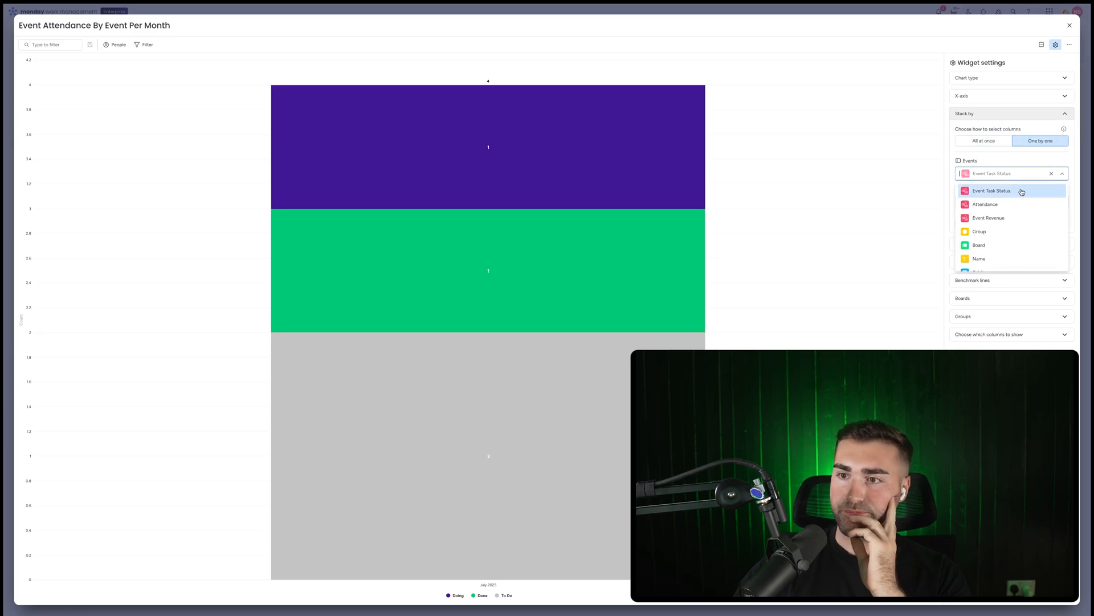
click(1021, 205)
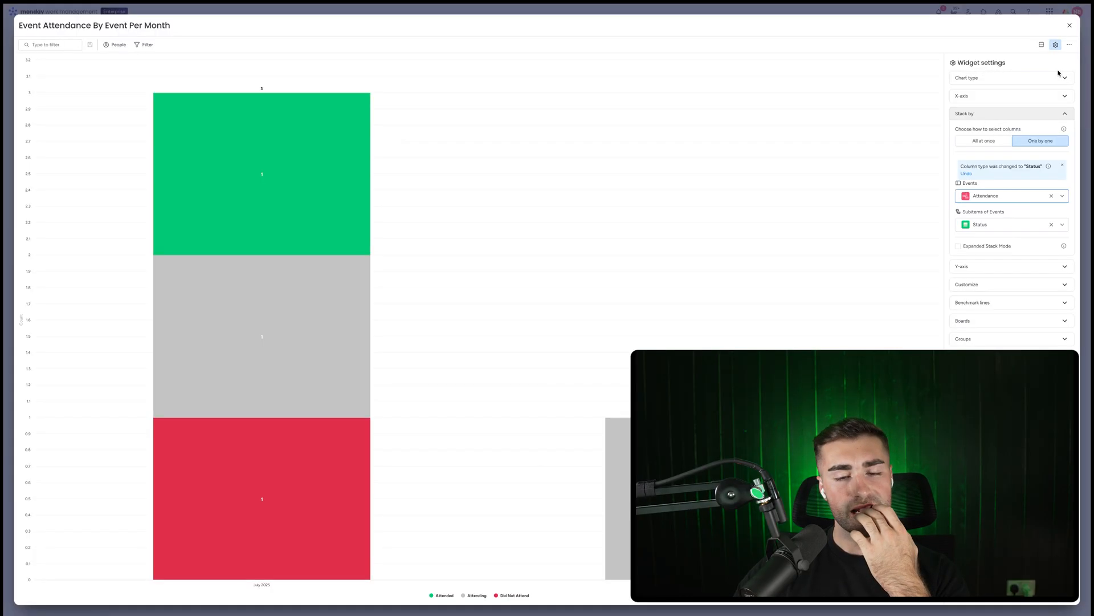
Switch the chart's data source to the Event Attendees board only
click(986, 321)
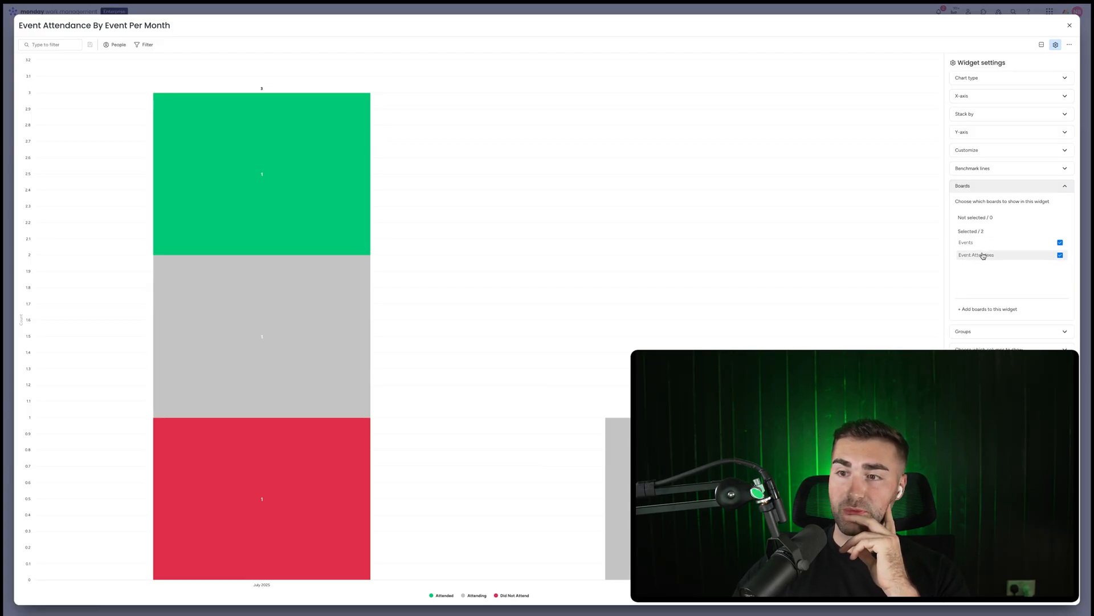
click(984, 243)
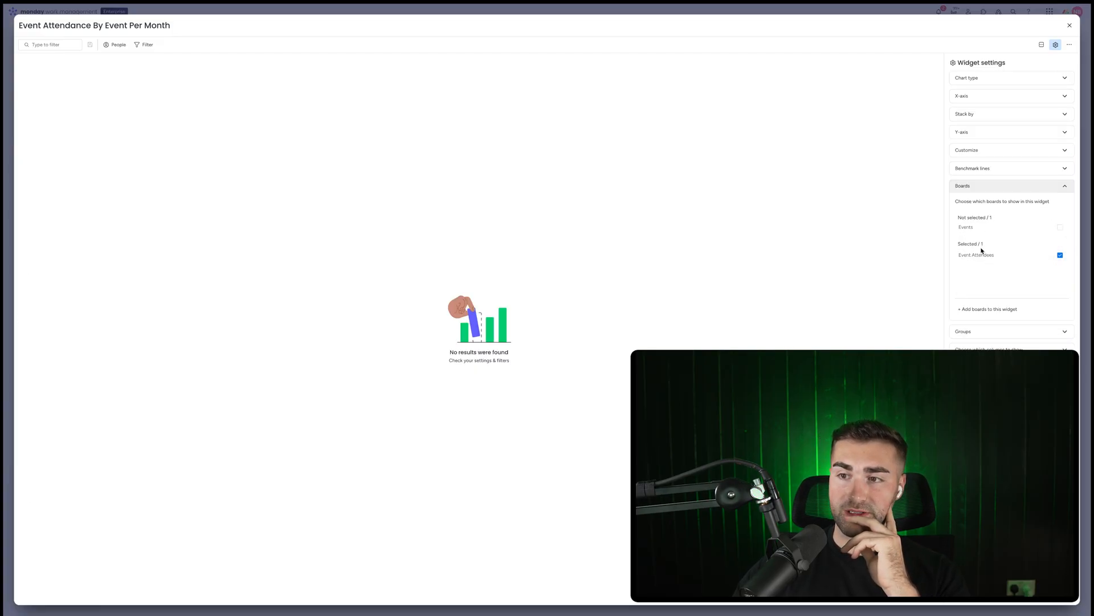
click(995, 80)
click(1012, 79)
click(1011, 96)
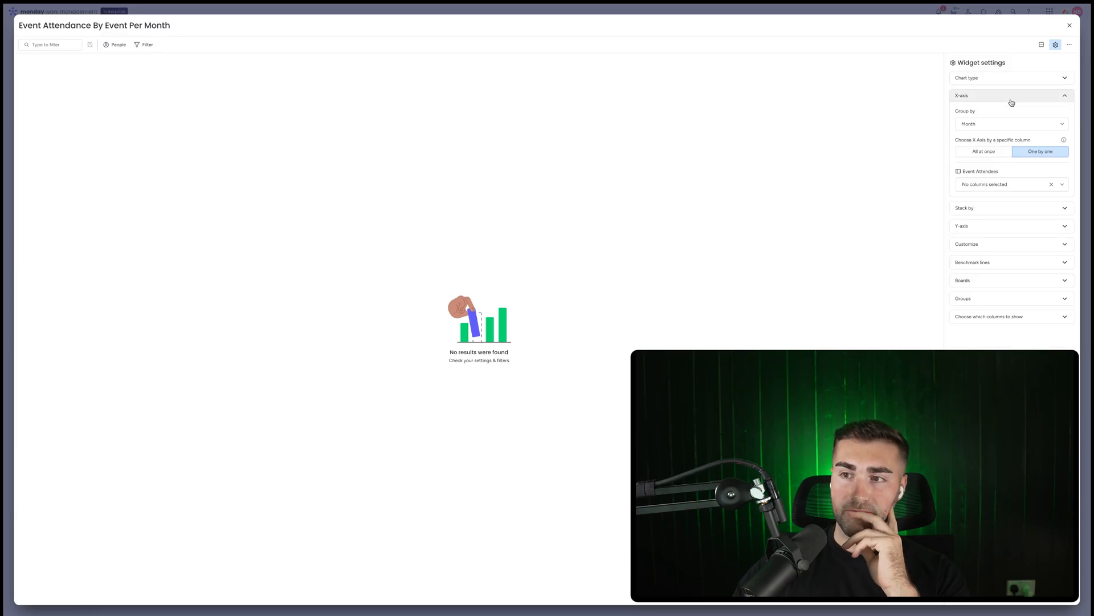
Set the stack-by column for the Event Attendees board to Status
click(1004, 185)
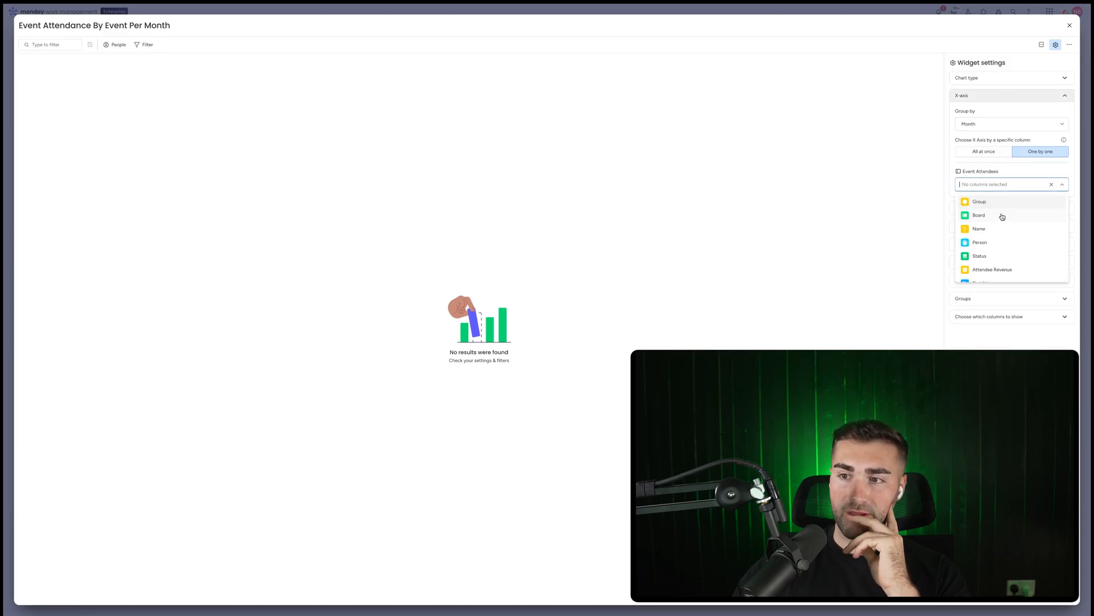
scroll(1002, 216, down, 3)
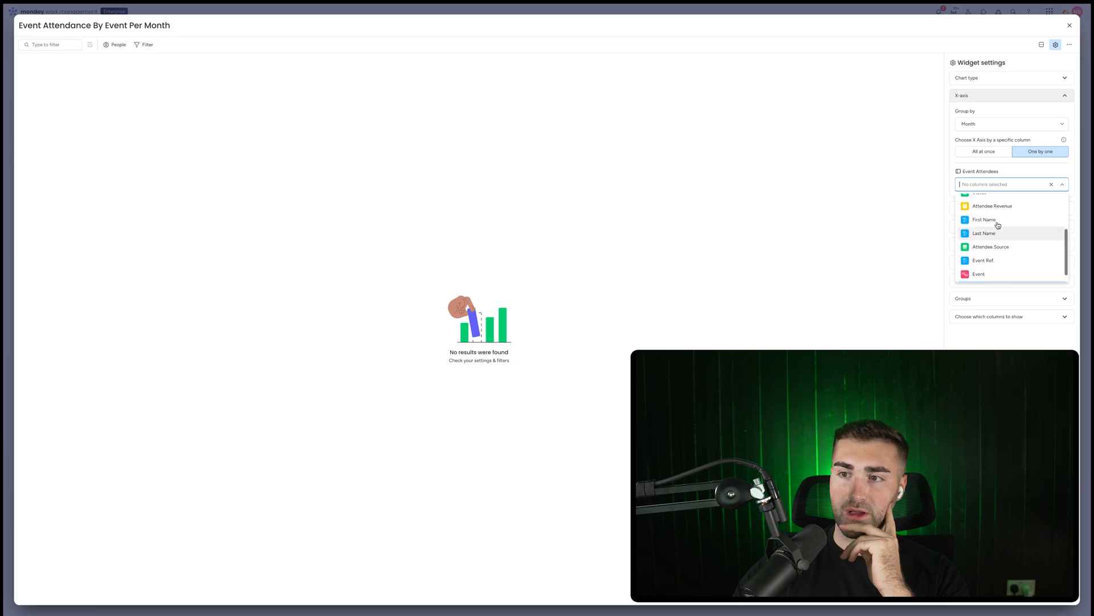
scroll(998, 225, up, 4)
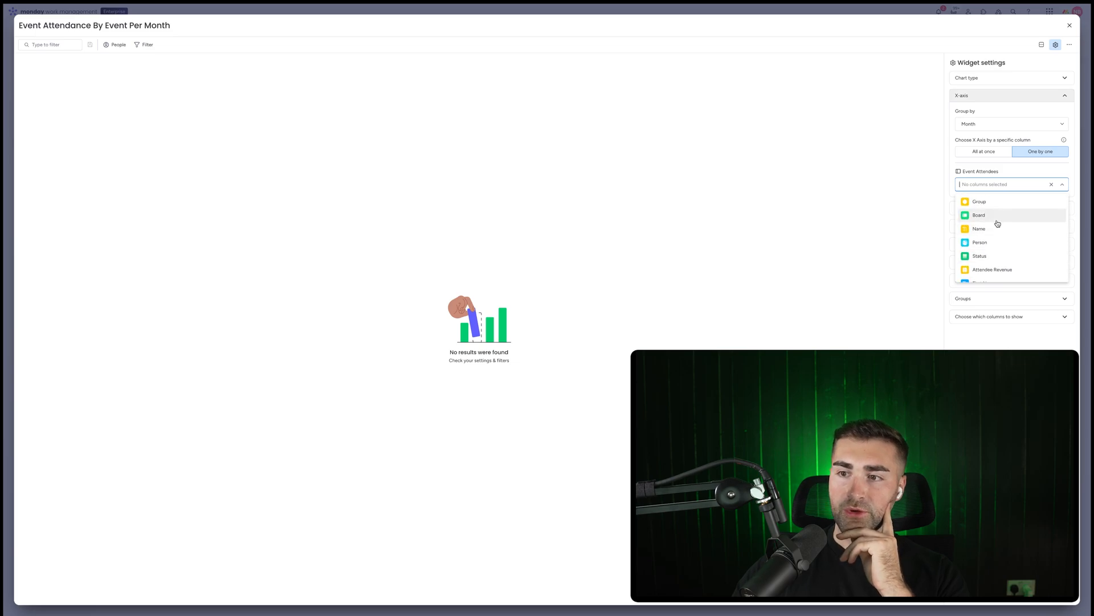
scroll(998, 224, down, 3)
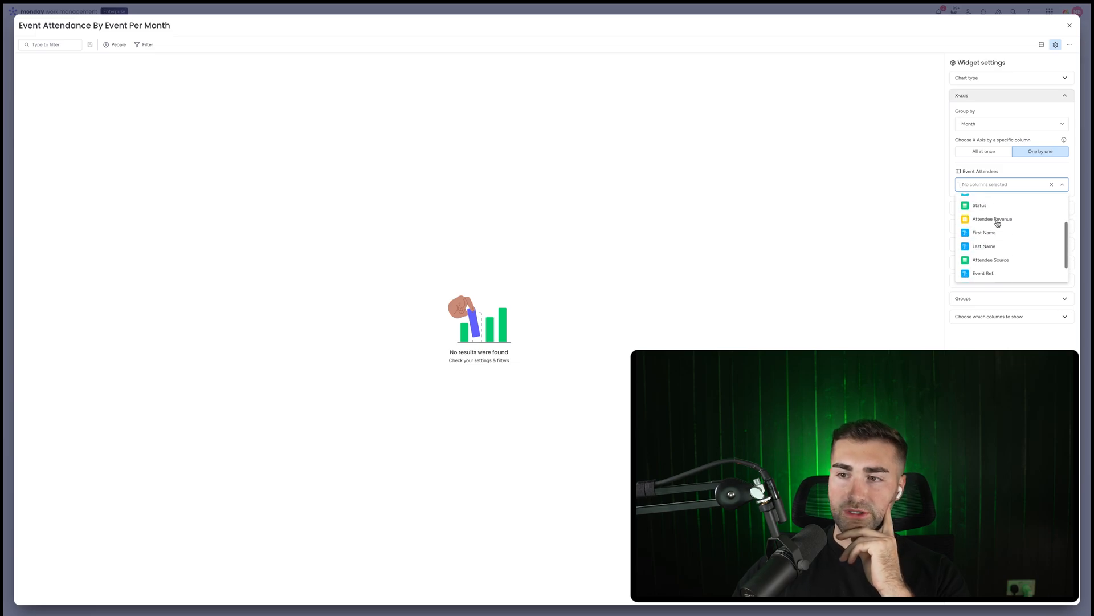
click(996, 98)
click(997, 113)
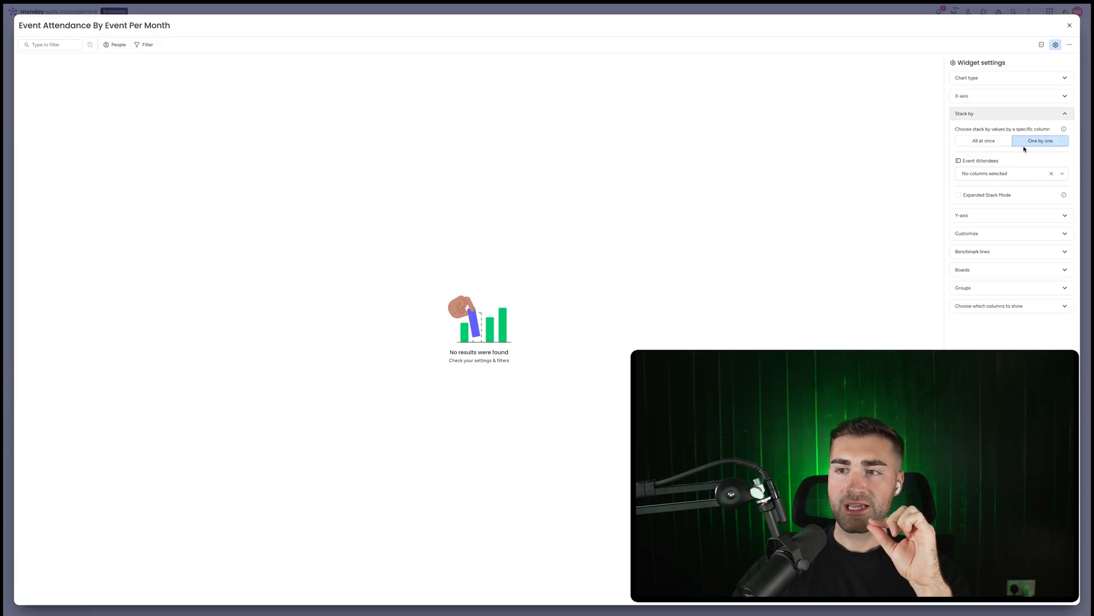
click(1017, 175)
click(1004, 191)
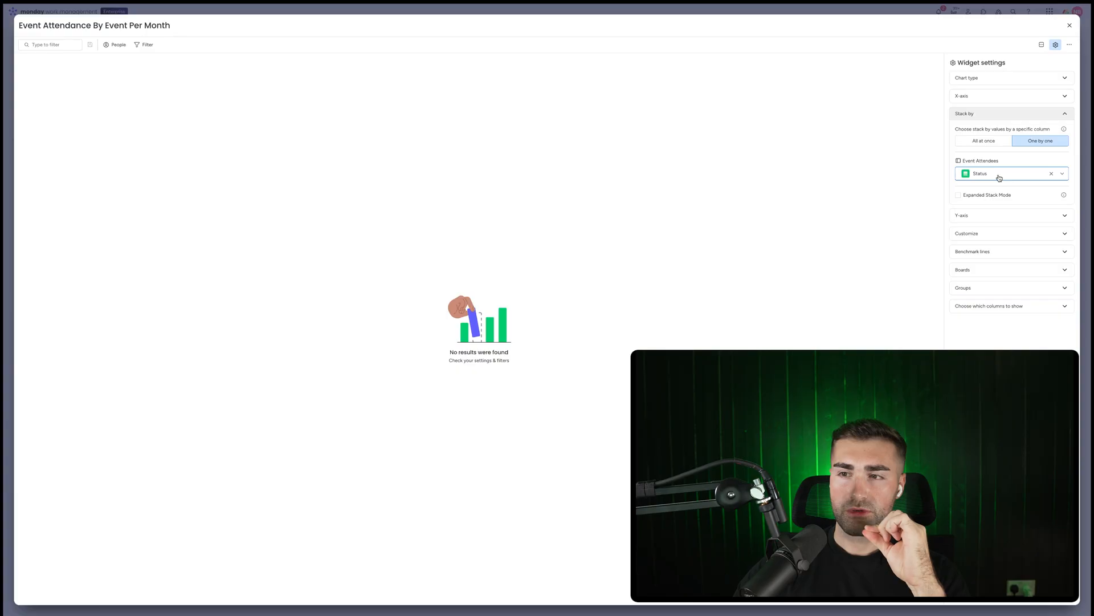
Set the X-axis column for the Event Attendees board to Event
click(997, 97)
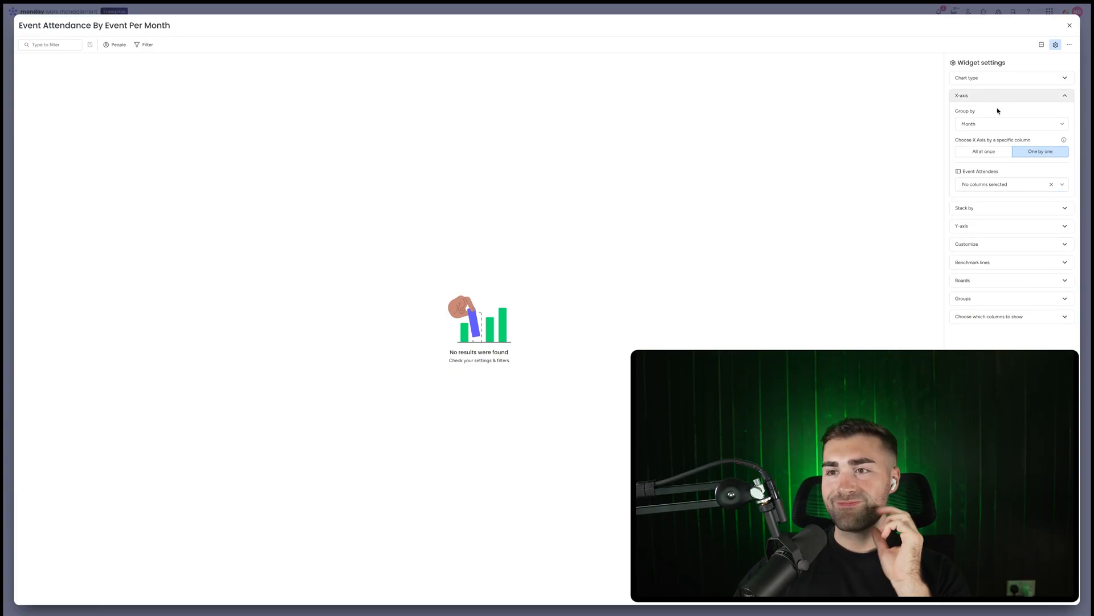
click(1005, 184)
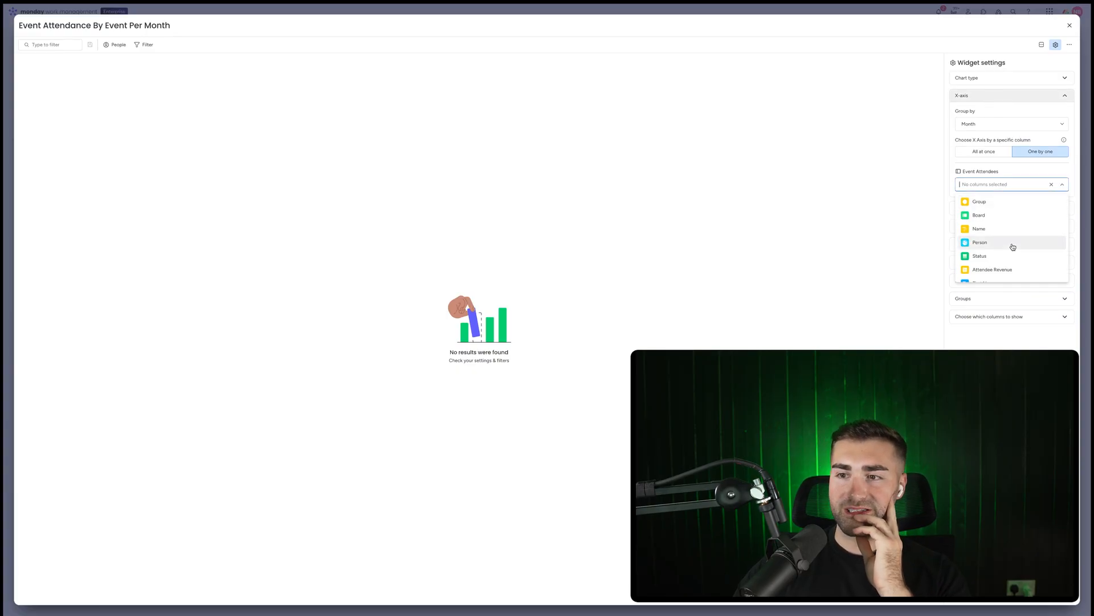
scroll(1012, 246, down, 2)
scroll(1013, 246, down, 1)
click(1003, 259)
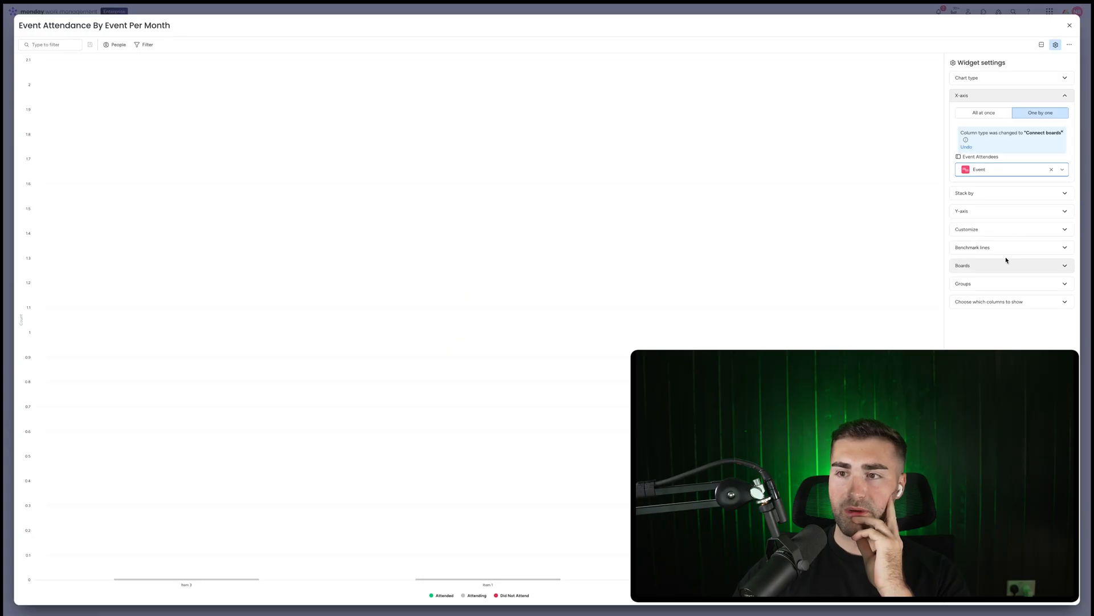
click(998, 94)
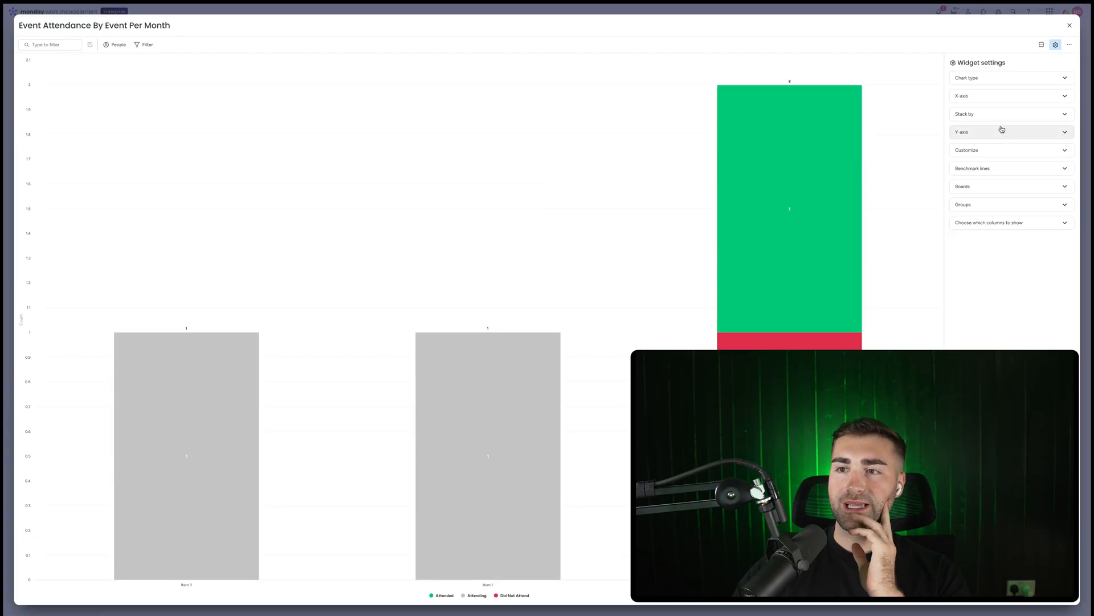
Set the Y-axis to one-by-one selection using Count items for the Event Attendees board
click(999, 115)
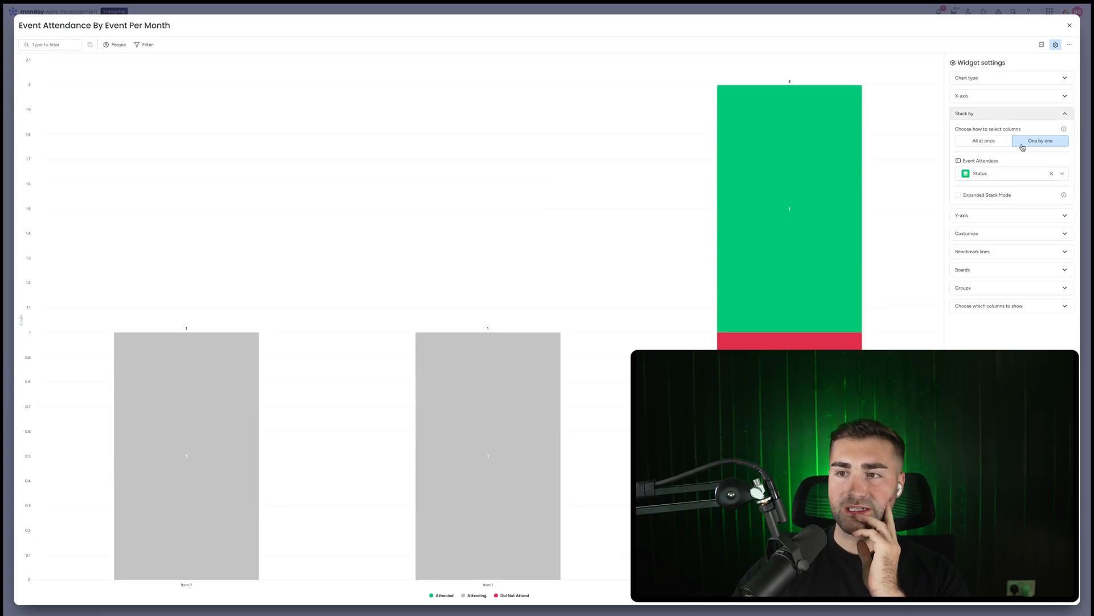
click(977, 215)
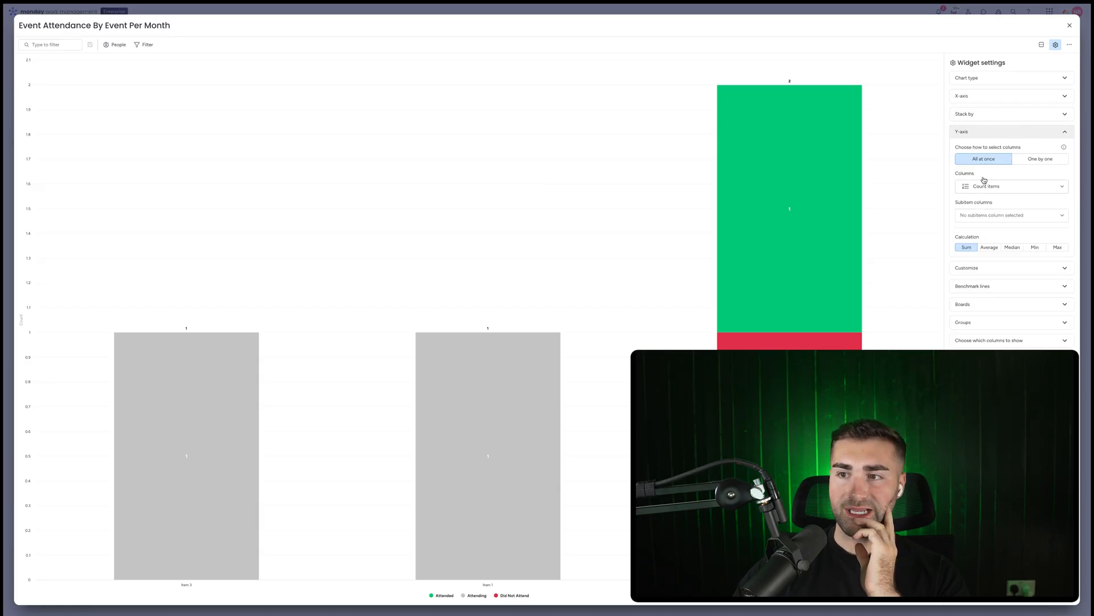
click(1032, 161)
click(997, 193)
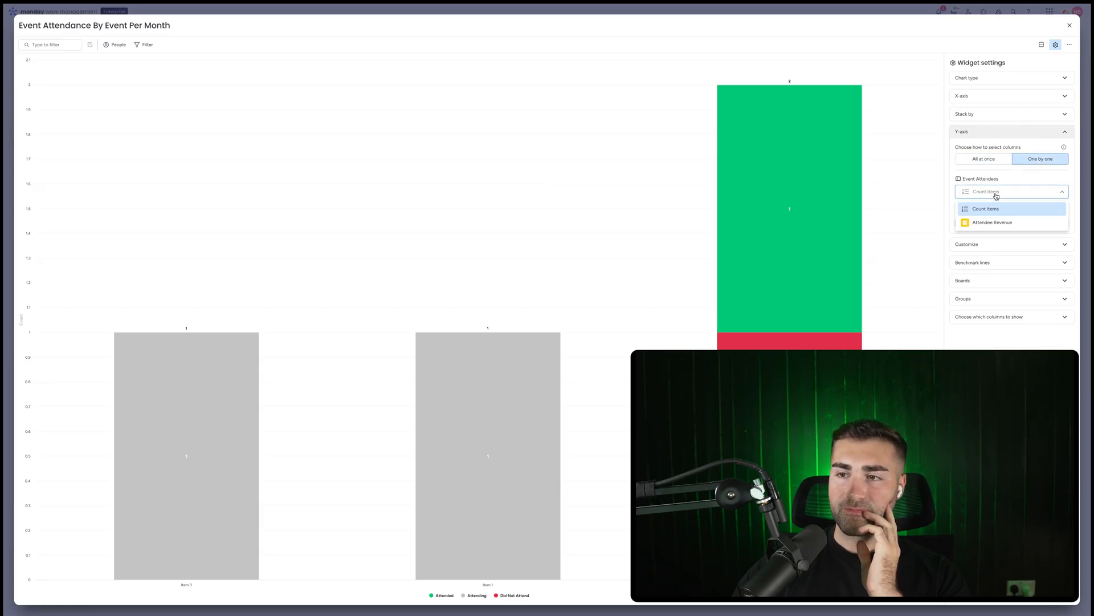
click(995, 209)
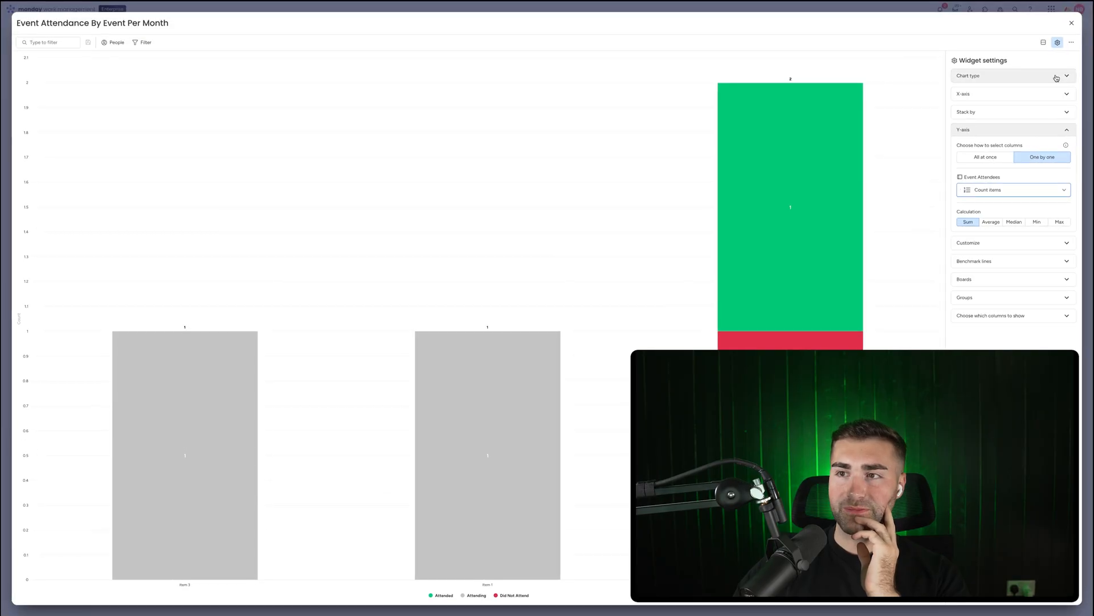
Close the expanded chart and inspect its stacked bars on the dashboard
click(1071, 23)
mouse_move(1011, 194)
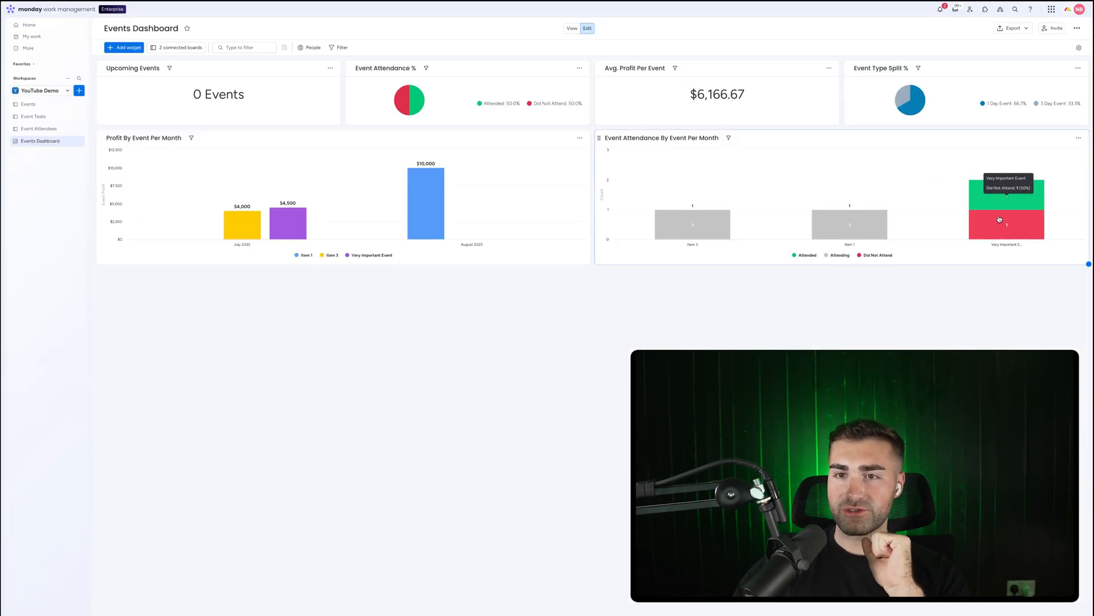
mouse_move(858, 218)
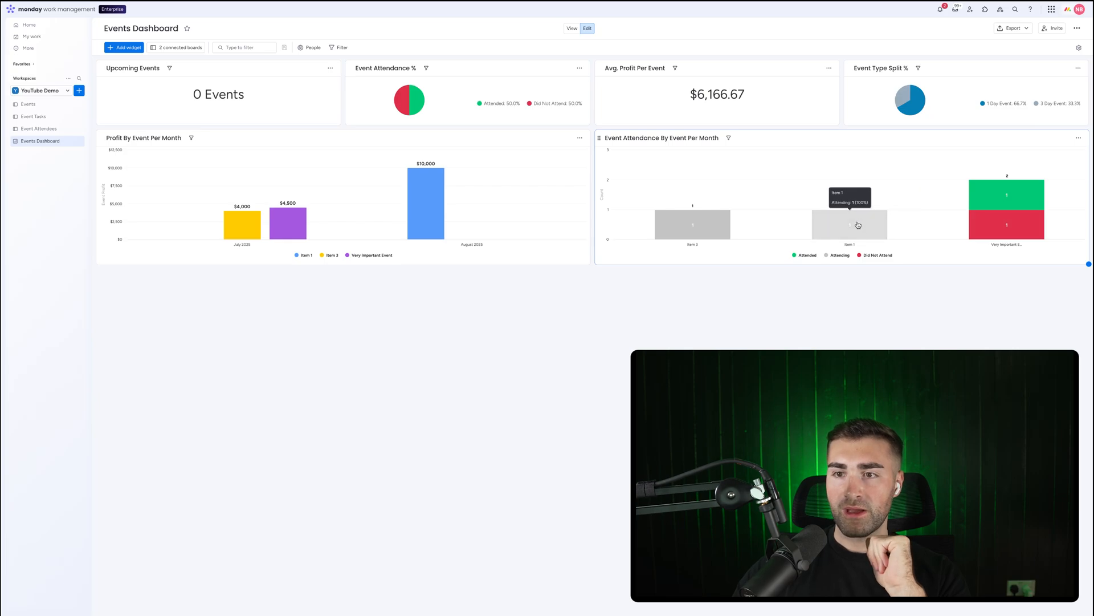
On the Event Attendees board, set the status of both "random attendee" and "another event attendee" to Attended
click(40, 129)
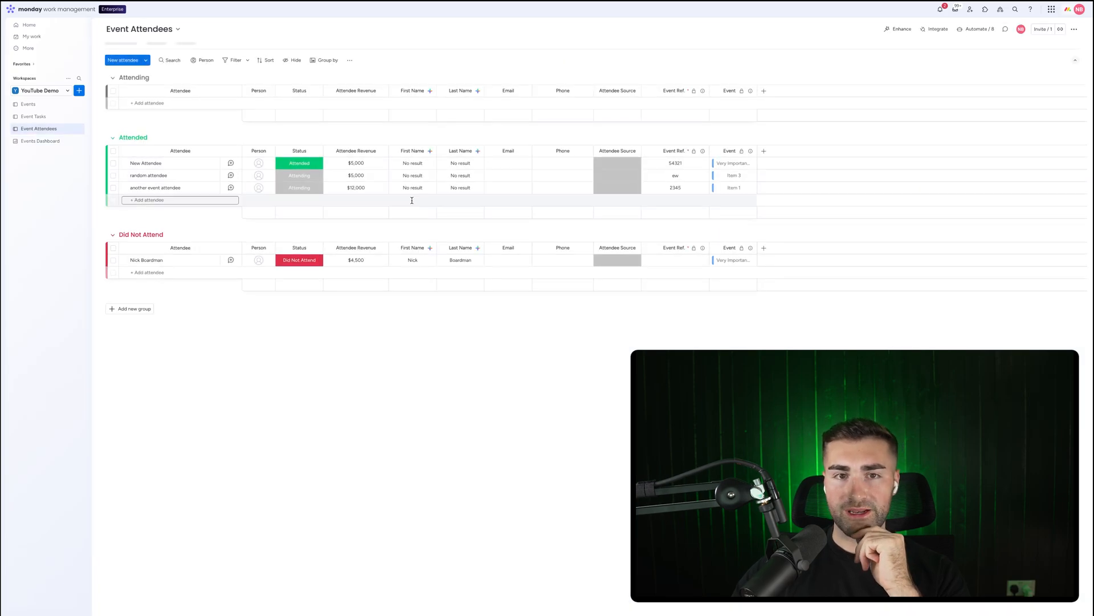
click(299, 176)
click(300, 211)
click(299, 187)
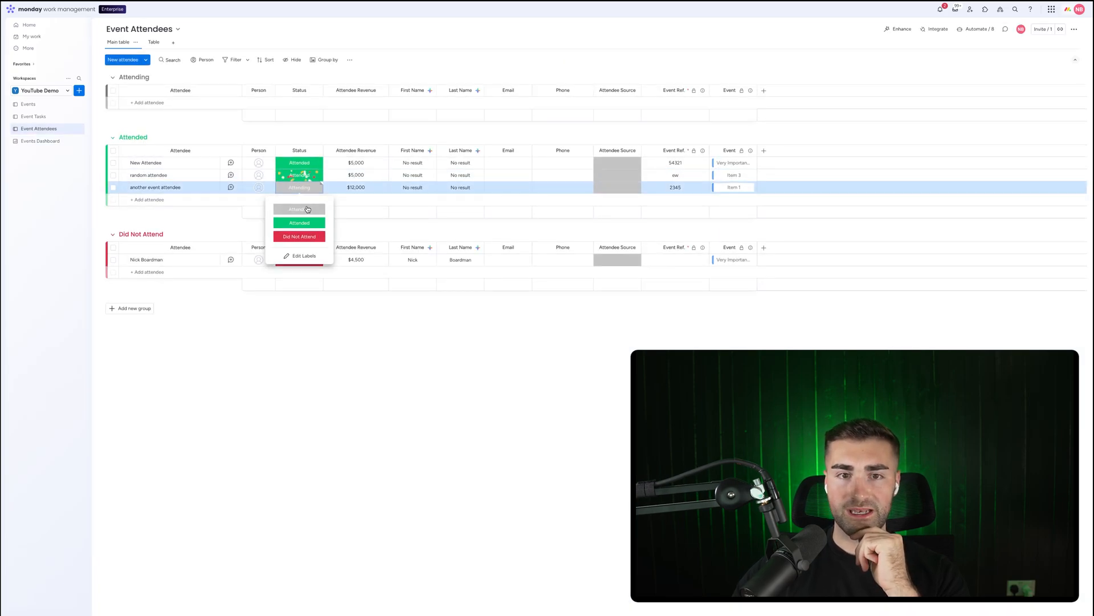
click(305, 226)
Return to the dashboard and exclude the Attending group from the Event Attendance By Event Per Month chart's groups
click(40, 140)
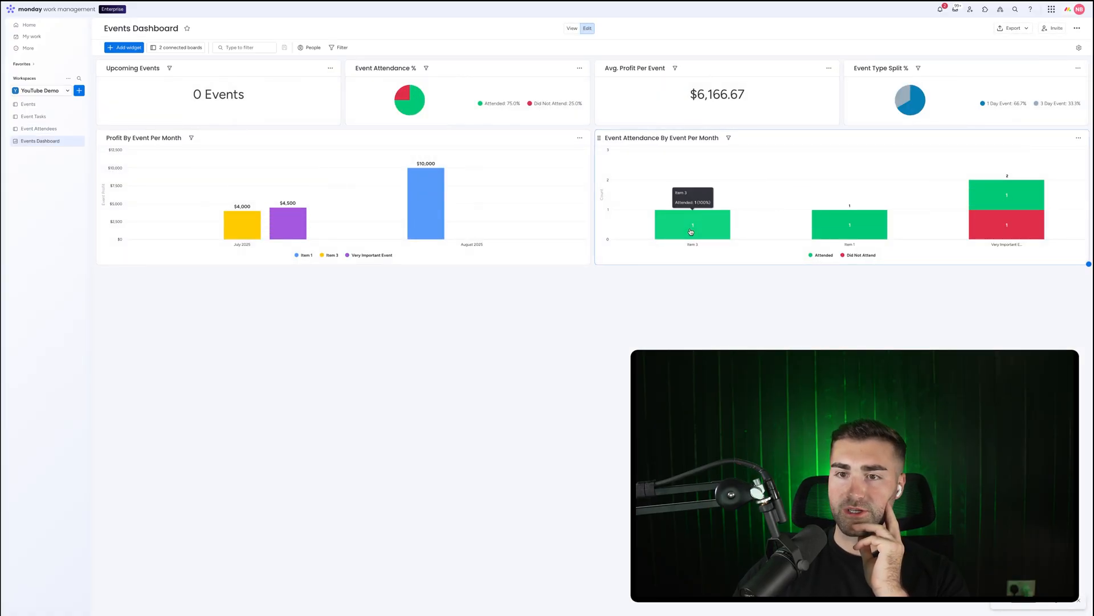
click(1079, 138)
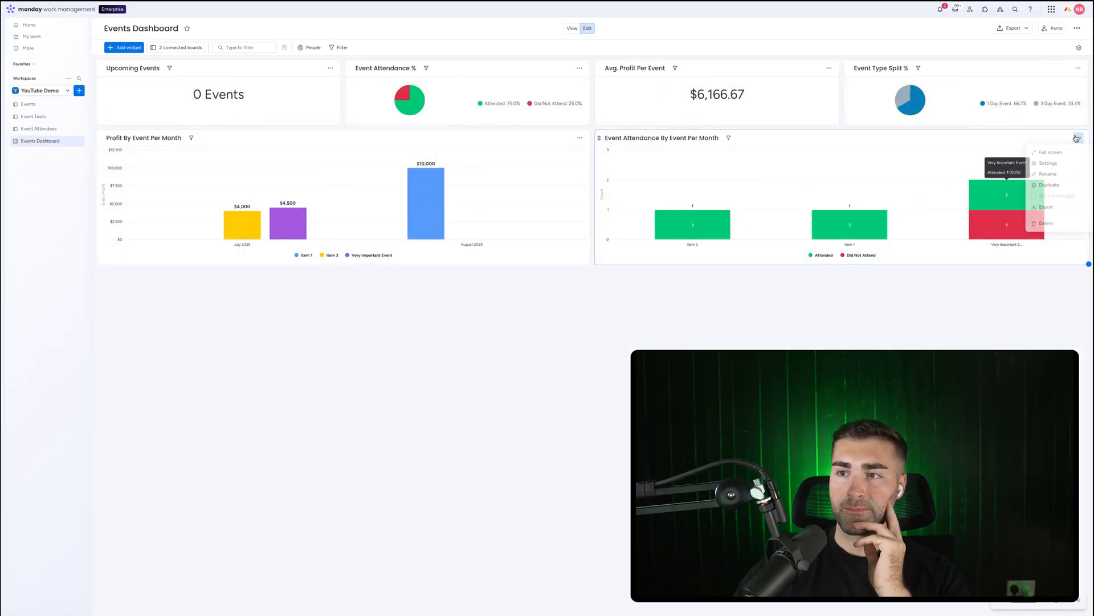
click(1063, 169)
click(991, 220)
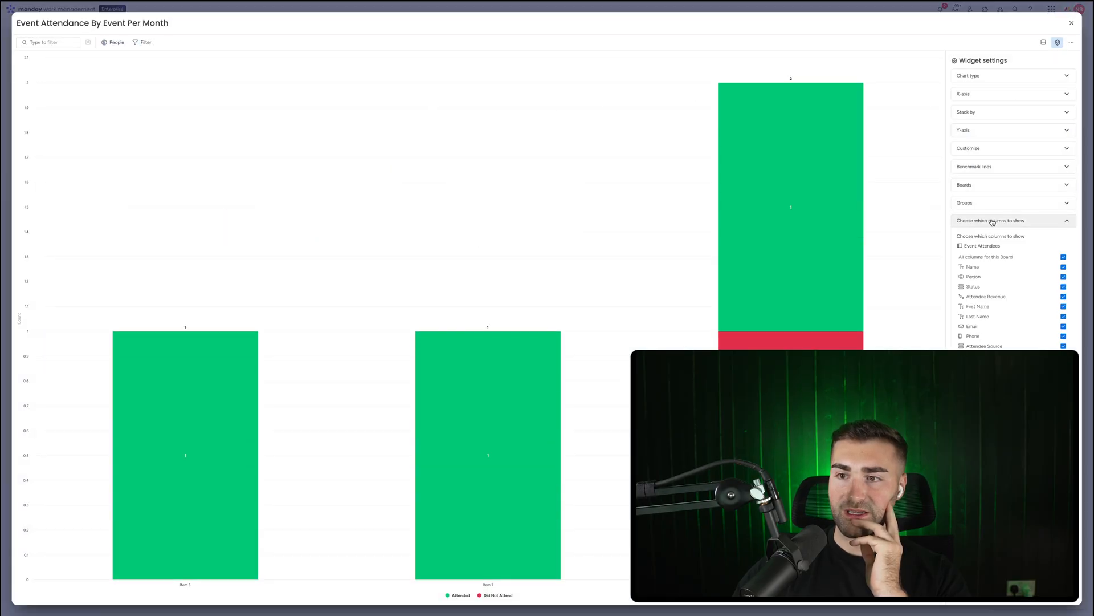
click(990, 219)
click(989, 206)
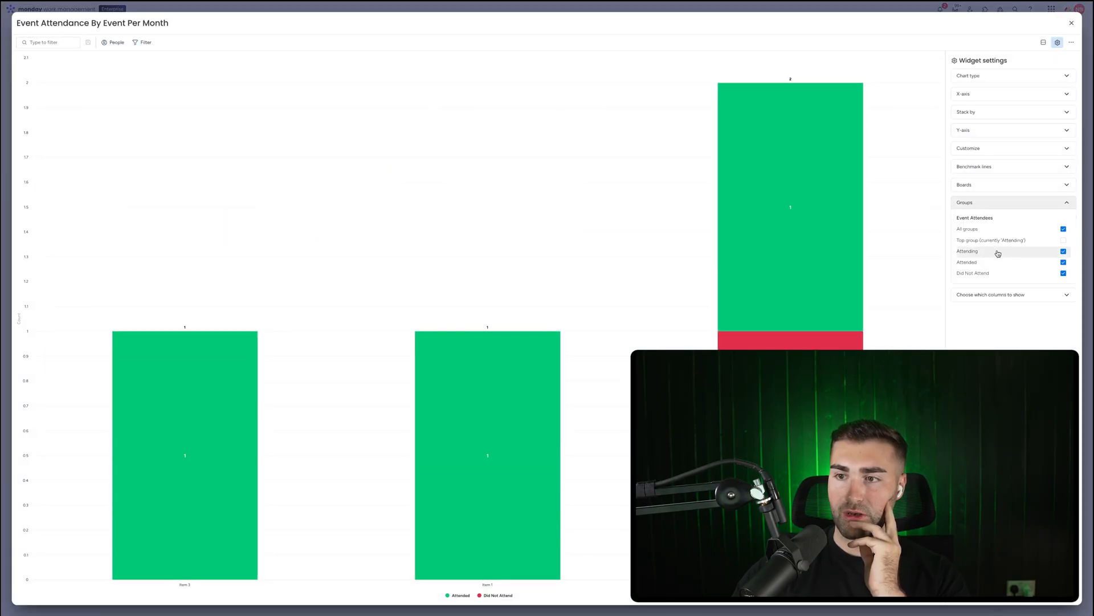
click(998, 252)
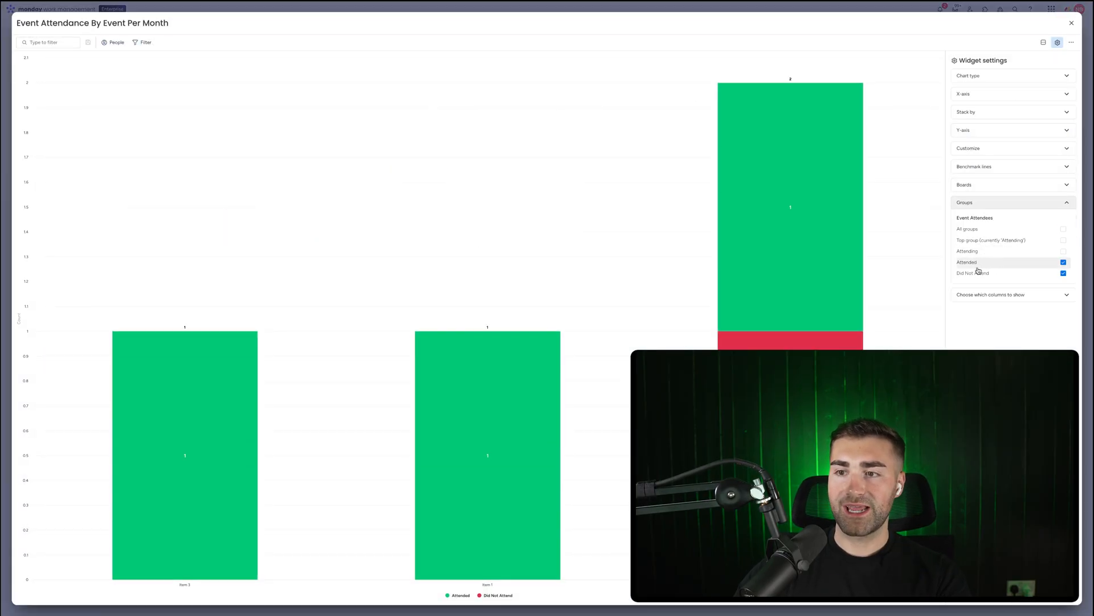
click(1072, 23)
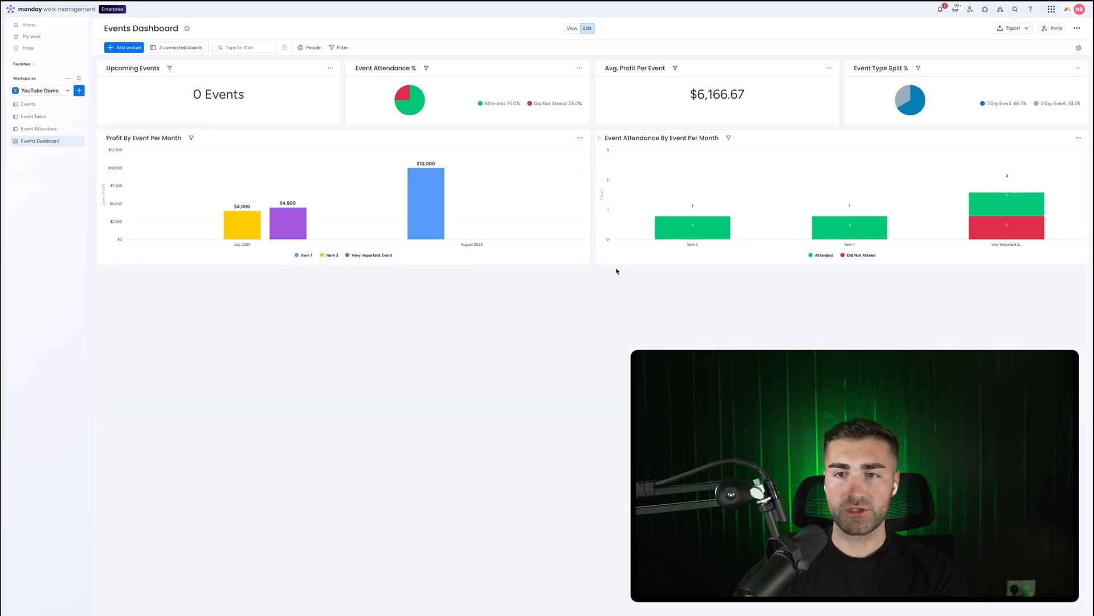
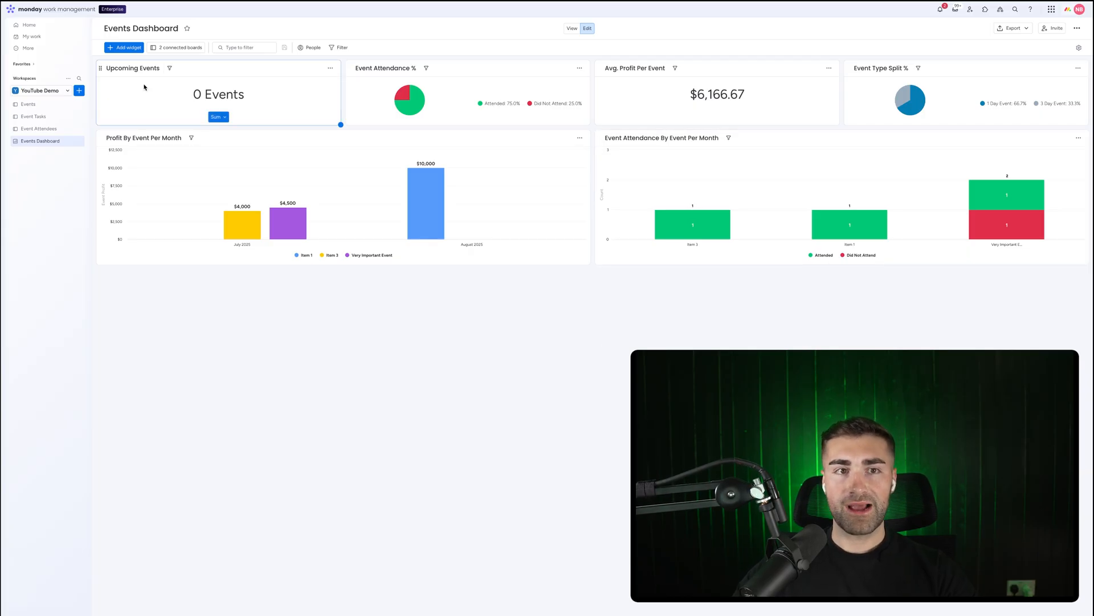
Add a Numbers widget to the dashboard and title it Avg. Revenue Per Attendee
click(127, 49)
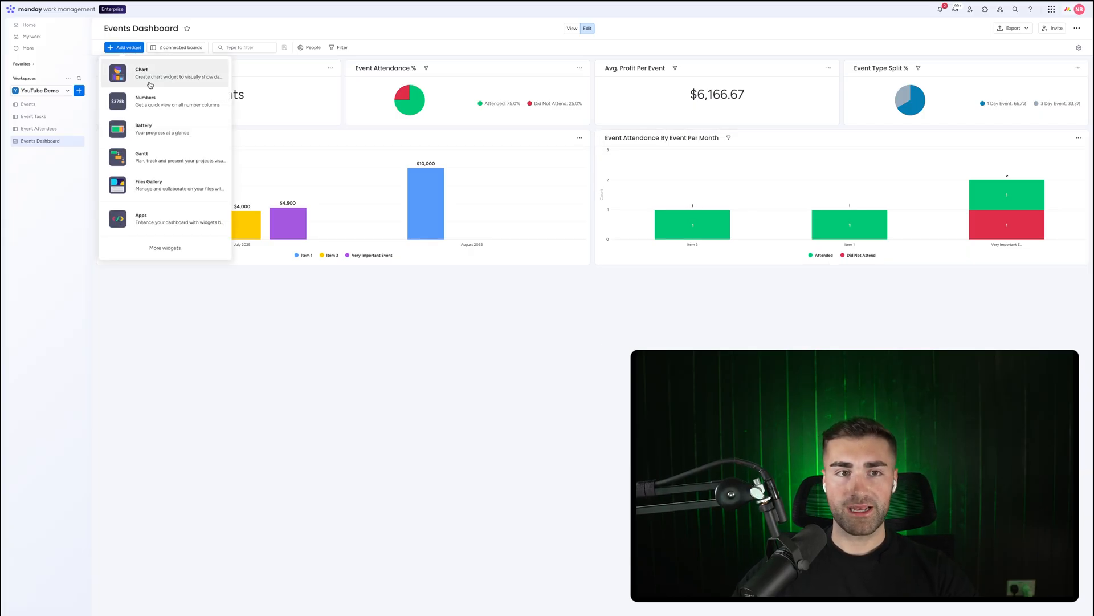
click(150, 103)
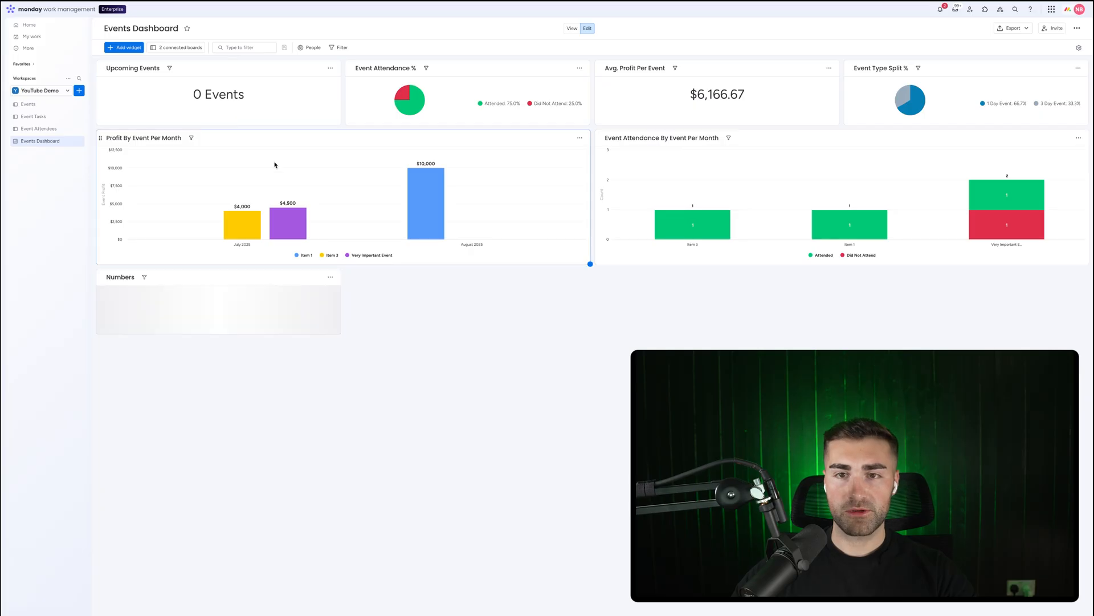
click(126, 276)
text(Avg)
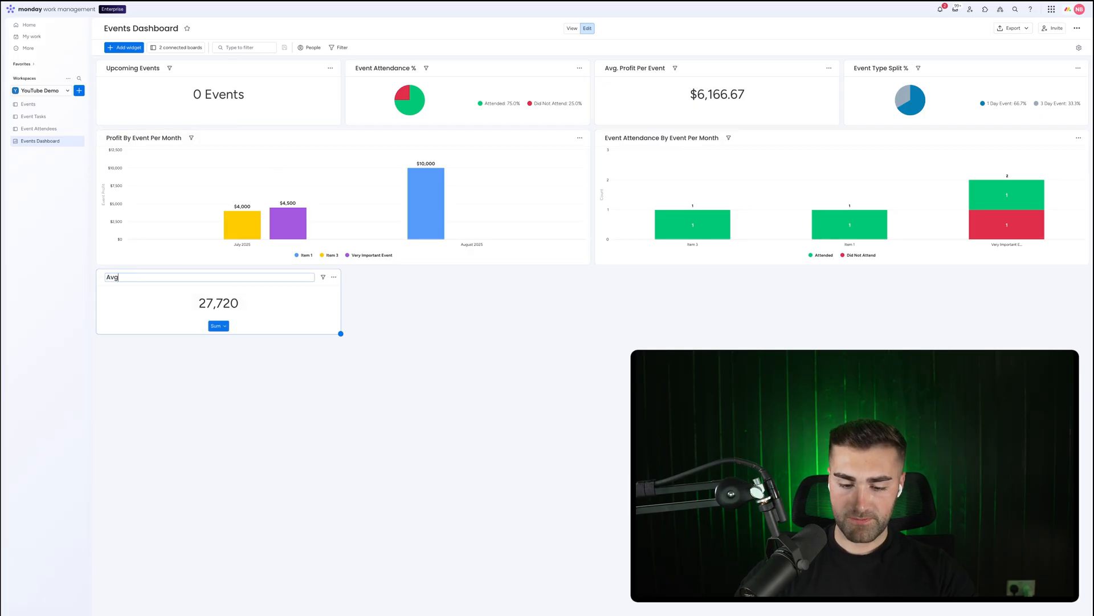
text(. Revenue Per A)
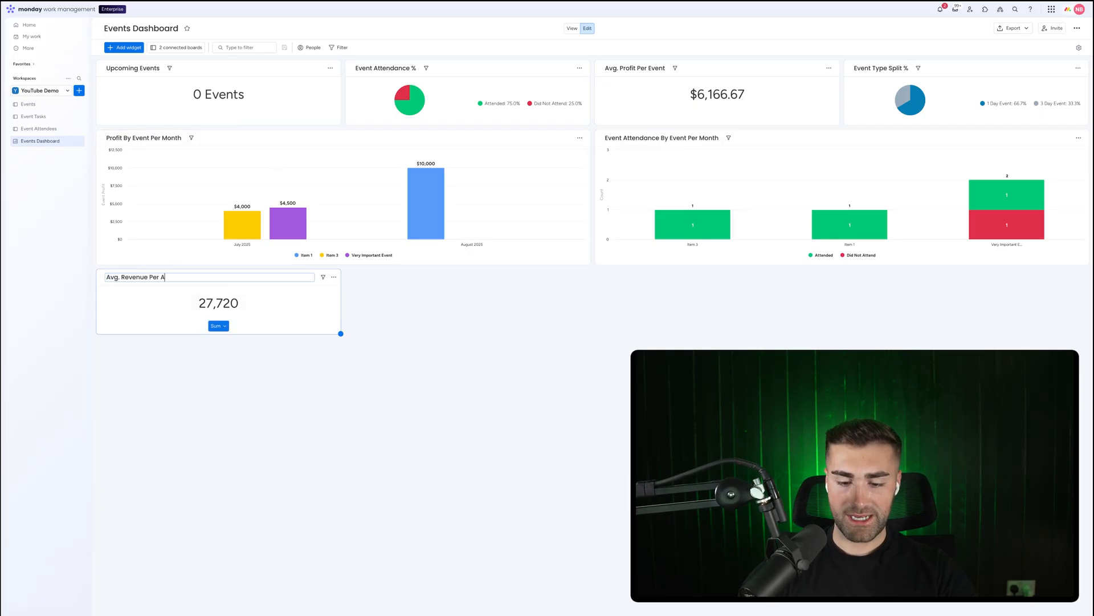
text(ttendee)
key(Return)
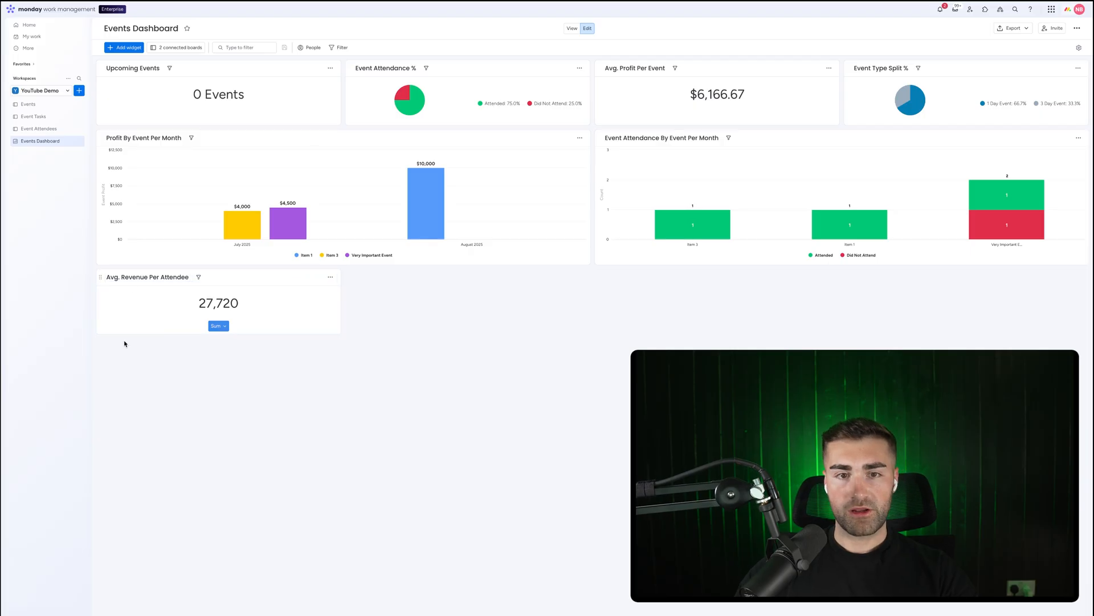
Open the widget's settings and limit its boards to Event Attendees only
click(330, 277)
click(345, 301)
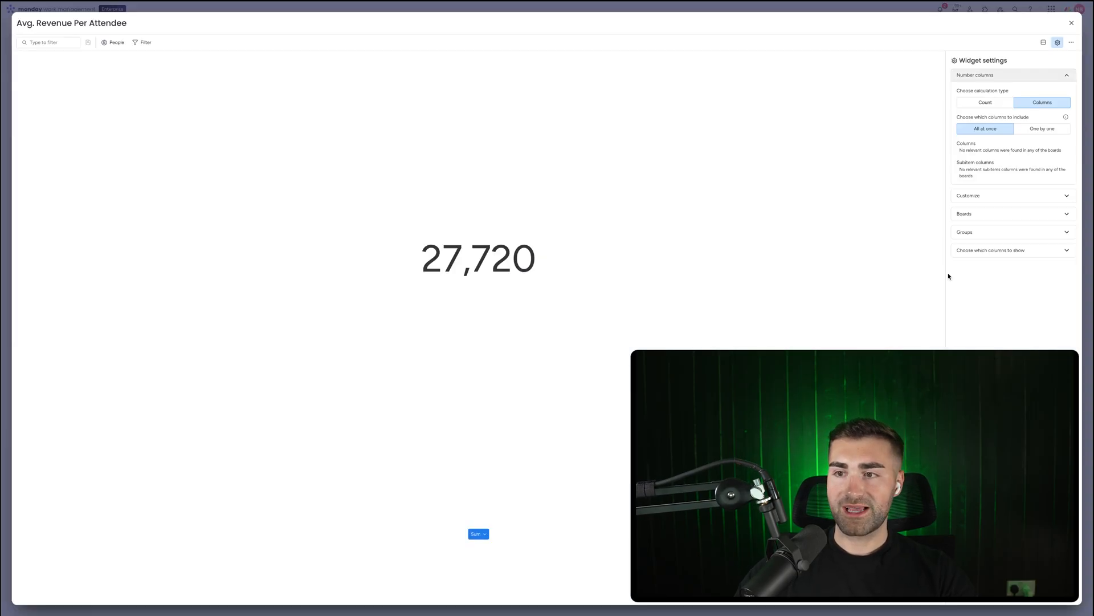
click(994, 234)
click(983, 179)
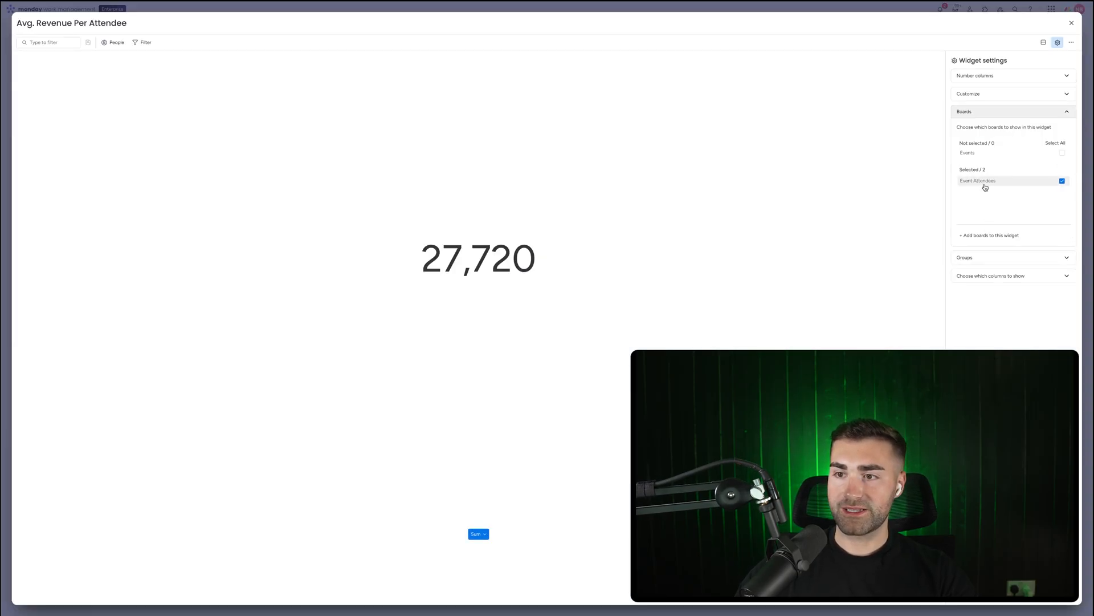
click(981, 257)
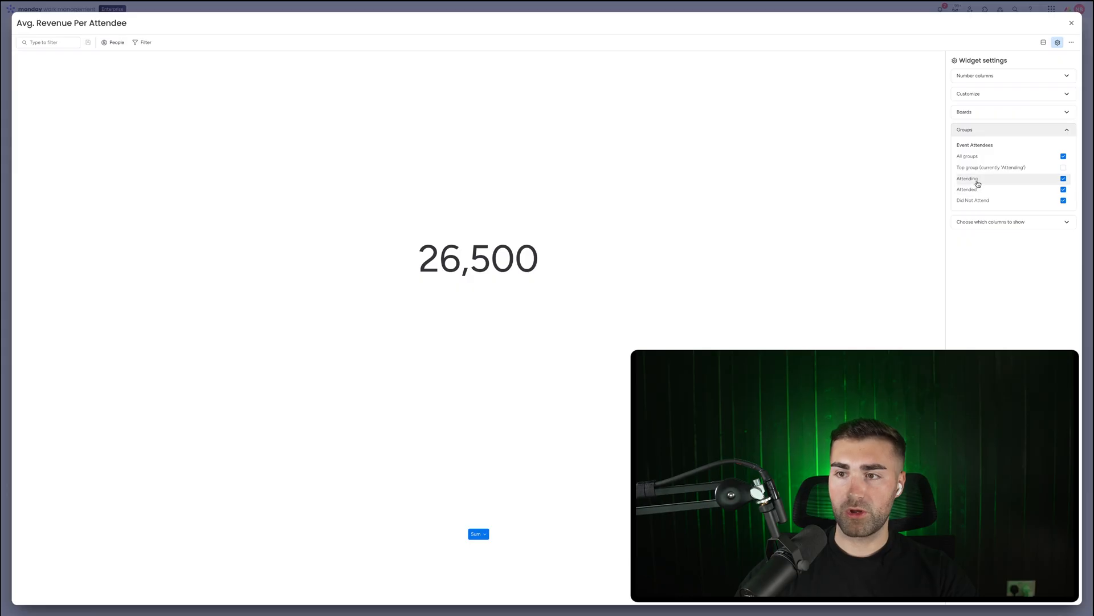
Set the number columns to be chosen one by one, keeping Attendee Revenue selected
click(979, 97)
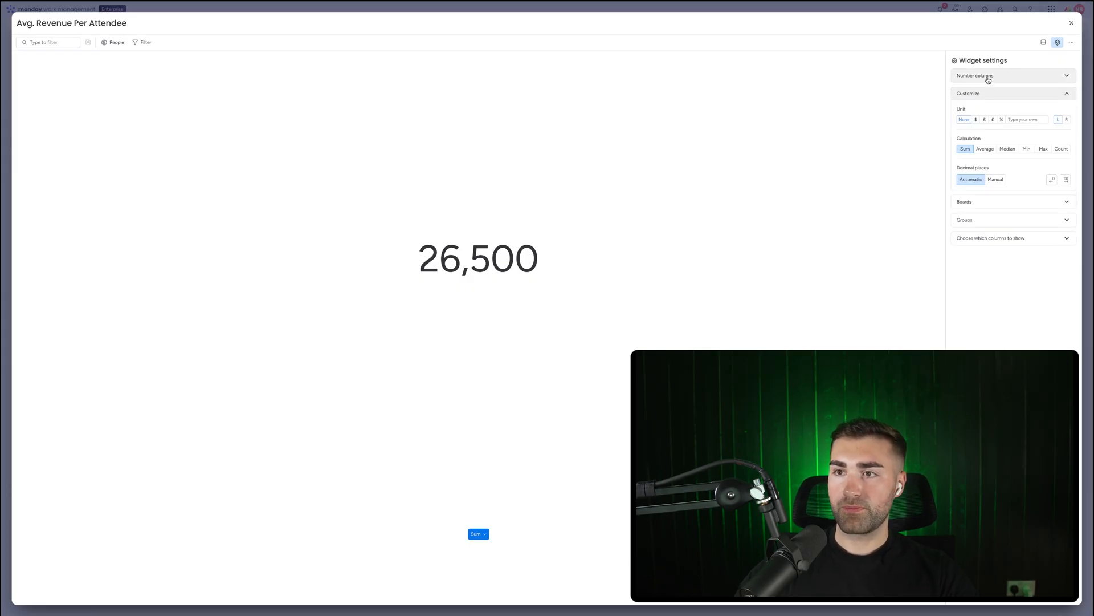
click(986, 75)
click(1034, 130)
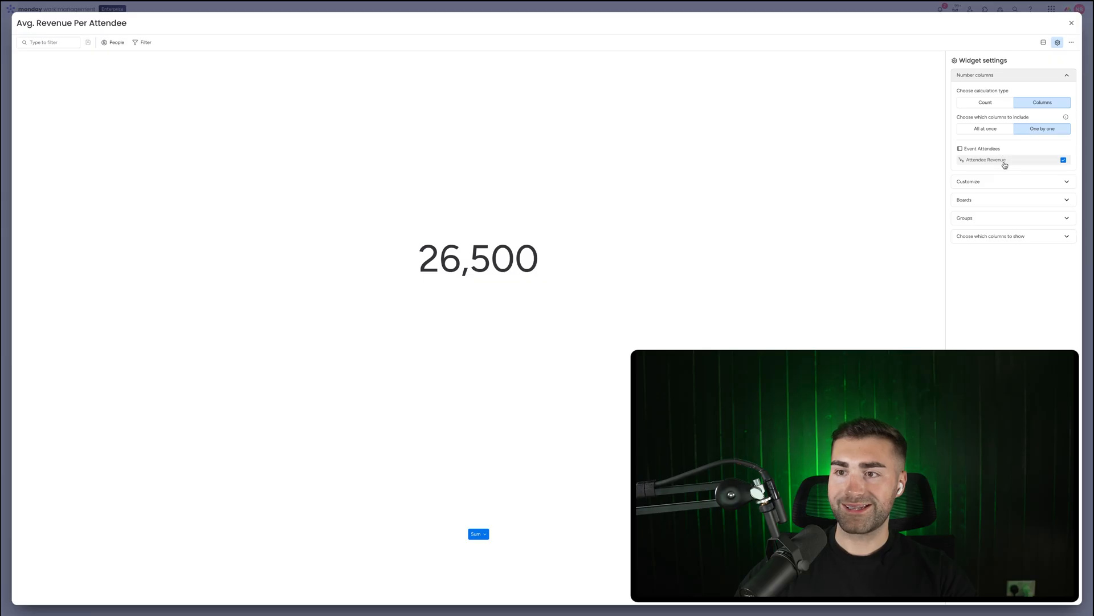
click(1003, 181)
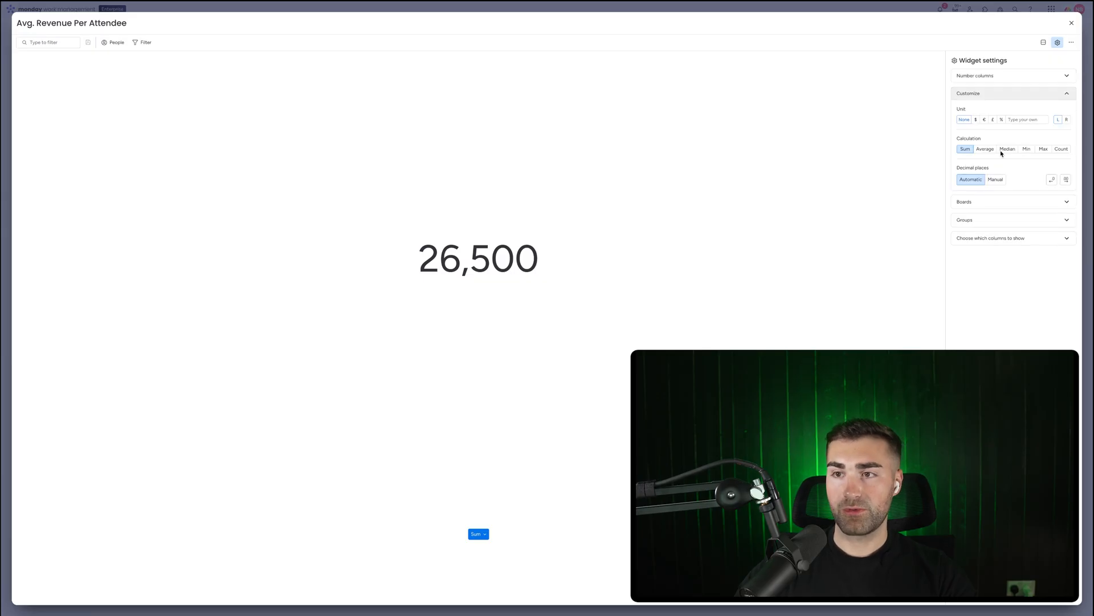
Show the widget's Average in dollars with two manual decimal places, then place it below Upcoming Events
click(985, 148)
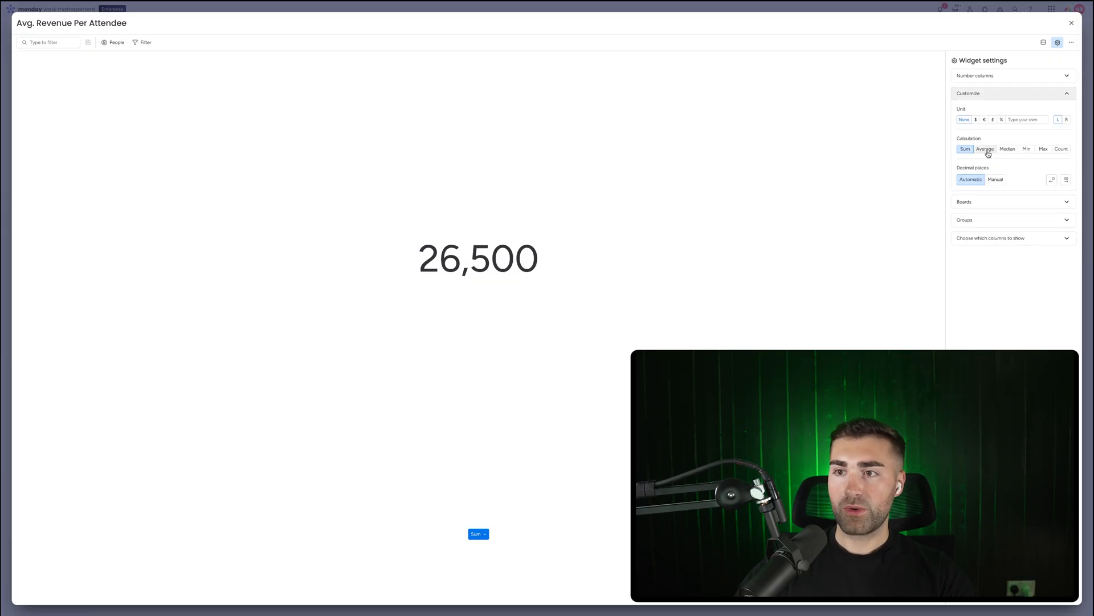
click(977, 120)
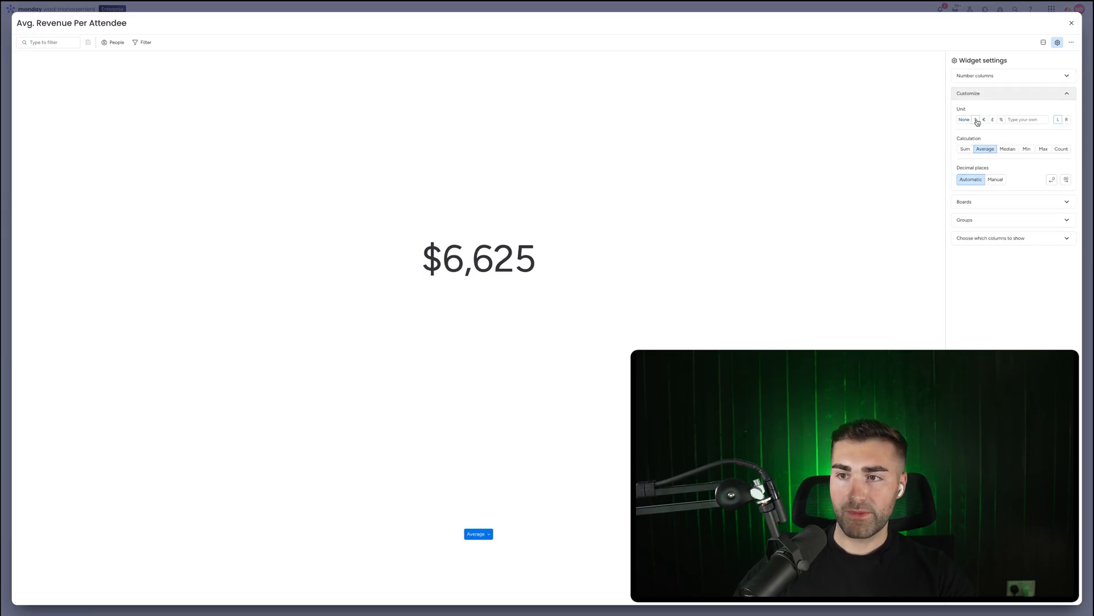
click(997, 180)
click(1052, 180)
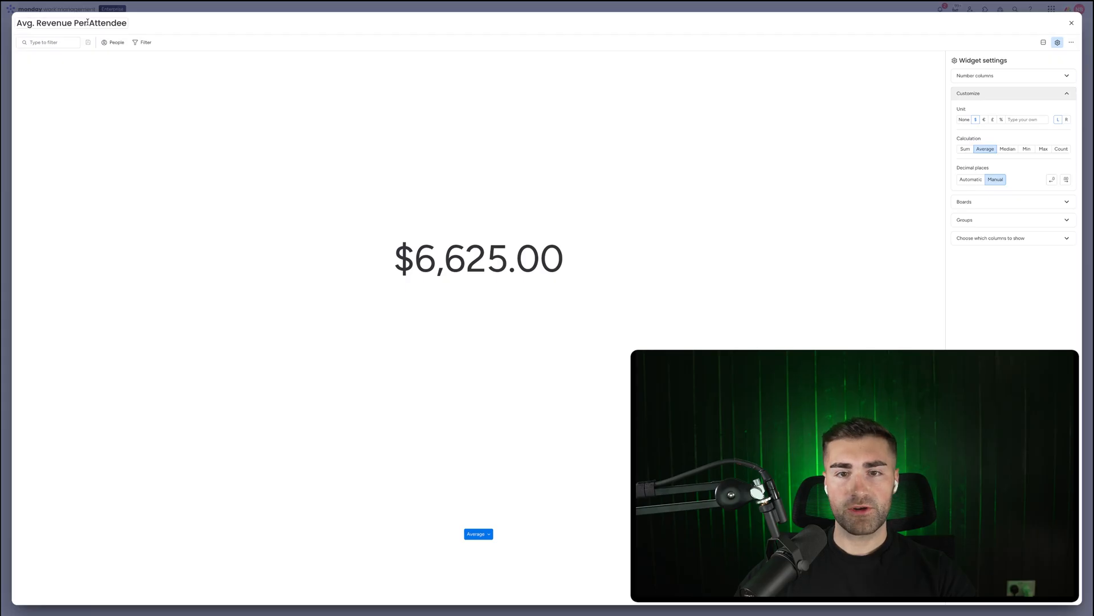
click(1072, 23)
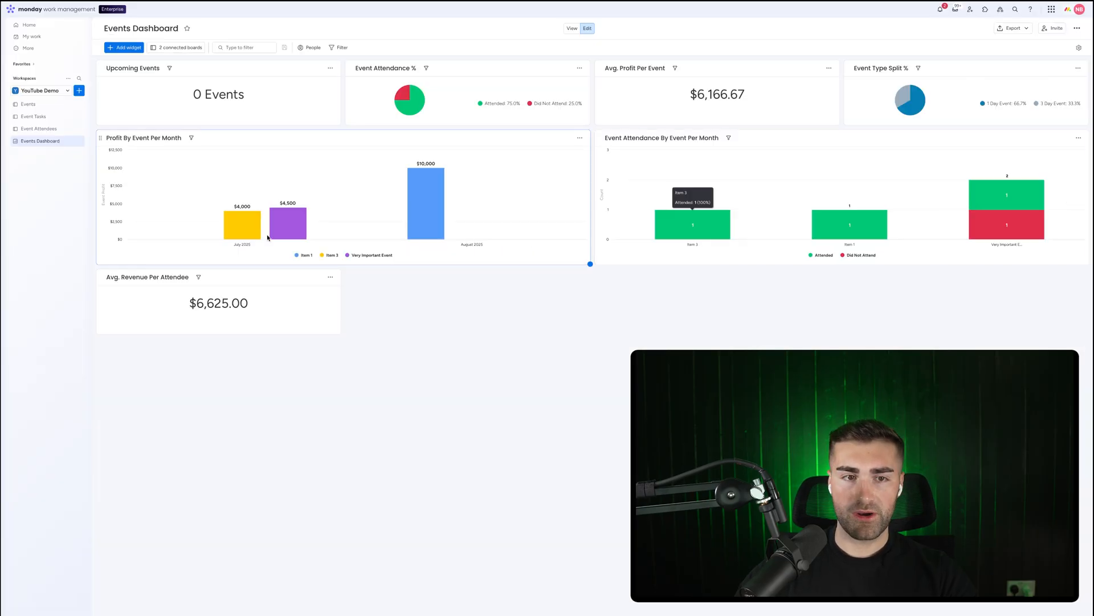
drag(99, 277, 103, 139)
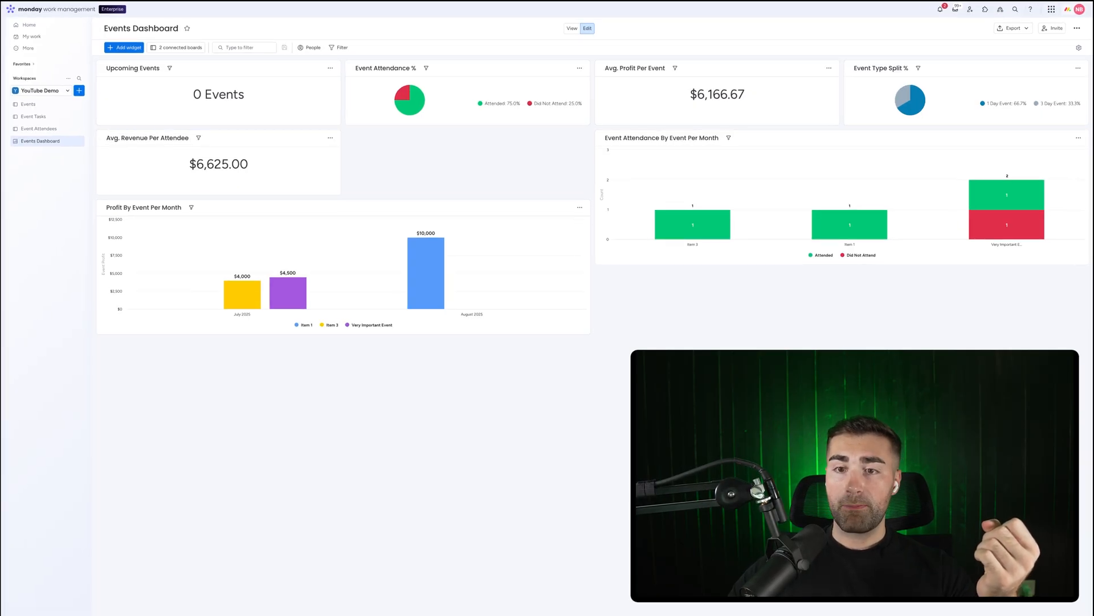
On the Event Attendees board, set Attendee Source to Label 1, Label 2, Label 3 and Label 3 for the four attendees
click(40, 129)
click(596, 166)
click(618, 184)
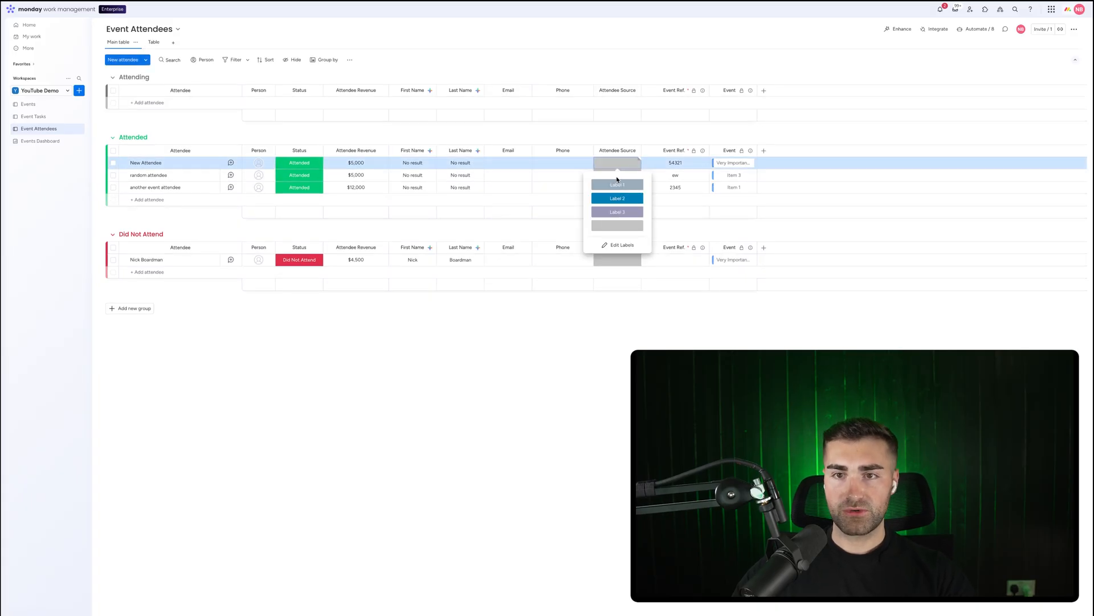
click(617, 175)
click(617, 210)
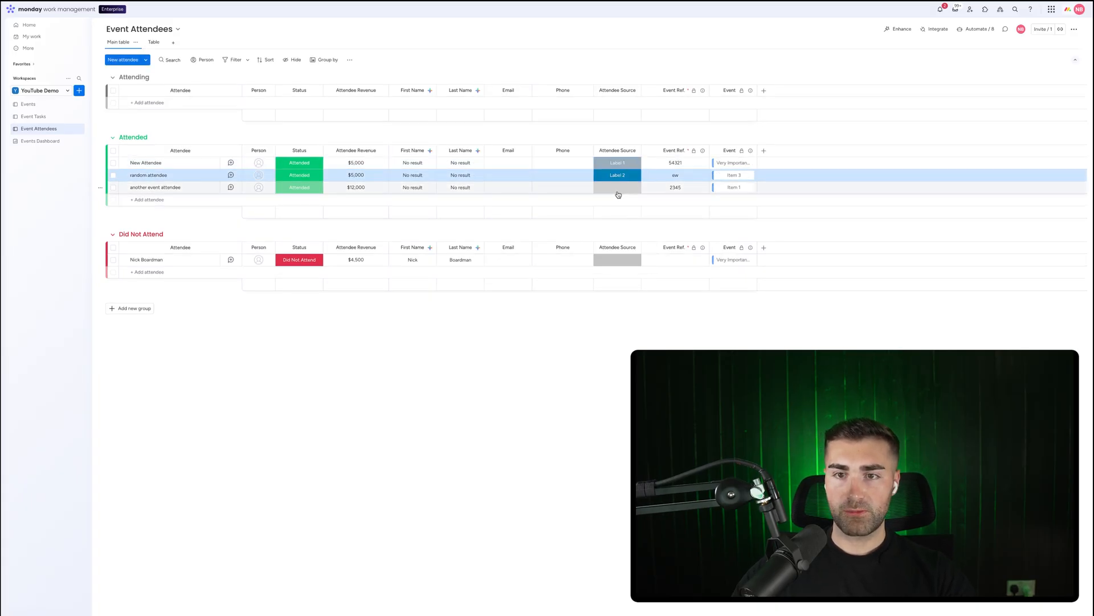
click(617, 187)
click(617, 236)
click(622, 263)
click(616, 308)
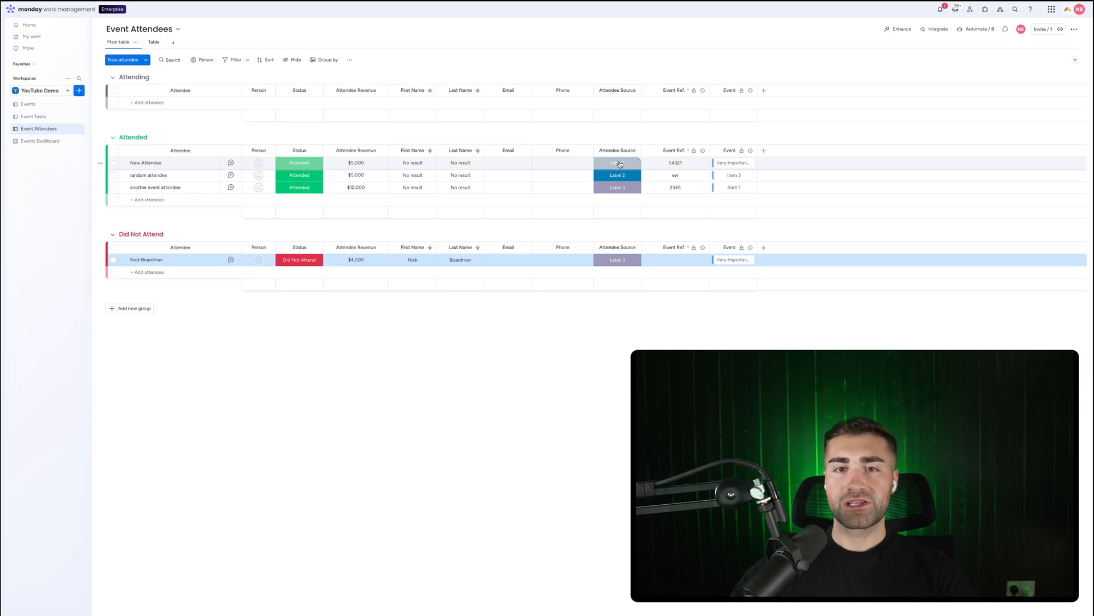
click(613, 125)
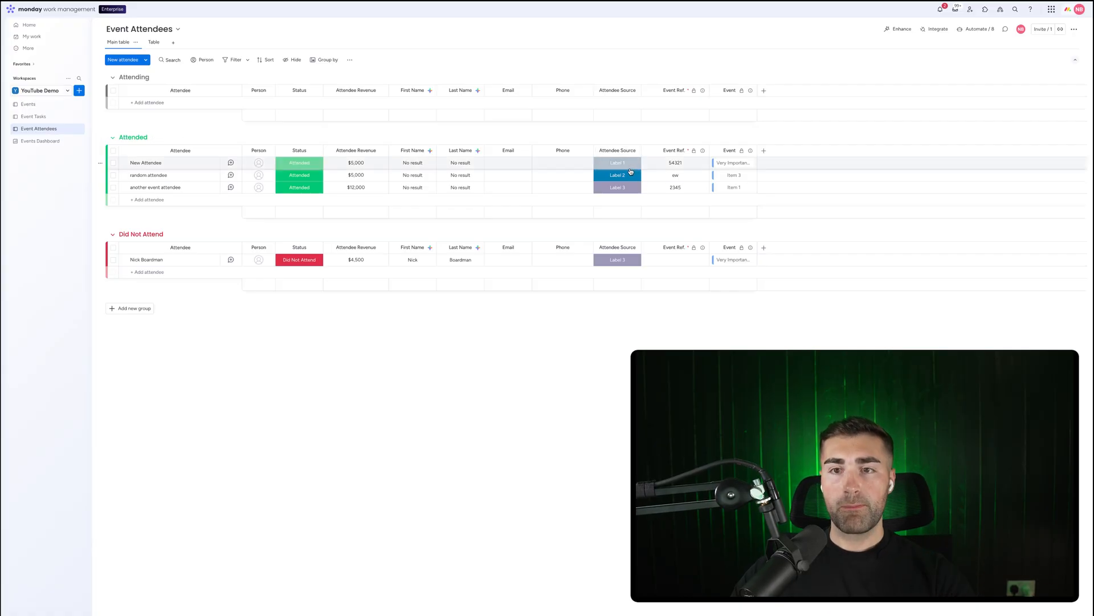
Return to the dashboard, add a Chart widget and place it below Profit By Event Per Month
click(40, 141)
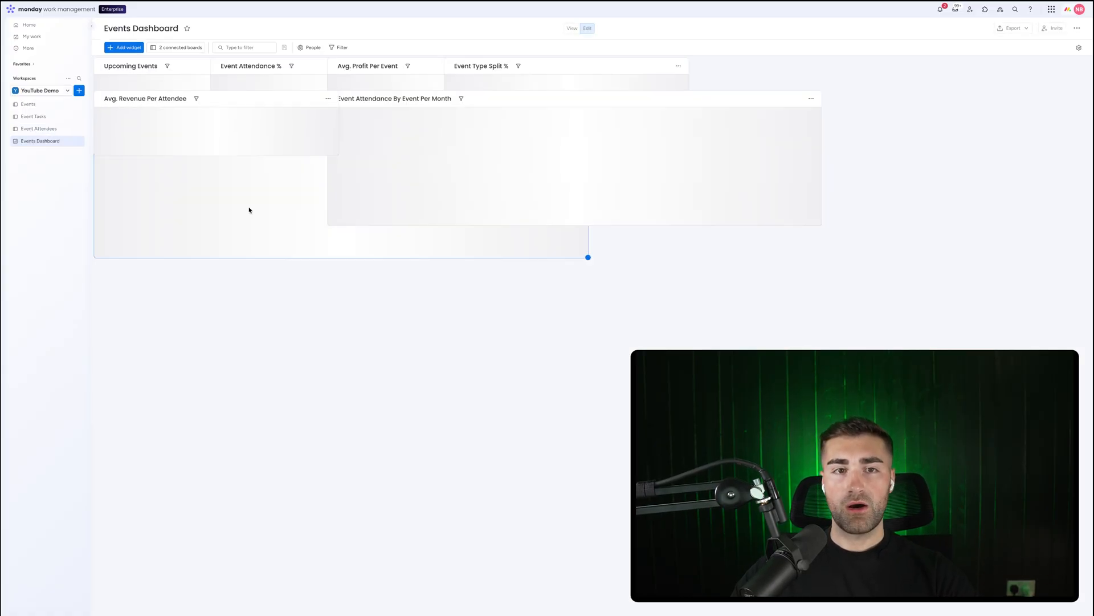
click(125, 48)
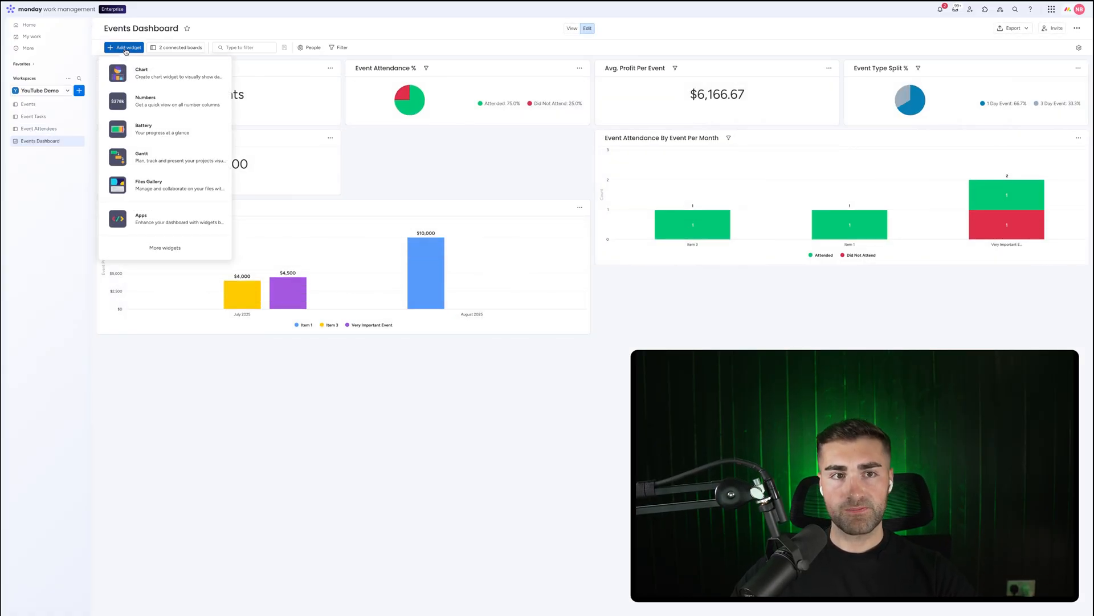
click(136, 81)
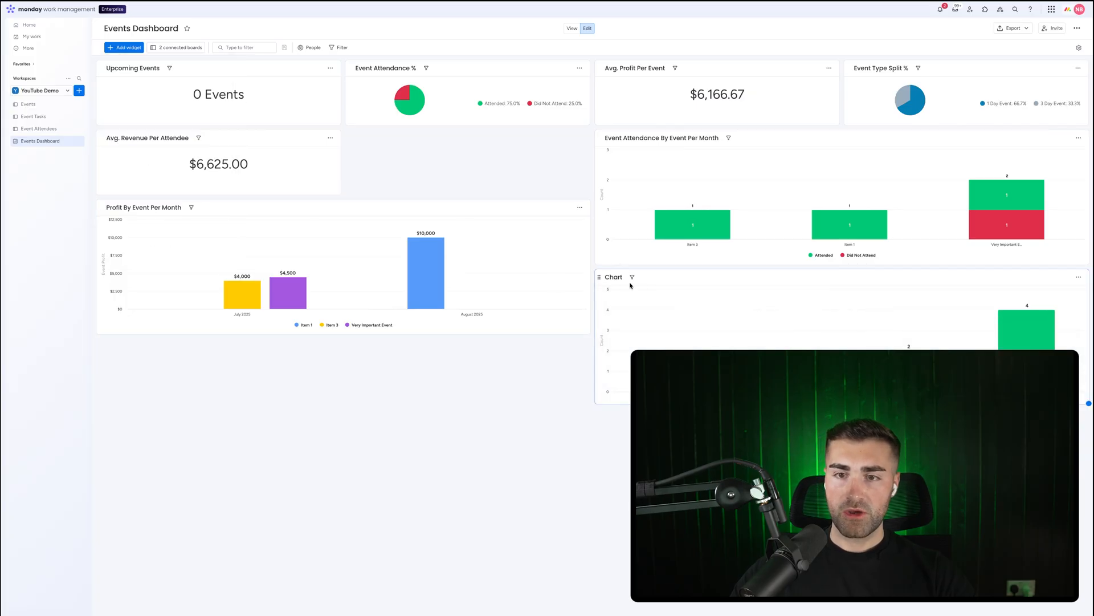
drag(601, 279, 112, 349)
Title the new chart Revenue Per Source
click(114, 347)
double_click(114, 347)
text(Revenue Per Source)
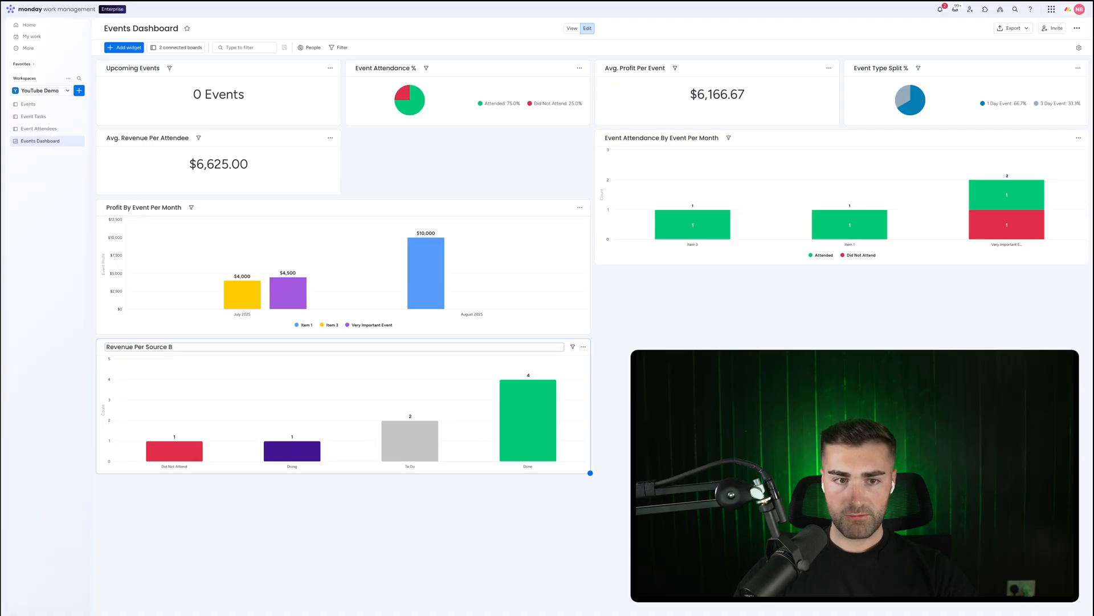
key(Return)
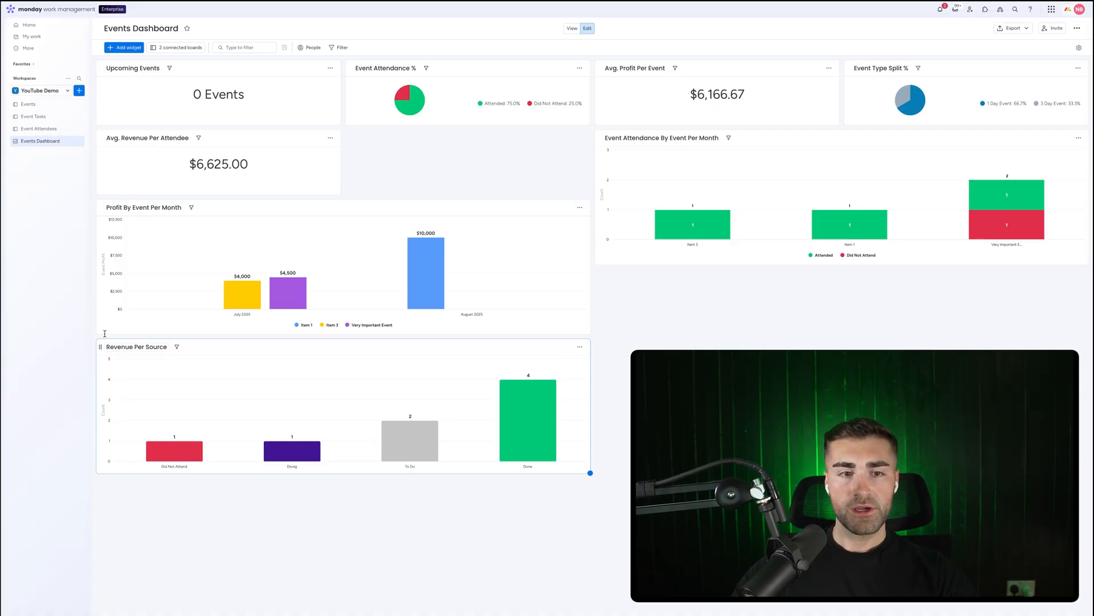
Open the Revenue Per Source settings and limit its boards to Event Attendees only
click(580, 348)
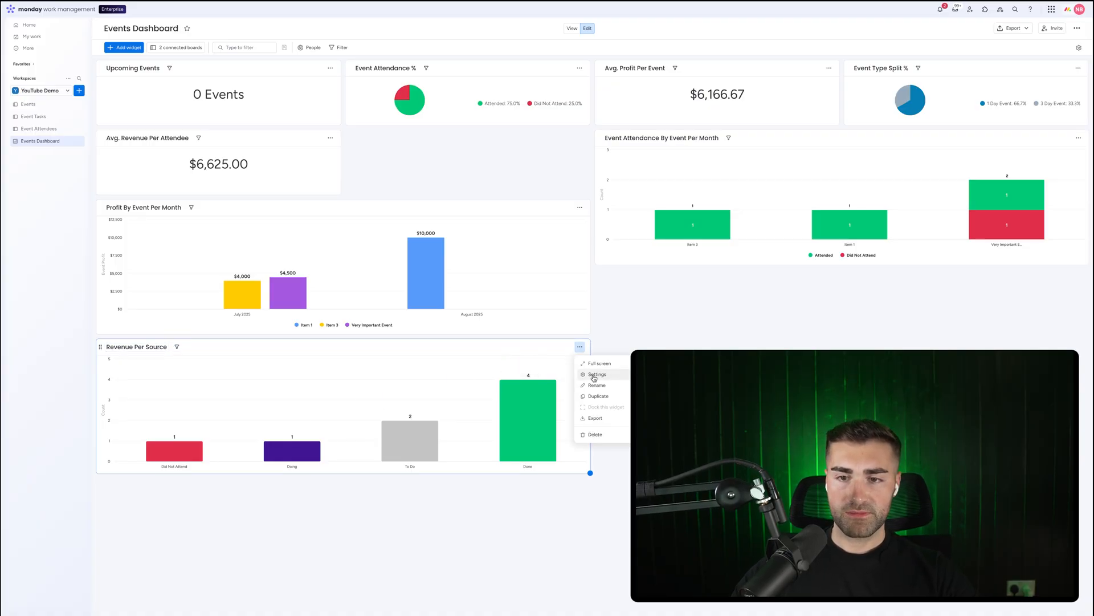
click(593, 376)
click(971, 168)
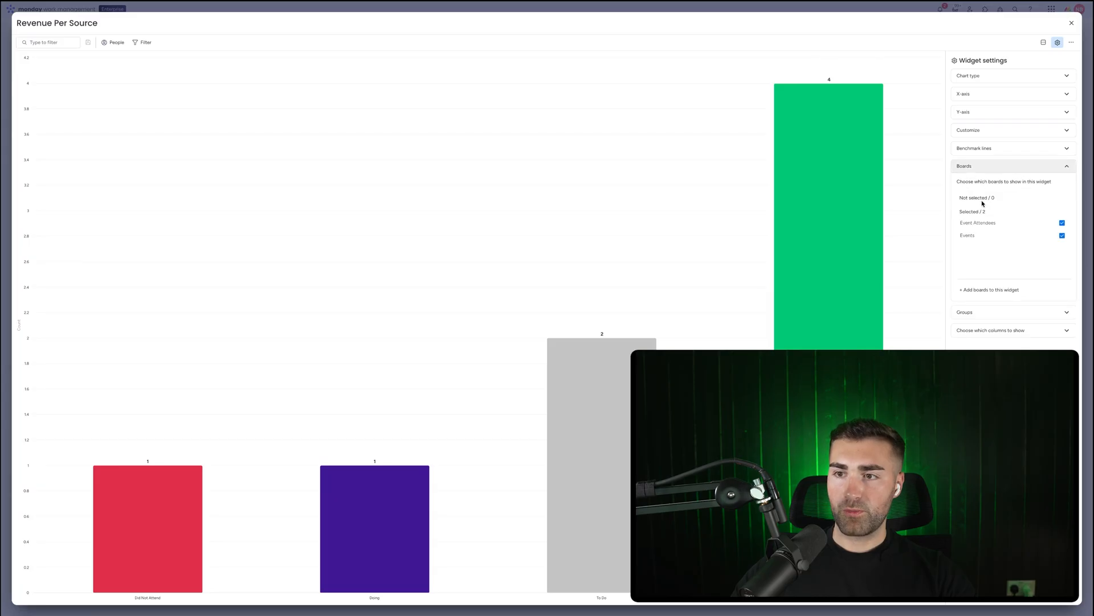
click(971, 236)
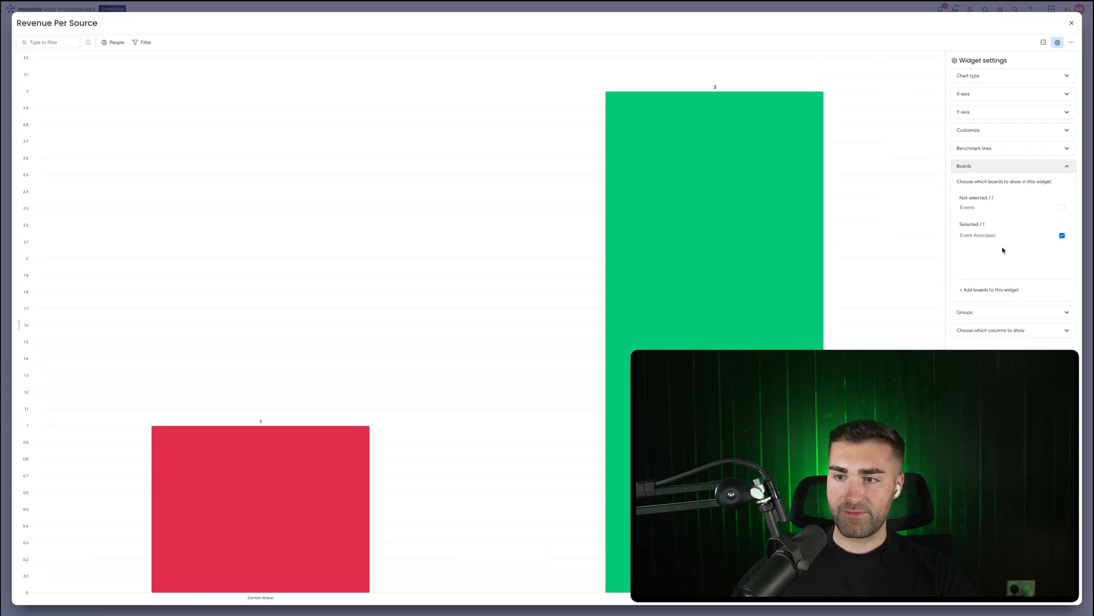
click(966, 313)
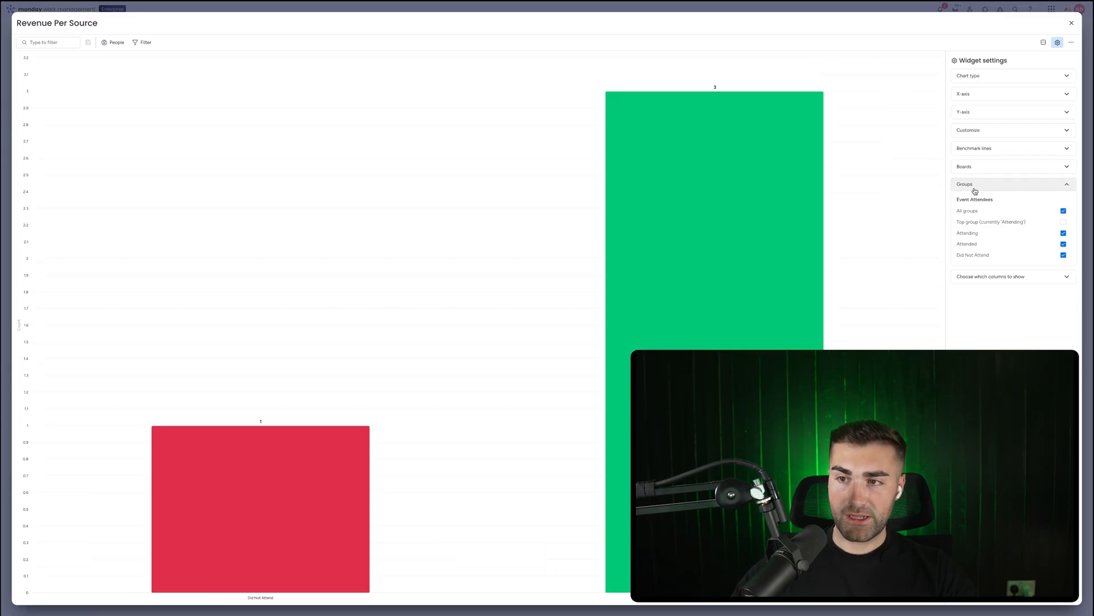
click(973, 184)
Set the chart's X-axis to one-by-one selection using the Attendee Source column
click(976, 95)
click(1042, 121)
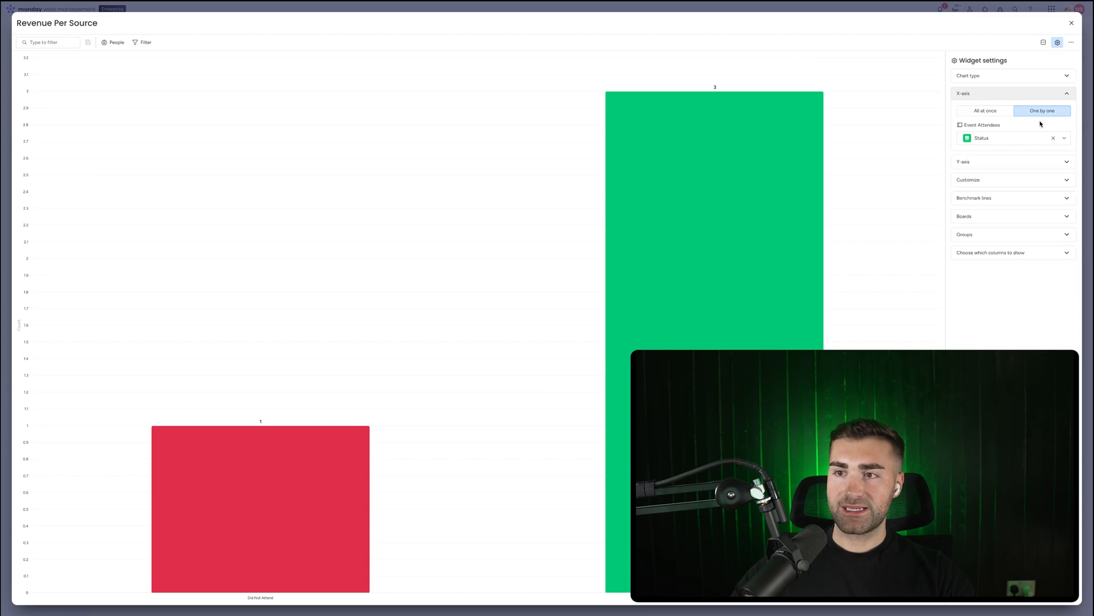
click(1003, 137)
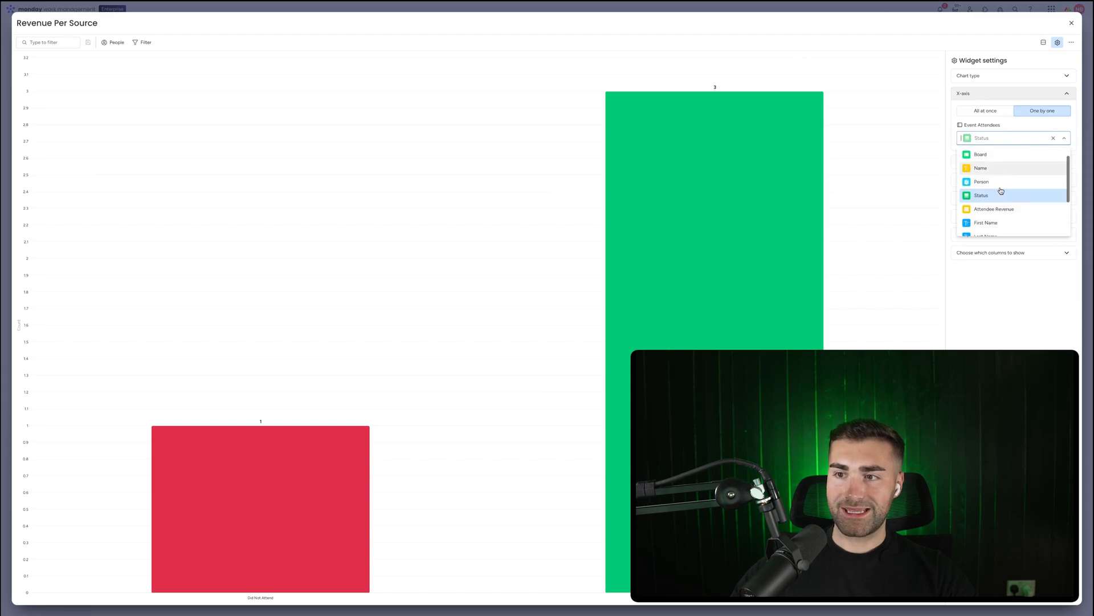
scroll(1001, 191, down, 2)
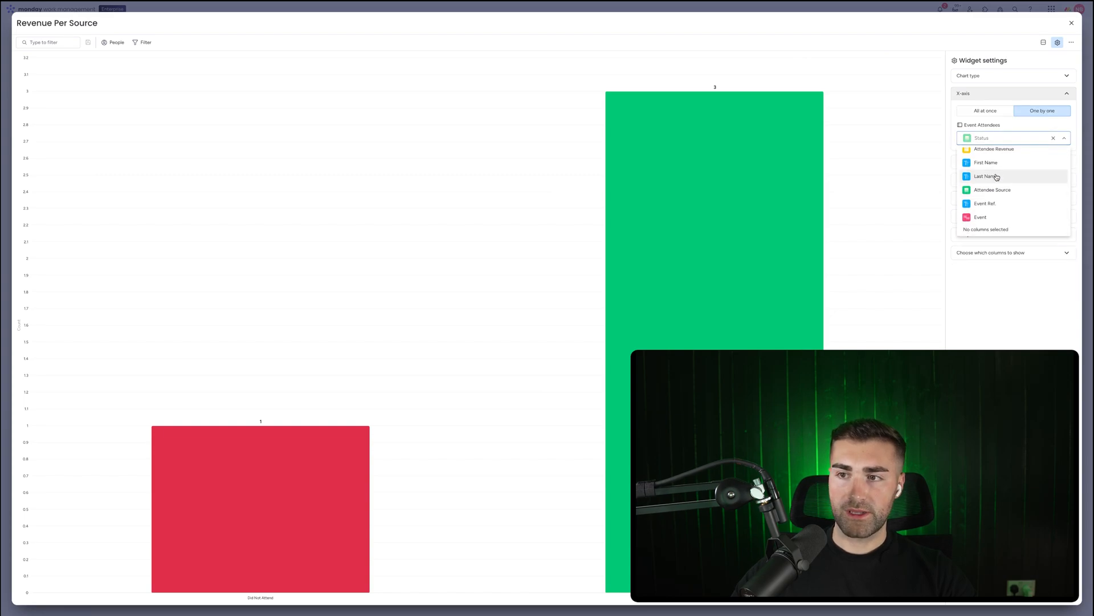
click(995, 189)
Set the Y-axis to one-by-one selection using the Attendee Revenue column
click(993, 181)
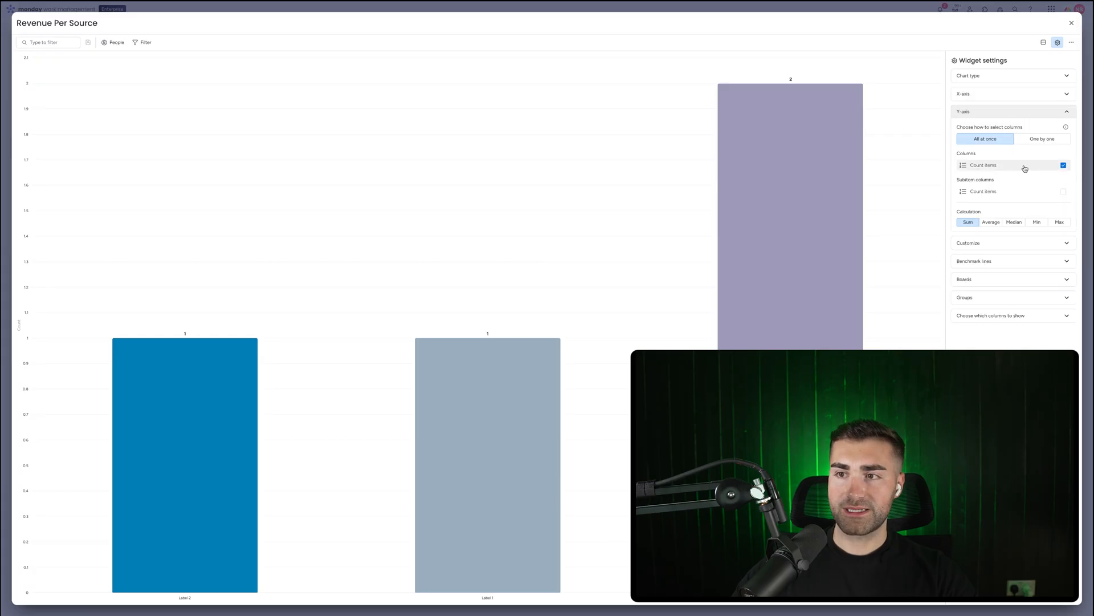
click(1042, 138)
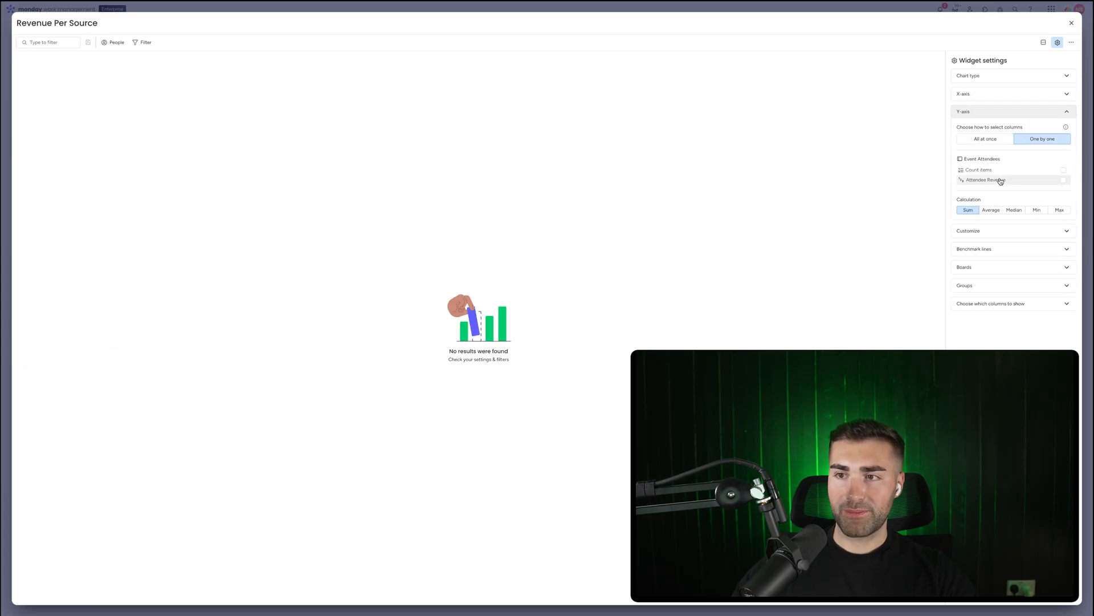
click(1000, 181)
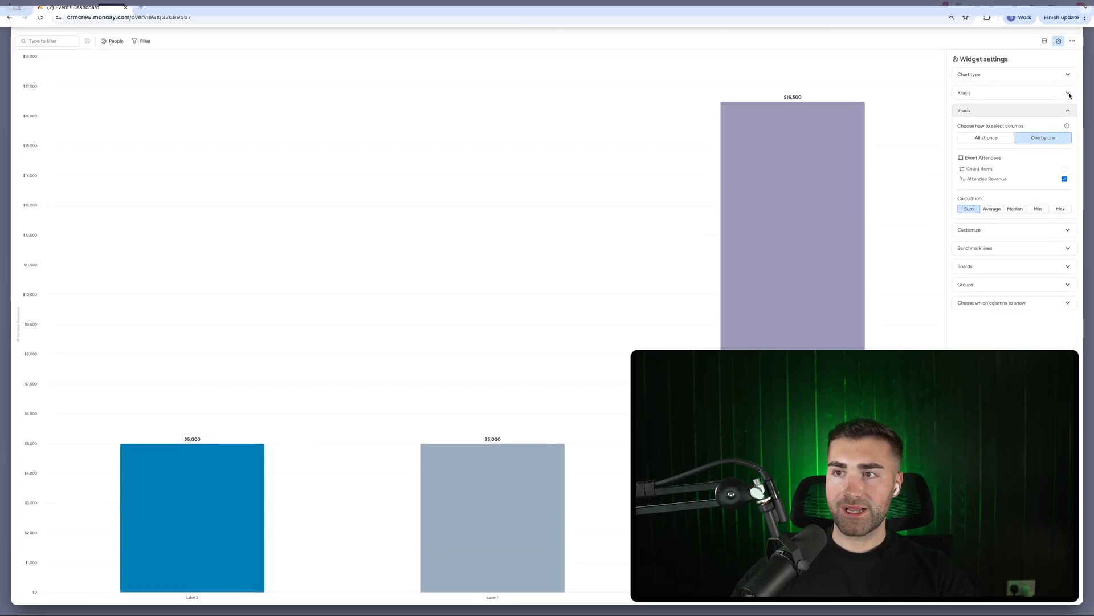
Rename the Attendee Source label Label 3 to YouTube on the Event Attendees board
click(1070, 26)
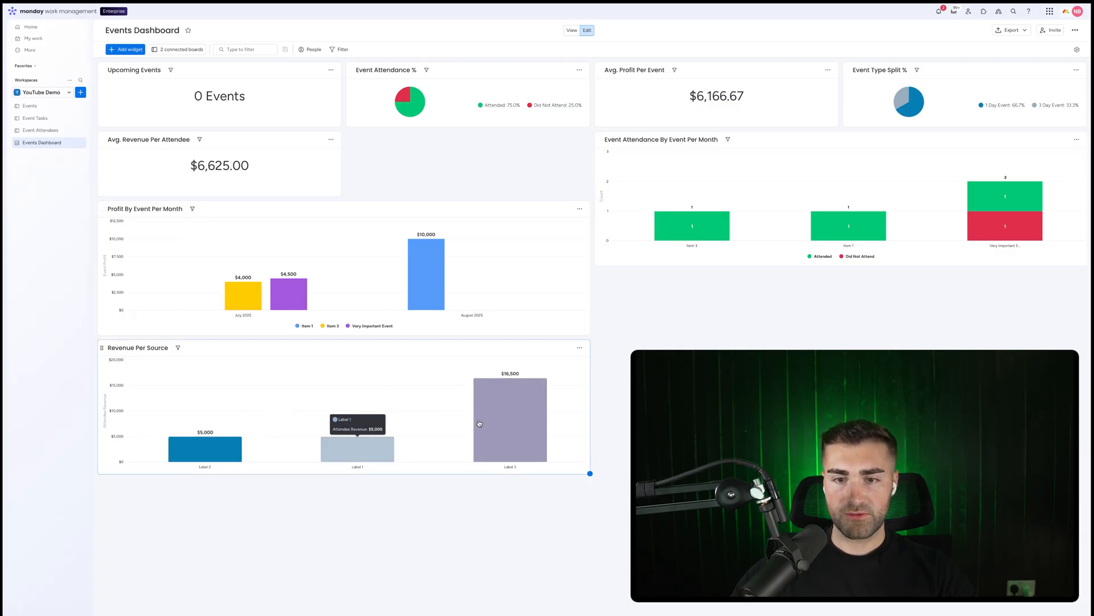
mouse_move(501, 425)
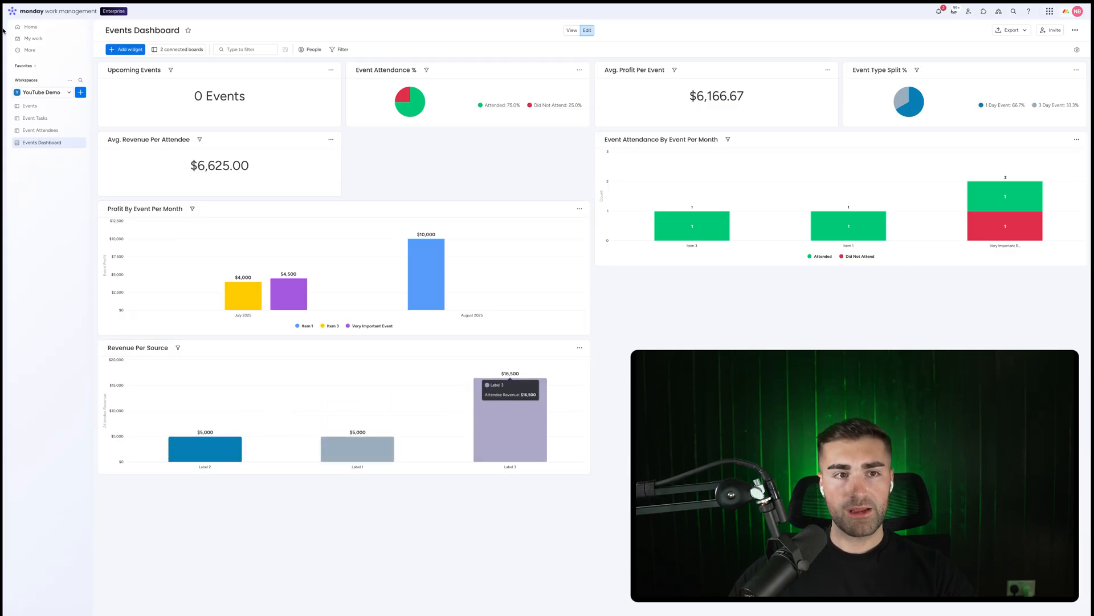
click(40, 130)
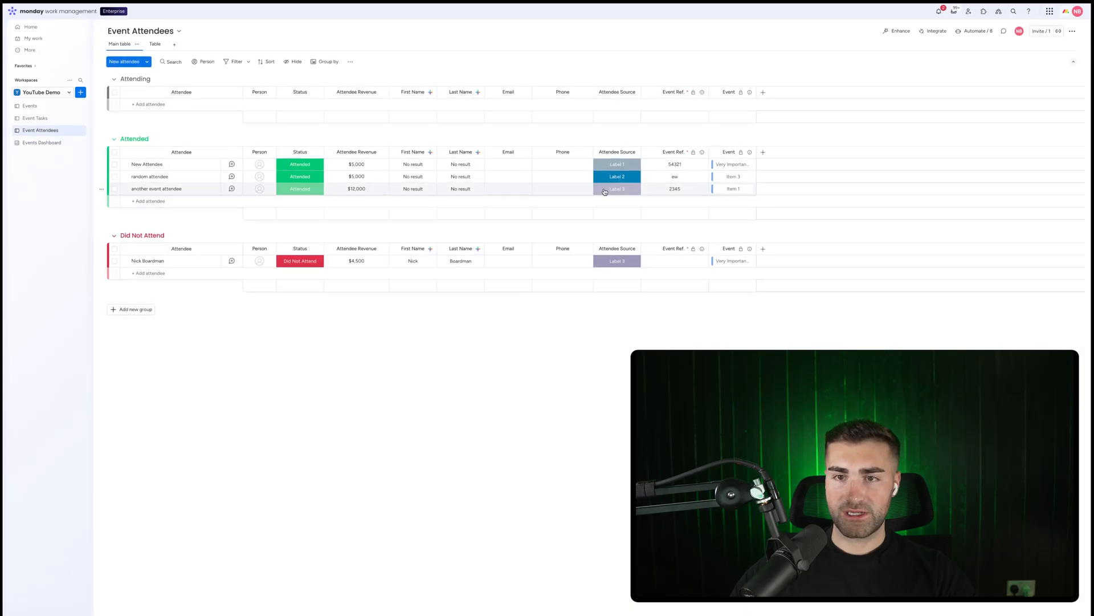
click(617, 188)
click(617, 271)
triple_click(617, 238)
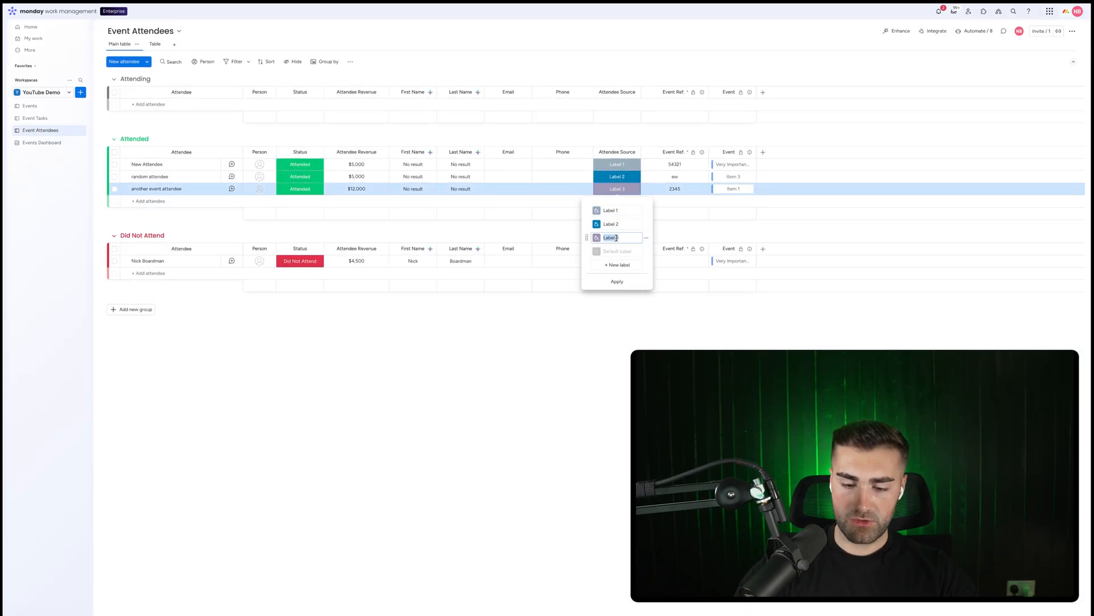
text(YouTube)
key(Return)
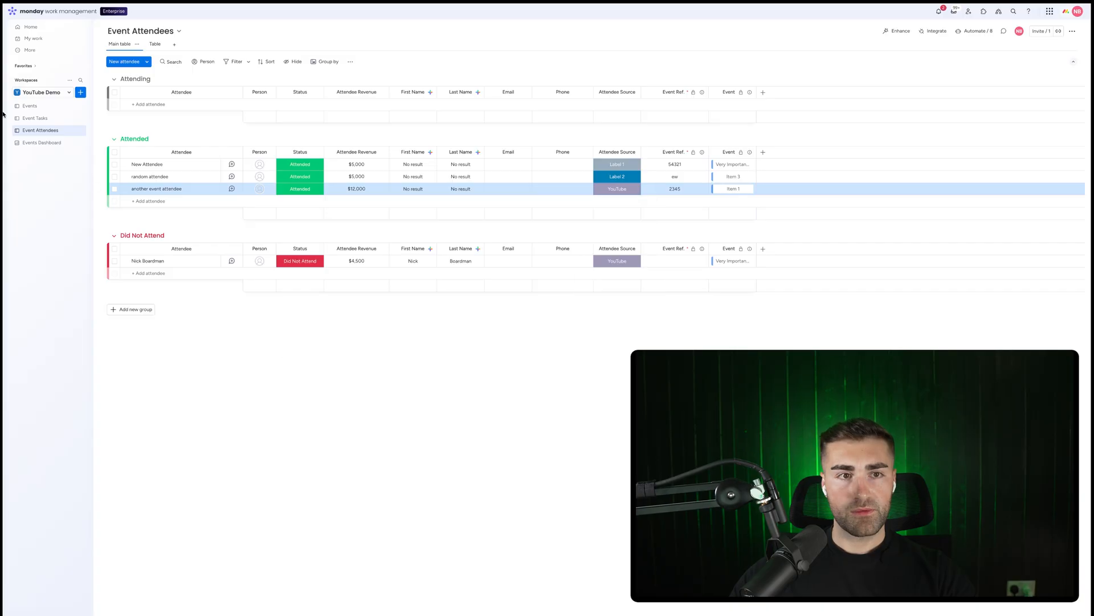
Open the Events Dashboard to check the Revenue Per Source chart
click(42, 142)
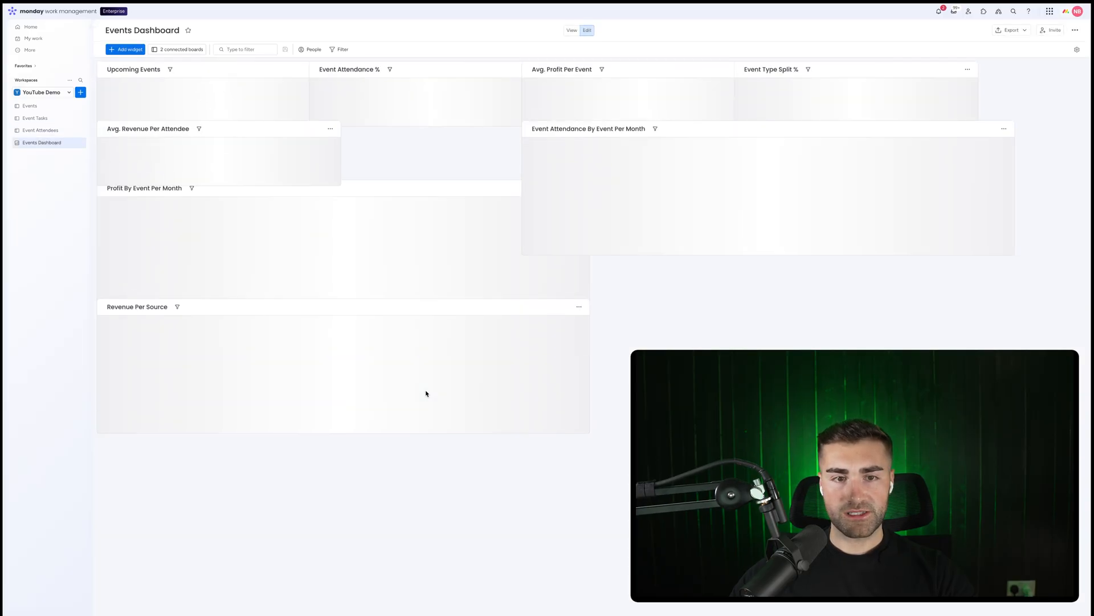
mouse_move(479, 433)
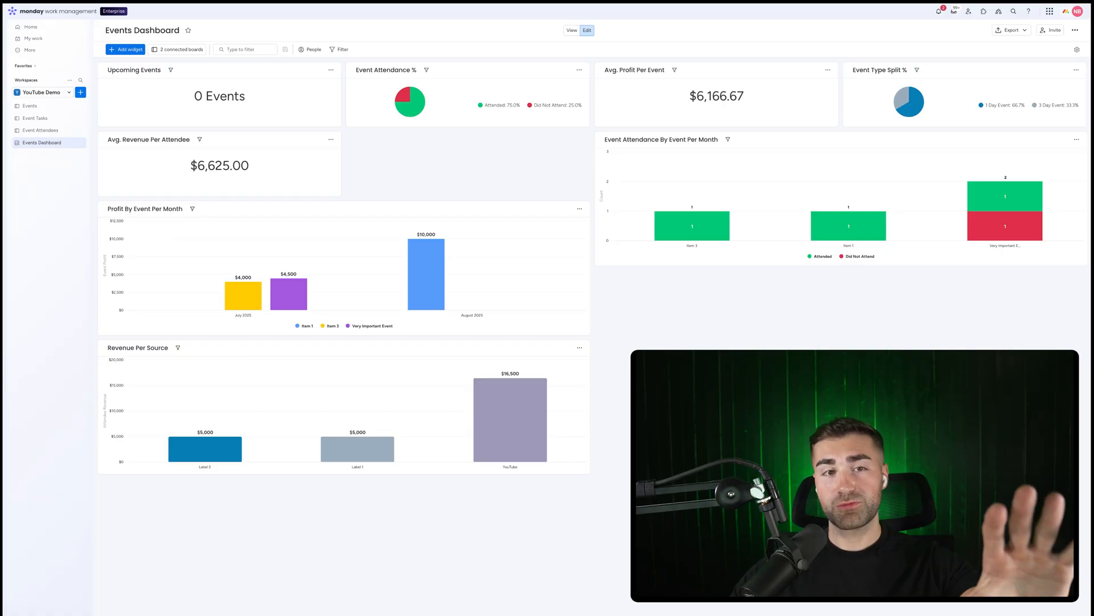
click(136, 50)
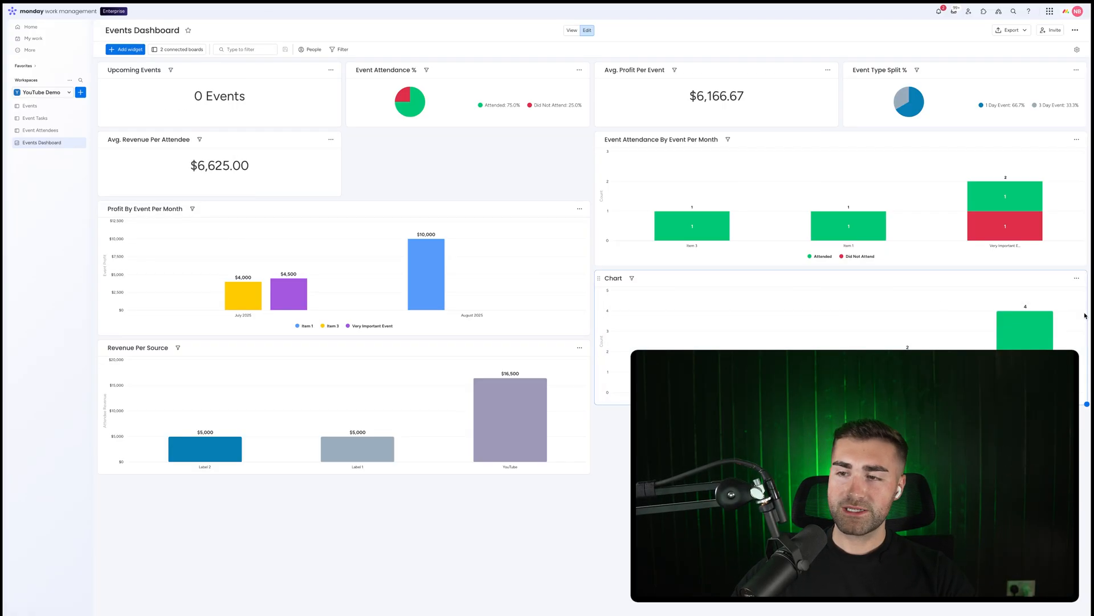
click(1076, 278)
click(1043, 346)
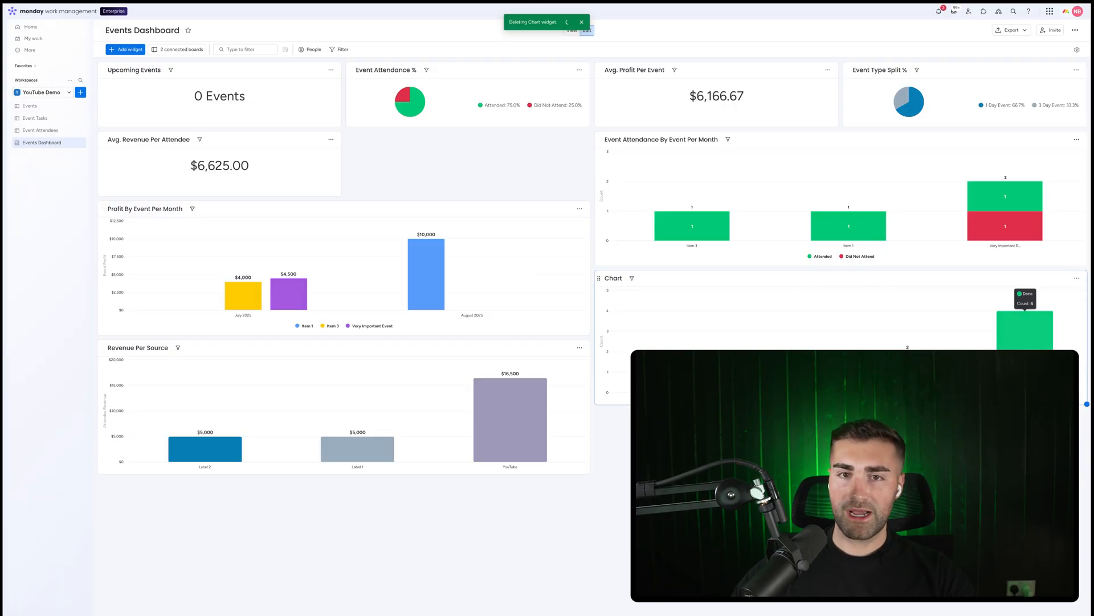
Add a Numbers widget to the Events Dashboard
click(123, 52)
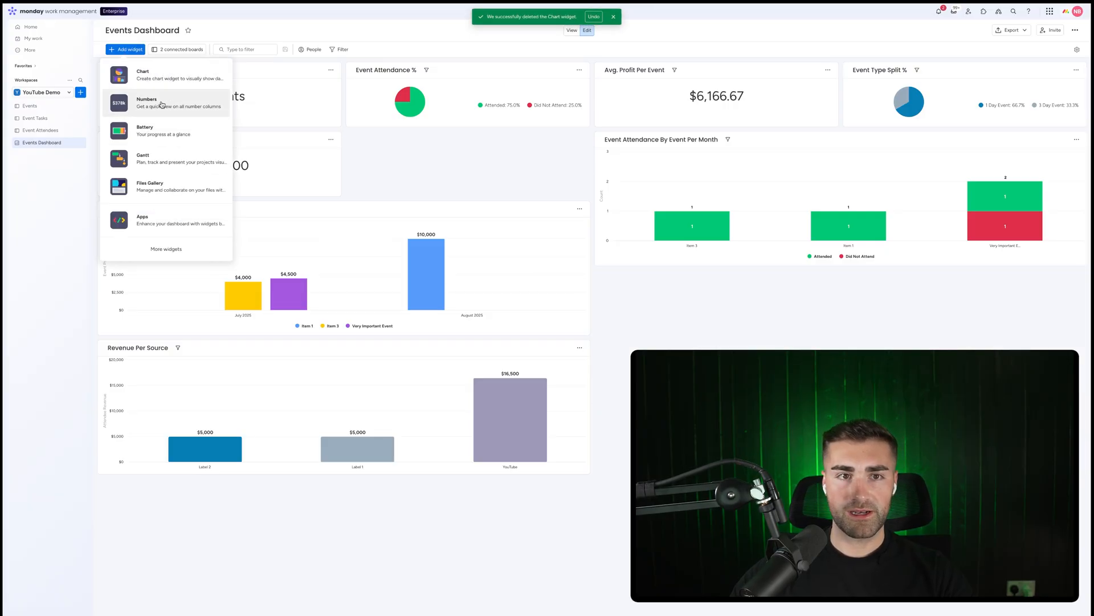
click(535, 172)
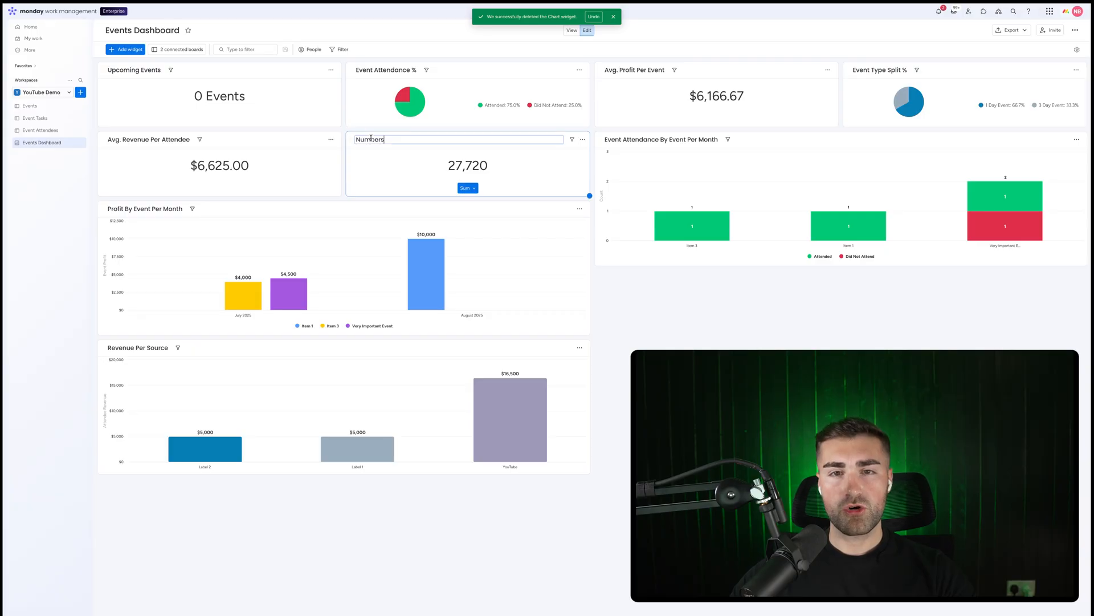
Add a Formula column to the Events board and open its formula builder
click(26, 107)
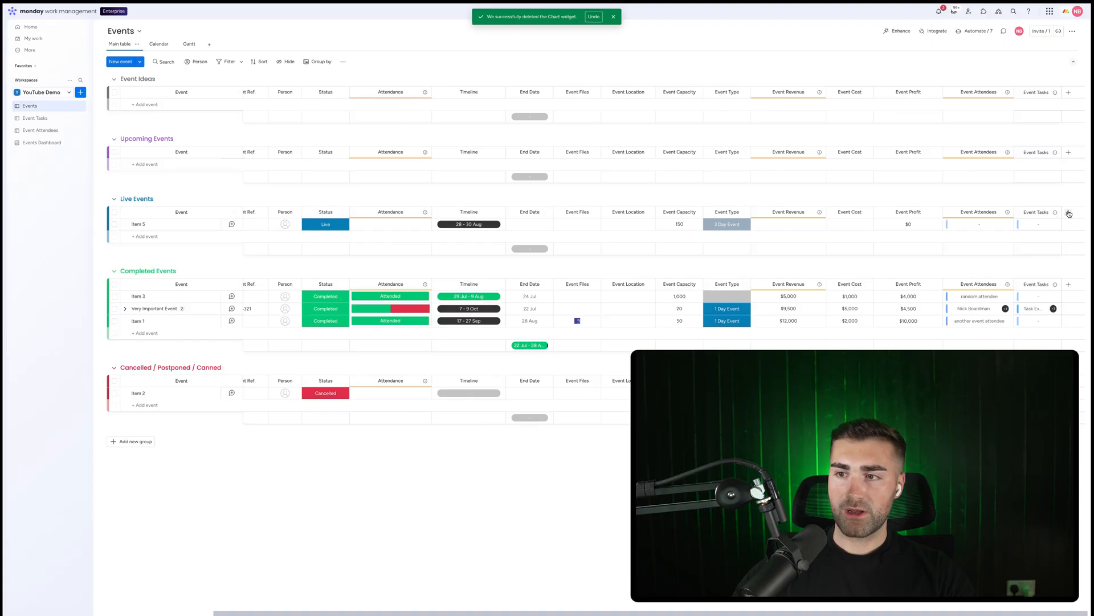
click(1069, 213)
text(form)
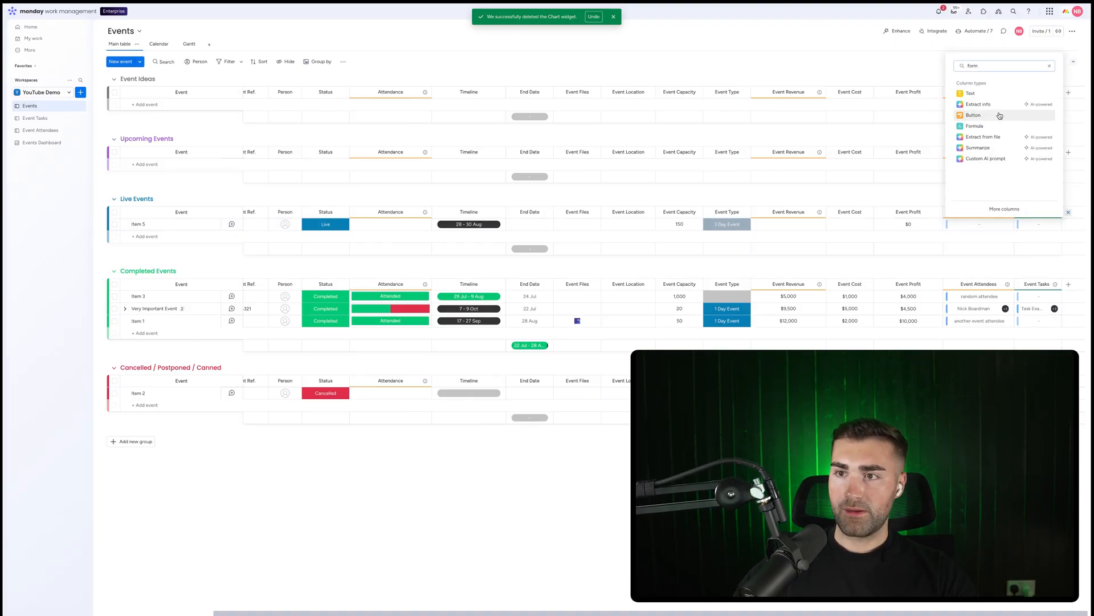
click(994, 126)
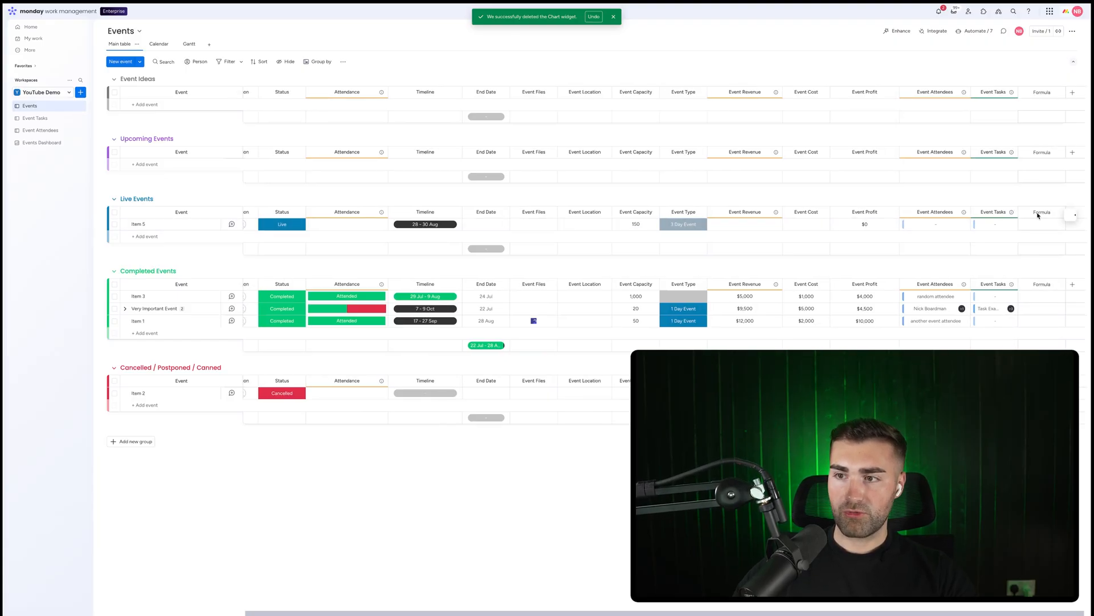
click(1034, 224)
click(1034, 204)
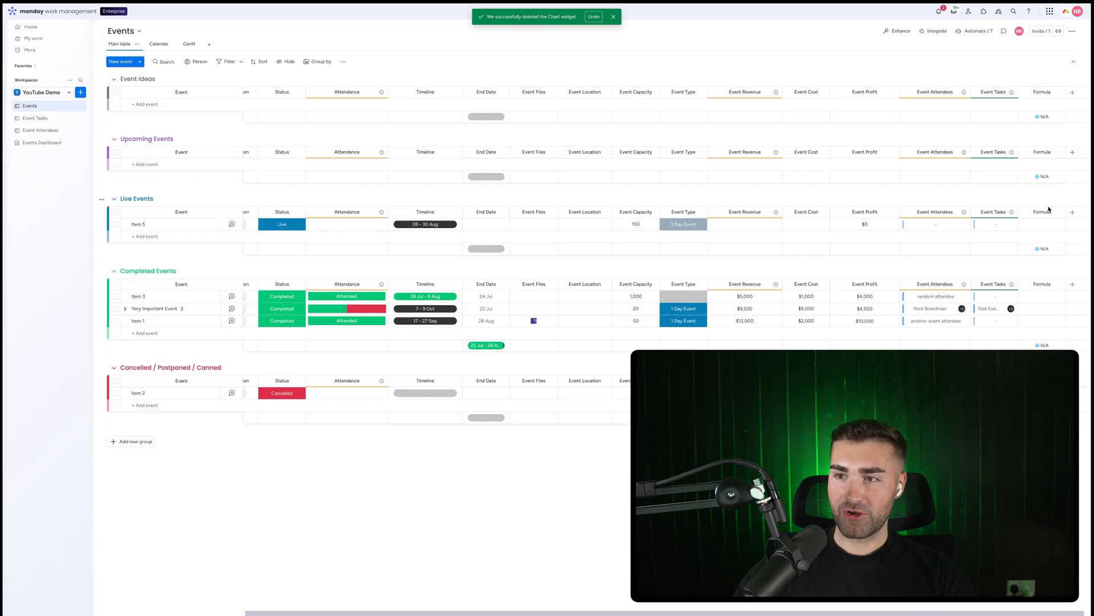
click(1051, 224)
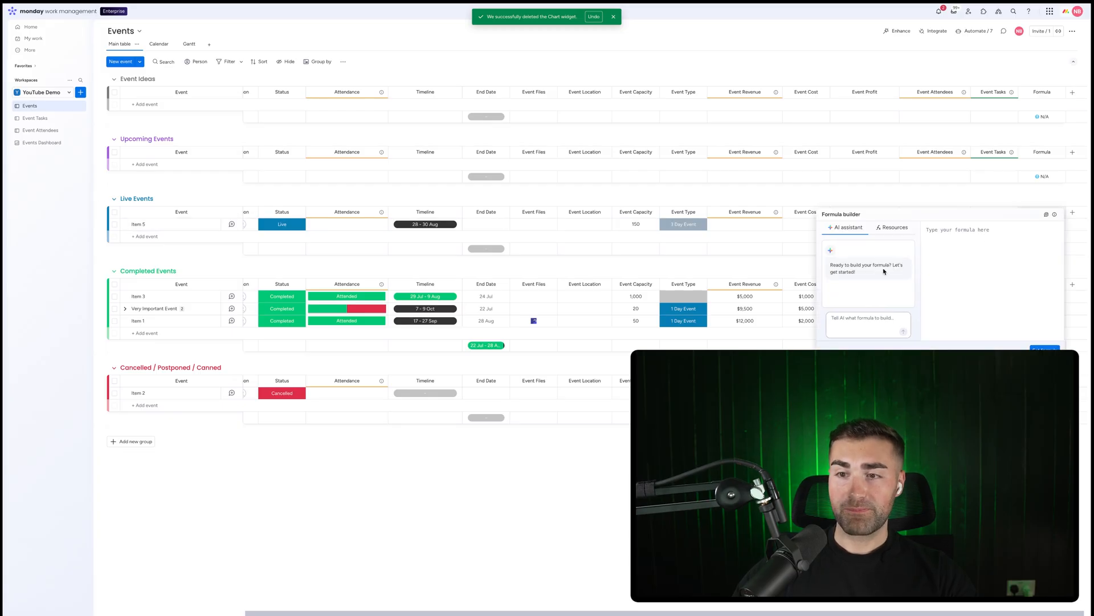
Ask the formula AI assistant to divide the count of connections to the event attendees by the event profit
click(866, 322)
text(giove)
key(BackSpace)
key(BackSpace)
key(BackSpace)
key(BackSpace)
key(BackSpace)
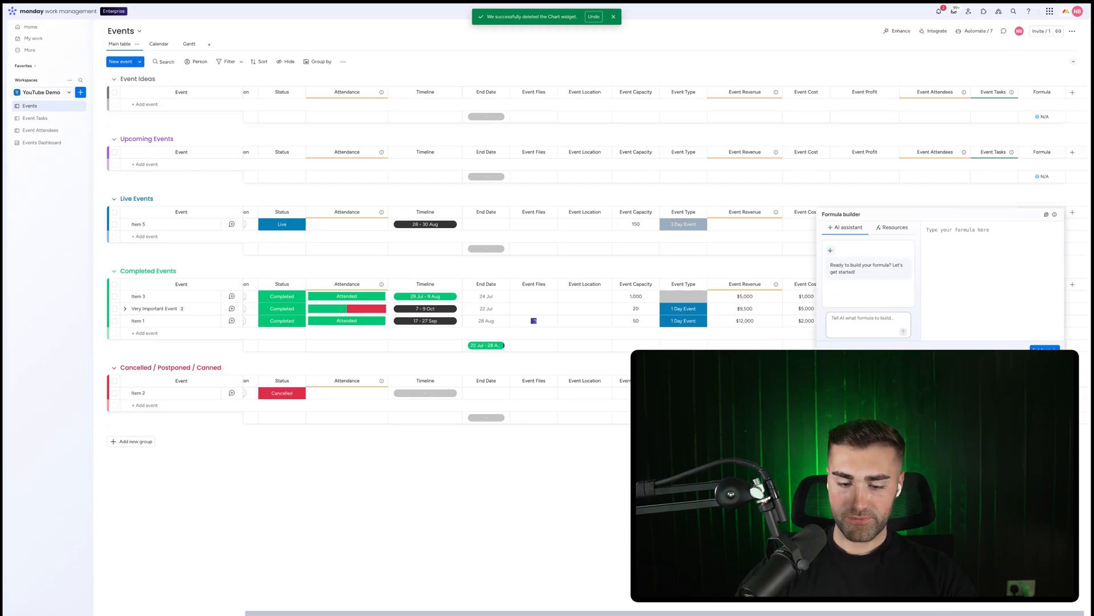
text(divide the)
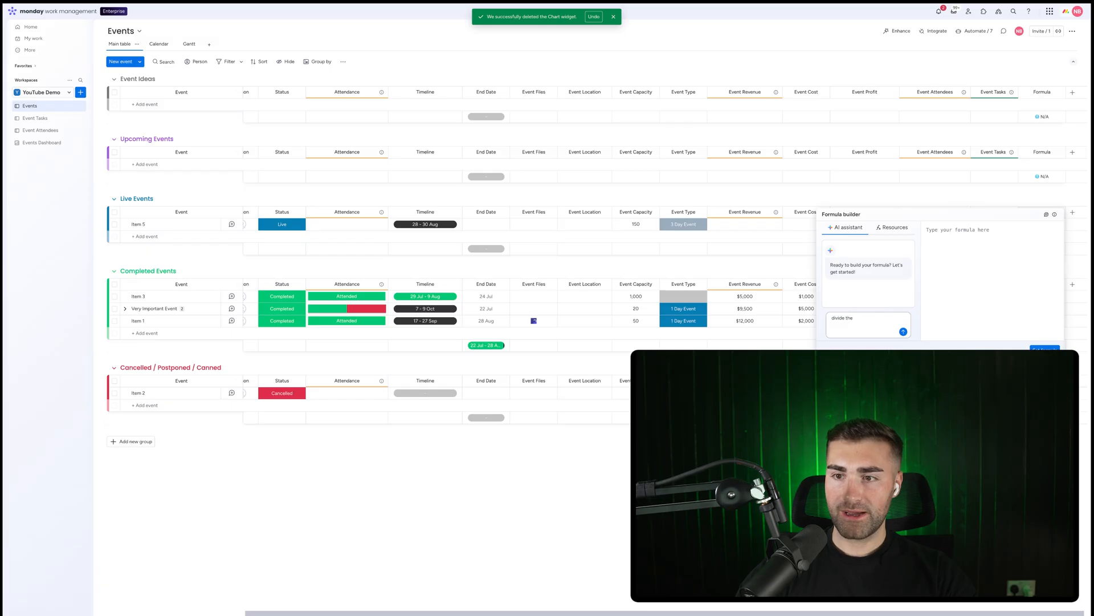
text( count of conne)
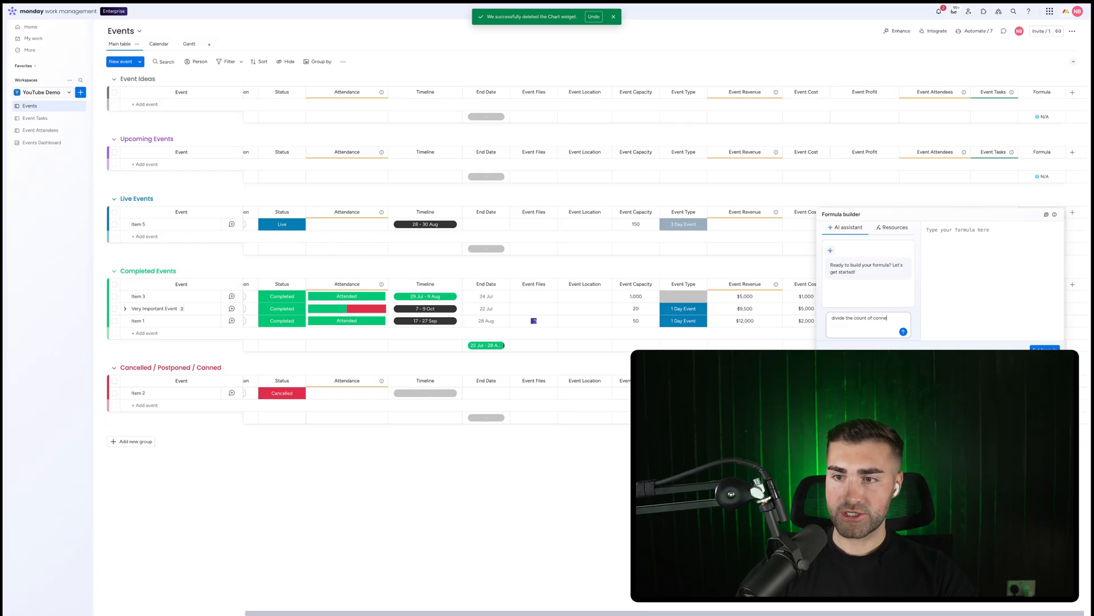
text(ctions to the event attendees by the event profit)
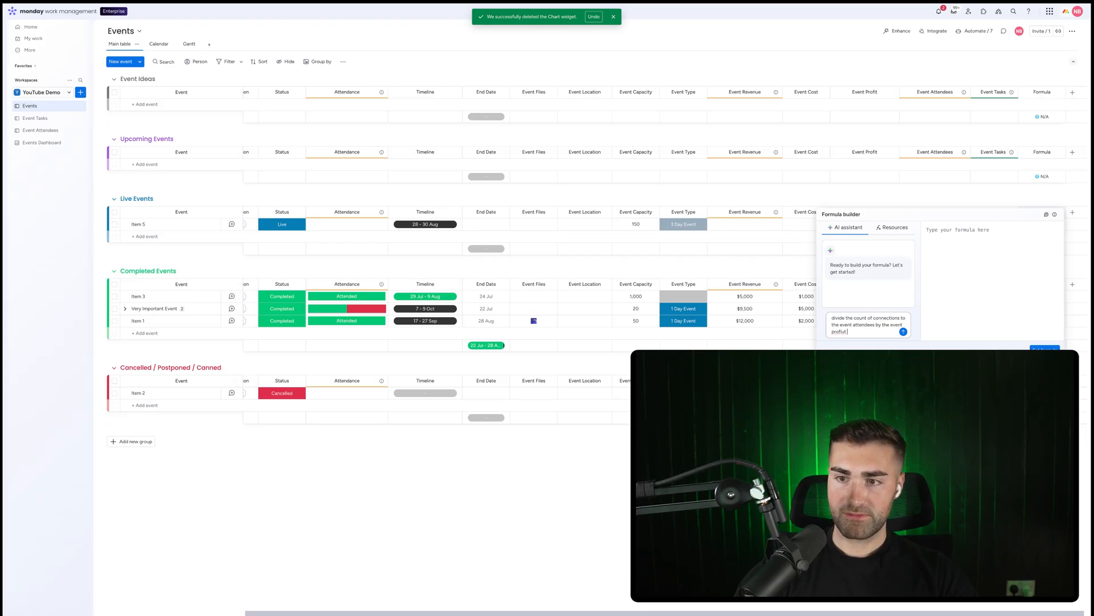
key(Return)
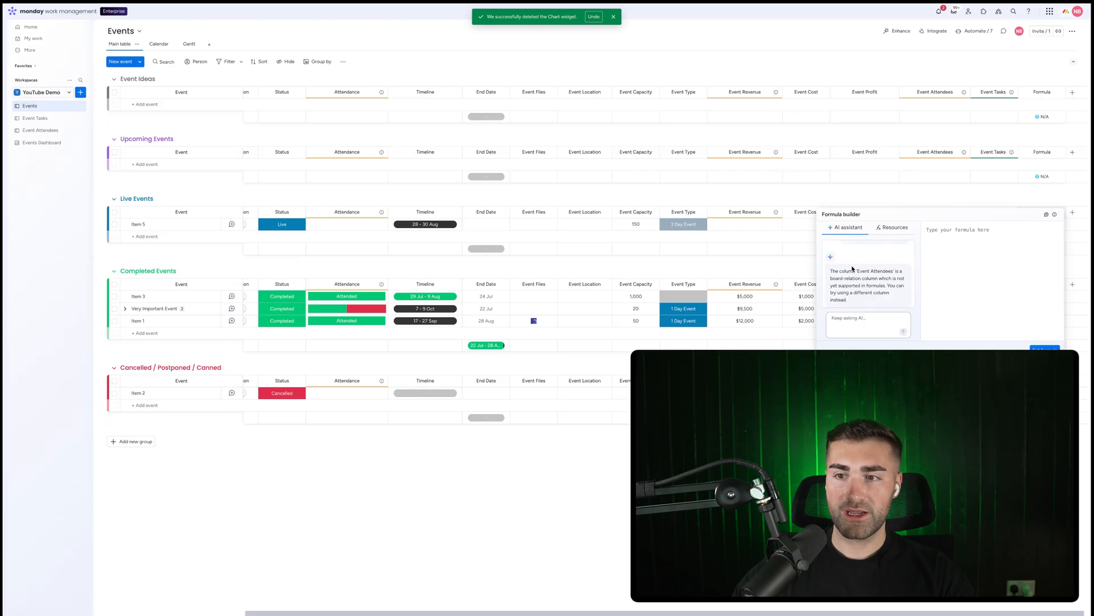
Delete the new Formula column from the Events board
click(773, 261)
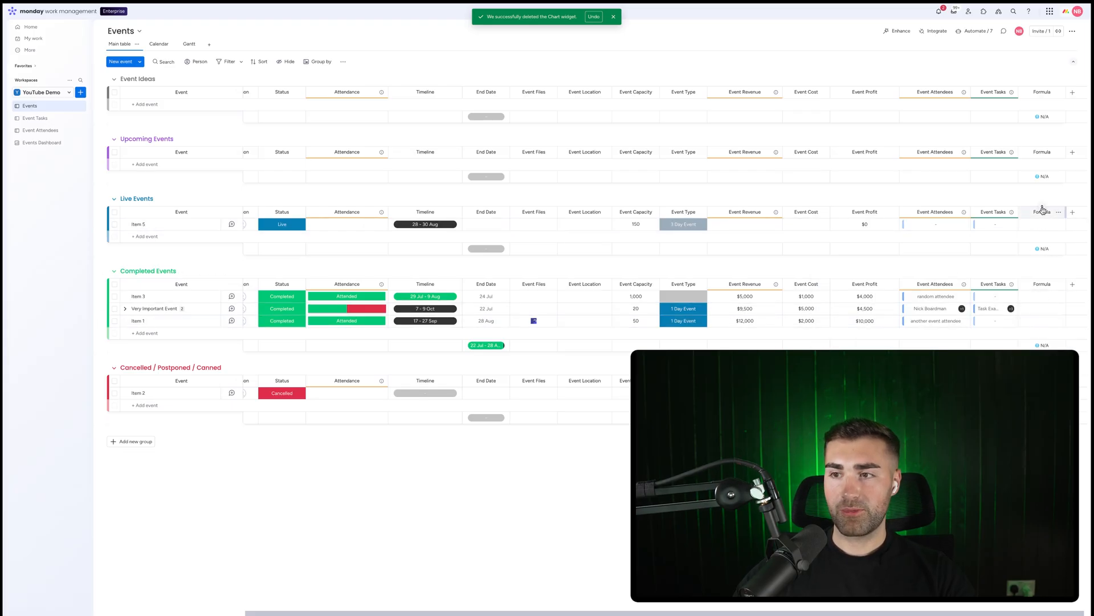
click(1059, 212)
click(1011, 344)
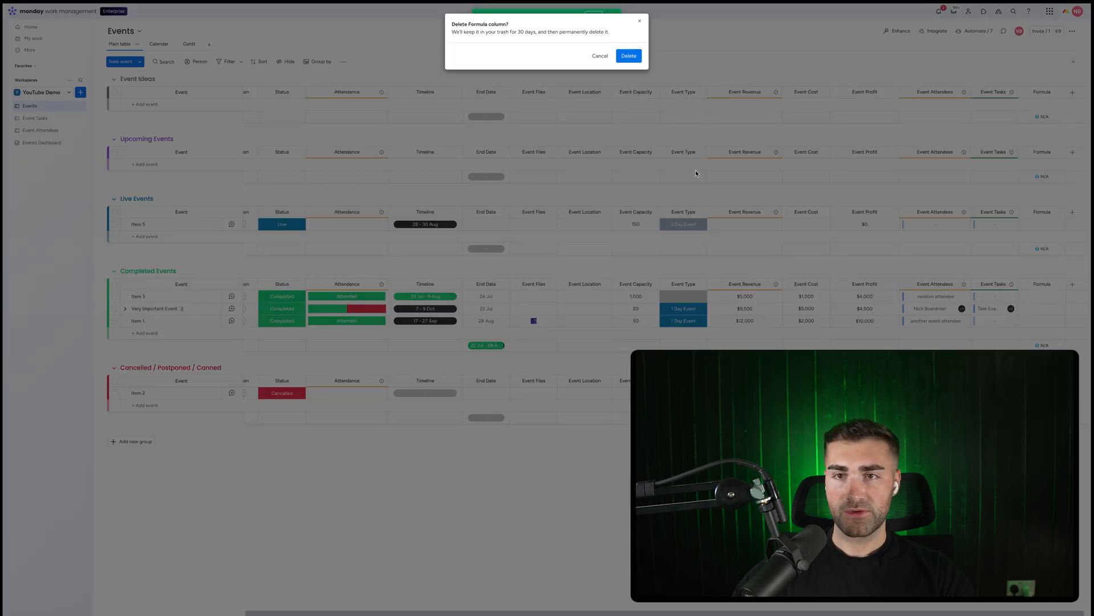
click(629, 56)
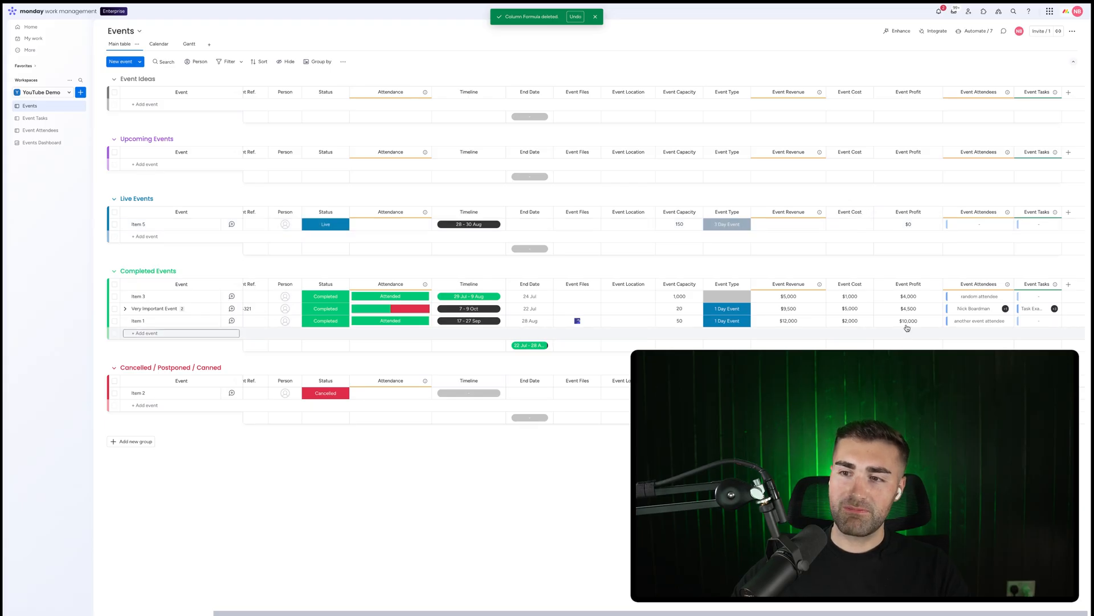
Add a Mirror column to the Event Attendees board that mirrors Event Profit through the Event connection
click(42, 142)
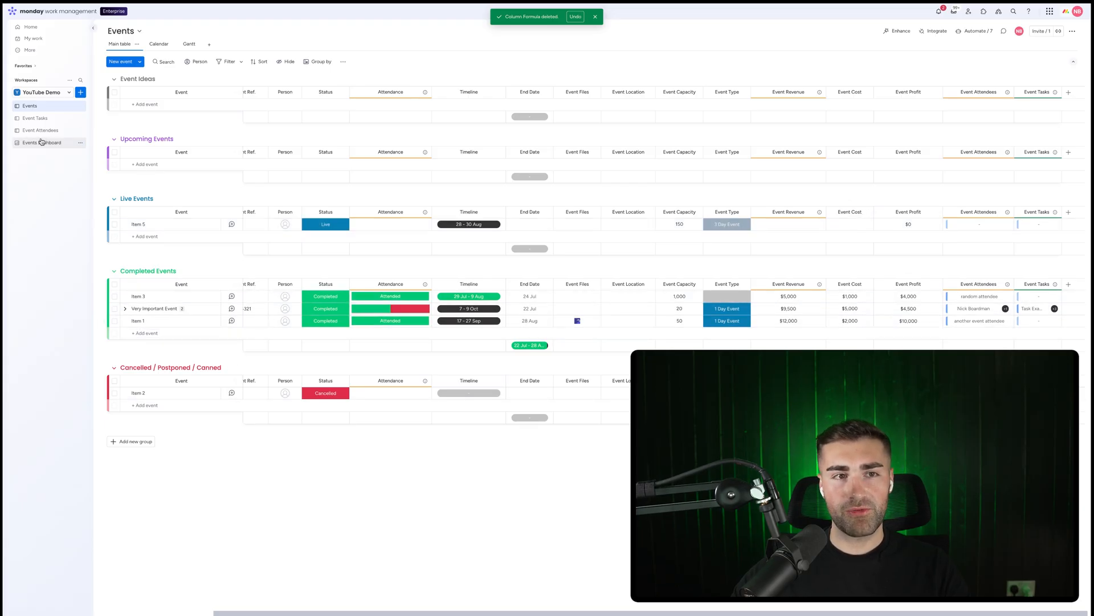
click(37, 134)
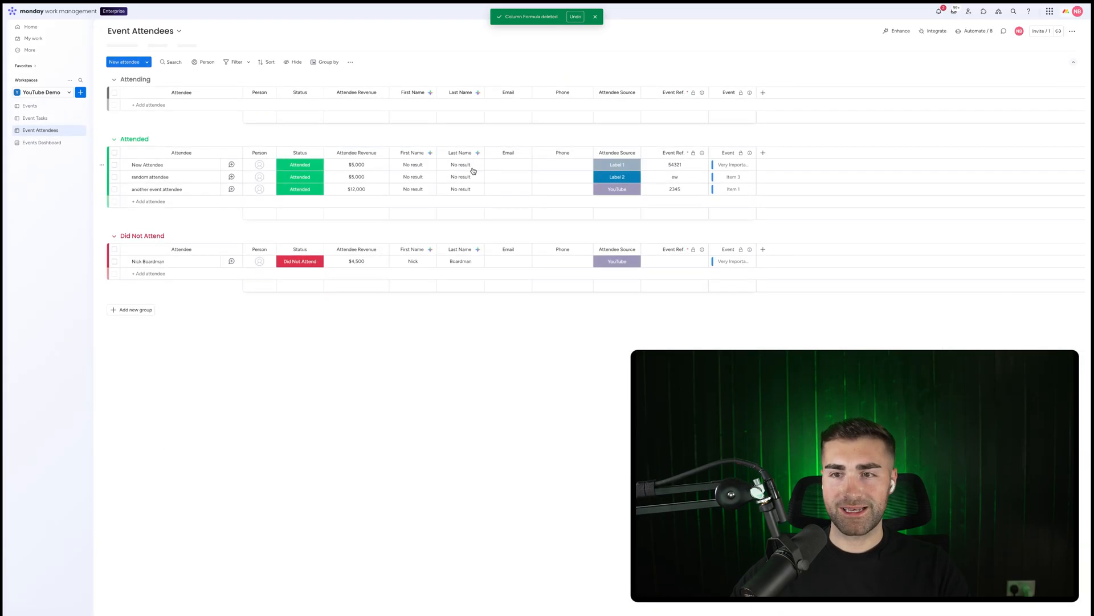
click(763, 152)
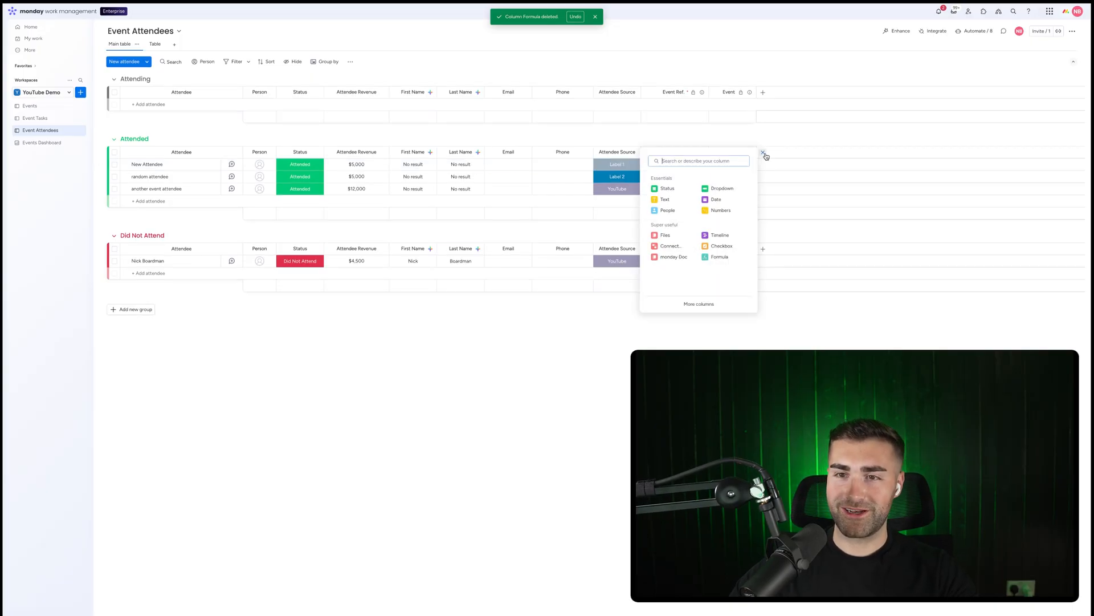
text(mirror)
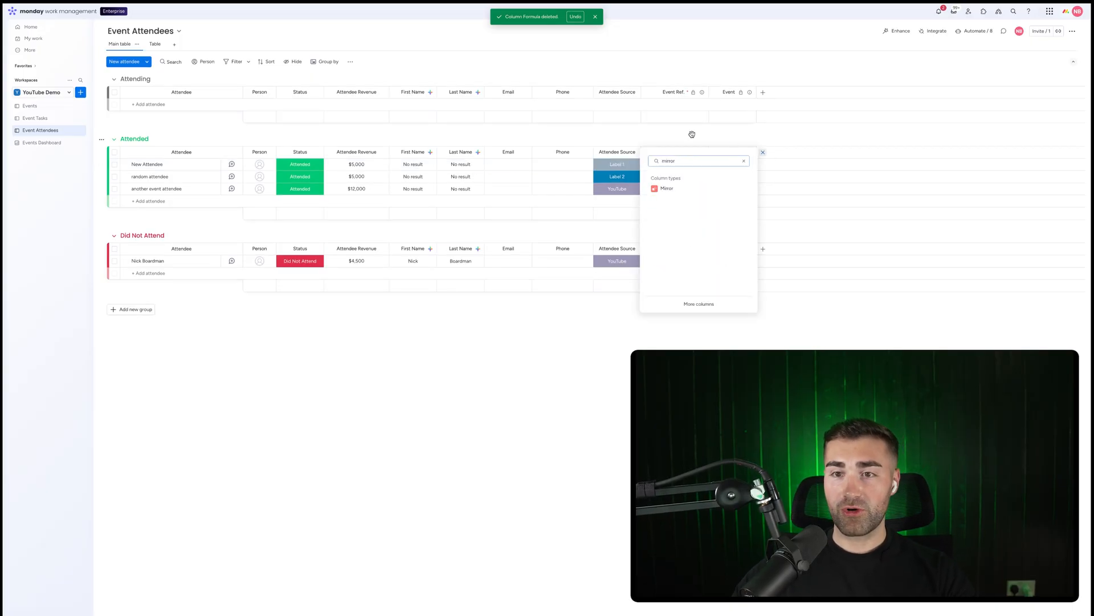
click(661, 186)
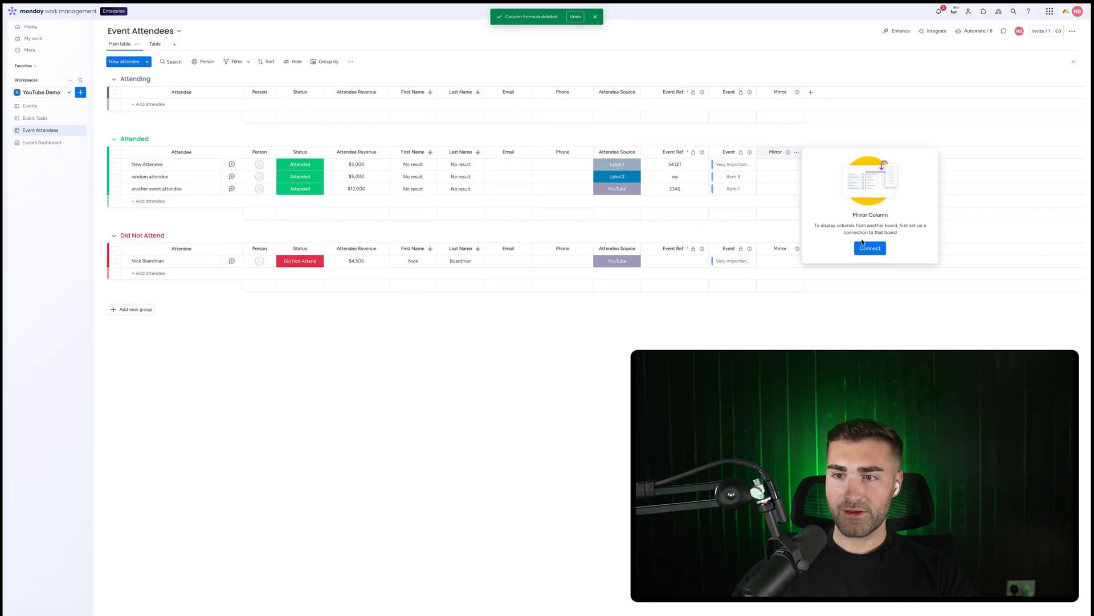
click(870, 247)
click(838, 178)
click(861, 200)
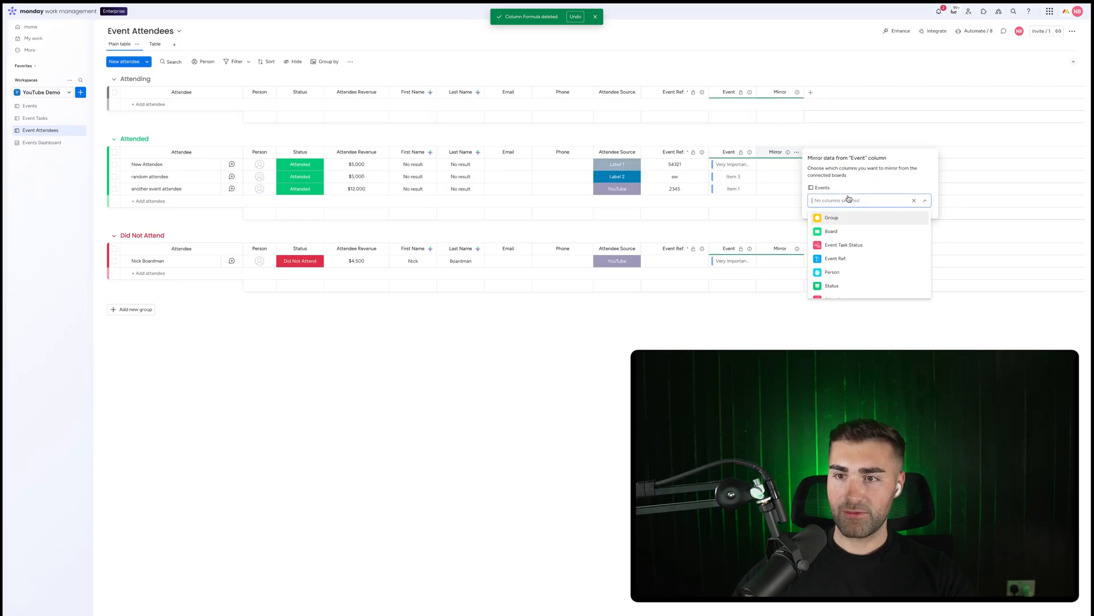
scroll(866, 262, down, 1)
scroll(861, 265, down, 3)
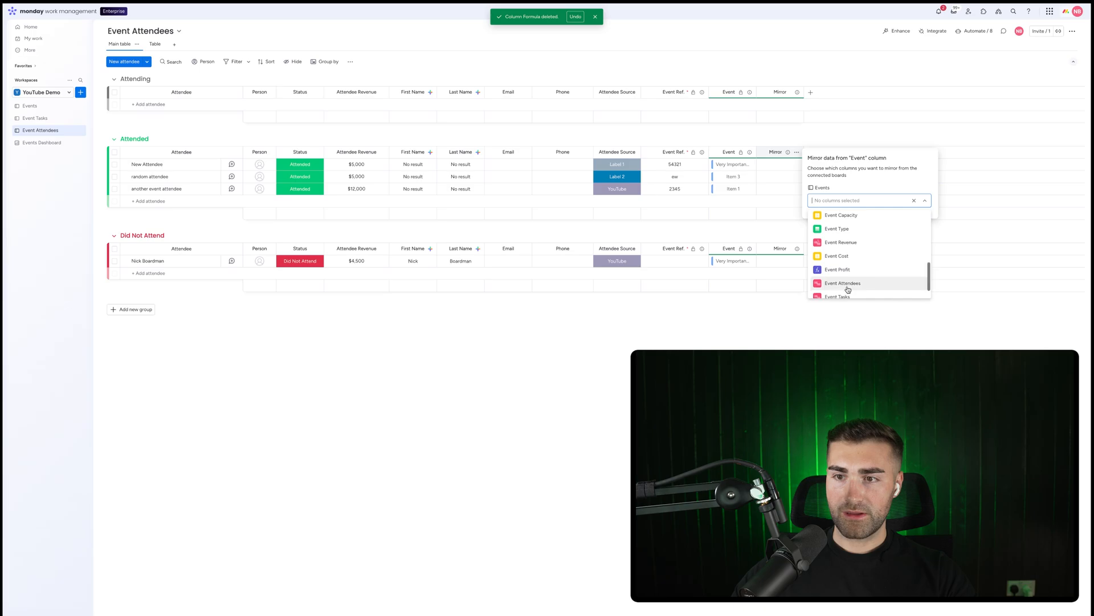
scroll(848, 289, down, 1)
click(846, 265)
Rename the mirror column to Event Profit
click(792, 132)
click(776, 153)
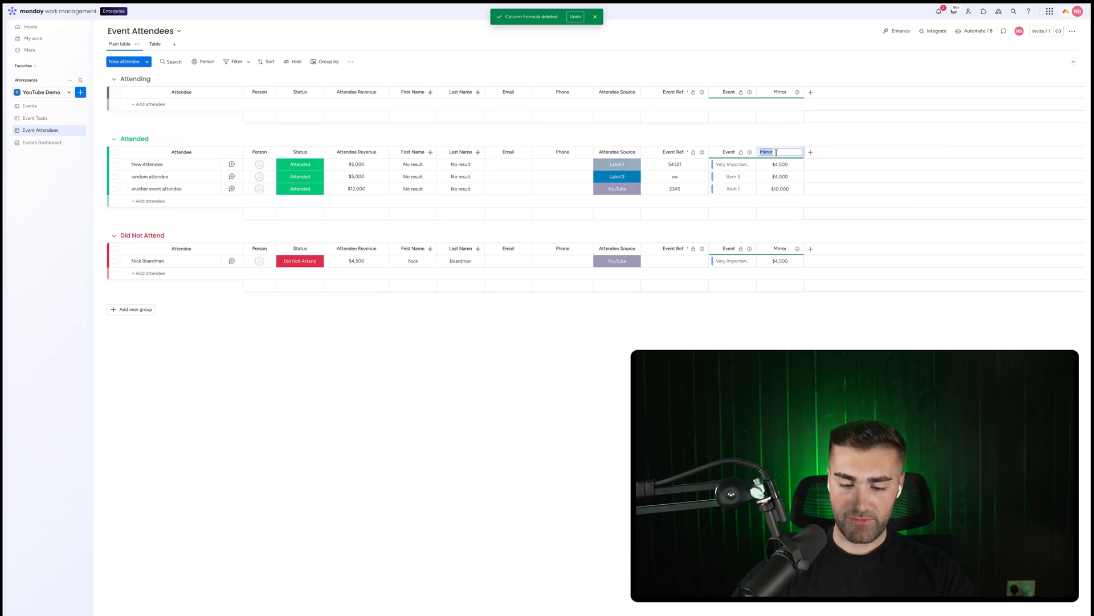
text(Event Profit)
key(Return)
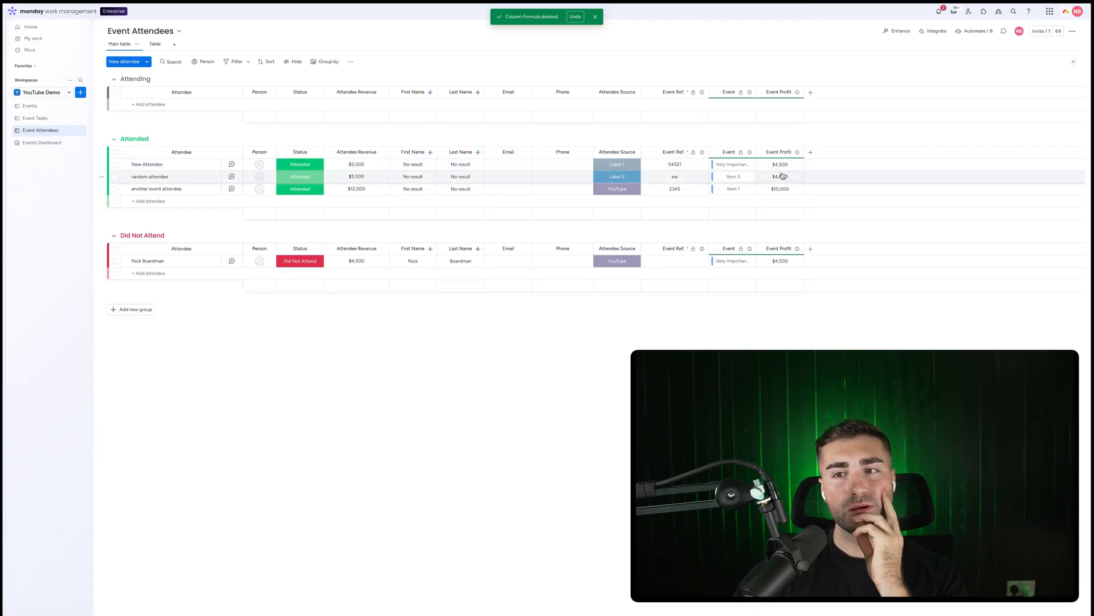
Open the settings of the new Numbers widget on the Events Dashboard
click(43, 142)
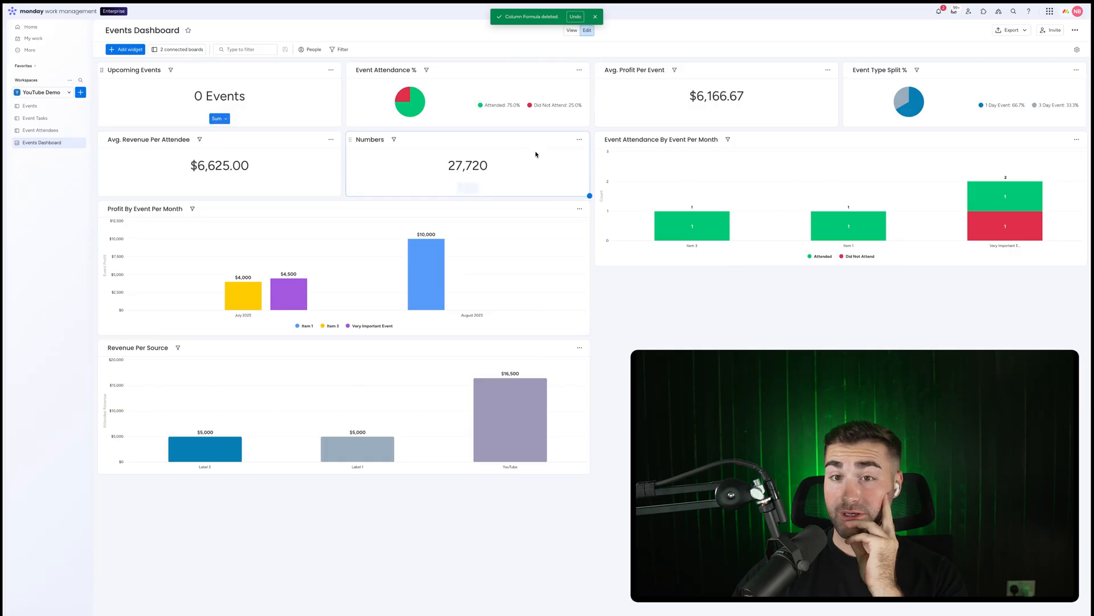
click(579, 139)
click(593, 166)
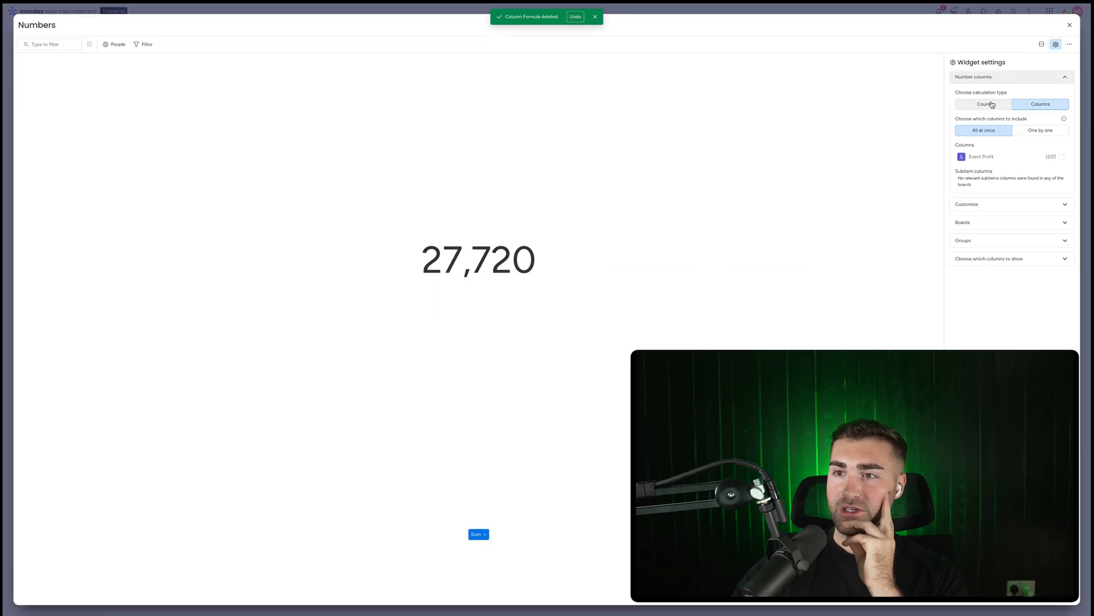
Configure the Numbers widget to sum Event Profit one by one, limited to the Attended and Did Not Attend groups
click(1027, 132)
click(989, 303)
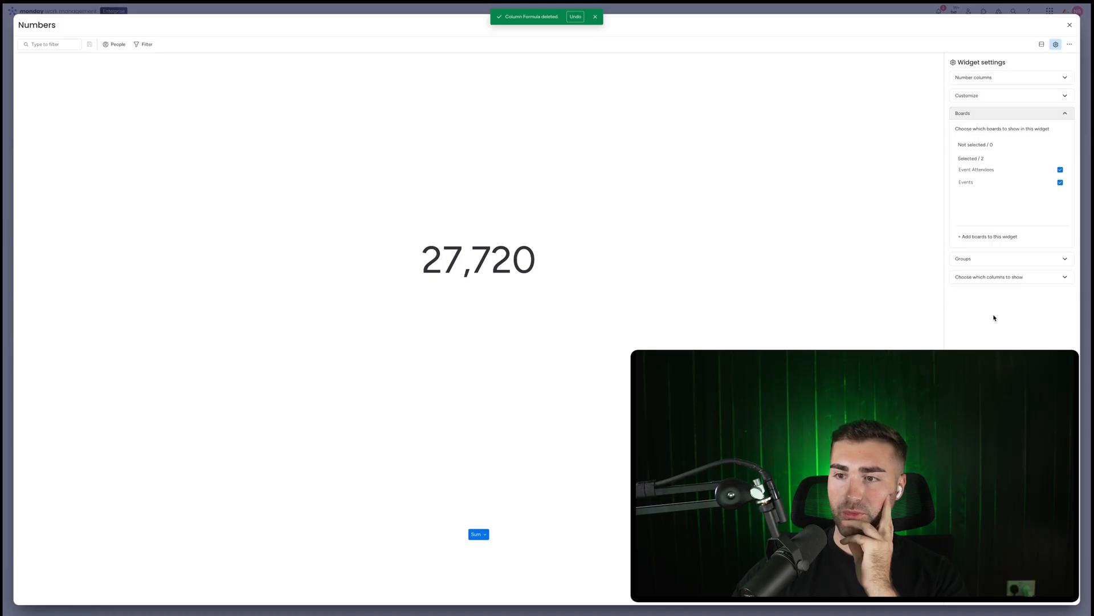
click(980, 260)
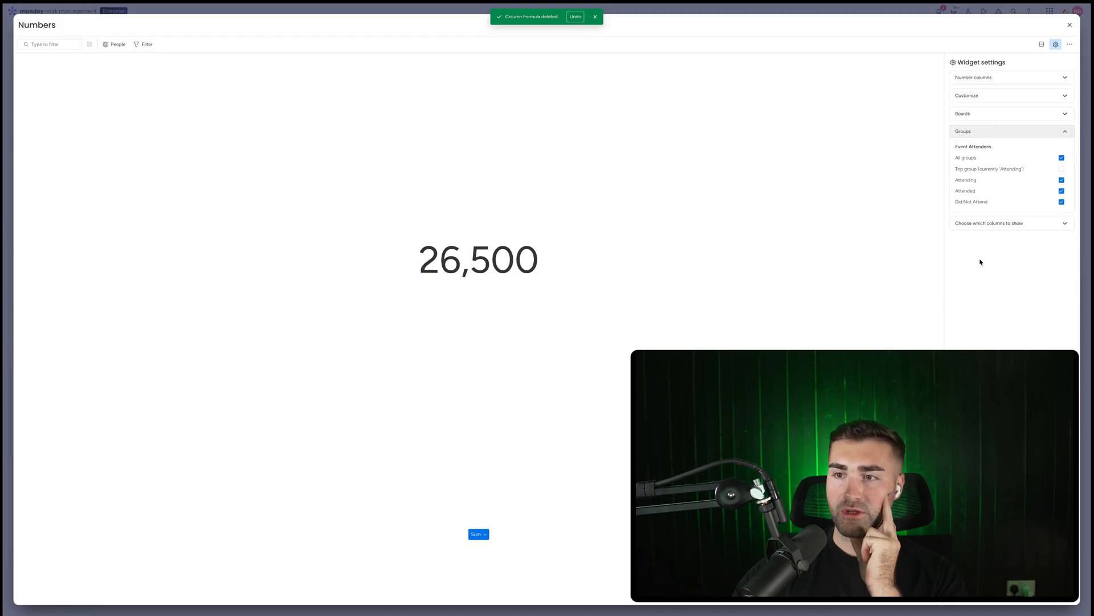
click(975, 185)
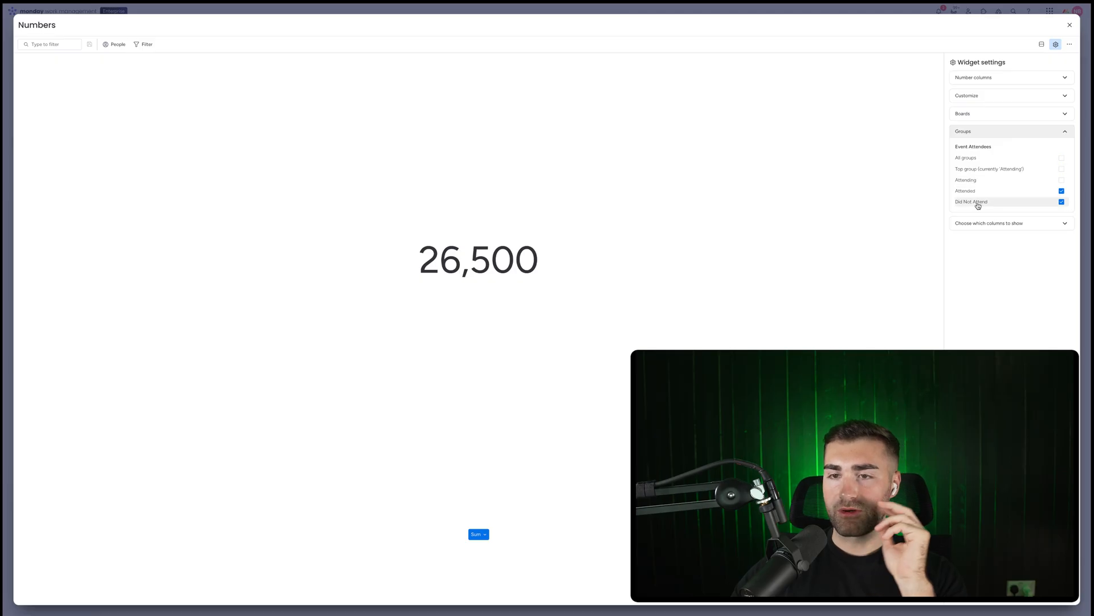
click(978, 98)
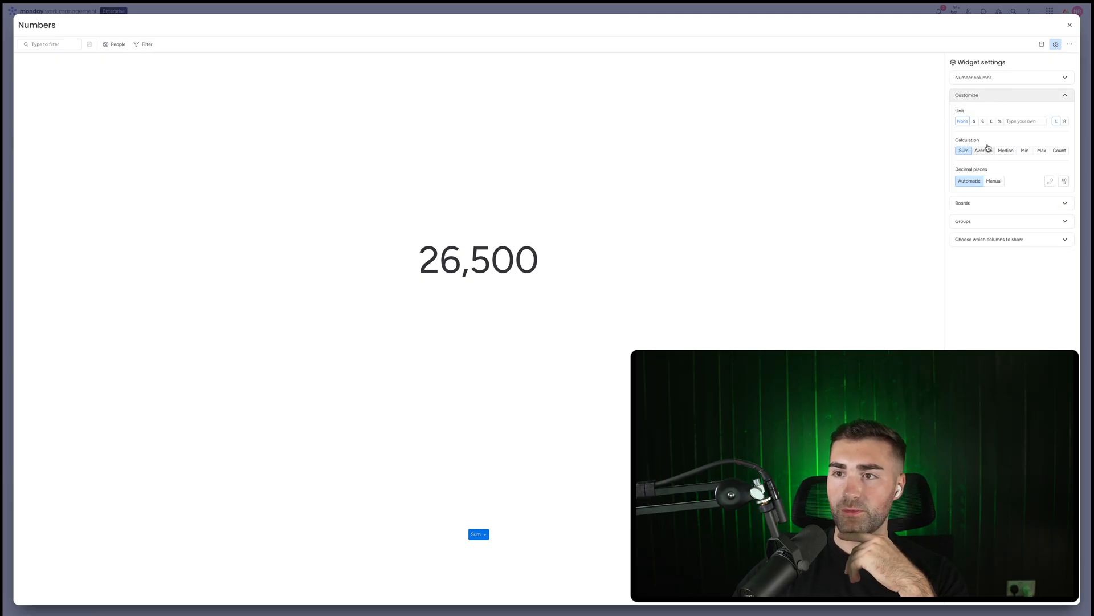
click(1006, 78)
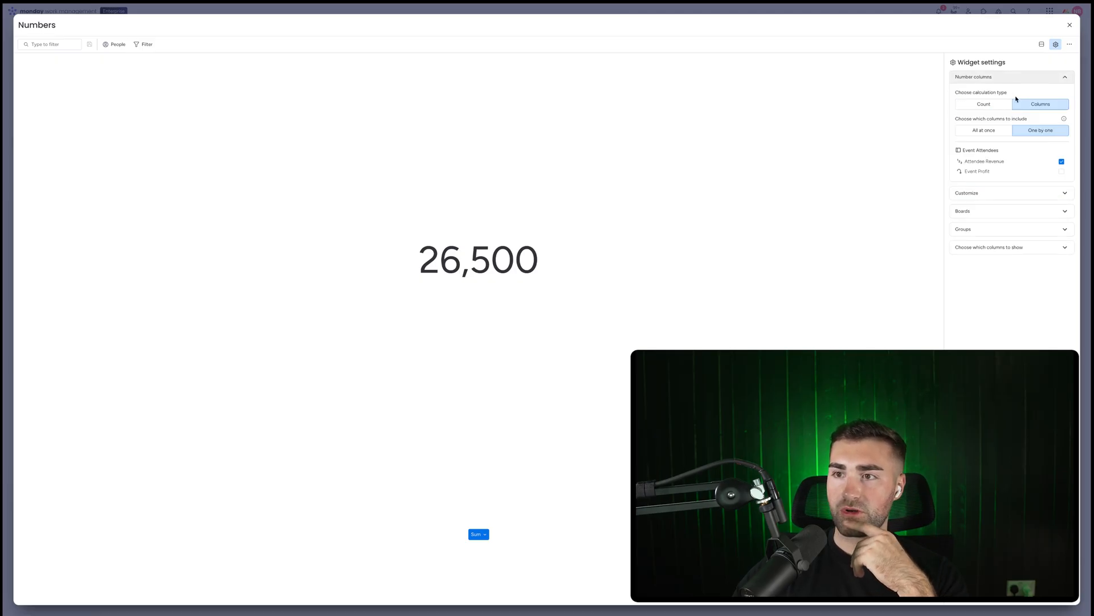
click(986, 171)
click(989, 194)
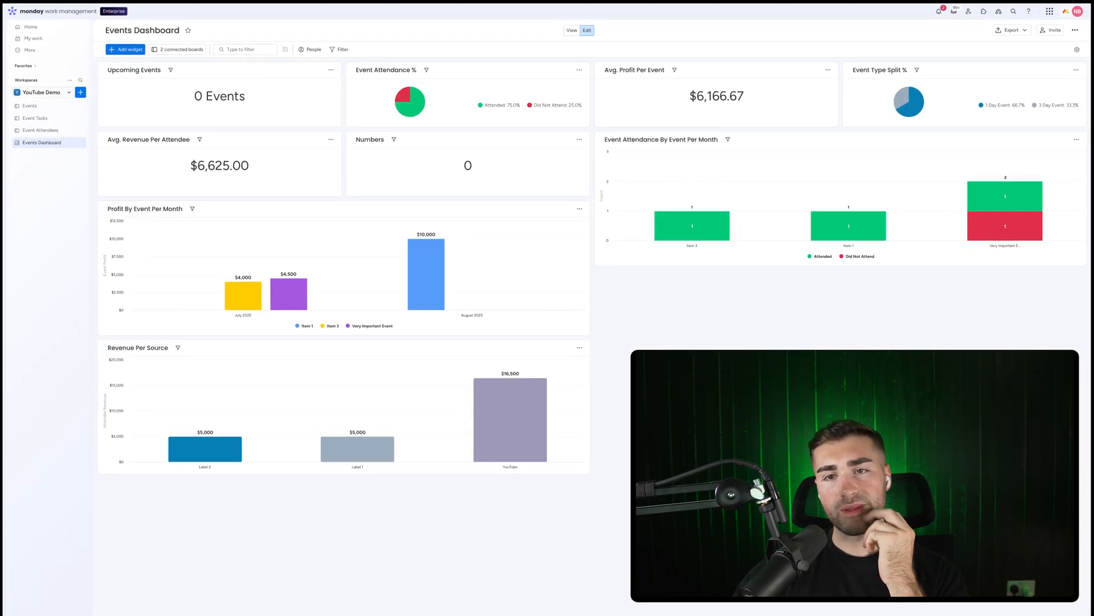
Delete the Numbers widget from the Events Dashboard
click(579, 140)
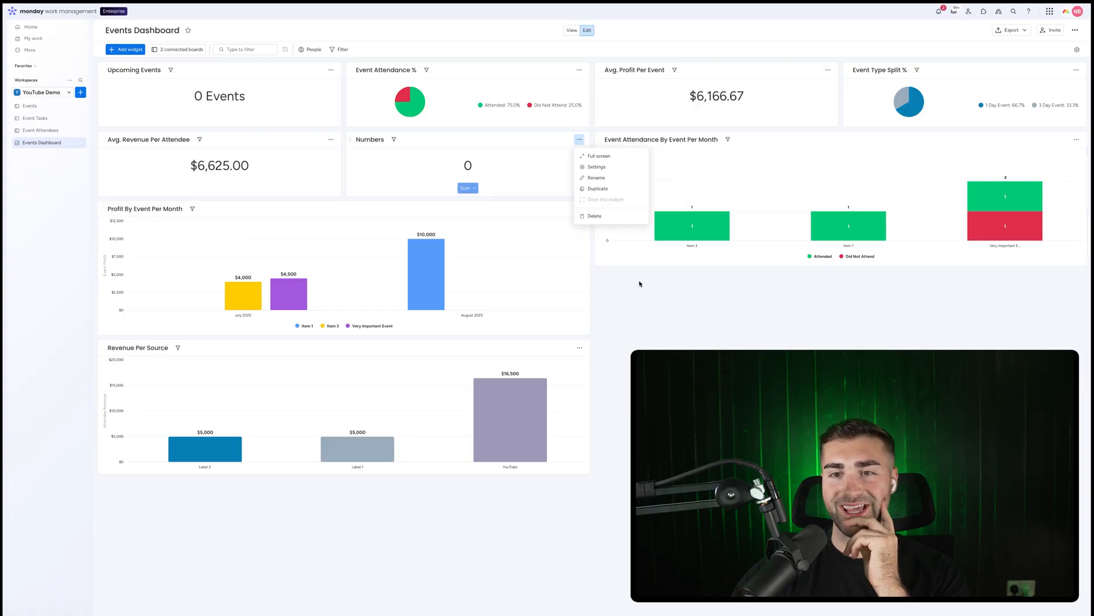
click(602, 218)
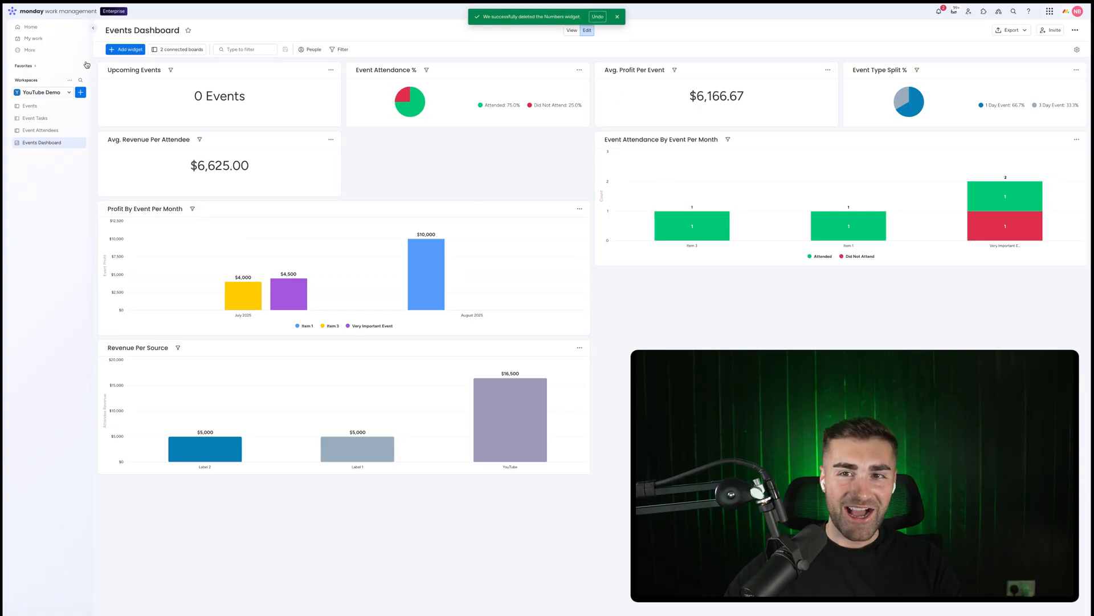
click(618, 18)
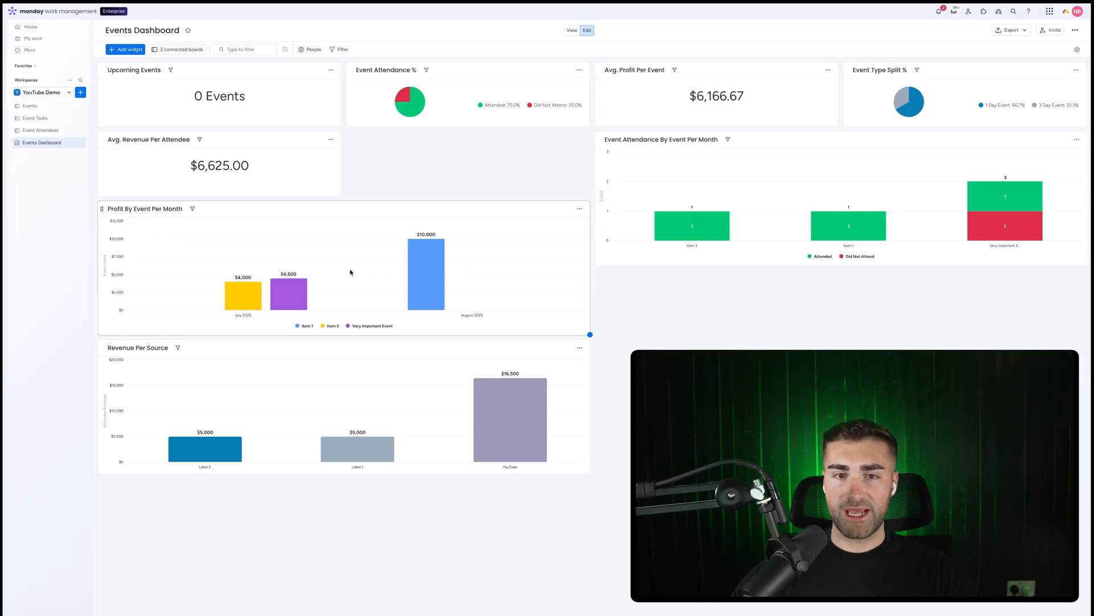
Add a Chart widget to the dashboard and name it No. Events Per Month
click(126, 49)
click(152, 86)
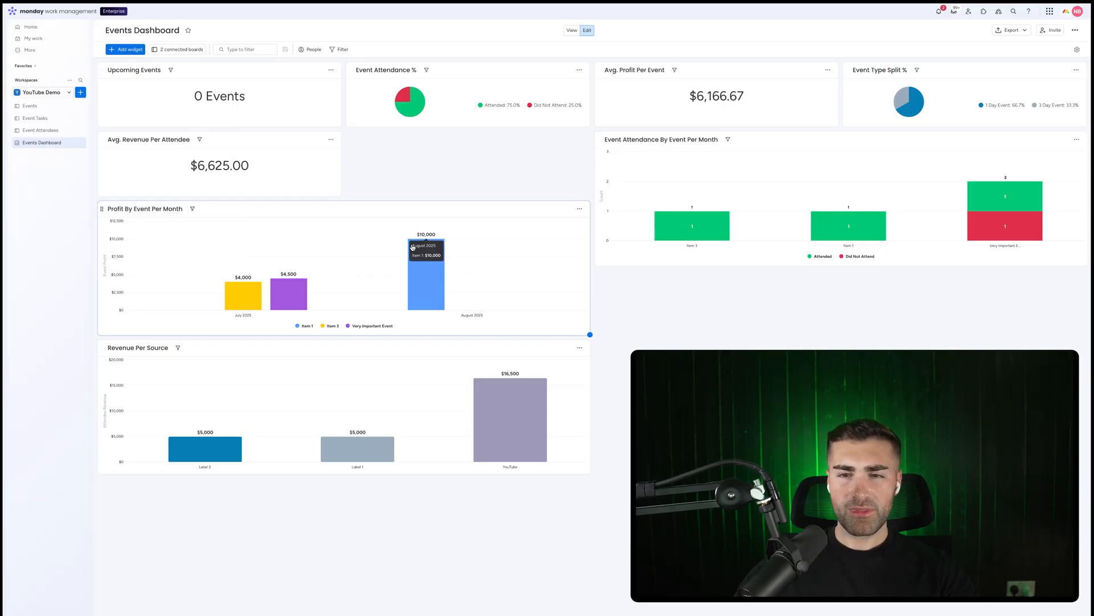
click(613, 277)
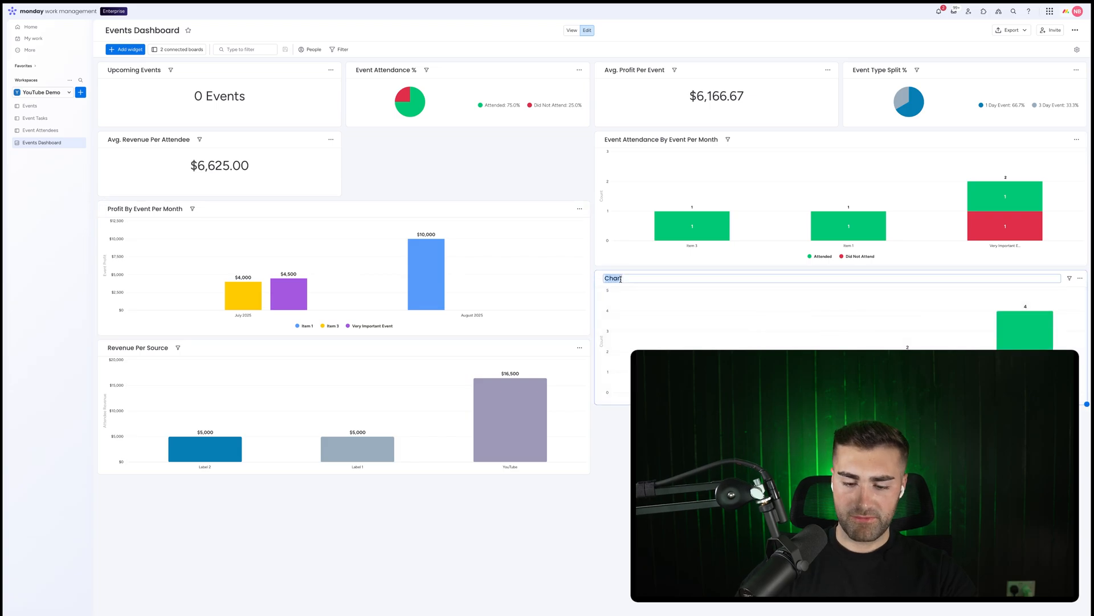
text(No. Events P)
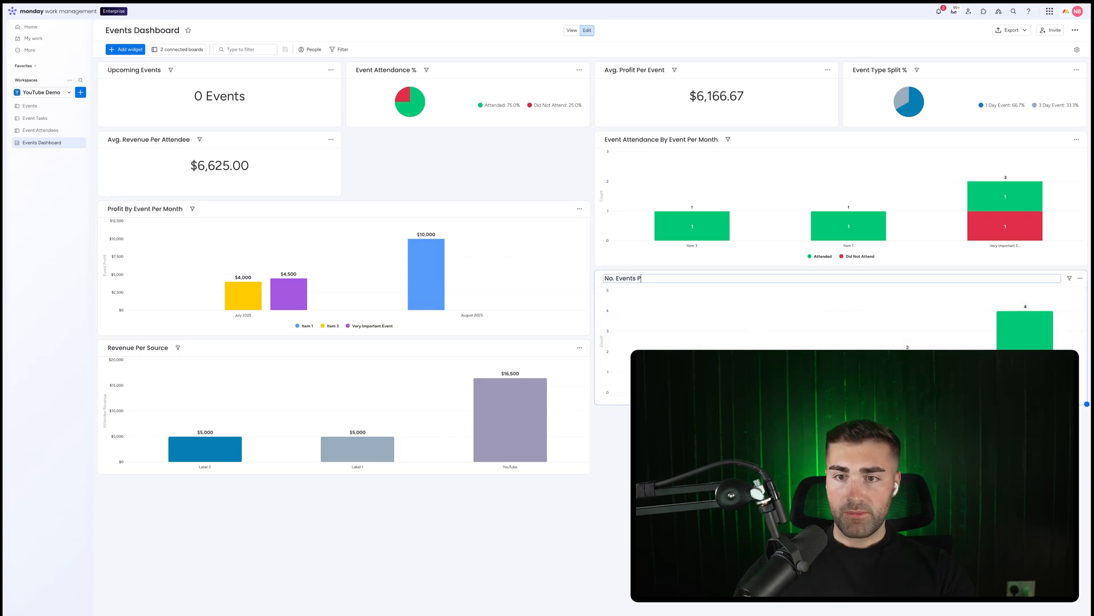
text(er Mont)
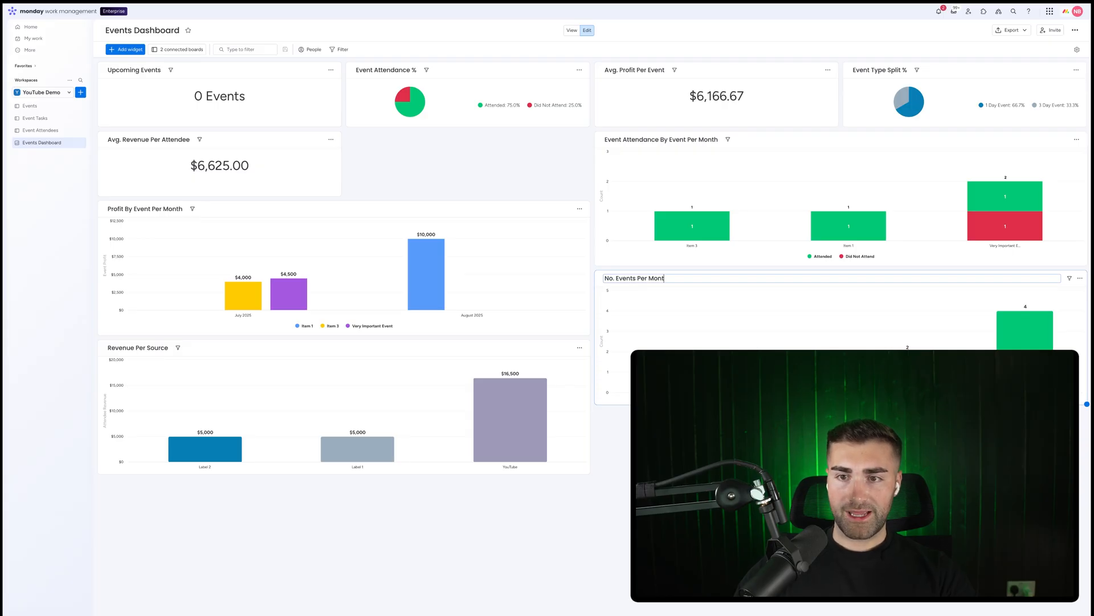
text(h)
key(Return)
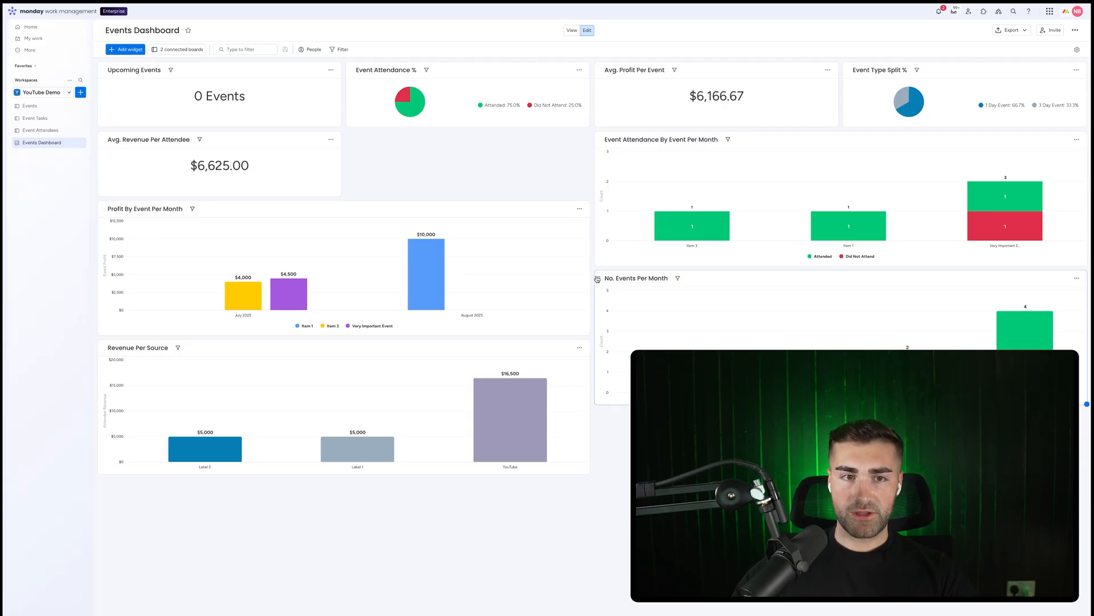
Move the No. Events Per Month chart below Avg. Revenue Per Attendee and open its settings
drag(597, 279, 362, 212)
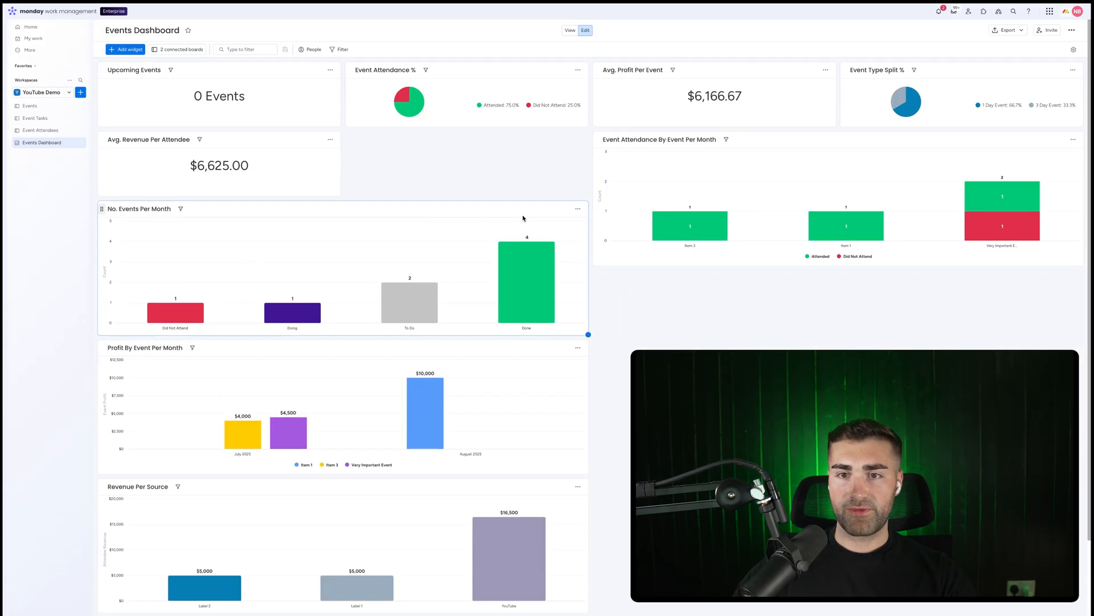
click(578, 209)
click(606, 235)
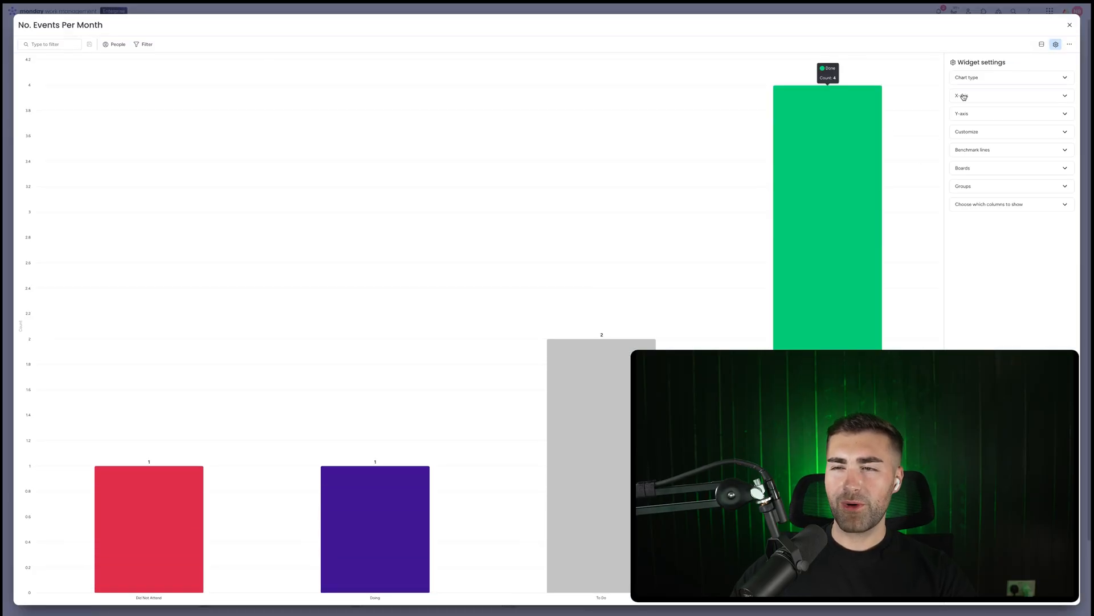
Limit the chart's data to the Events board only and deselect the Event Ideas group
click(1002, 168)
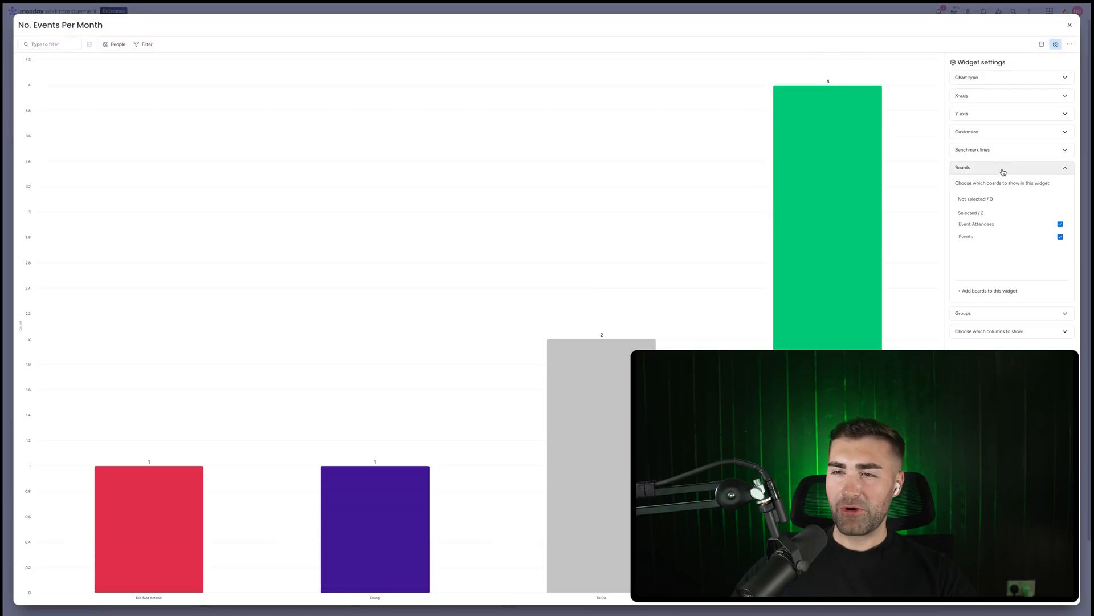
click(981, 224)
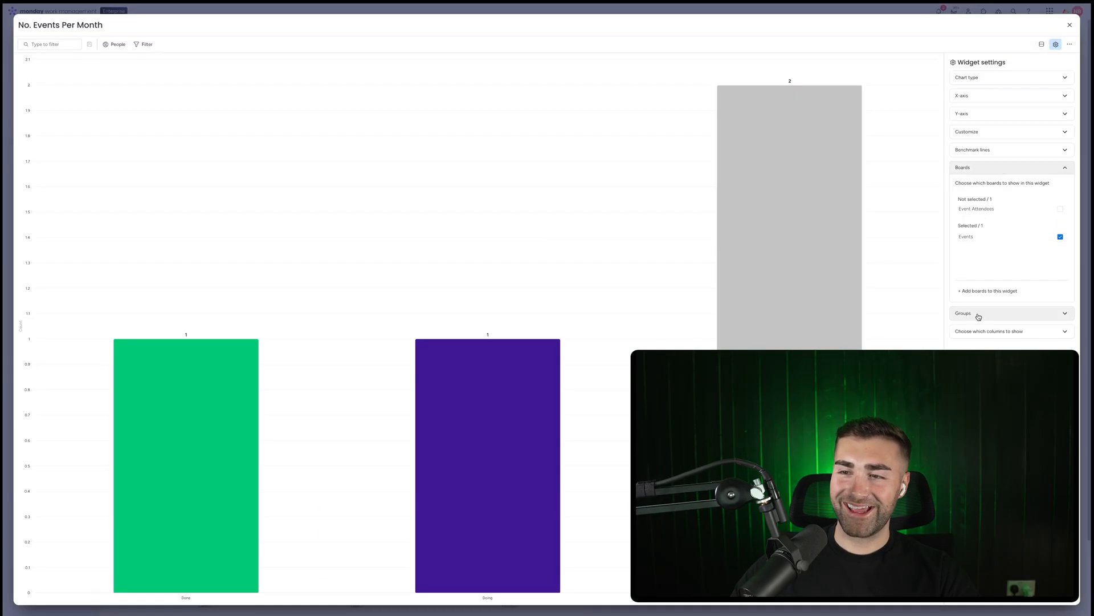
click(979, 314)
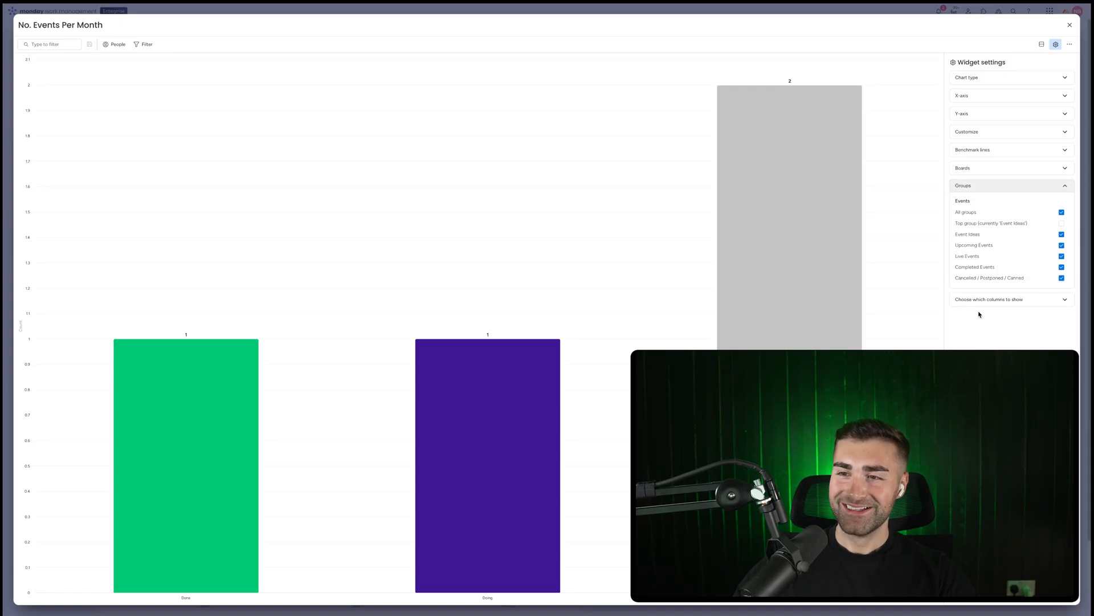
click(975, 238)
click(987, 183)
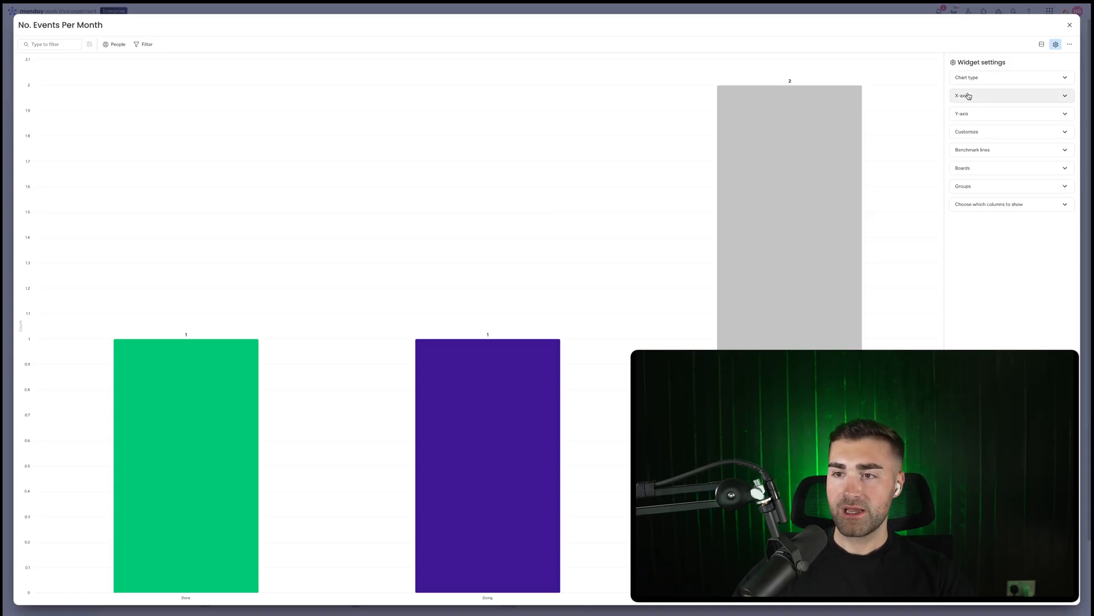
click(986, 187)
Set the chart's X-axis, one by one, to the Events board's End Date column and close the widget settings
click(977, 96)
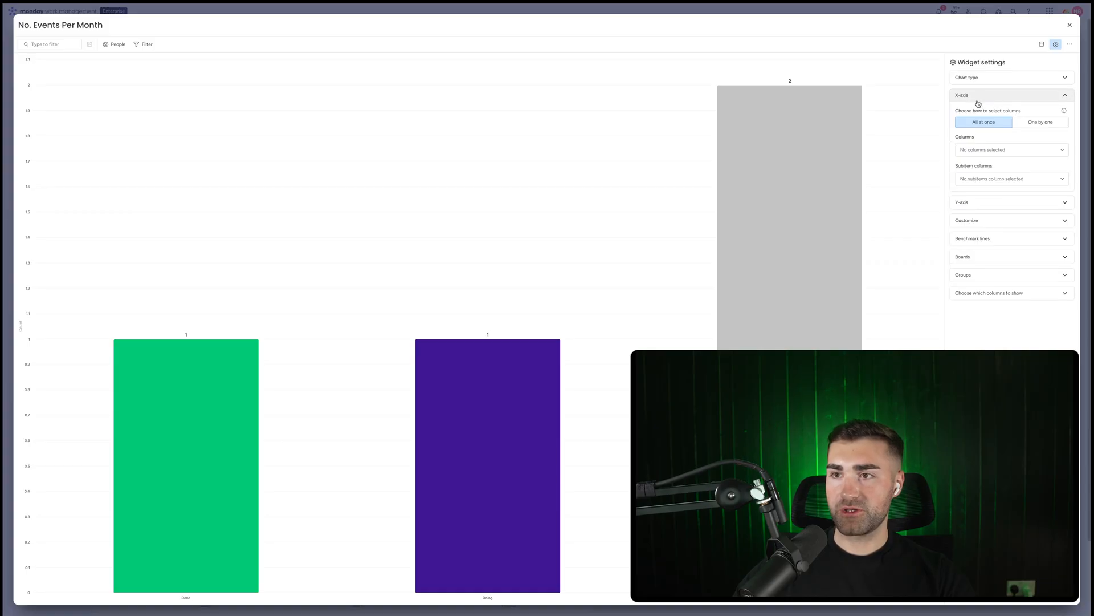
click(1031, 122)
click(991, 259)
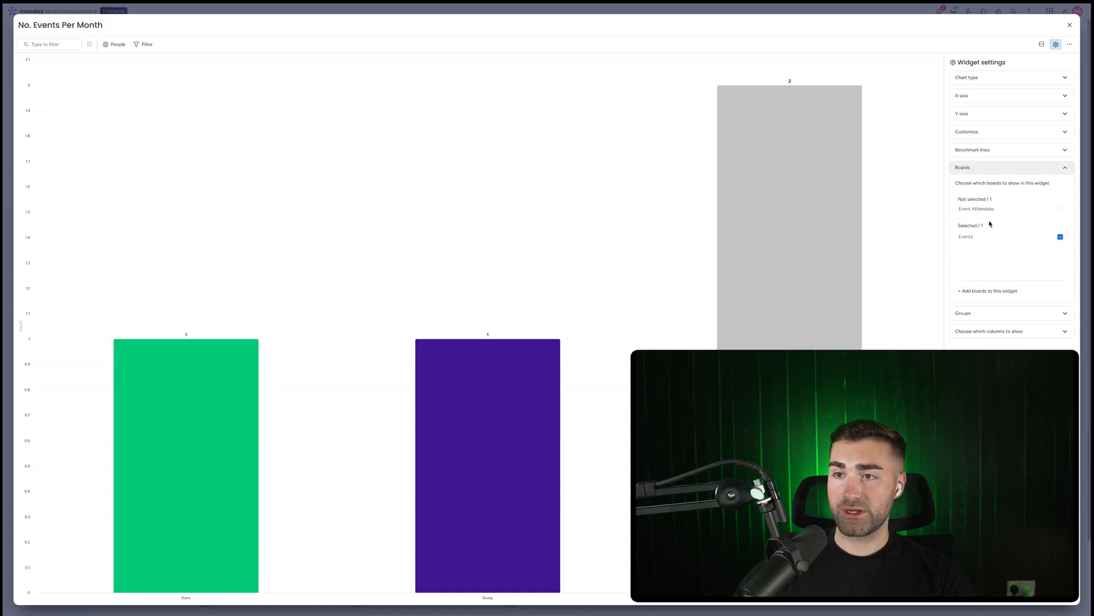
click(1014, 95)
click(1022, 137)
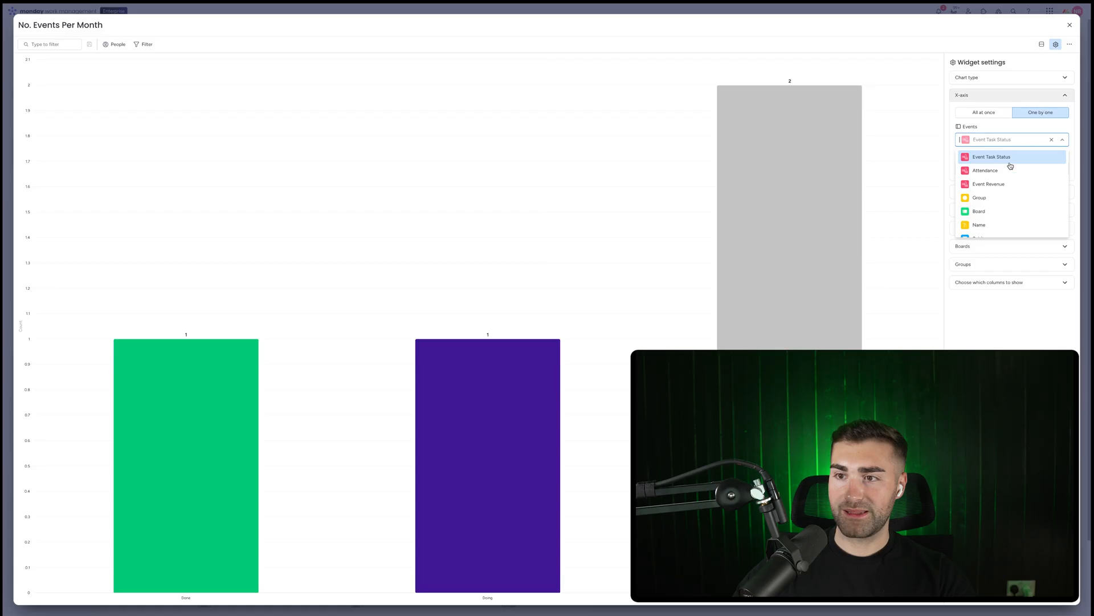
scroll(1004, 194, down, 3)
click(994, 207)
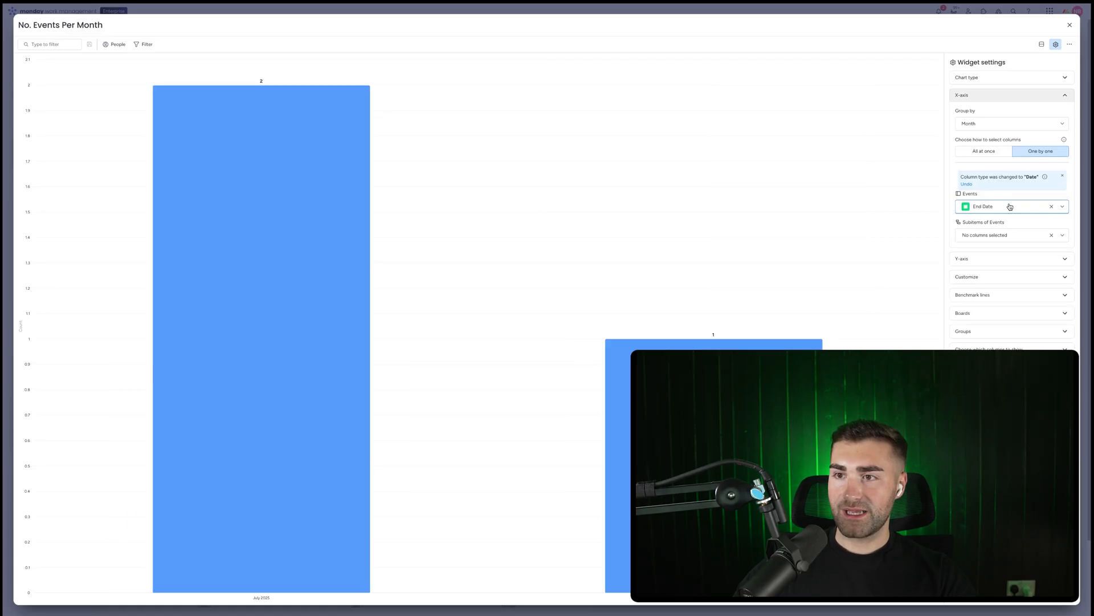
click(963, 259)
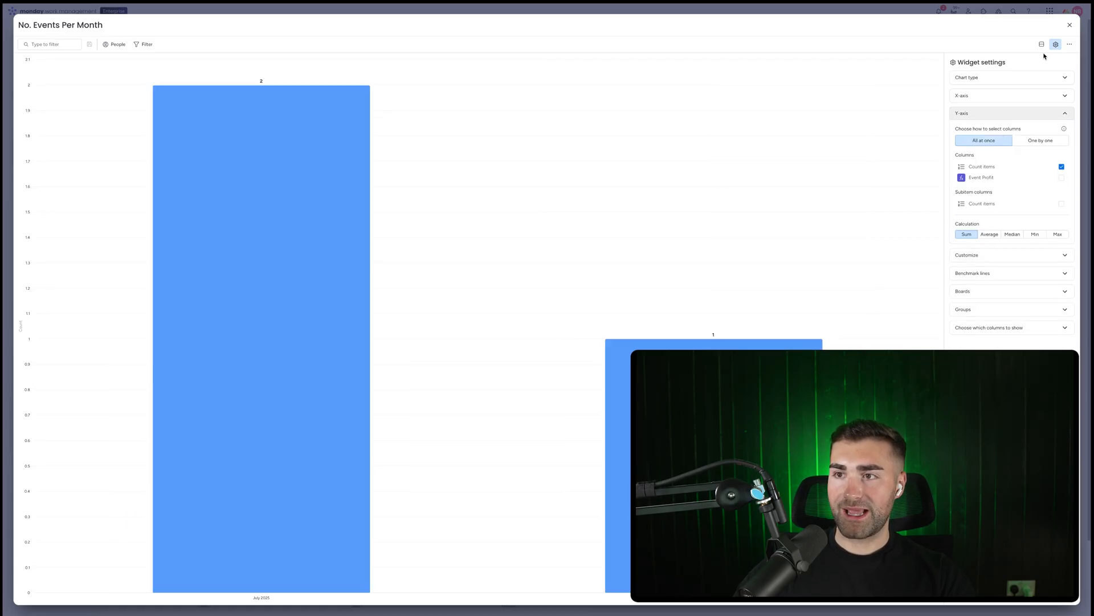
click(1070, 24)
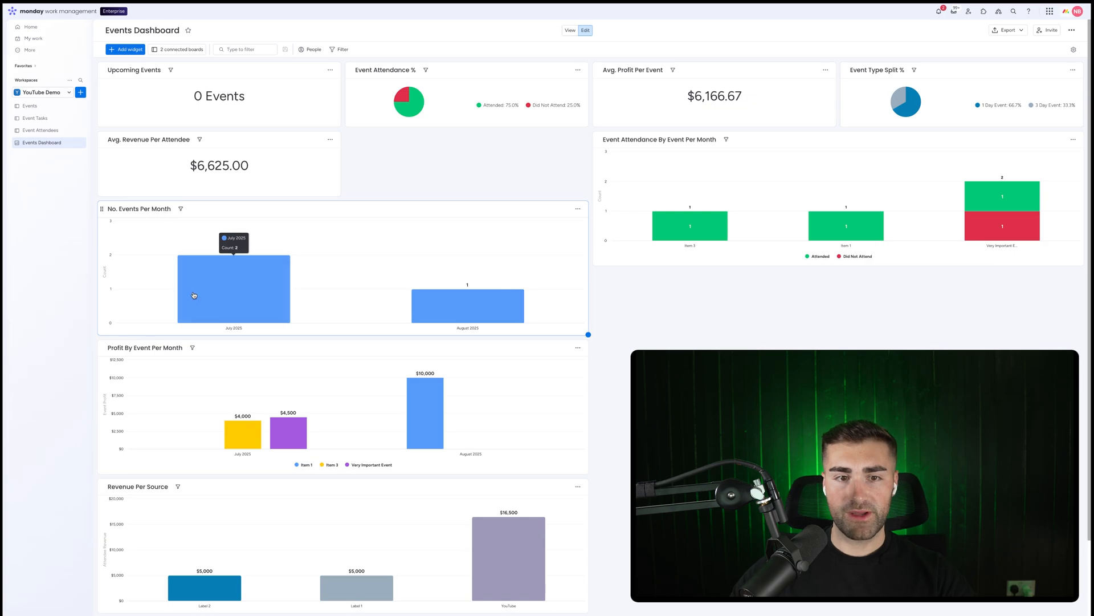